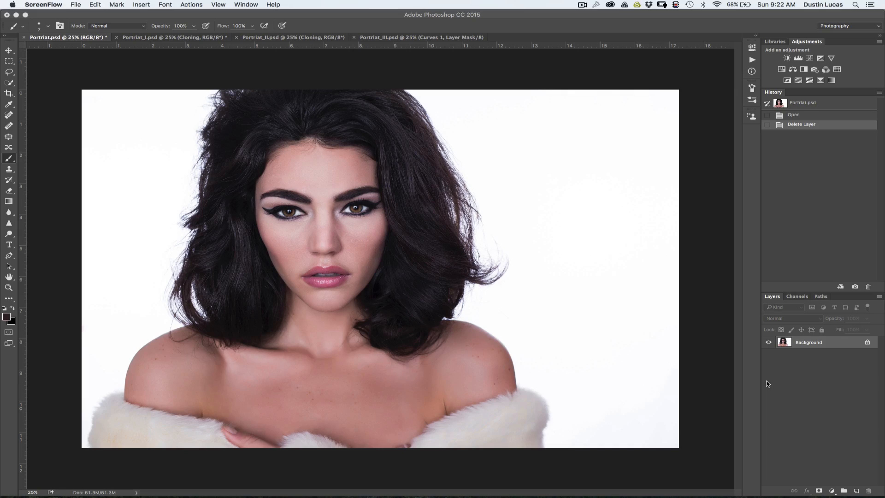
- Create a new layer named Cloning above the Background layer
key("shift+super+n")
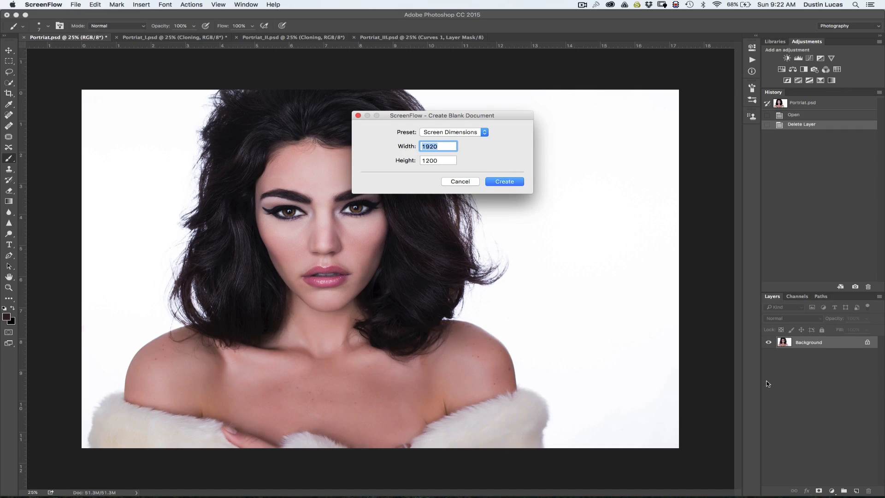
left_click(470, 182)
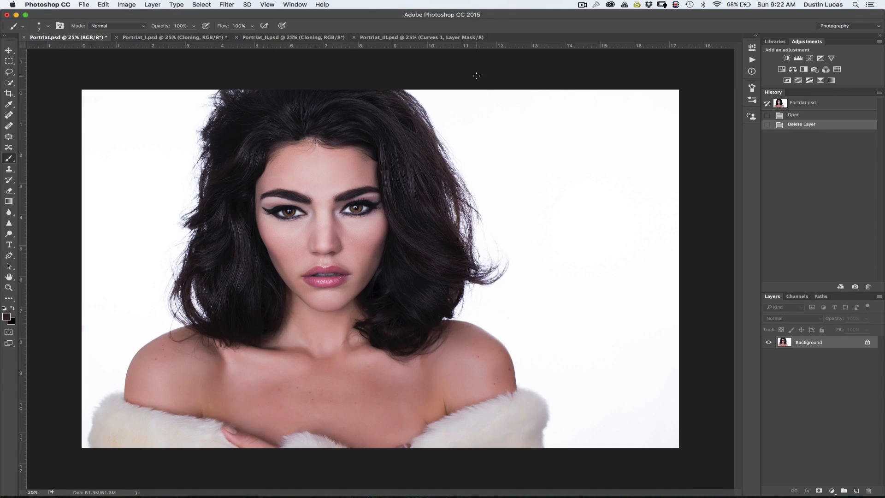
key("shift+super+n")
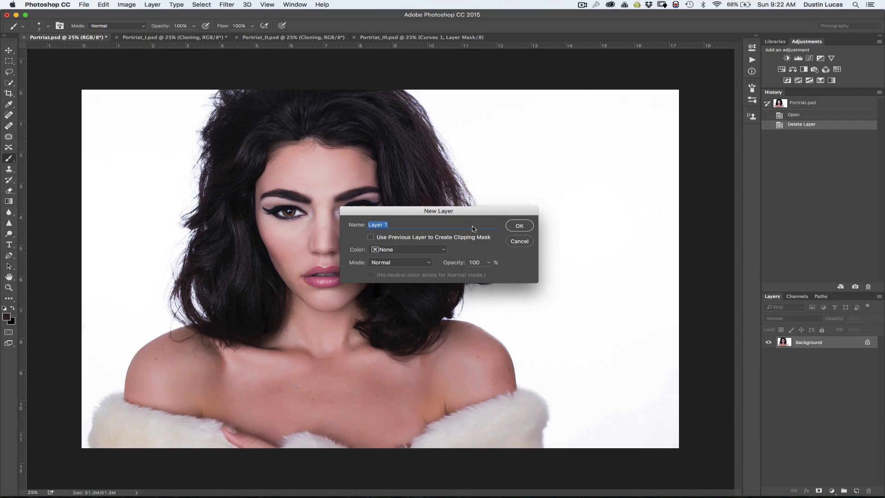
type("Cloning")
key("Return")
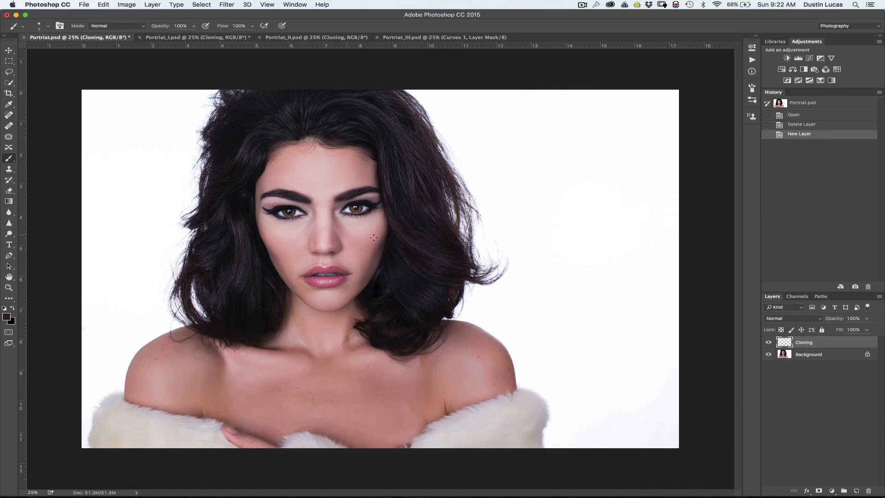
- Choose the Clone Stamp tool and enlarge its brush to 150 px
left_click(9, 170)
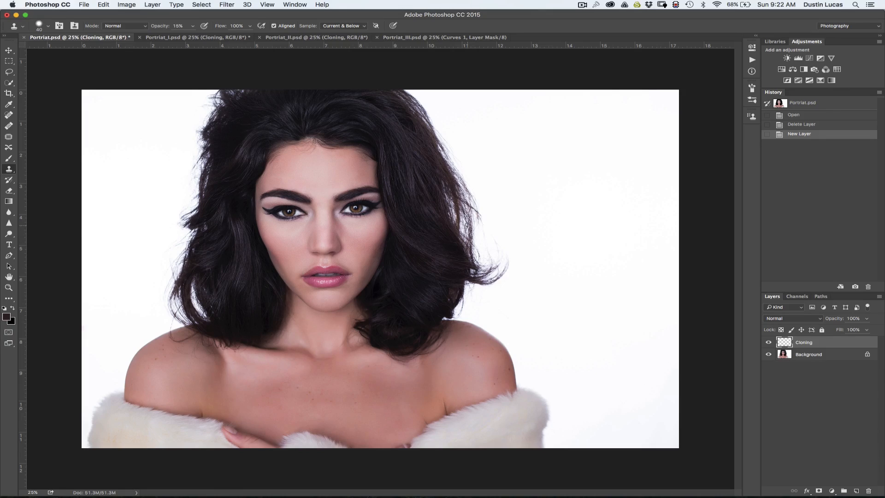
key("bracketright")
key("bracketright")
key("bracketright")
key("bracketright")
key("bracketright")
key("bracketright")
key("bracketright")
key("bracketright")
key("bracketright")
- Keep the Clone Stamp sampling Current & Below and set its opacity to 100%
left_click(363, 27)
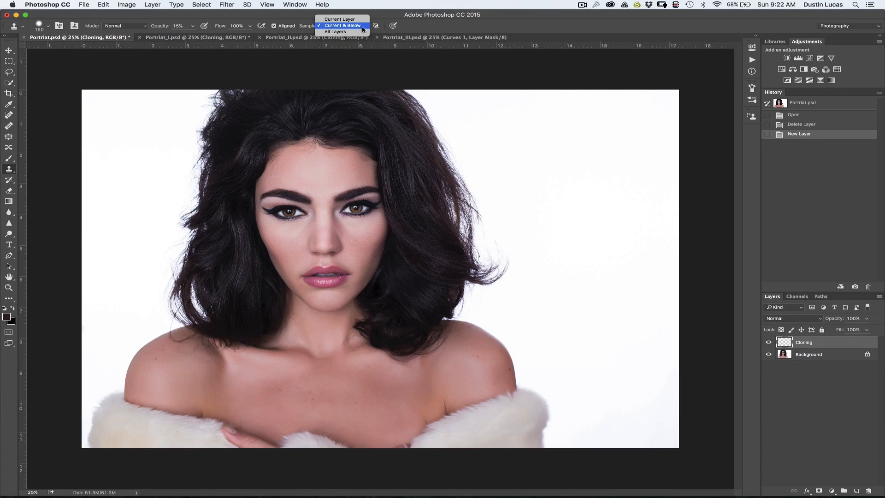
left_click(363, 27)
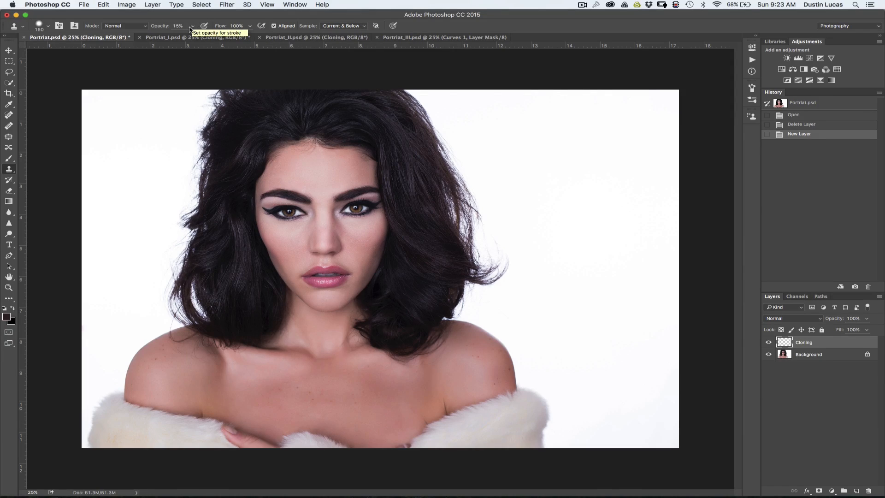
key("Return")
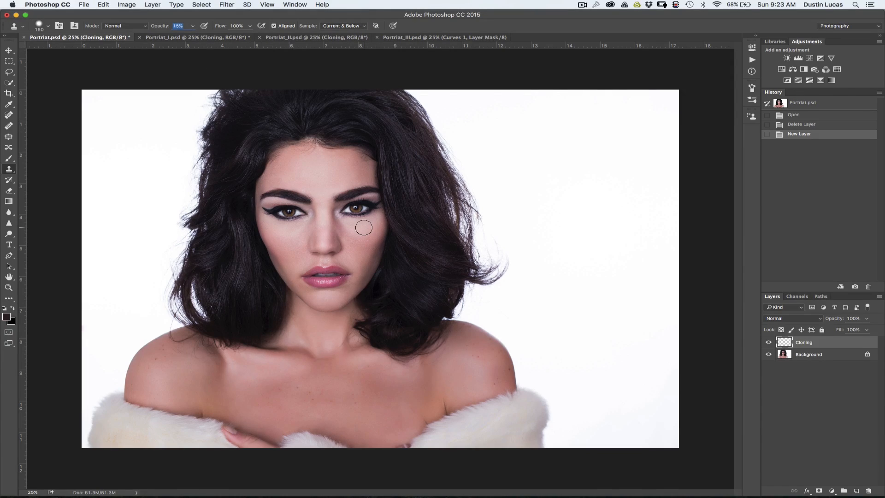
type("100")
- Try cloning the white background over the flyaway hairs on the upper right side of the head
key("super+plus")
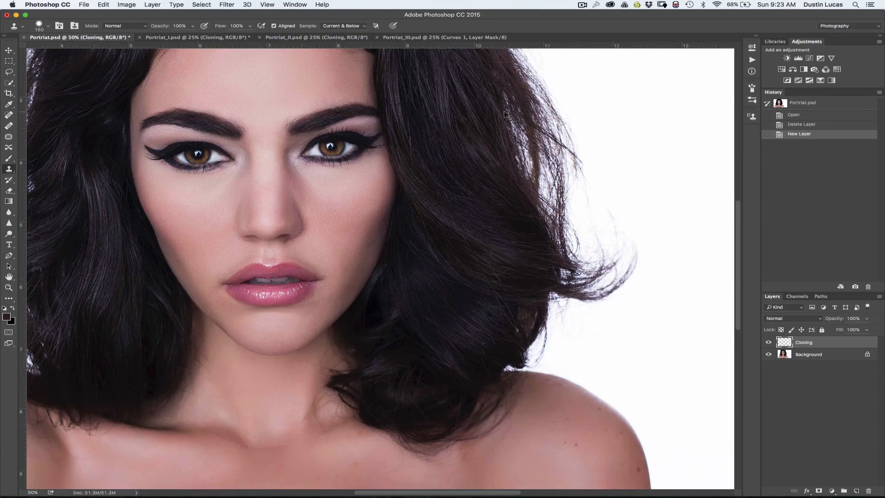
left_click_drag(595, 104, 561, 298)
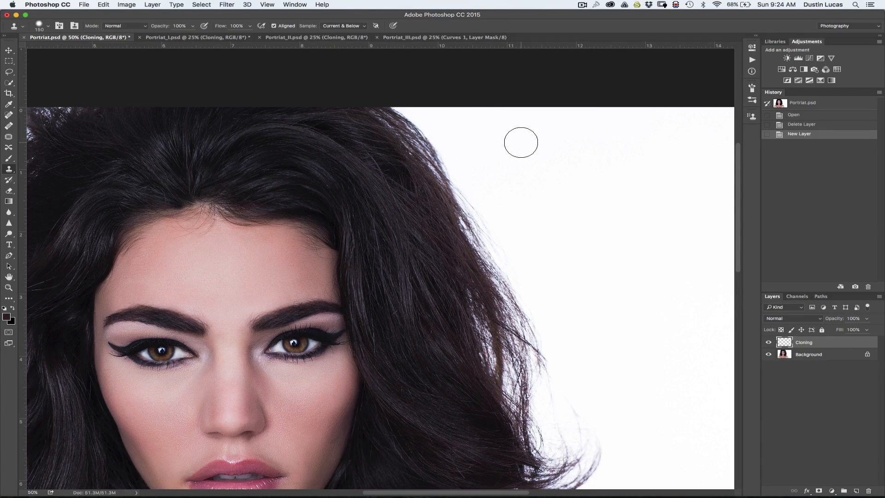
key("super+minus")
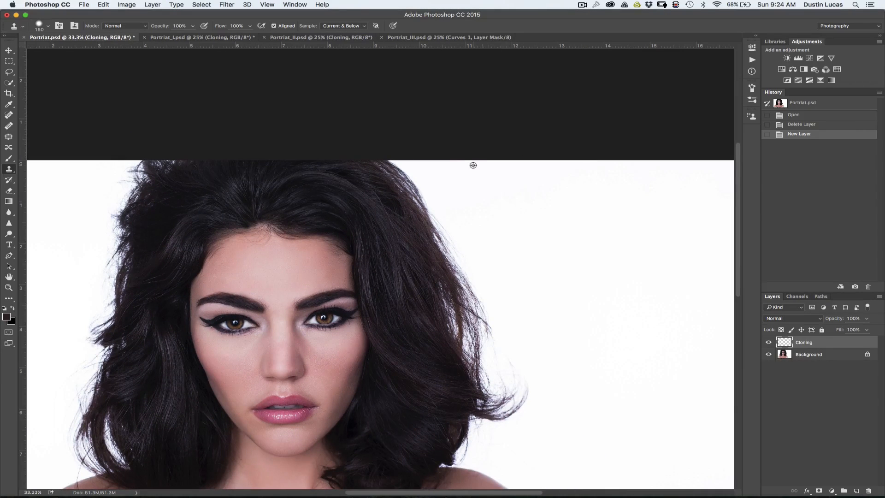
left_click(459, 165, "alt")
left_click_drag(381, 156, 434, 212)
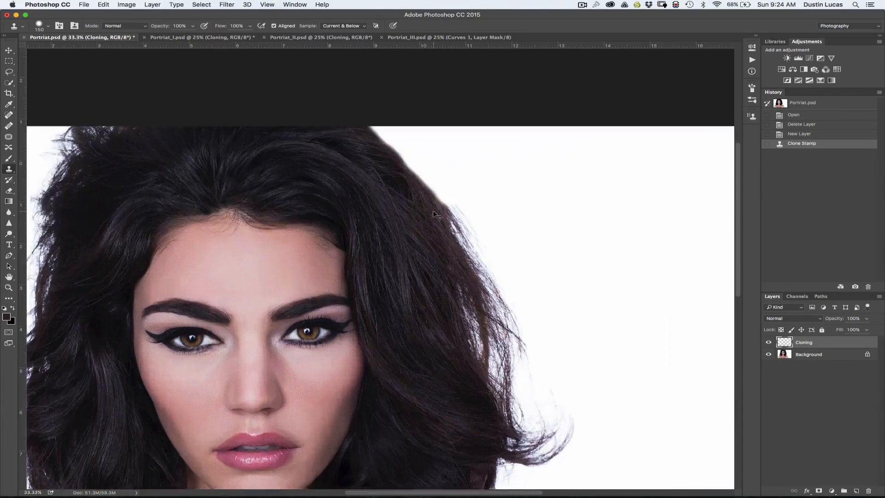
key("super+plus")
left_click_drag(518, 206, 480, 231)
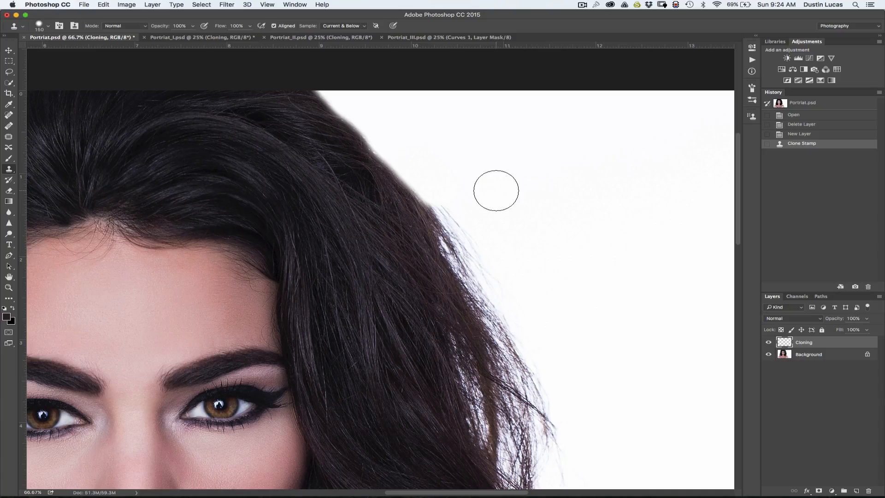
key("super+z")
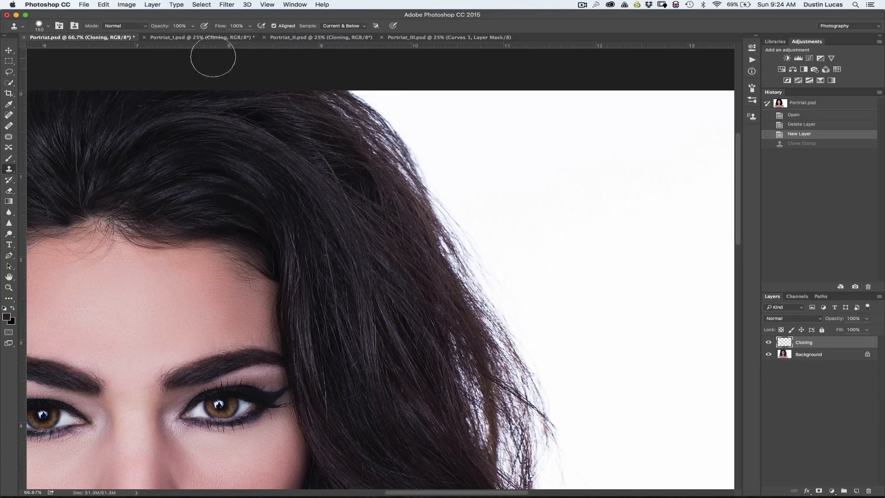
- Increase the hardness of the Clone Stamp brush
left_click(41, 30)
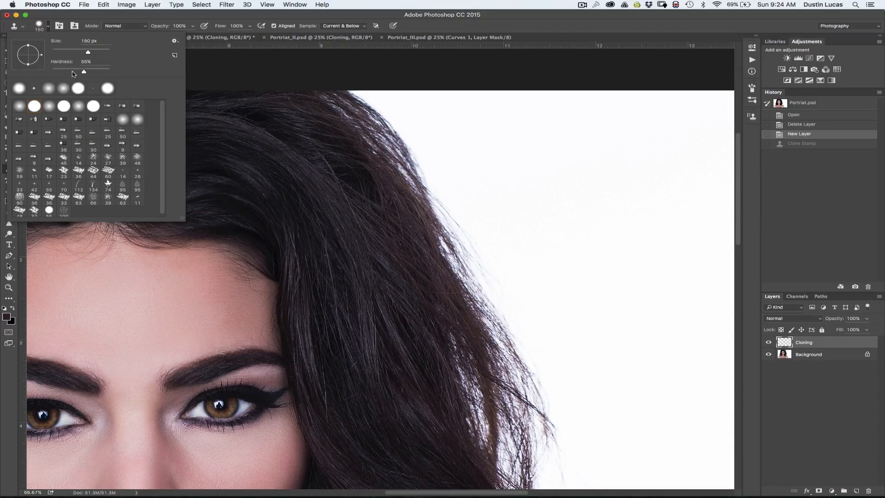
mouse_move(84, 73)
left_mouse_down()
mouse_move(110, 78)
mouse_move(102, 77)
left_mouse_up()
left_click(504, 57)
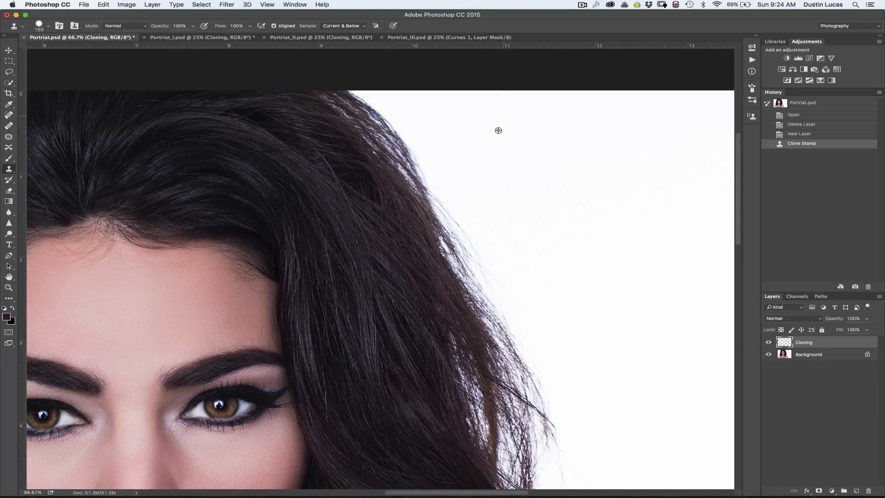
- Clone the white background over the flyaway hairs along the upper right outline of the hair
left_click(484, 89, "alt")
mouse_move(356, 79)
left_mouse_down()
mouse_move(330, 76)
mouse_move(439, 178)
mouse_move(368, 113)
mouse_move(367, 100)
left_mouse_up()
key("super+minus")
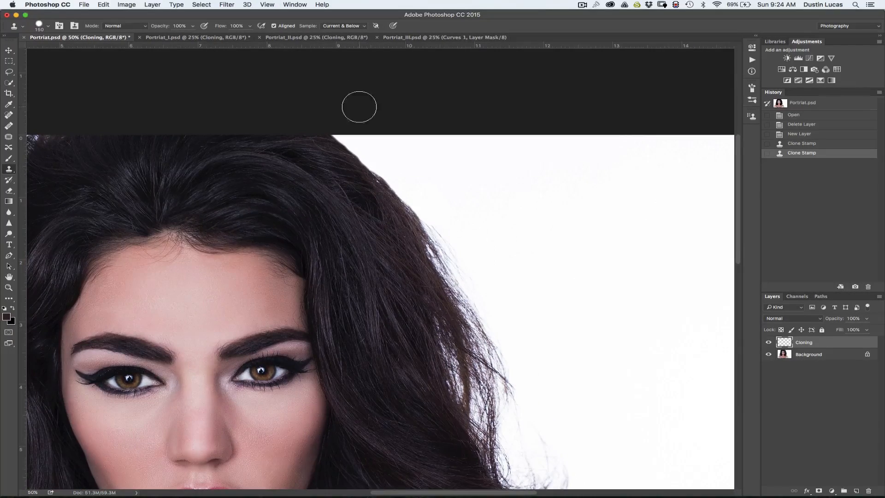
key("super+minus")
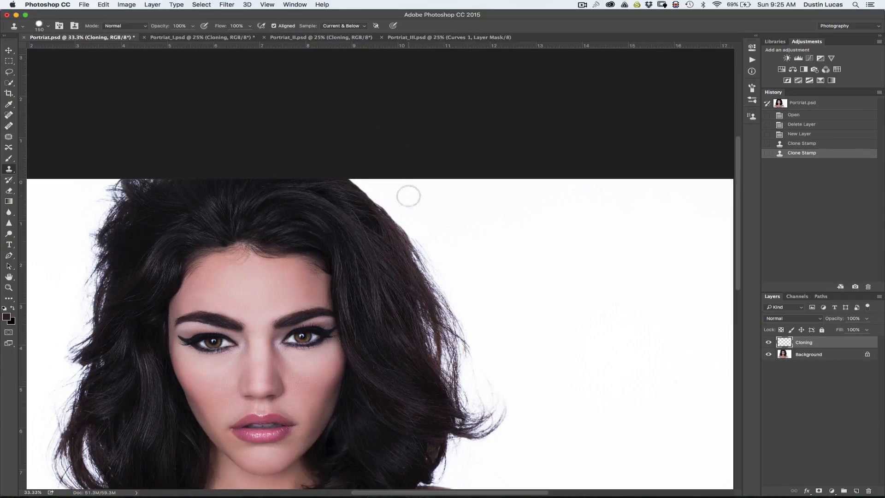
mouse_move(388, 200)
left_mouse_down()
mouse_move(439, 273)
mouse_move(482, 431)
mouse_move(470, 349)
mouse_move(443, 334)
left_mouse_up()
mouse_move(411, 215)
left_mouse_down()
mouse_move(435, 318)
mouse_move(431, 285)
left_mouse_up()
left_click_drag(417, 242, 387, 198)
- Clone the white background over the stray strands and flipped-out curl along the lower right outline of the hair
scroll(425, 174, "down", 5)
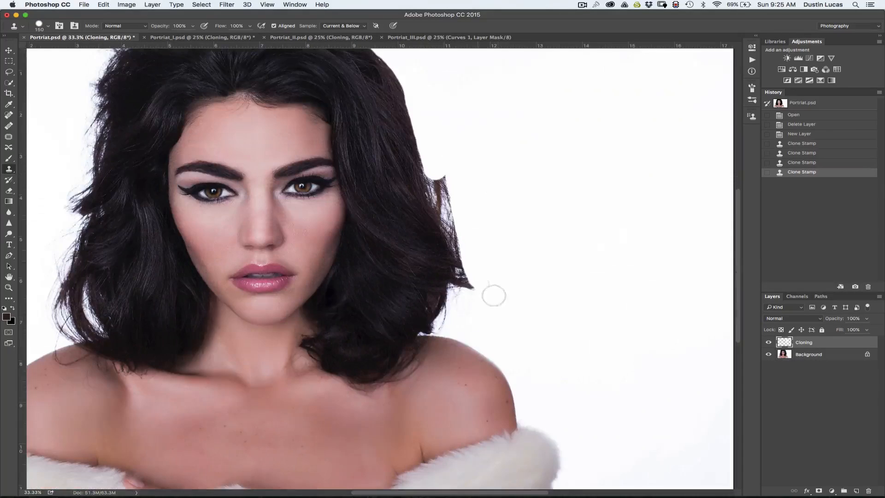
mouse_move(427, 145)
left_mouse_down()
mouse_move(473, 289)
mouse_move(465, 282)
mouse_move(451, 324)
mouse_move(461, 262)
left_mouse_up()
right_click(466, 288)
left_click(514, 229)
left_click_drag(459, 215, 459, 212)
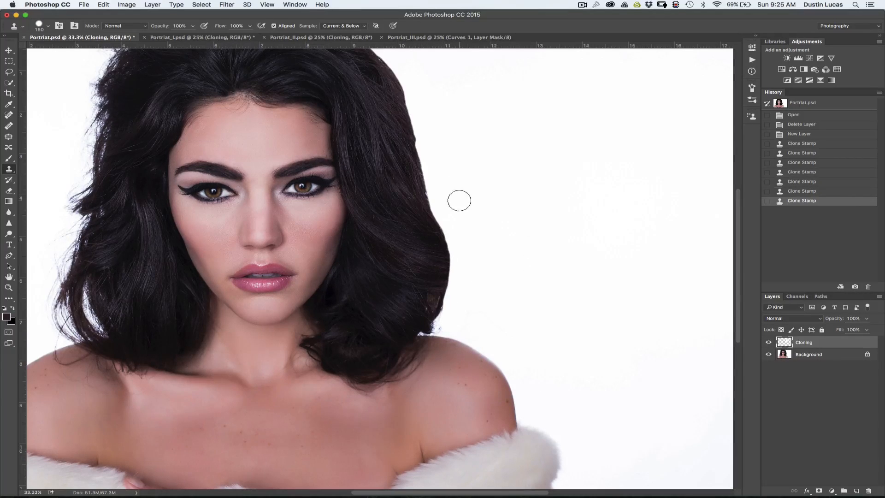
left_click_drag(444, 176, 445, 177)
- Reduce the brush to 50 px and clone white background over the stray hairs just above the right-hand shoulder
scroll(505, 212, "up", 10)
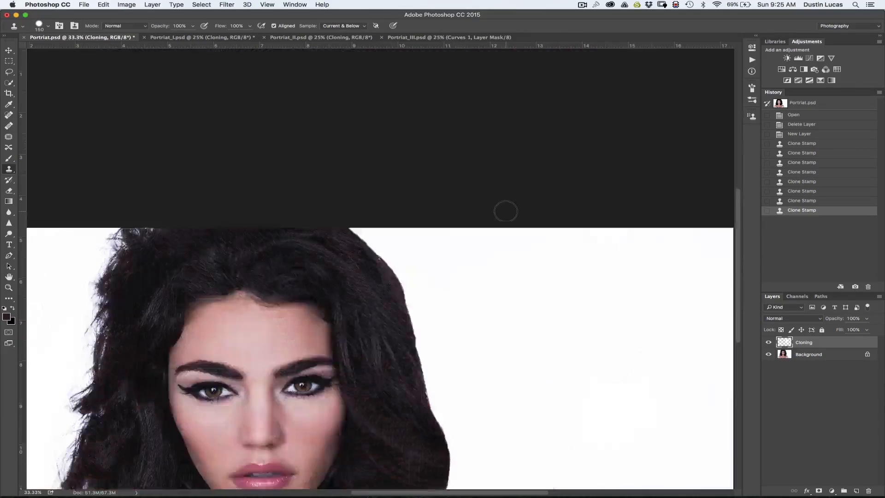
scroll(505, 213, "down", 15)
scroll(506, 213, "up", 15)
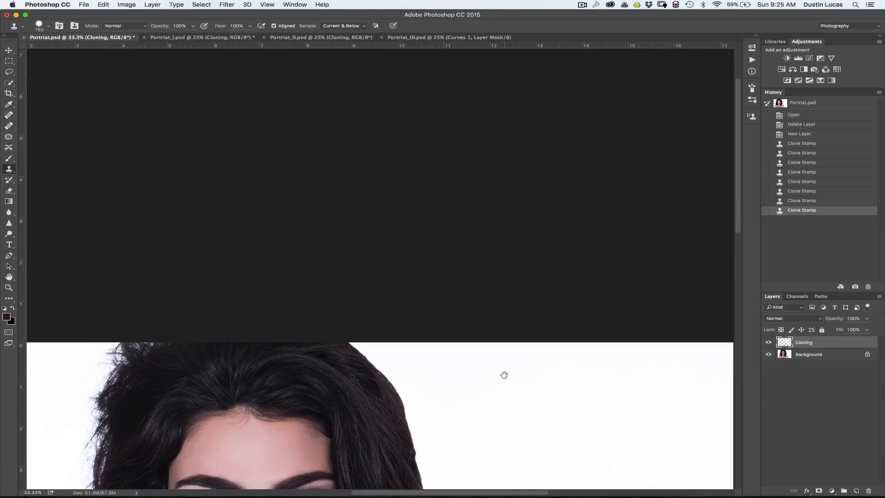
scroll(504, 375, "down", 10)
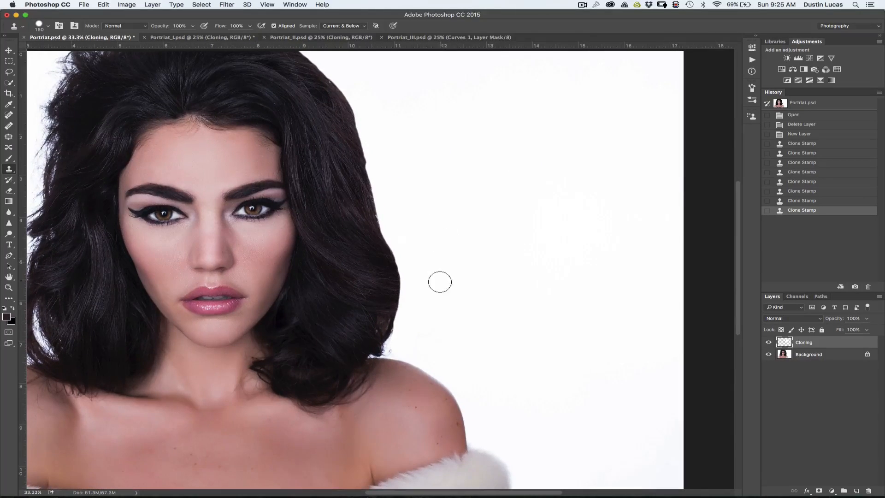
mouse_move(428, 229)
left_mouse_down()
mouse_move(537, 259)
mouse_move(523, 249)
left_mouse_up()
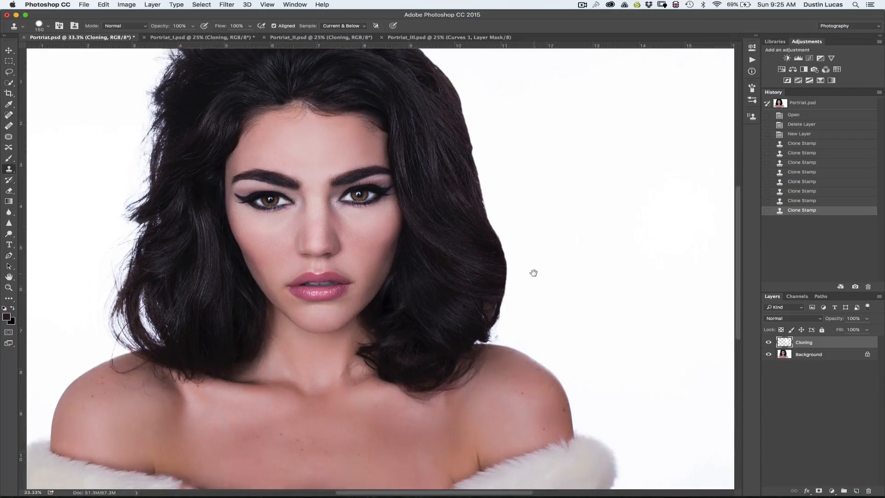
key("super+equal")
key("super+equal")
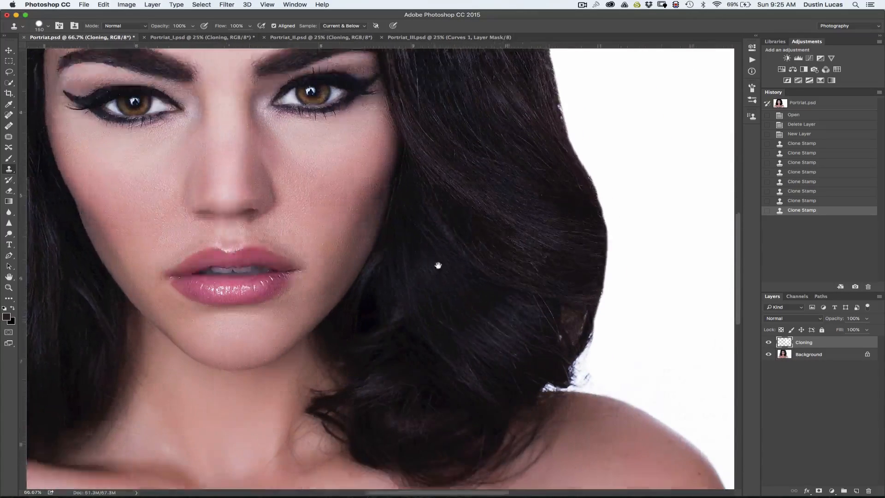
left_click_drag(474, 286, 379, 223)
key("bracketleft")
key("bracketleft")
key("bracketleft")
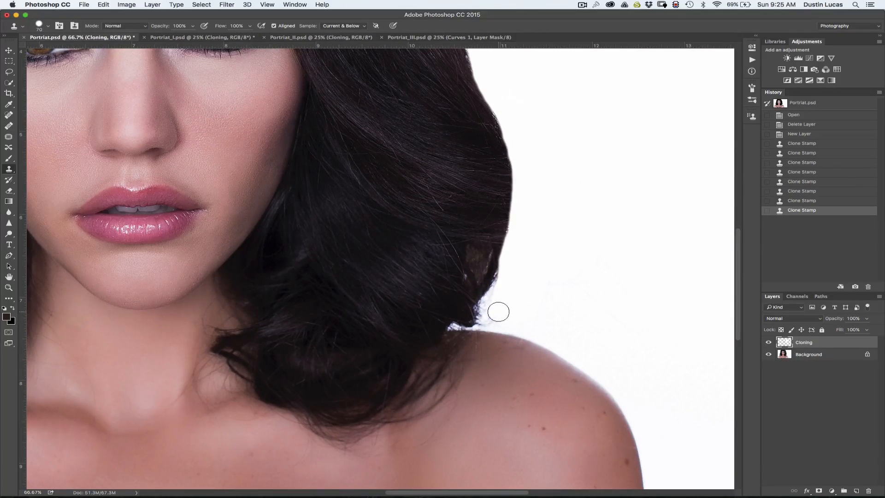
left_click_drag(489, 317, 471, 317)
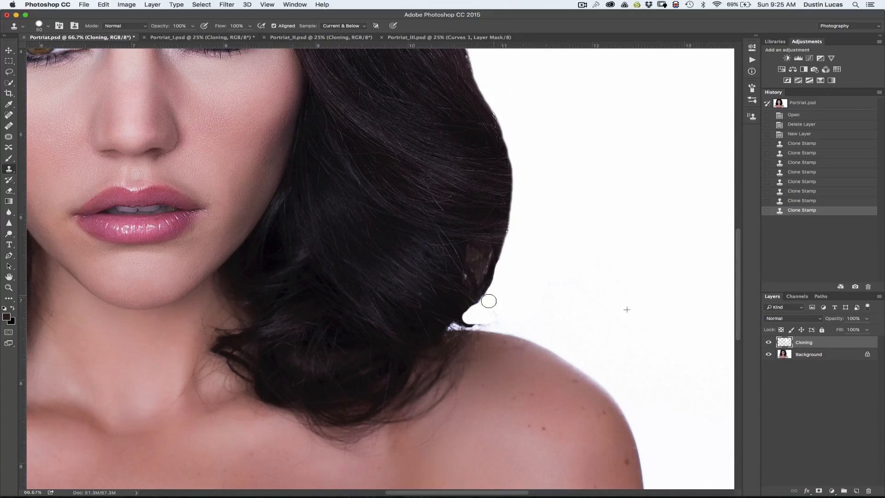
left_click_drag(477, 314, 498, 317)
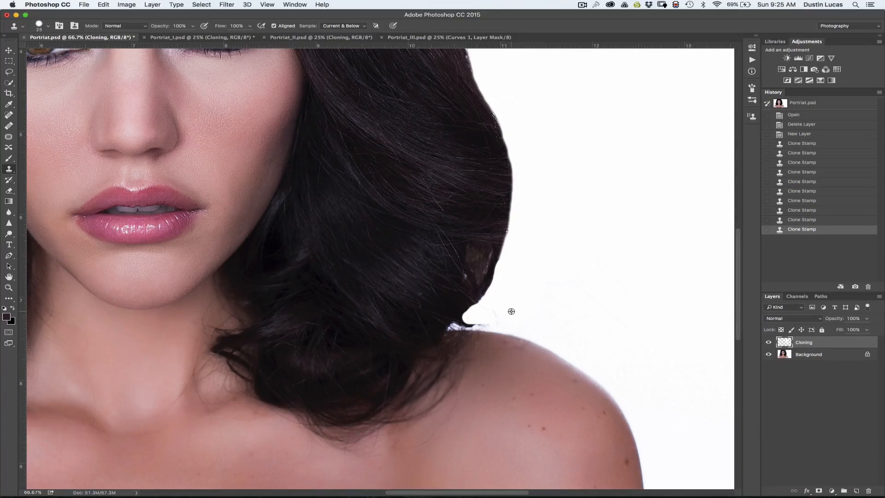
- Refine the hair edge where it meets the right-hand shoulder by cloning with a 25 px brush
left_click_drag(475, 325, 493, 318)
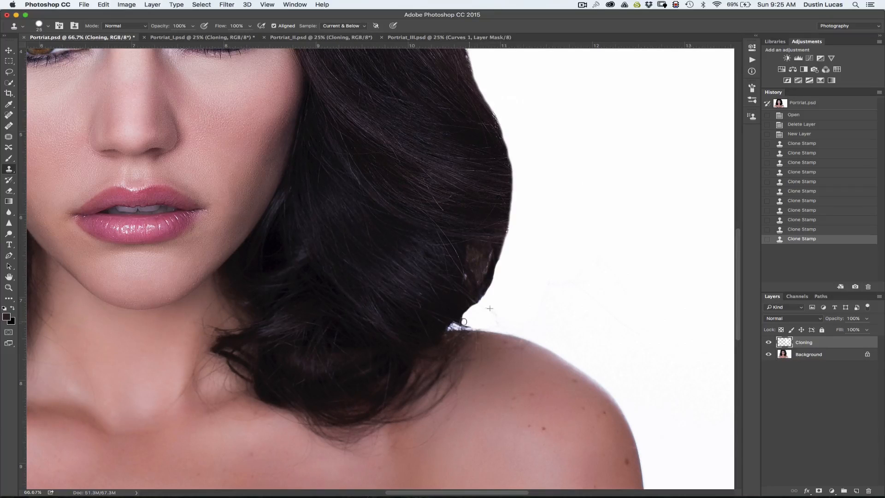
left_click_drag(422, 314, 423, 314)
left_click_drag(489, 326, 544, 328)
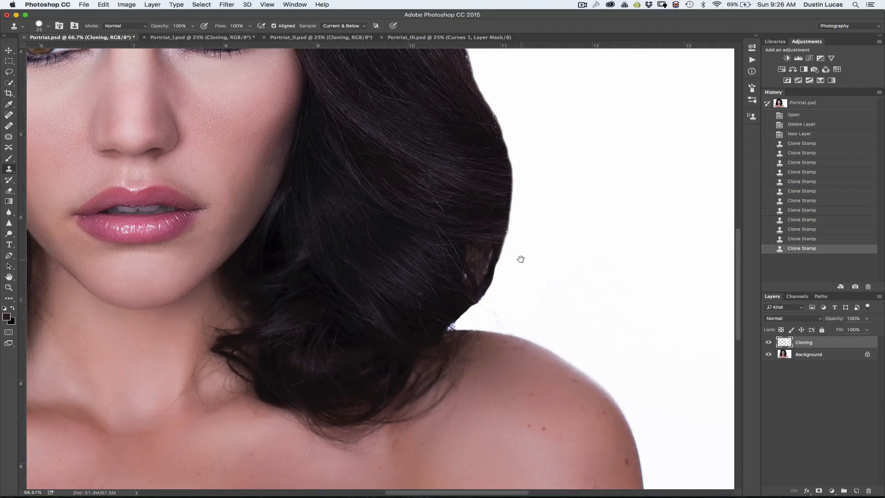
- Enlarge the brush and clone the white background over the flyaway hairs along the upper left outline of the hair
left_click_drag(521, 259, 518, 270)
left_click_drag(460, 271, 645, 259)
left_click_drag(389, 251, 595, 264)
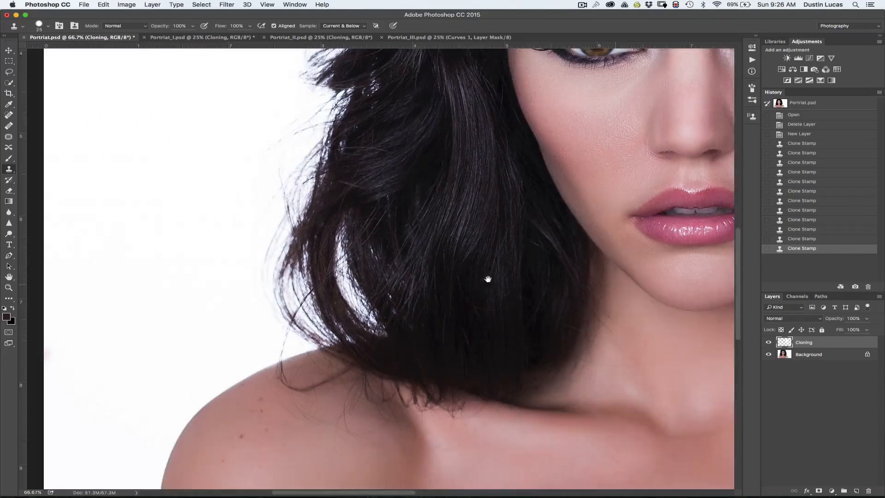
left_click_drag(489, 279, 586, 340)
left_click_drag(511, 106, 462, 278)
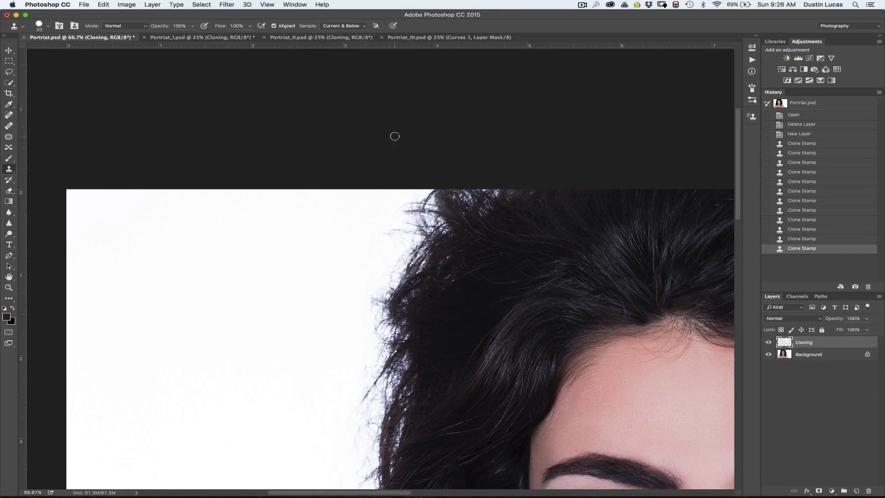
key("bracketright")
key("bracketright")
mouse_move(444, 188)
left_mouse_down()
mouse_move(520, 168)
mouse_move(454, 202)
mouse_move(521, 179)
mouse_move(471, 200)
mouse_move(435, 245)
mouse_move(410, 319)
mouse_move(403, 383)
mouse_move(426, 169)
mouse_move(402, 219)
mouse_move(392, 346)
mouse_move(377, 343)
mouse_move(373, 248)
mouse_move(381, 242)
mouse_move(380, 390)
left_mouse_up()
- Sample the white background beside the hair and clone it over the stray strands further down the left outline
scroll(368, 350, "down", 15)
scroll(347, 312, "up", 15)
scroll(402, 277, "left", 3)
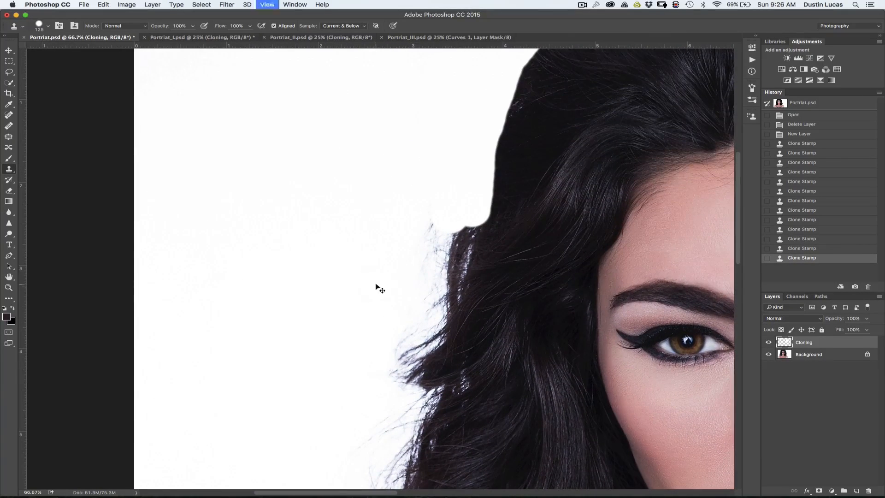
scroll(377, 289, "down", 1)
left_click(352, 239, "alt")
mouse_move(401, 233)
left_mouse_down()
mouse_move(417, 255)
mouse_move(442, 217)
mouse_move(405, 365)
mouse_move(395, 339)
mouse_move(399, 190)
mouse_move(395, 251)
mouse_move(379, 281)
mouse_move(363, 288)
mouse_move(366, 271)
mouse_move(400, 235)
mouse_move(396, 278)
mouse_move(378, 317)
mouse_move(368, 279)
mouse_move(357, 350)
mouse_move(404, 198)
mouse_move(374, 344)
mouse_move(377, 314)
left_mouse_up()
- Reduce the brush to 50 px and clone the white background over the stray hairs just above the left-hand shoulder
key("bracketleft")
key("bracketleft")
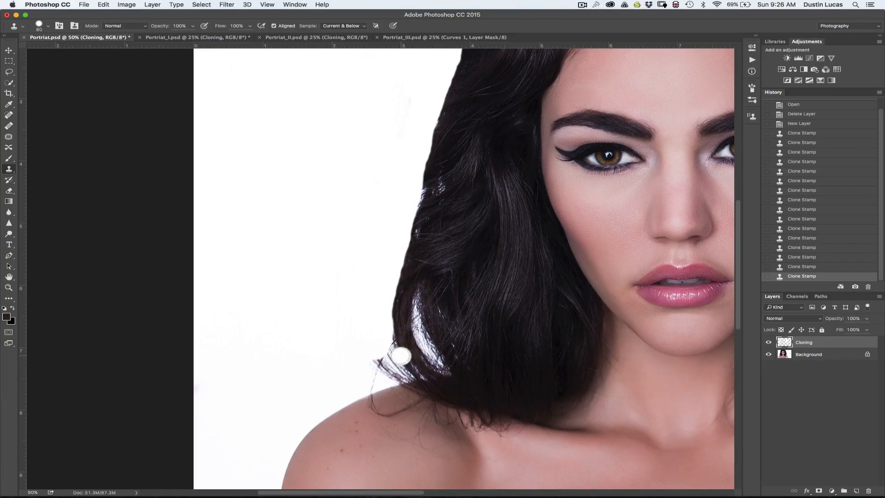
key("bracketleft")
key("bracketleft")
key("bracketleft")
left_click(380, 359)
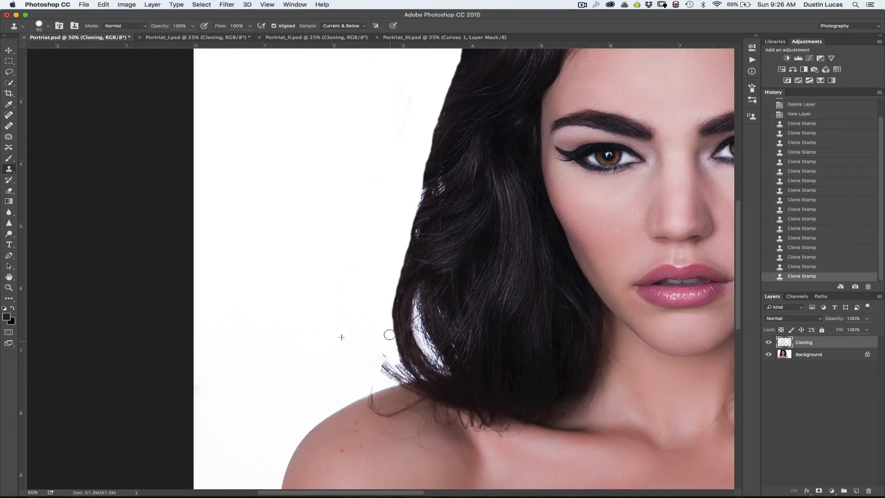
mouse_move(388, 327)
left_mouse_down()
mouse_move(383, 311)
mouse_move(385, 336)
left_mouse_up()
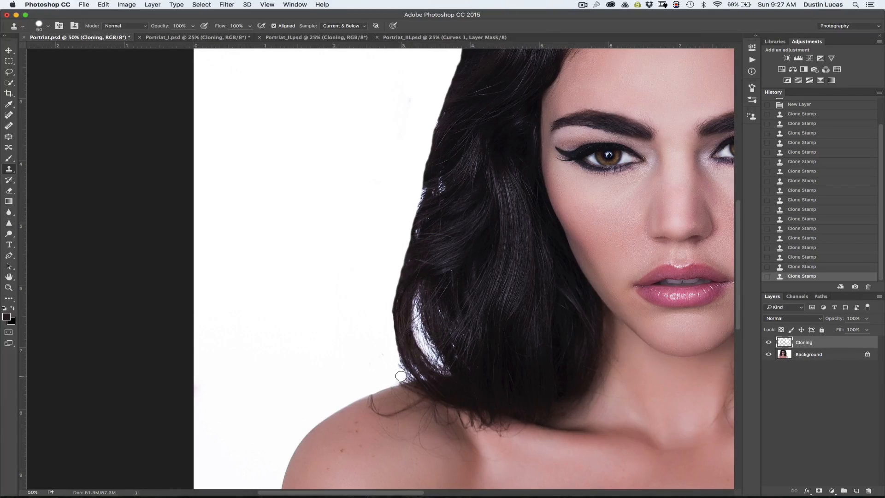
- Refine the lower left hair edge down to the shoulder by cloning the white background with a 25 px brush
scroll(401, 379, "up", 3)
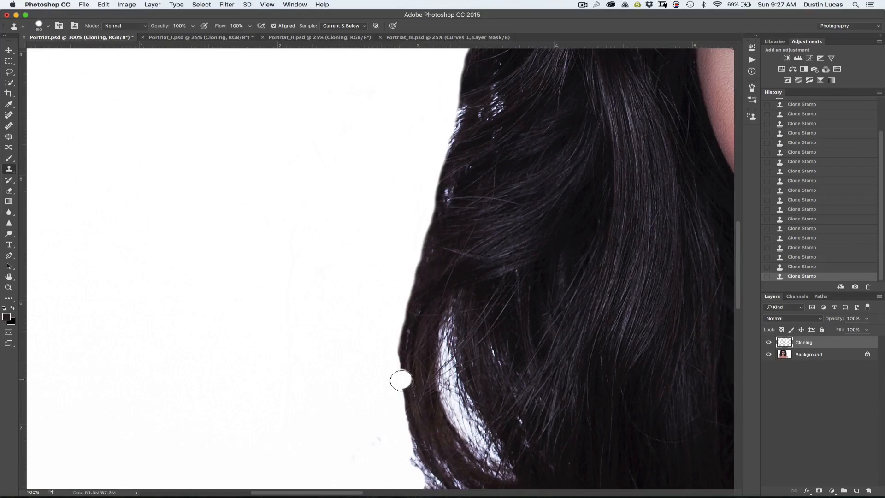
mouse_move(425, 398)
left_mouse_down()
mouse_move(405, 385)
mouse_move(356, 287)
left_mouse_up()
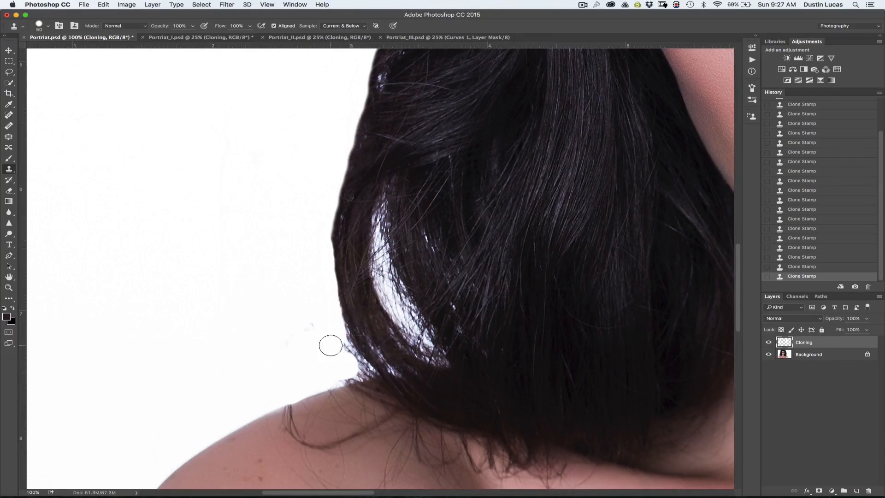
left_click_drag(325, 363, 324, 359)
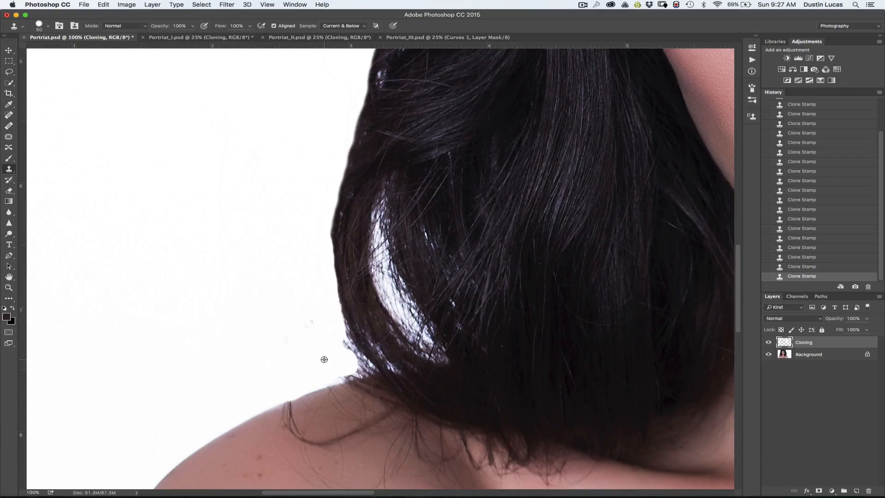
scroll(324, 360, "down", 10)
scroll(324, 359, "up", 10)
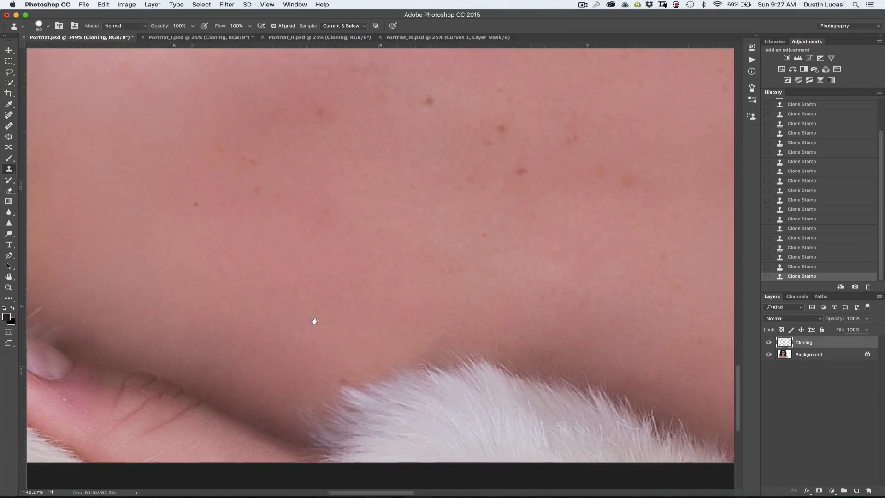
left_click_drag(288, 306, 528, 434)
left_click_drag(226, 177, 600, 438)
left_click_drag(319, 155, 306, 344)
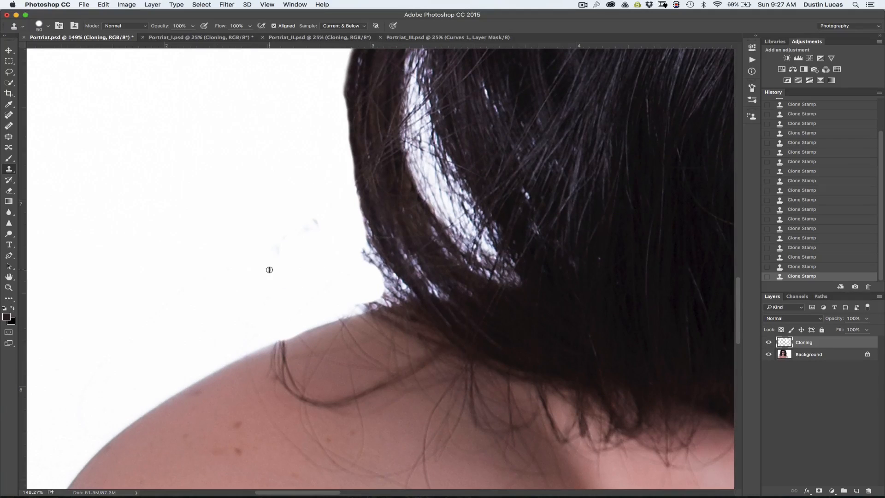
left_click_drag(375, 280, 356, 253)
key("bracketright")
key("bracketright")
key("bracketleft")
key("bracketleft")
key("bracketleft")
key("bracketleft")
key("bracketleft")
key("bracketleft")
key("bracketleft")
left_click_drag(392, 291, 394, 288)
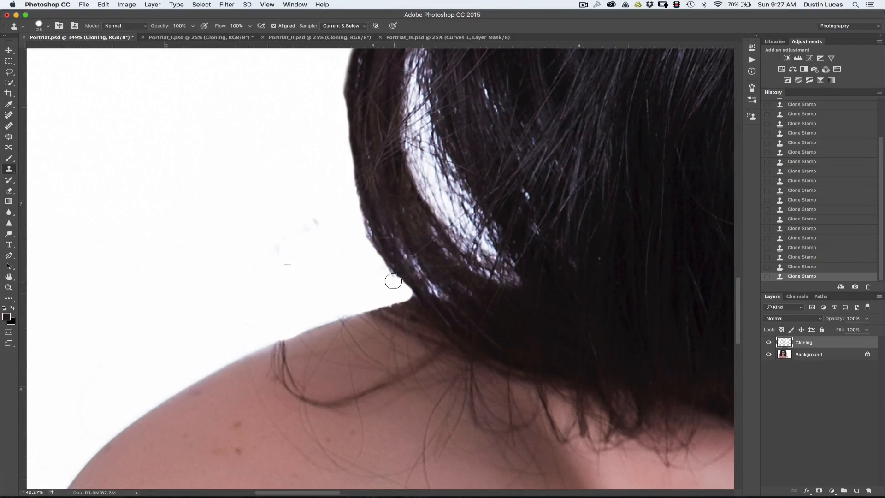
left_click_drag(358, 245, 359, 243)
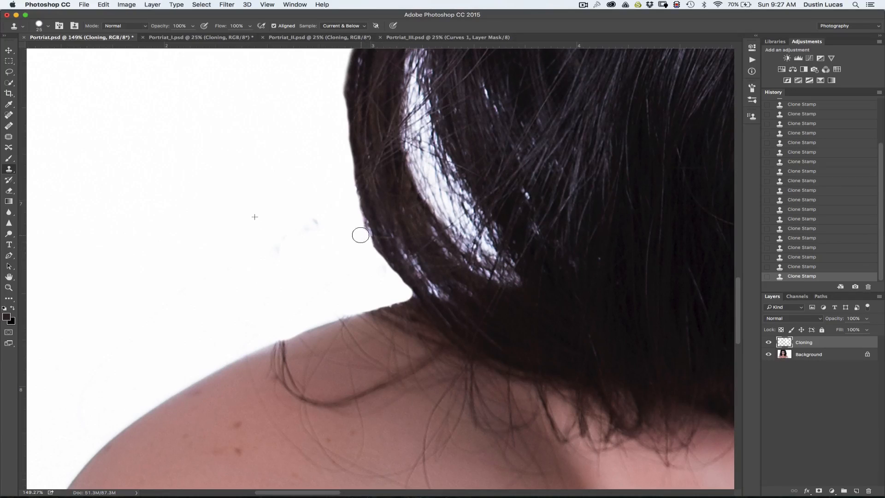
- Try to select the upper left hair edge on the Background layer with the Quick Selection tool, and clear the selection
key("super+minus")
key("super+minus")
key("super+minus")
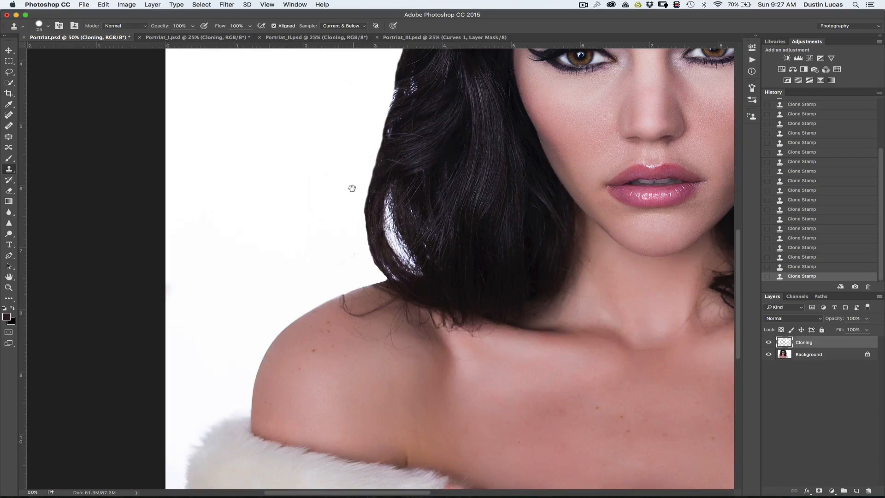
scroll(353, 207, "up", 5)
scroll(335, 275, "up", 4)
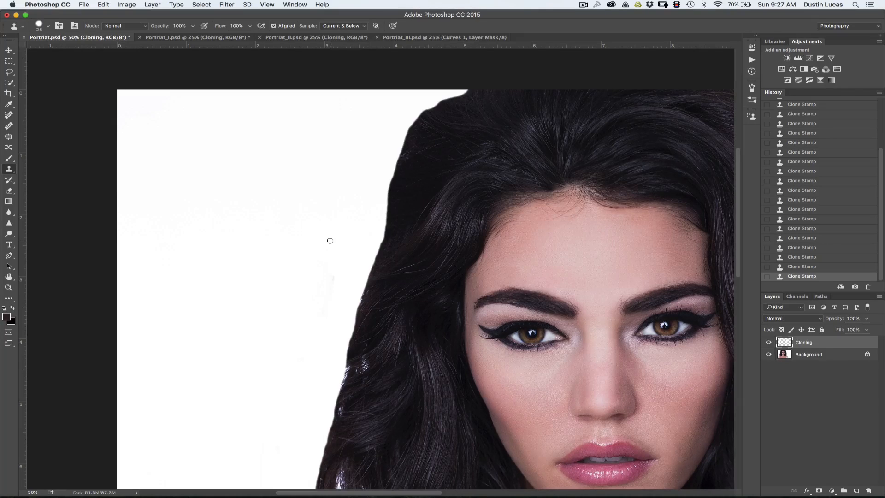
key("w")
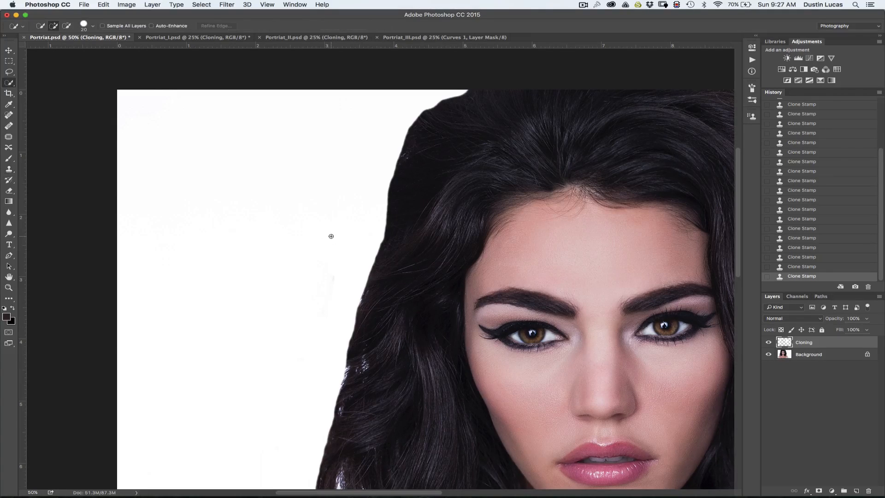
left_click_drag(399, 204, 401, 205)
left_click(779, 358)
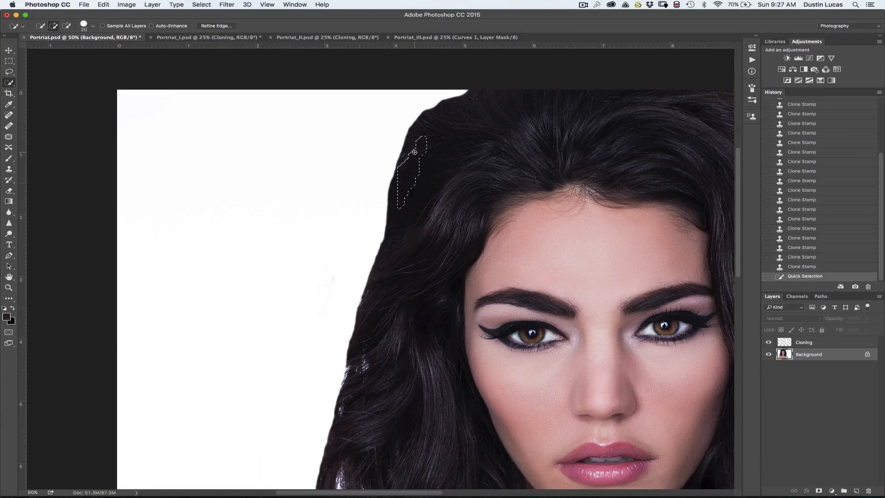
mouse_move(396, 239)
left_mouse_down()
mouse_move(410, 93)
mouse_move(417, 120)
mouse_move(484, 102)
left_mouse_up()
left_click(477, 101)
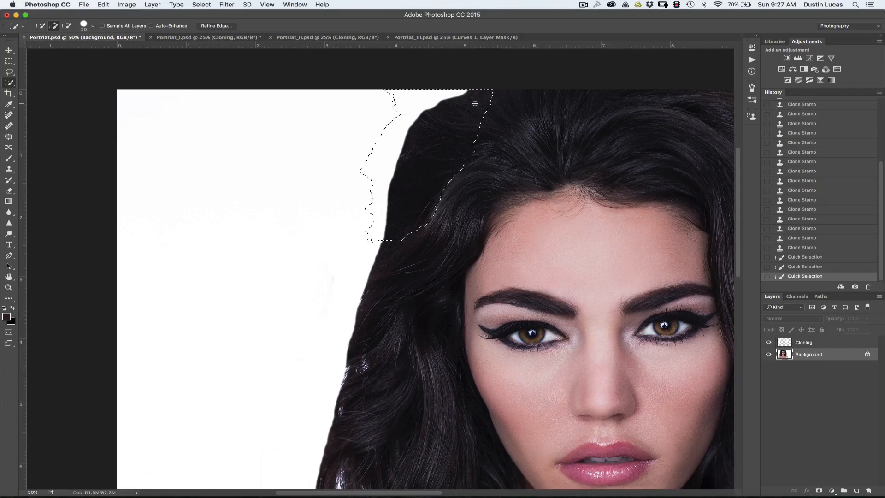
key("super+d")
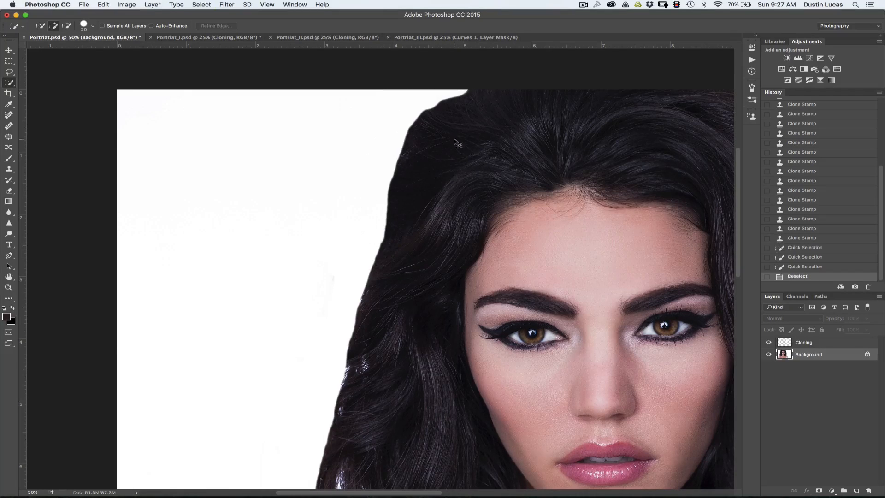
- Draw a closed Pen path curving along the lower left hair edge from the shoulder and back through the white background
left_click_drag(368, 395, 379, 287)
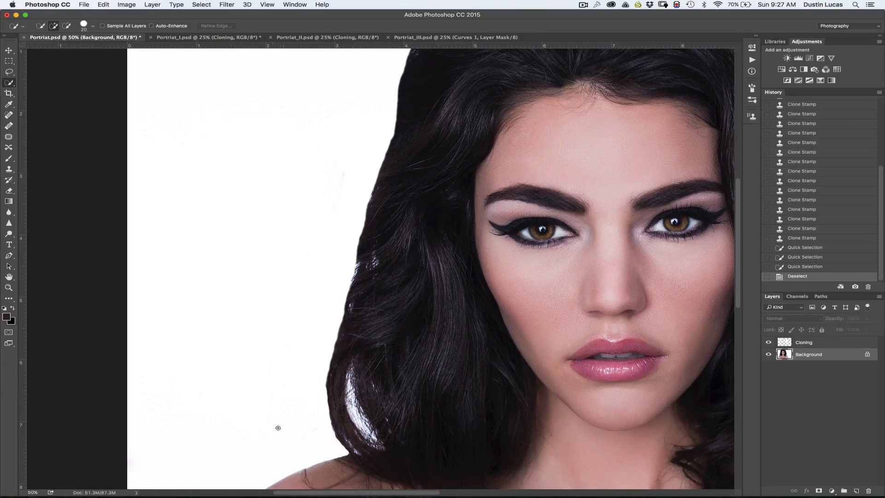
key("p")
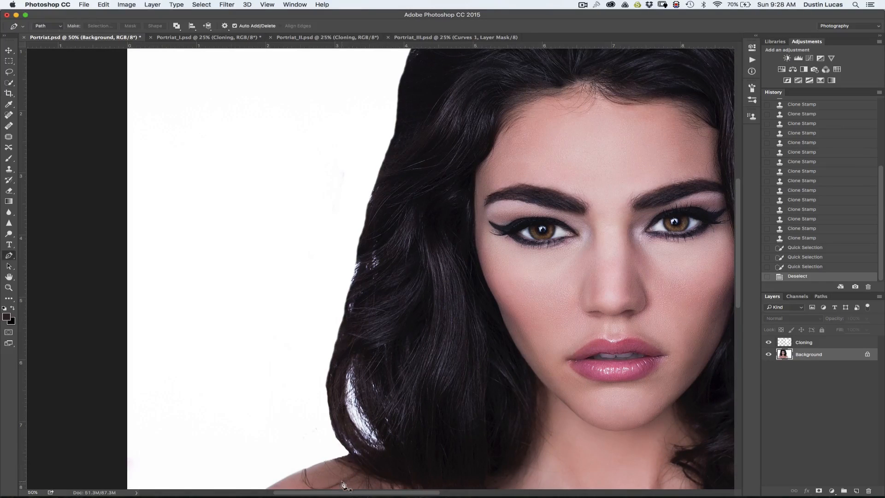
left_click(349, 452)
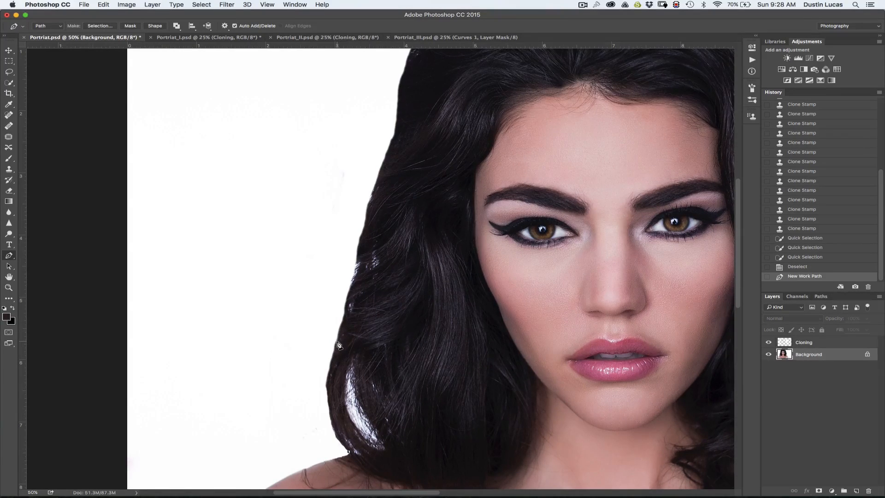
left_click_drag(338, 344, 361, 254)
left_click_drag(362, 256, 362, 255)
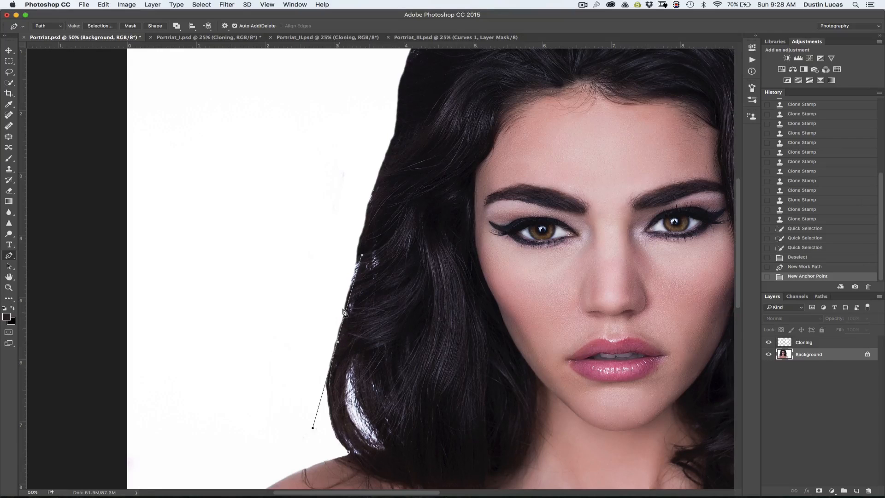
left_click(347, 318)
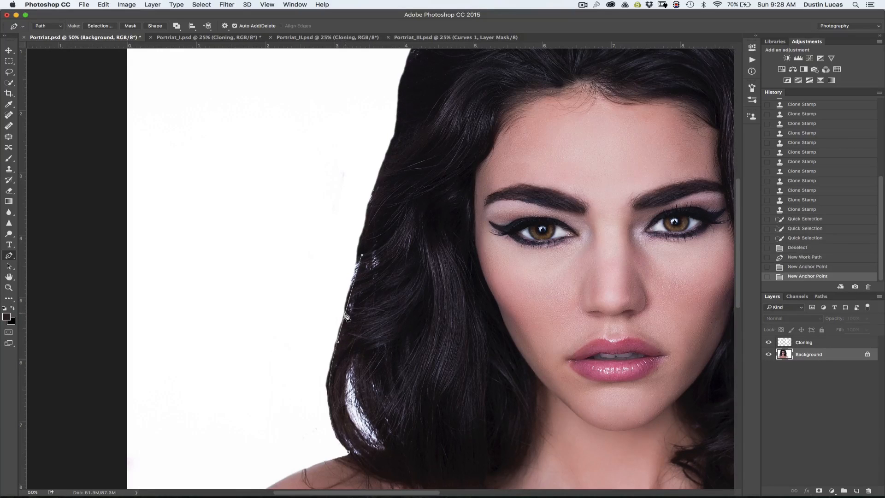
left_click(338, 311)
left_click(319, 363)
left_click(322, 444)
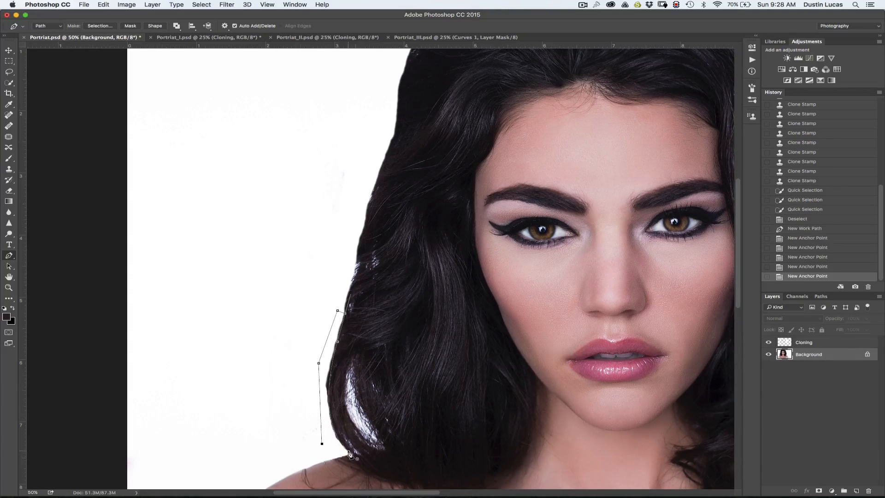
left_click(349, 453)
- Convert the closed path into a new anti-aliased selection with a feather radius of 0.5 pixels
right_click(331, 437)
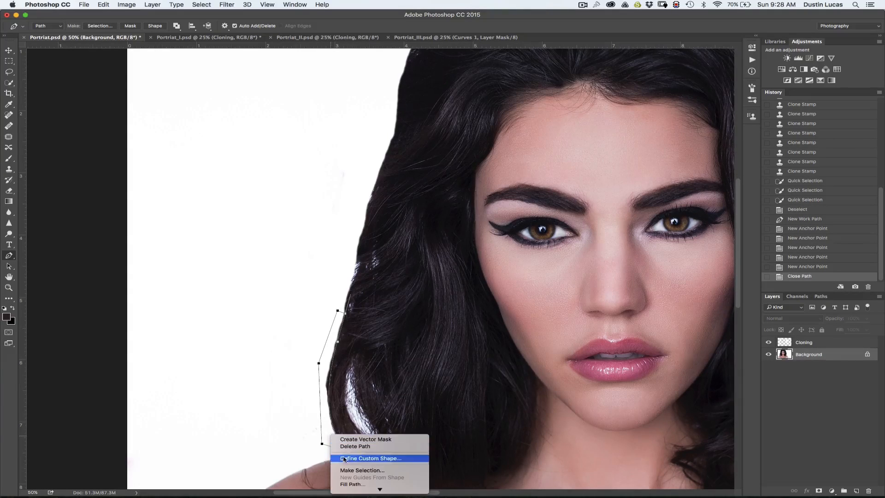
left_click(347, 469)
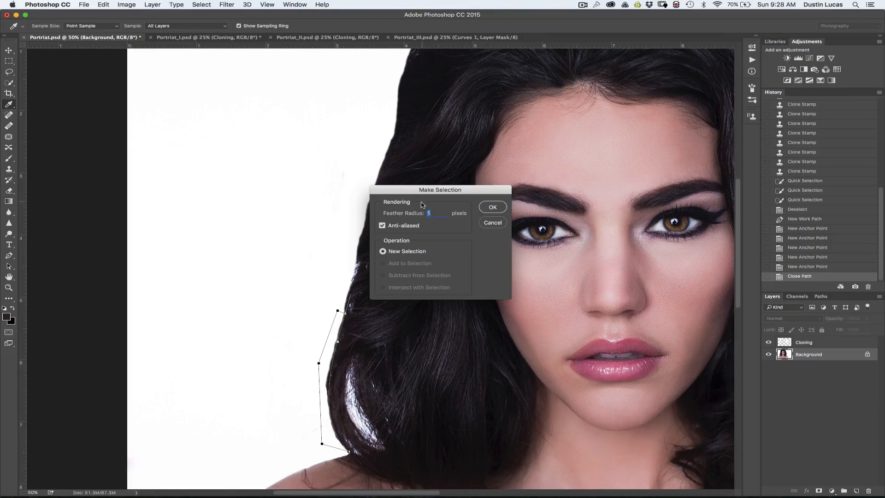
type(".5")
key("Return")
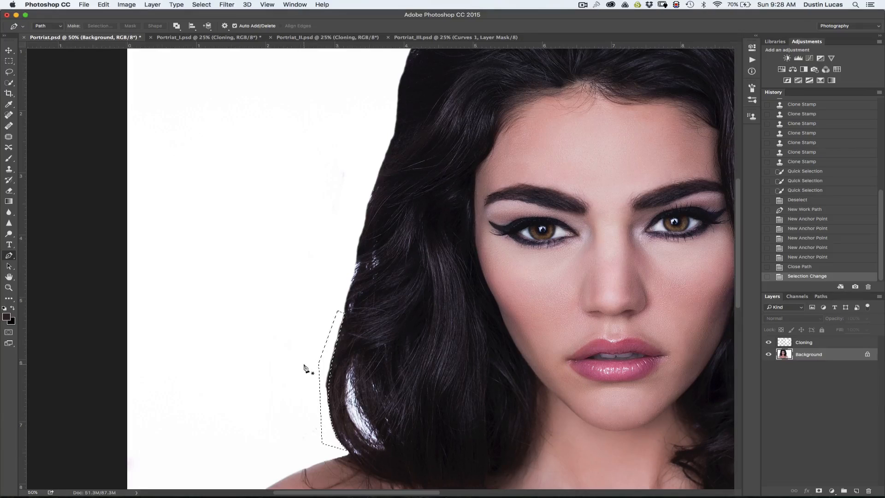
- Activate the Cloning layer and set the Clone Stamp brush to 60 px
key("s")
key("bracketright")
key("bracketright")
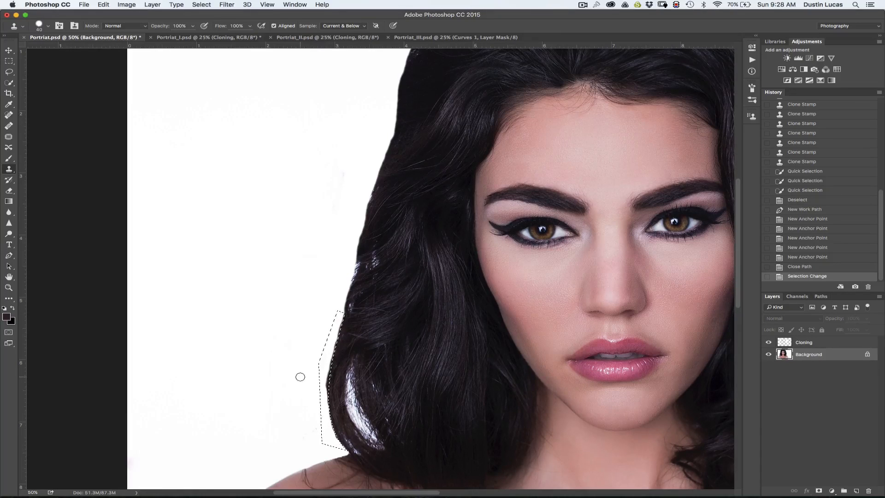
left_click(790, 343)
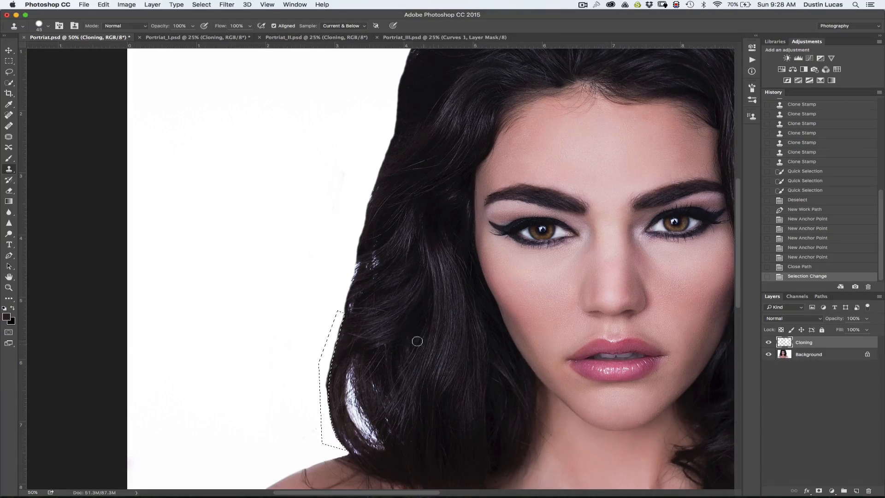
key("bracketright")
key("bracketright")
- Try cloning the white background inside the selection along the lower left hair edge, and undo back to the closed path
mouse_move(328, 312)
left_mouse_down()
mouse_move(339, 321)
mouse_move(327, 371)
mouse_move(339, 445)
left_mouse_up()
key("super+d")
key("super+equal")
key("super+equal")
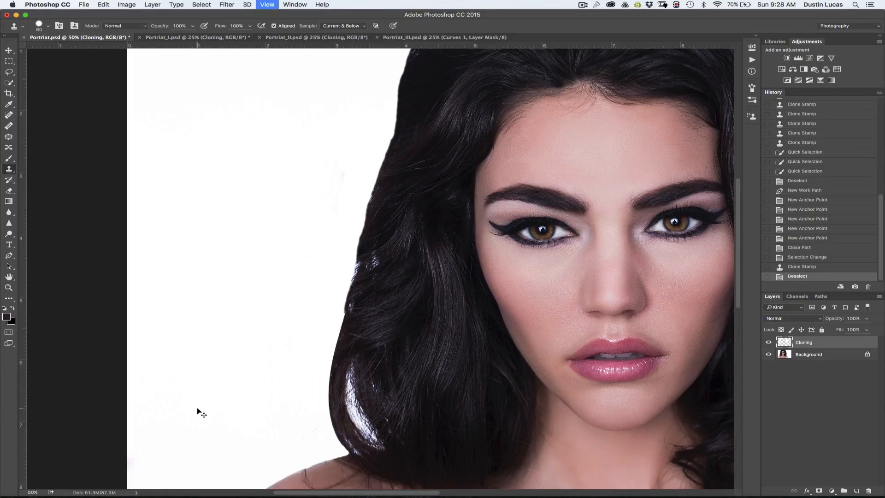
left_click_drag(228, 421, 233, 257)
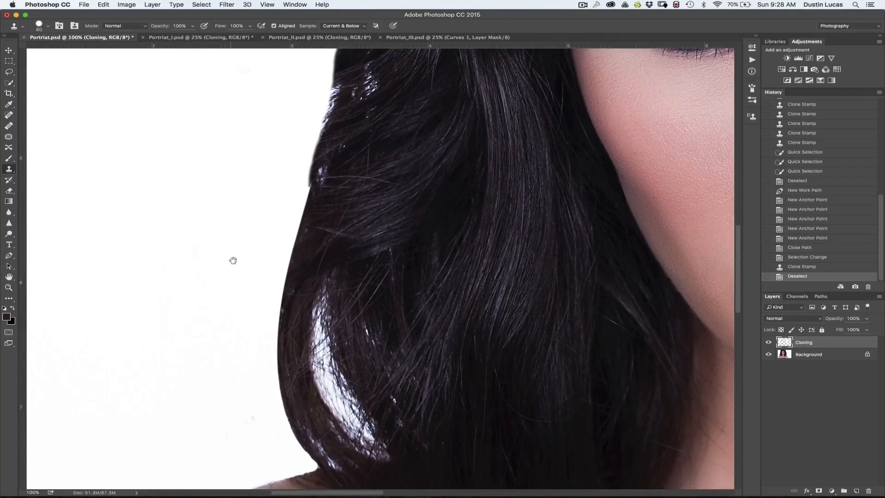
key("super+alt+z")
key("super+alt+z")
key("super+alt+z")
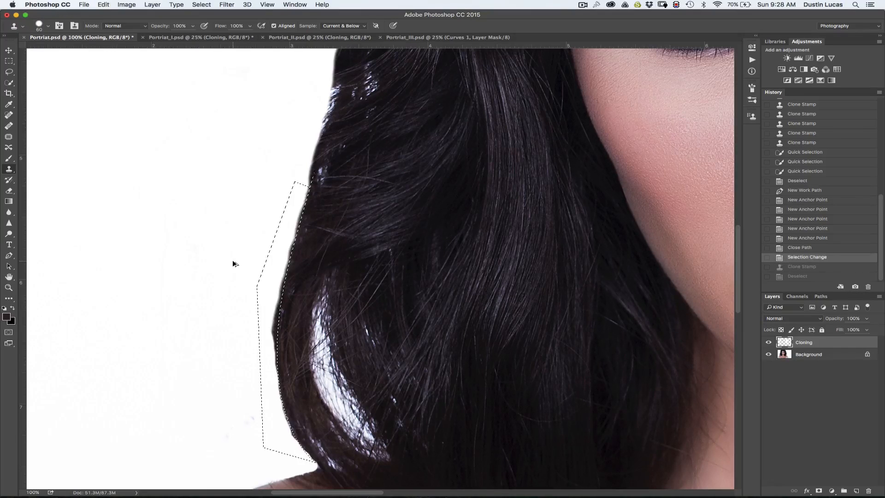
right_click(276, 428)
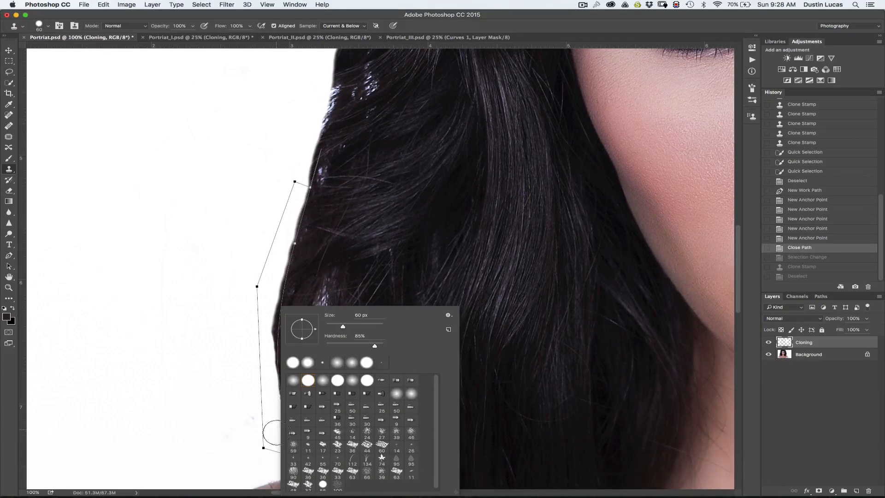
left_click(276, 429)
right_click(276, 429)
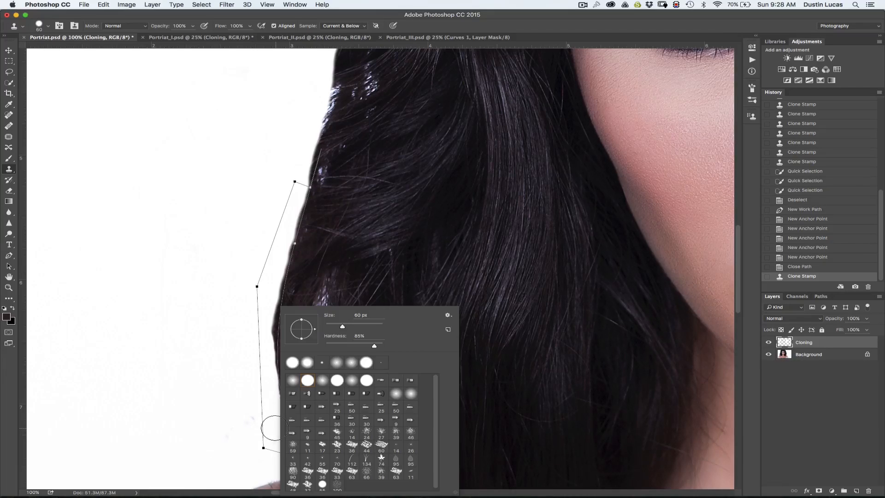
left_click(274, 428)
- Make a new selection from the path again, keeping the 0.5-pixel feather radius
key("p")
right_click(275, 428)
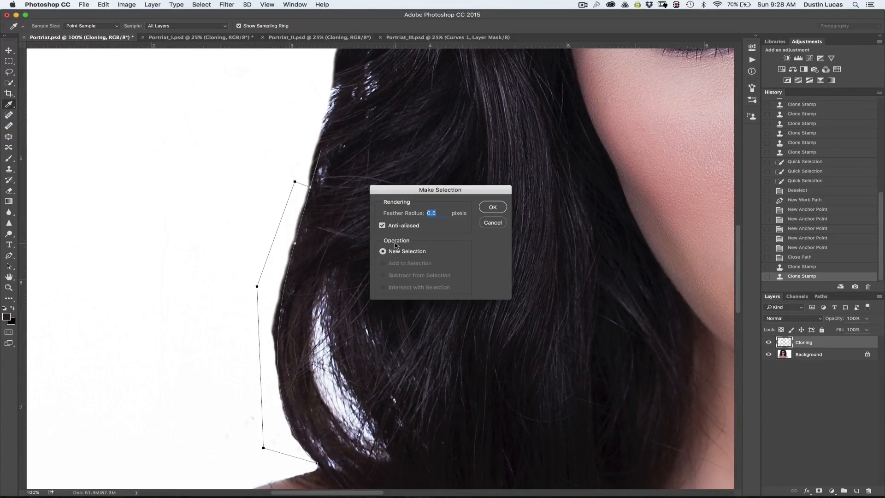
key("Return")
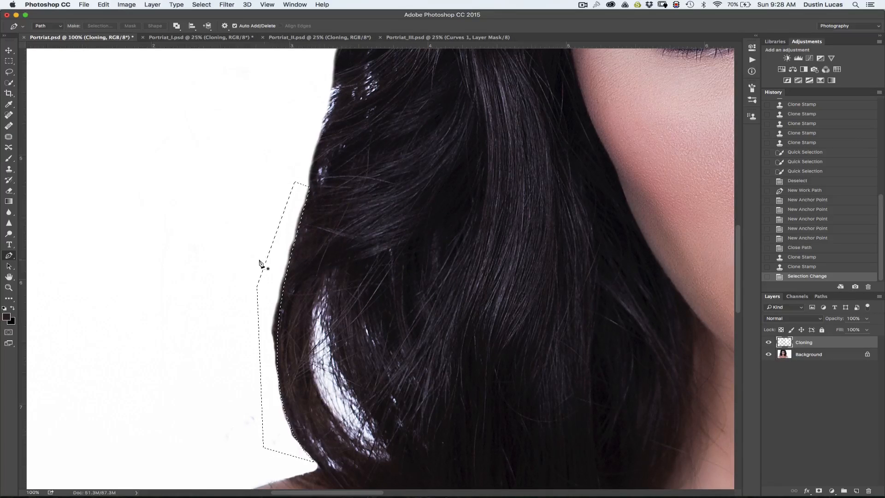
- Clone the white background inside the selection down the lower left hair edge to smooth its curve, and deselect
key("s")
mouse_move(297, 188)
left_mouse_down()
mouse_move(274, 343)
mouse_move(282, 413)
mouse_move(292, 459)
left_mouse_up()
key("super+d")
key("super+minus")
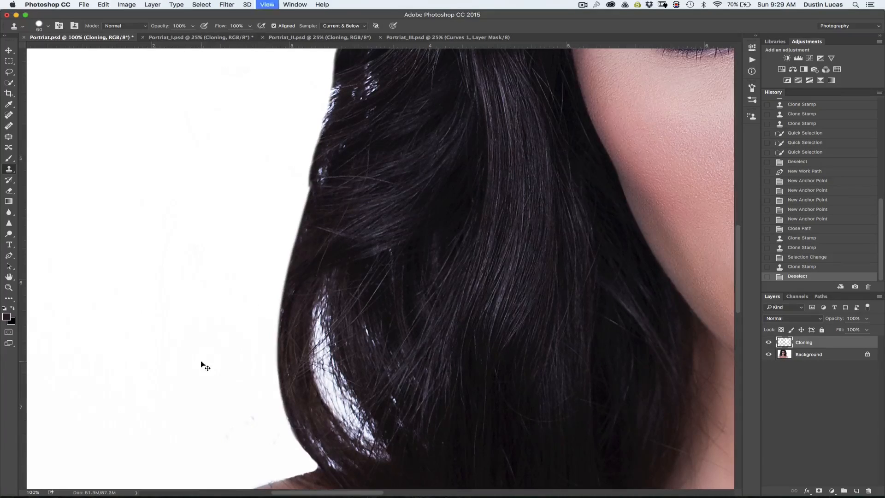
- Examine the smoothed left hair edge up close along its whole length
key("super+plus")
key("super+plus")
key("super+plus")
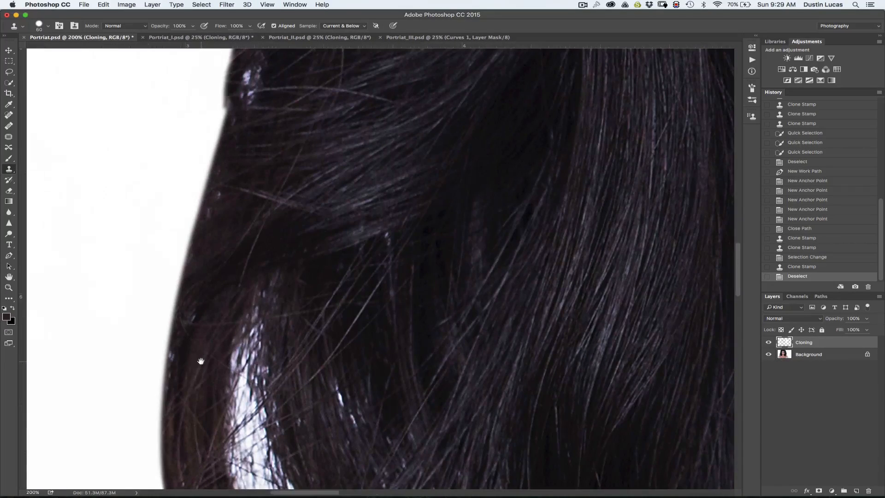
left_click_drag(233, 223, 327, 149)
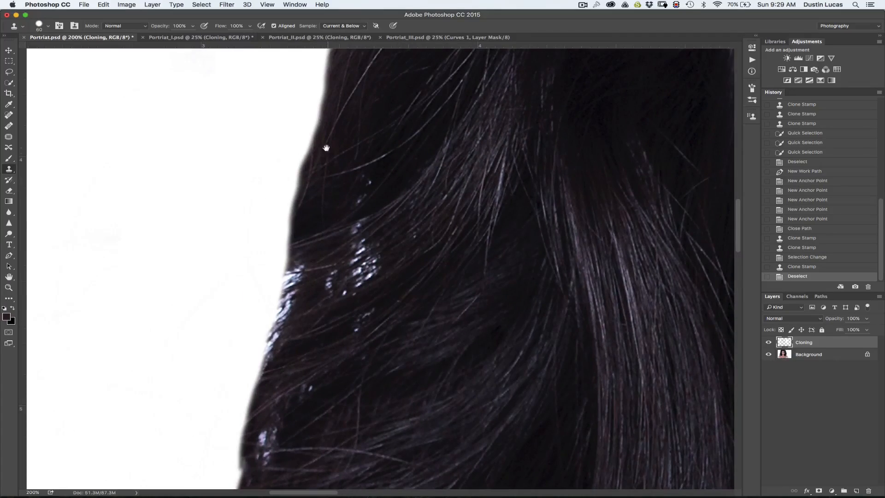
left_click_drag(337, 393, 350, 134)
mouse_move(308, 382)
left_mouse_down()
mouse_move(312, 241)
mouse_move(329, 145)
left_mouse_up()
key("super+minus")
key("super+minus")
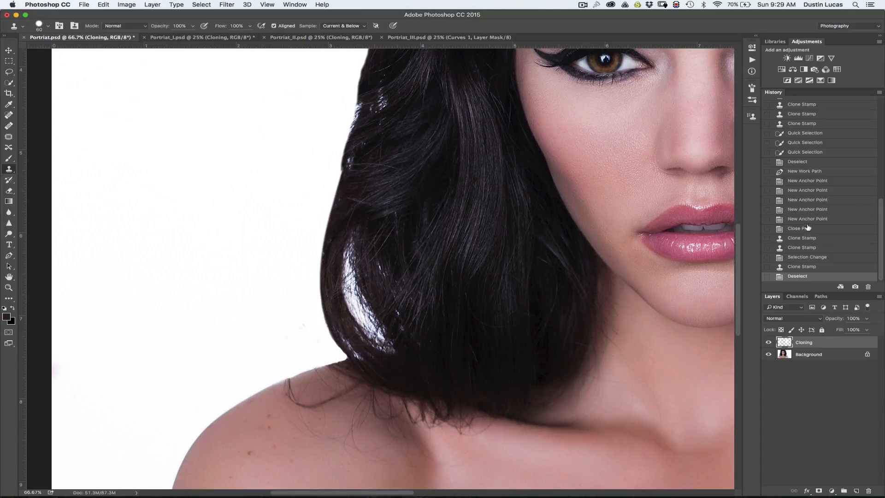
- Compare the left hair edge before and after the path-based cloning, ending on the history state before the work path
left_click(804, 162)
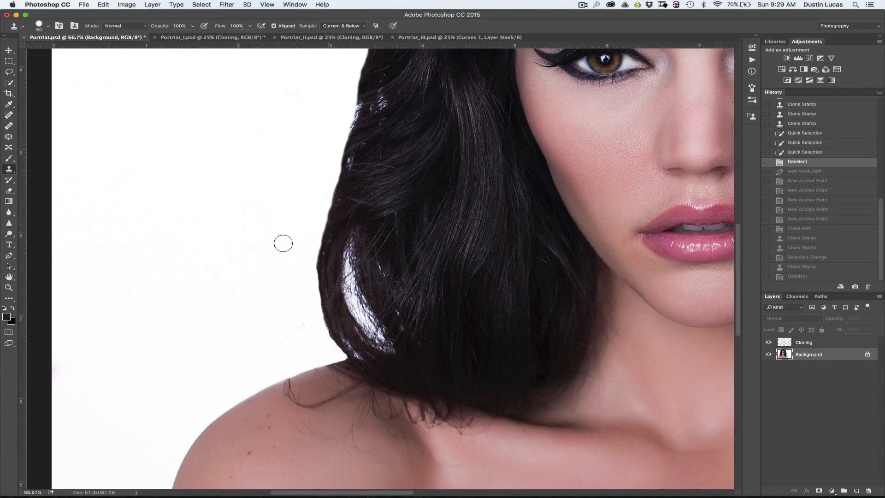
key("super+z")
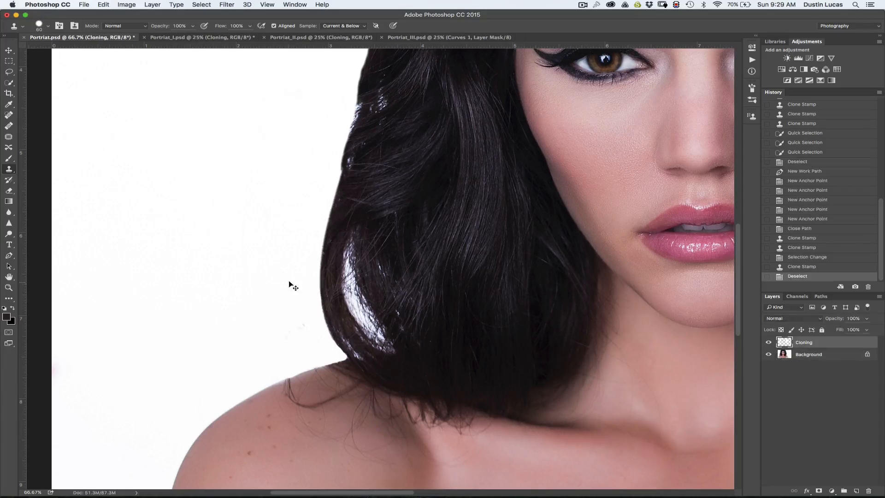
key("super+z")
key("super+z")
key("super+z")
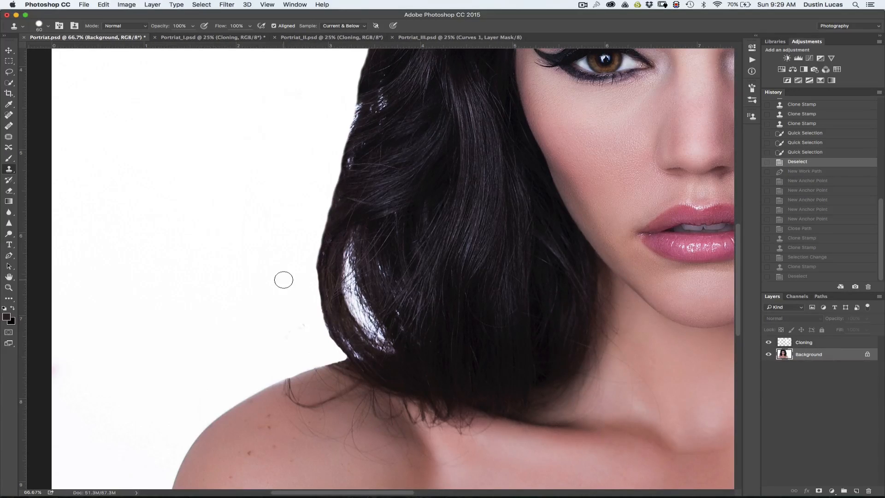
- Compare the whole portrait with the Cloning layer hidden and shown, and add a black layer mask to that layer
key("super+minus")
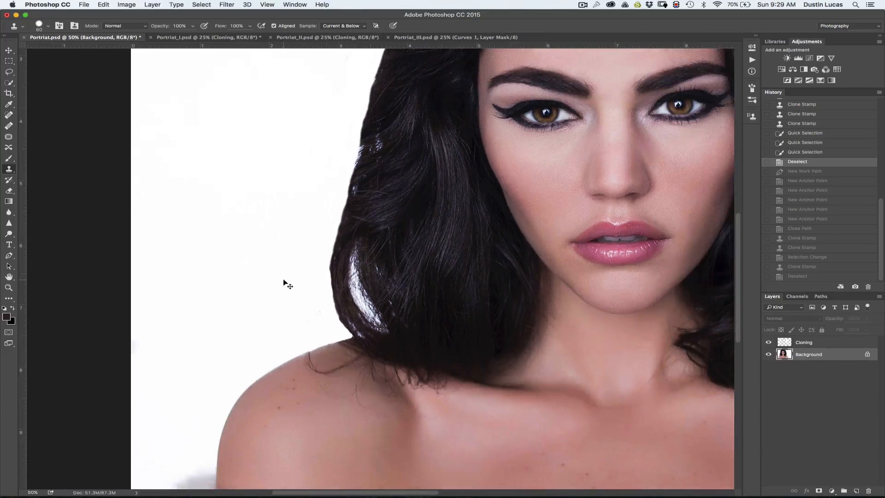
key("super+minus")
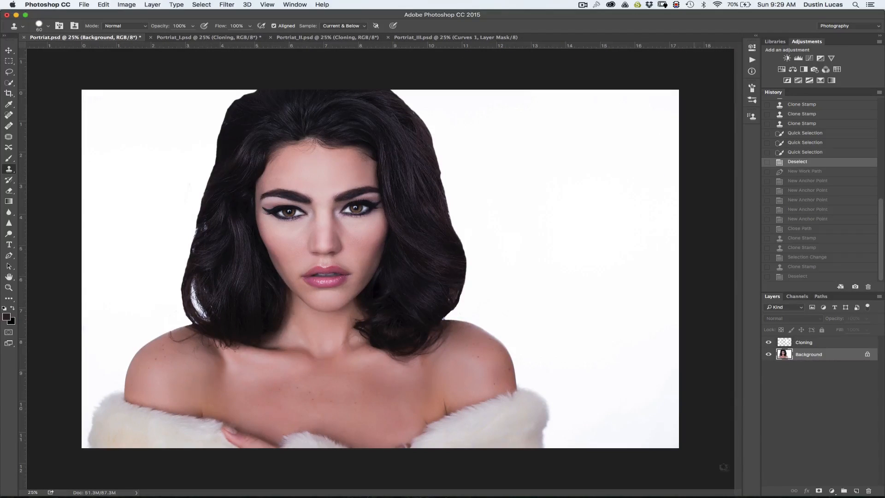
left_click(769, 342)
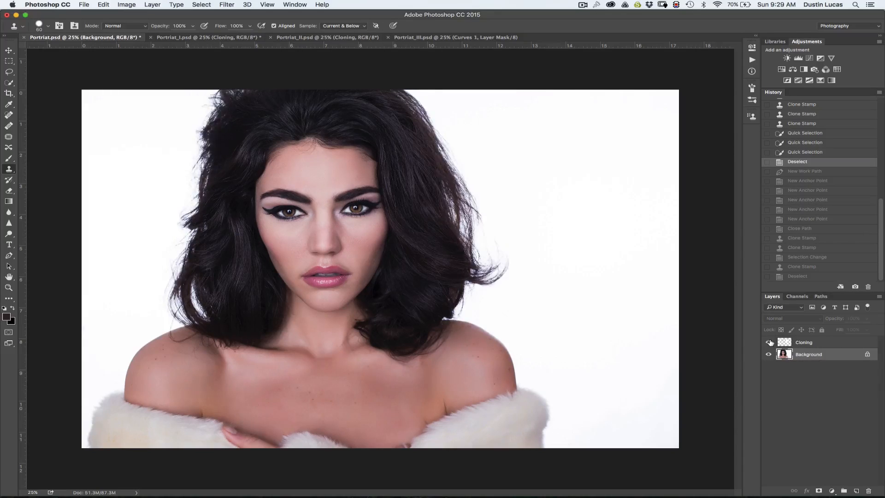
left_click(770, 343)
left_click(823, 347)
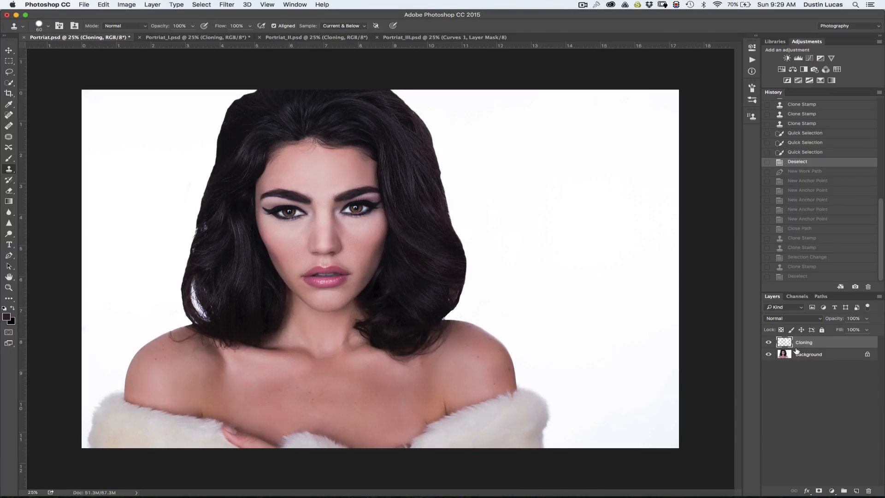
left_click(820, 492)
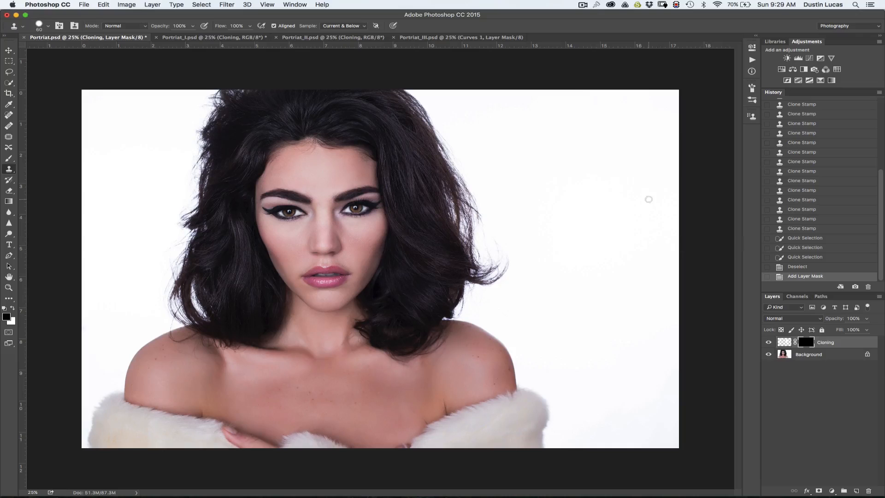
- Activate the Brush tool with white as the foreground colour for painting on the Cloning layer's mask
key("super+plus")
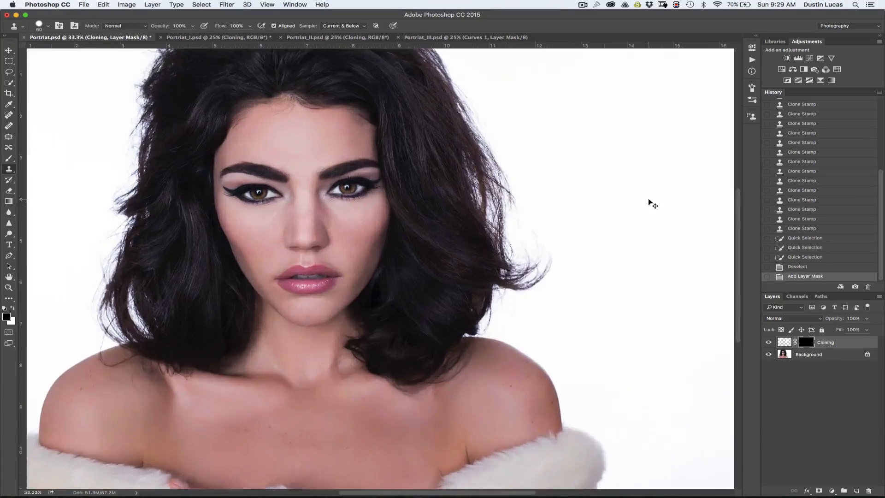
left_click_drag(593, 145, 525, 297)
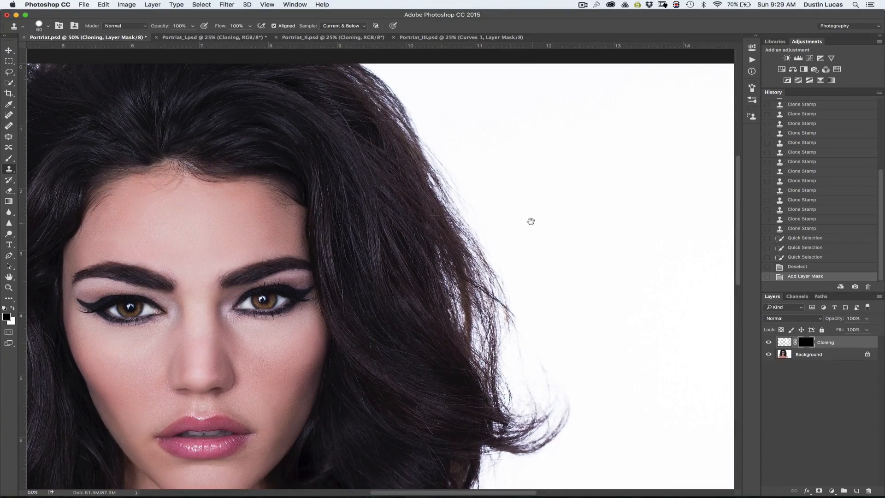
left_click_drag(498, 206, 548, 231)
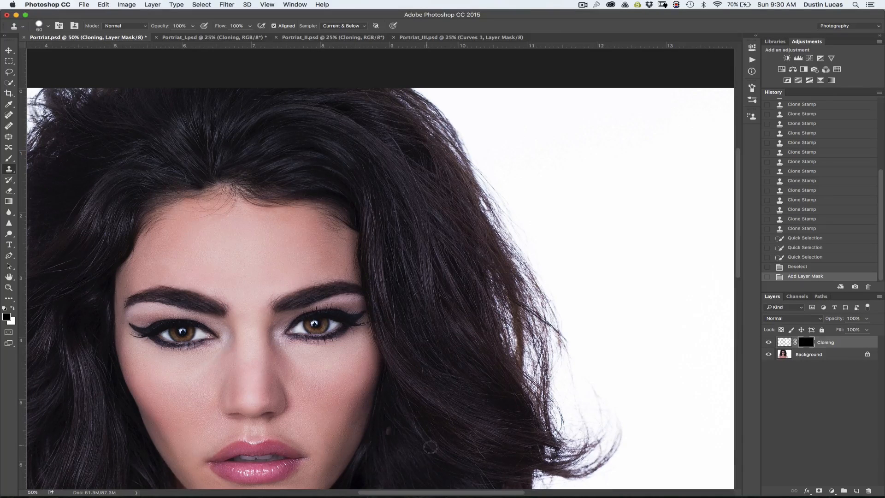
key("x")
key("x")
key("b")
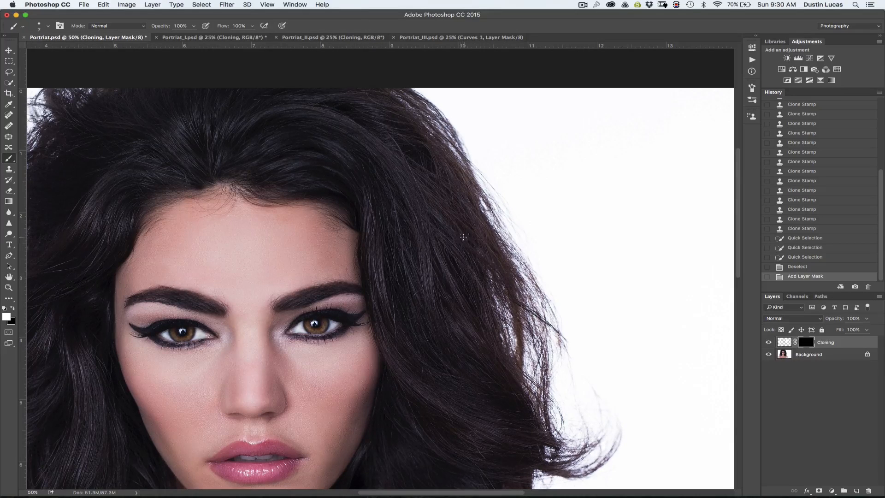
key("x")
left_click(497, 251)
left_click(519, 364)
key("x")
key("x")
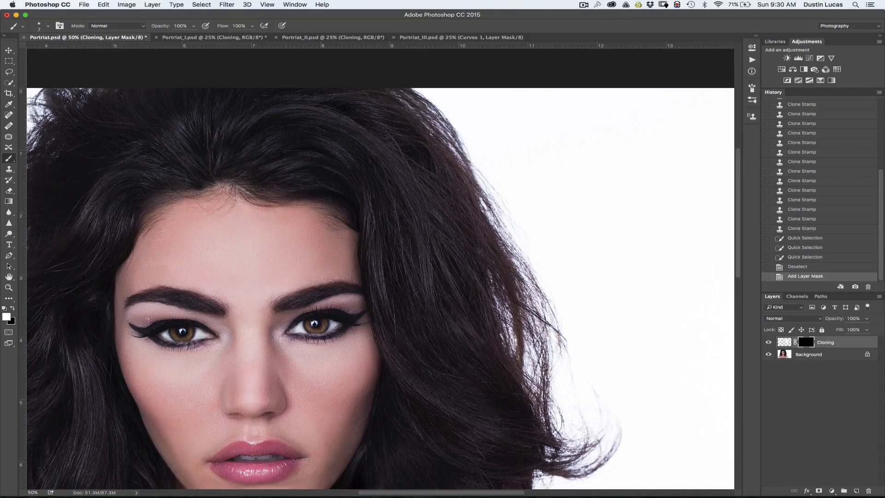
- Paint white on the Cloning mask along the right hair edge with a 125 px brush to reveal the clean outline
key("super+plus")
key("super+minus")
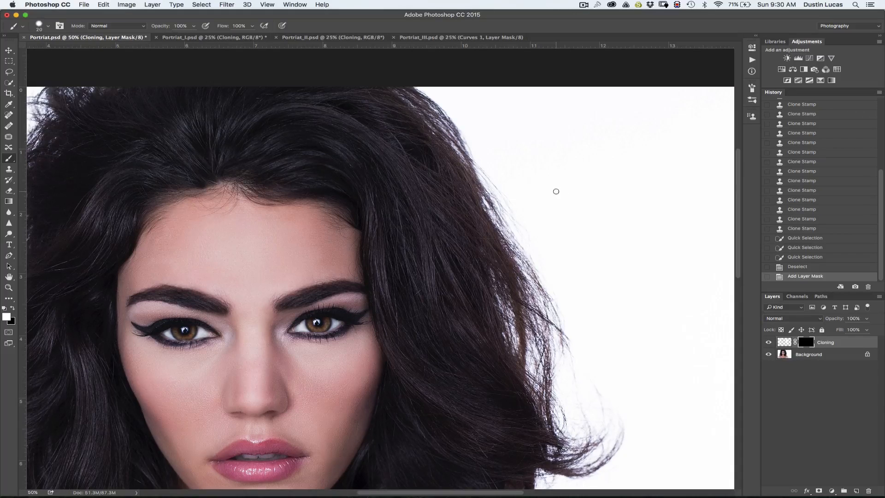
key("bracketright")
key("bracketright")
key("bracketright")
key("bracketright")
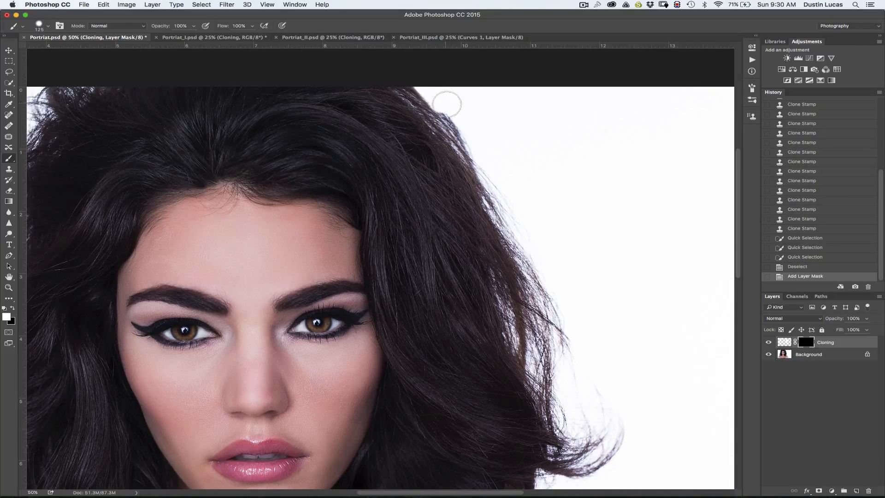
mouse_move(477, 150)
left_mouse_down()
mouse_move(545, 288)
mouse_move(563, 366)
mouse_move(539, 369)
mouse_move(539, 289)
mouse_move(525, 236)
mouse_move(548, 332)
mouse_move(541, 288)
mouse_move(500, 200)
left_mouse_up()
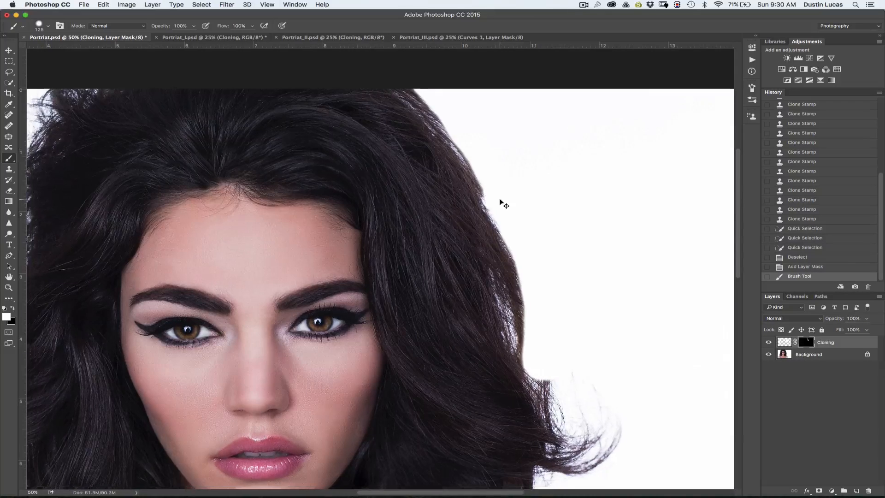
key("super+minus")
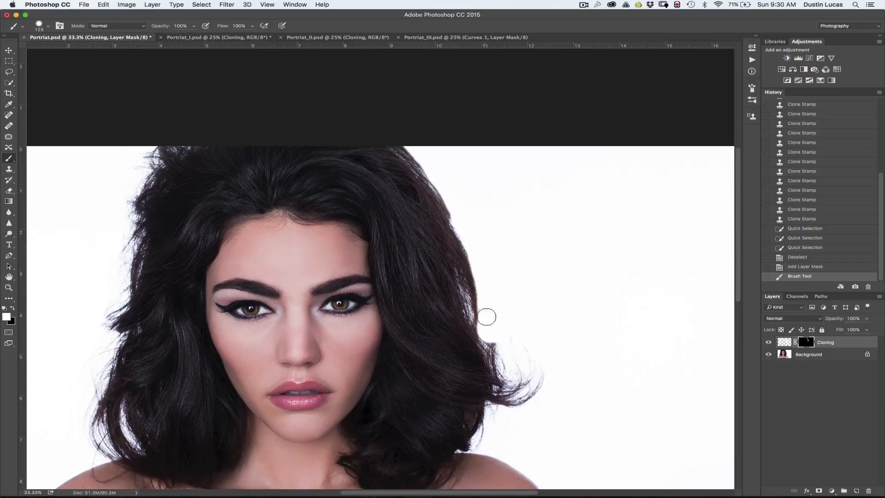
mouse_move(498, 387)
left_mouse_down()
mouse_move(534, 405)
mouse_move(542, 373)
mouse_move(515, 395)
mouse_move(506, 375)
mouse_move(515, 351)
mouse_move(518, 392)
mouse_move(523, 369)
mouse_move(515, 322)
mouse_move(524, 360)
mouse_move(539, 325)
mouse_move(560, 308)
left_mouse_up()
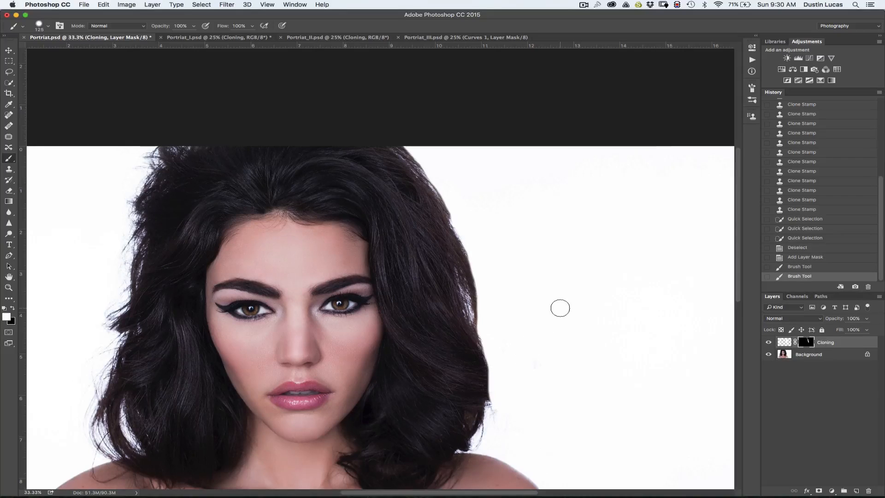
left_click_drag(511, 328, 504, 311)
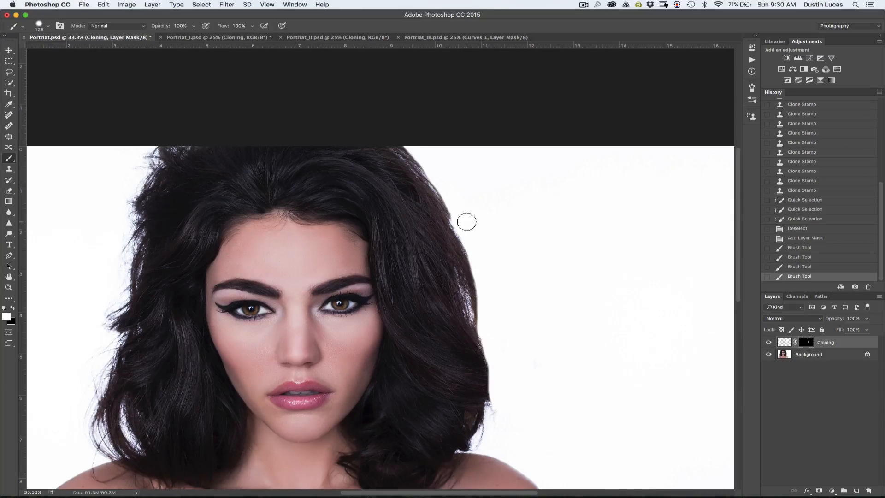
mouse_move(451, 194)
left_mouse_down()
mouse_move(427, 149)
mouse_move(405, 135)
left_mouse_up()
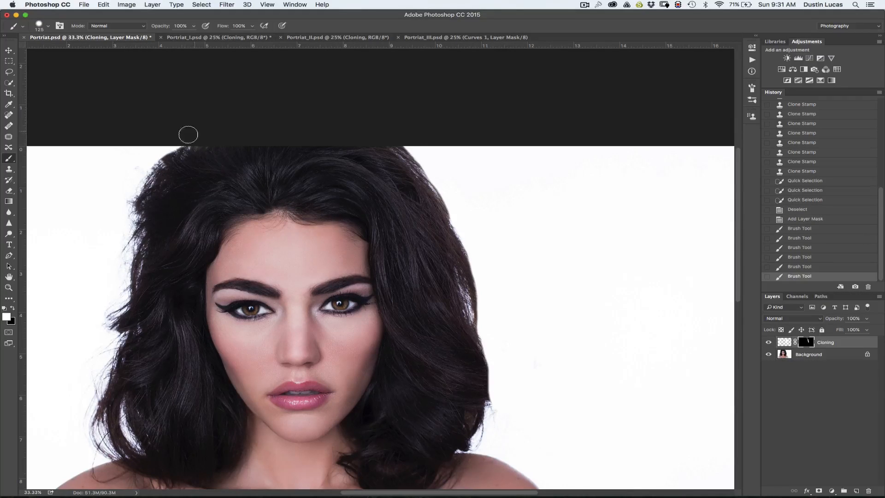
- Try painting white on the Cloning mask along the upper left hair edge, and undo it
mouse_move(172, 153)
left_mouse_down()
mouse_move(201, 140)
mouse_move(168, 158)
mouse_move(179, 170)
mouse_move(166, 175)
mouse_move(180, 176)
mouse_move(214, 149)
mouse_move(144, 226)
mouse_move(142, 250)
mouse_move(144, 143)
left_mouse_up()
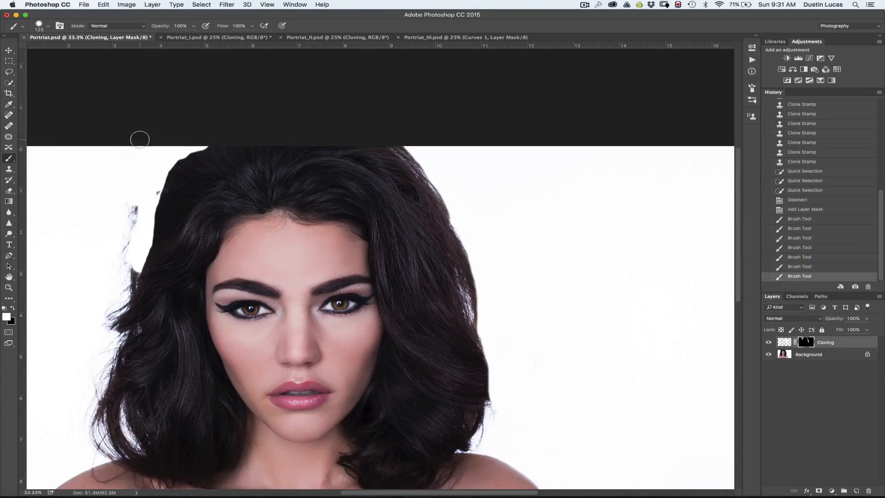
key("super+z")
key("super+z")
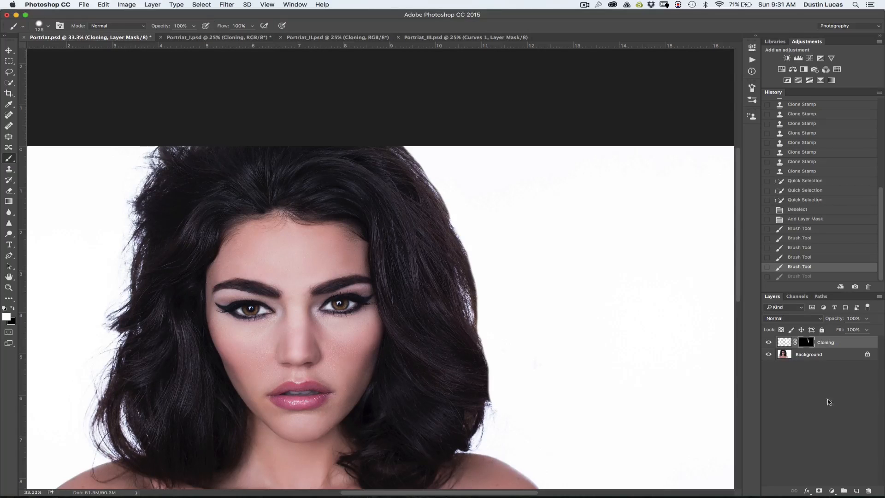
- Switch to the Portriat_I.psd document and examine the cleaned hair outline around the head
left_click(199, 38)
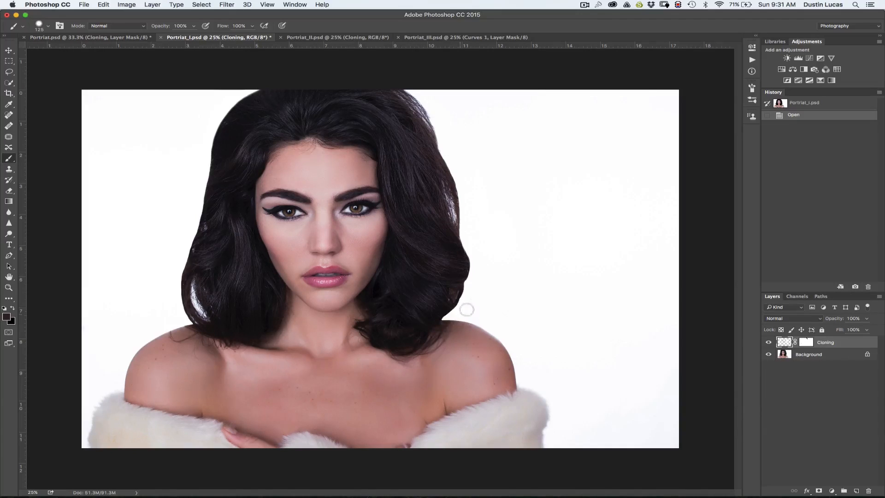
key("super+equal")
key("super+equal")
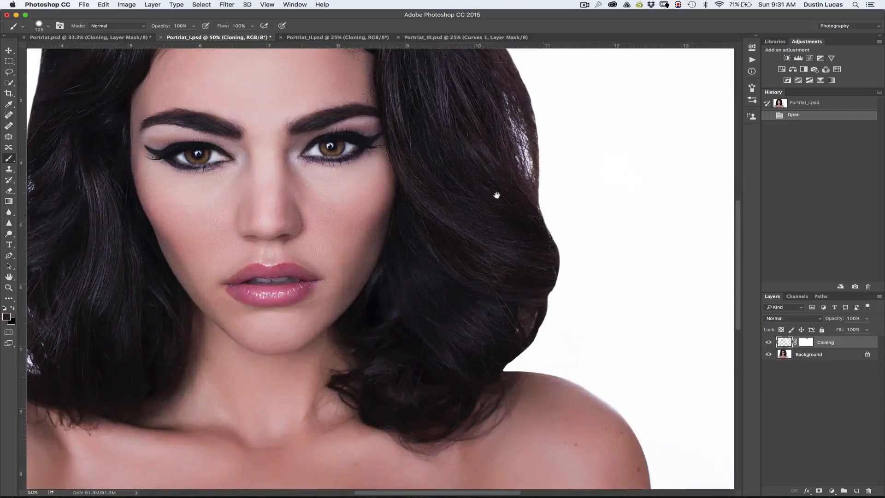
left_click_drag(497, 195, 472, 386)
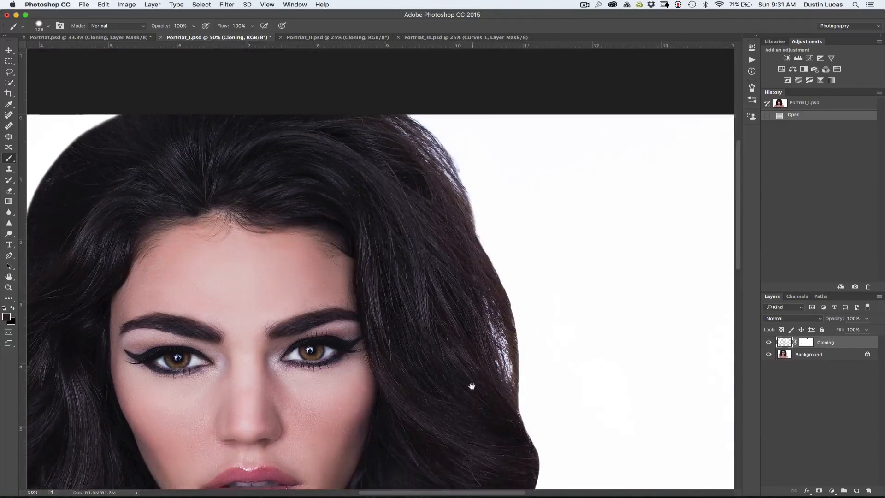
left_click_drag(450, 290, 516, 312)
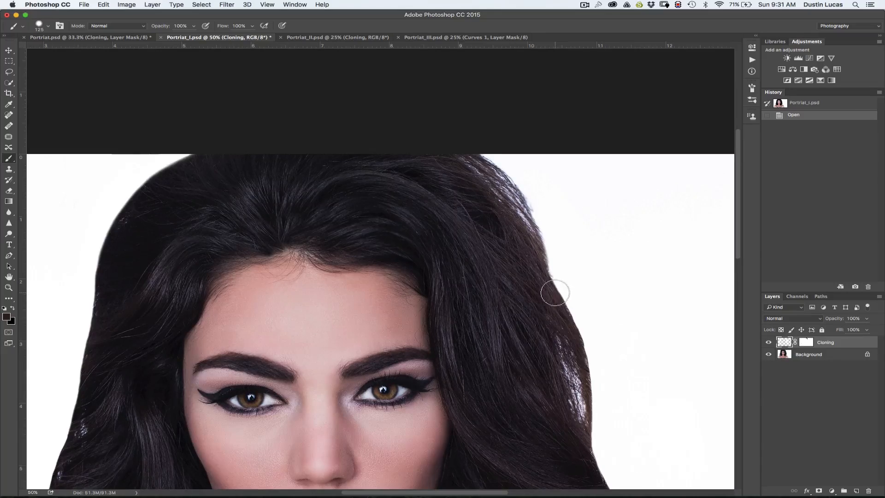
key("super+minus")
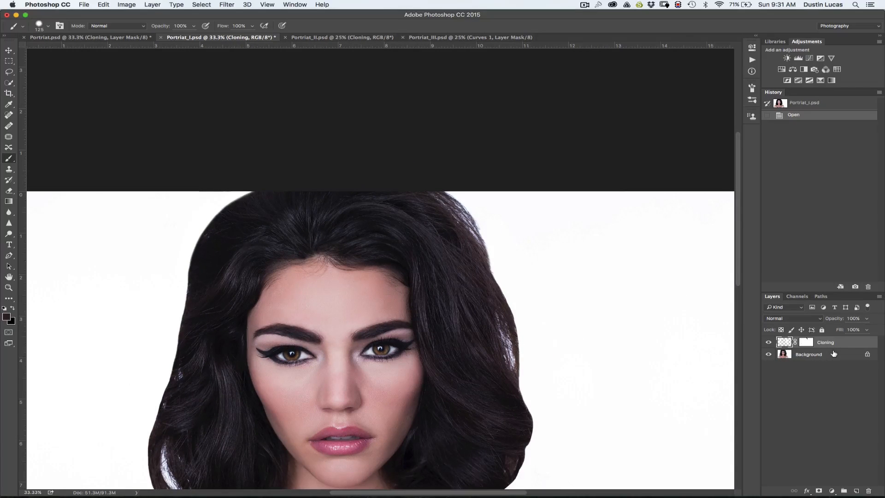
- Create a new layer named Healing above the Cloning layer, and hide the Cloning layer
key("super+shift+n")
type("Healing")
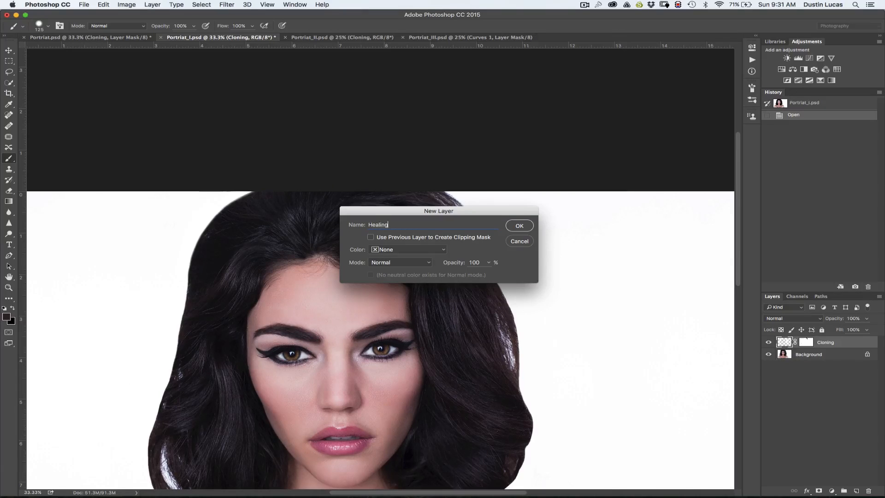
key("Return")
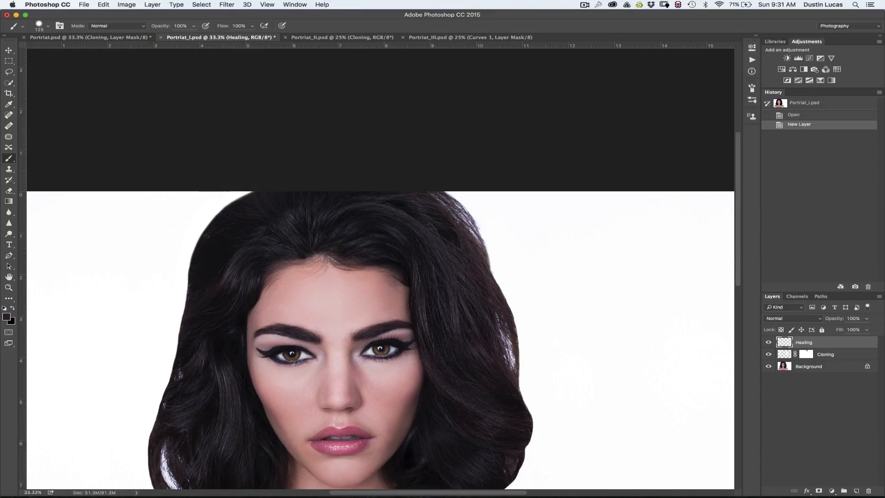
left_click(769, 355)
left_click(768, 355)
left_click(769, 355)
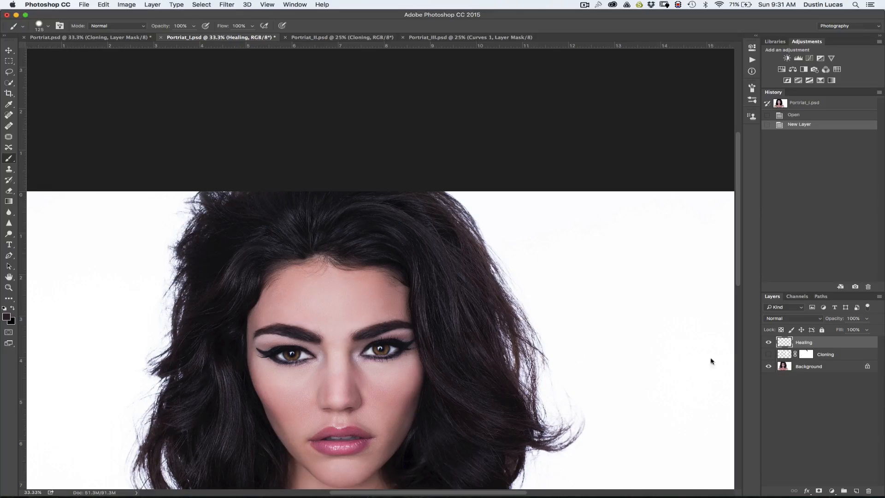
- Select the Spot Healing Brush and duplicate the Healing layer
mouse_move(581, 387)
left_mouse_down()
mouse_move(544, 296)
mouse_move(493, 286)
left_mouse_up()
key("super+plus")
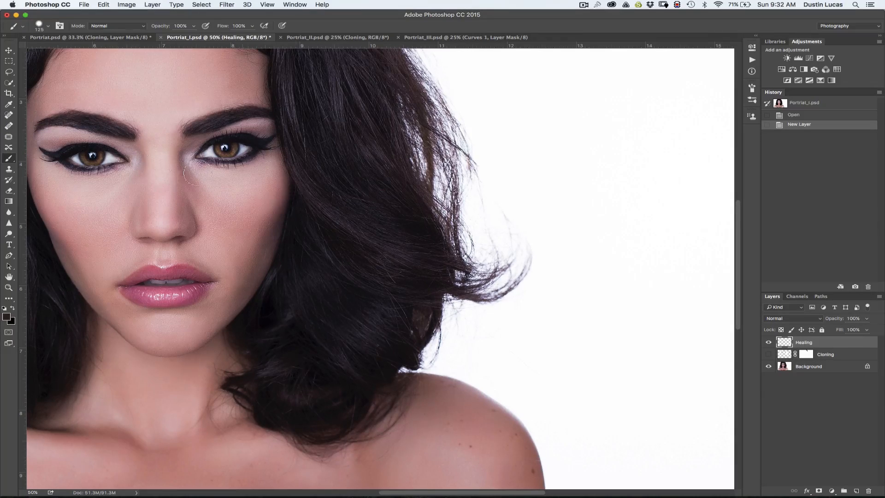
left_click(8, 125)
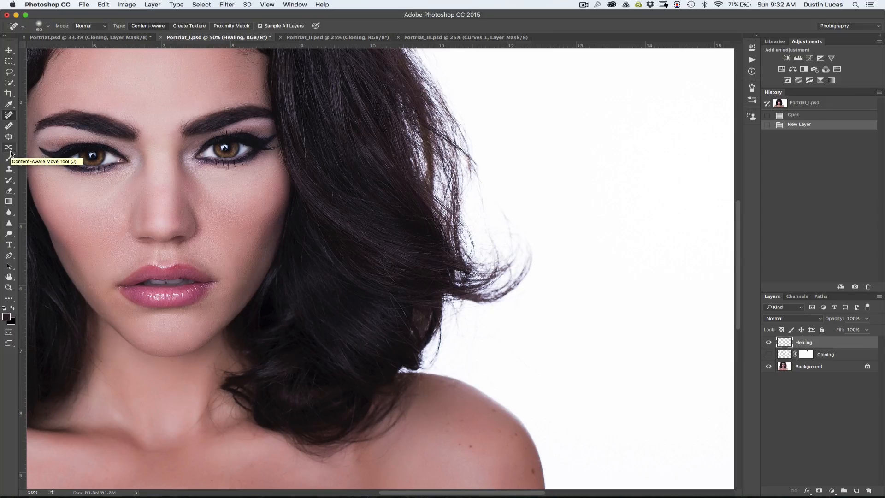
key("ctrl+j")
key("shift+j")
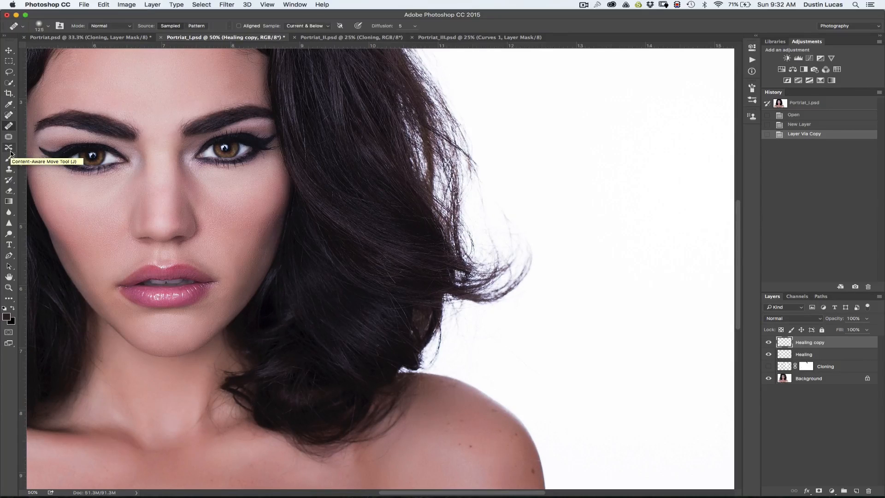
- Cycle through the healing tools to compare their options, and settle on the Spot Healing Brush
left_click(10, 152)
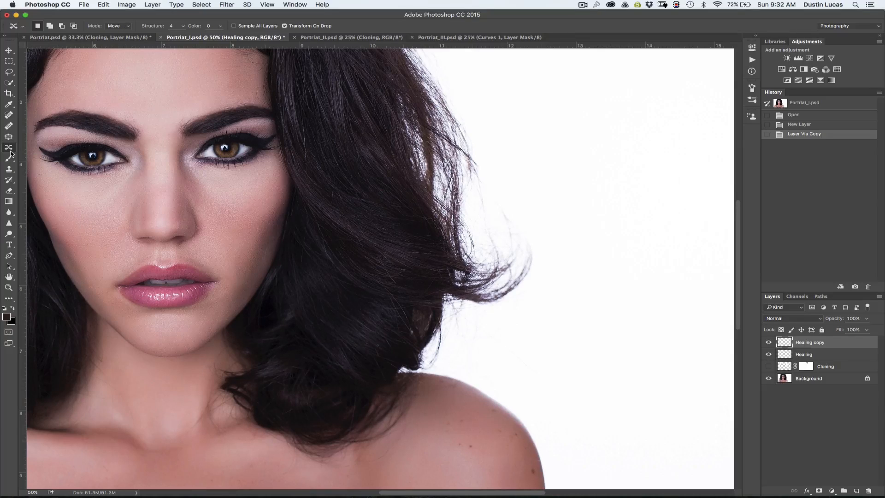
left_click(9, 115)
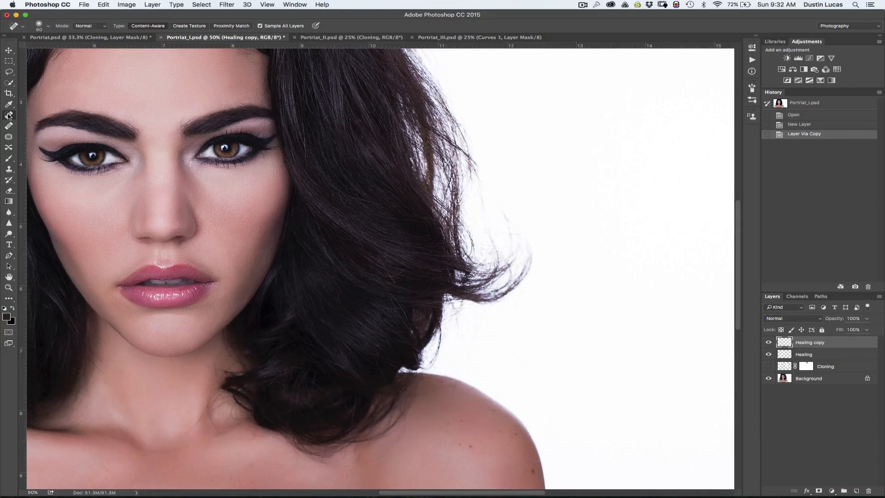
key("shift+j")
key("shift+j")
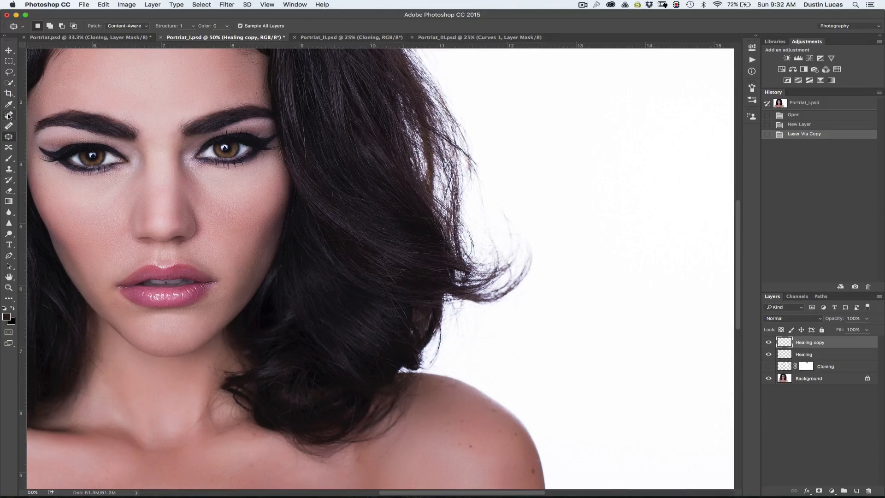
key("shift+j")
key("shift+j")
key("shift+j")
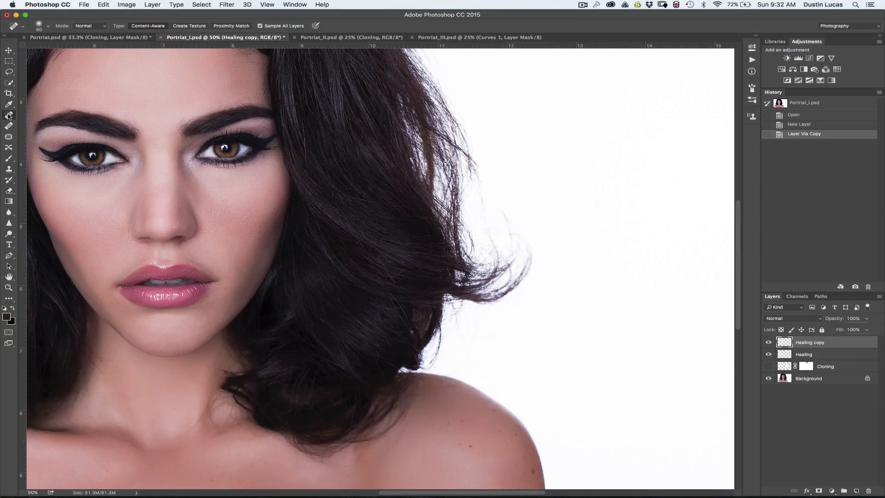
key("shift+j")
key("shift+j")
key("shift+j")
key("shift+j")
key("shift+j")
key("shift+j")
key("shift+j")
key("shift+j")
key("shift+j")
key("shift+j")
key("shift+j")
key("shift+j")
key("shift+j")
key("shift+j")
key("shift+j")
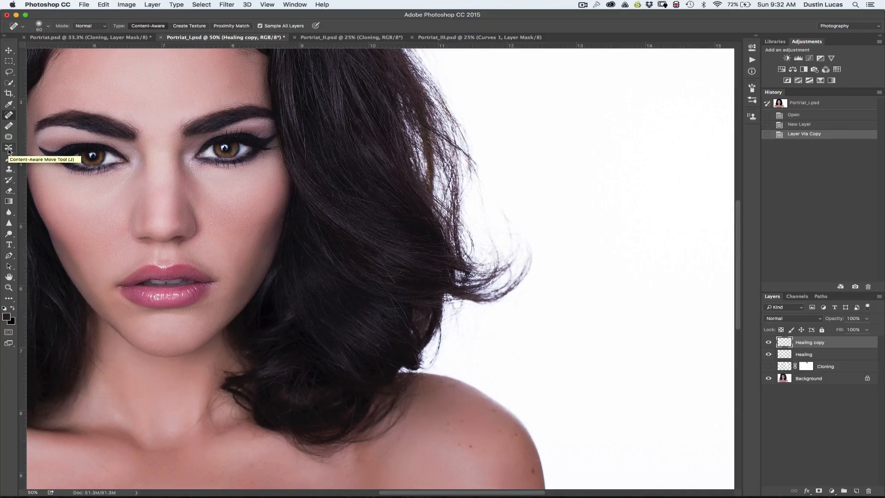
key("shift+j")
key("shift+j")
key("shift+j")
key("shift+j")
key("shift+j")
key("shift+j")
key("shift+j")
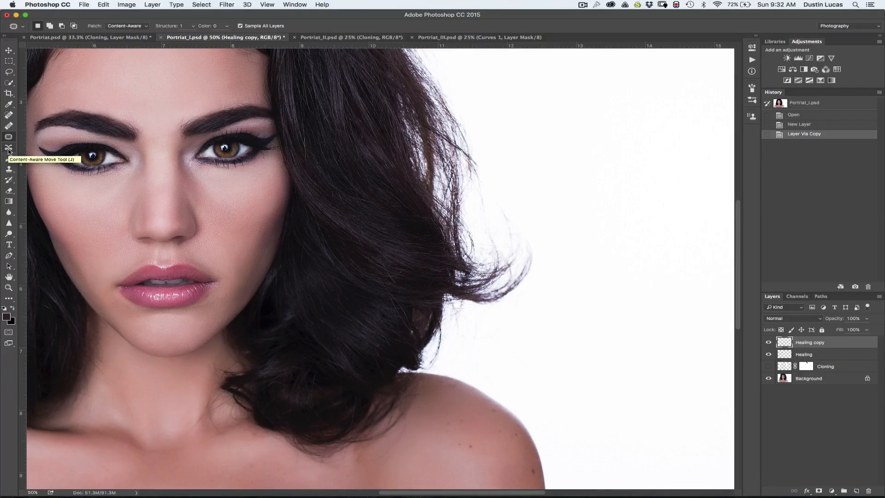
key("shift+j")
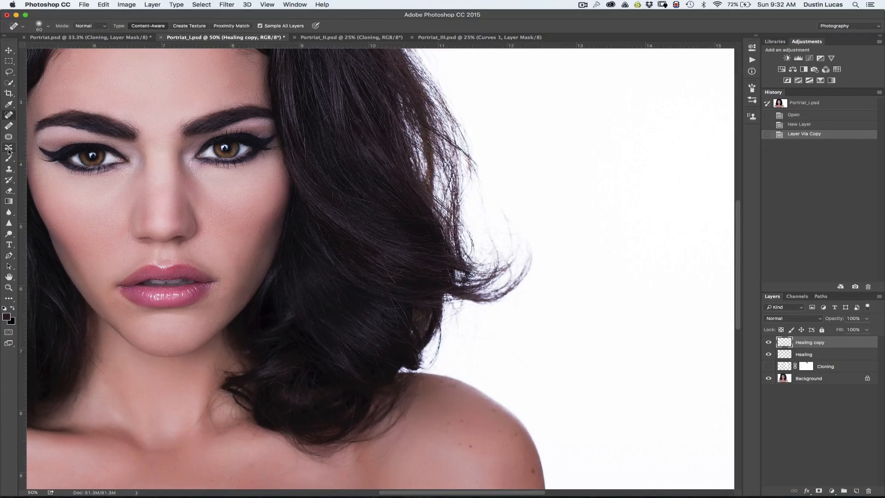
- Enlarge the Spot Healing Brush to 100 px and raise its hardness
key("bracketright")
left_click(586, 267)
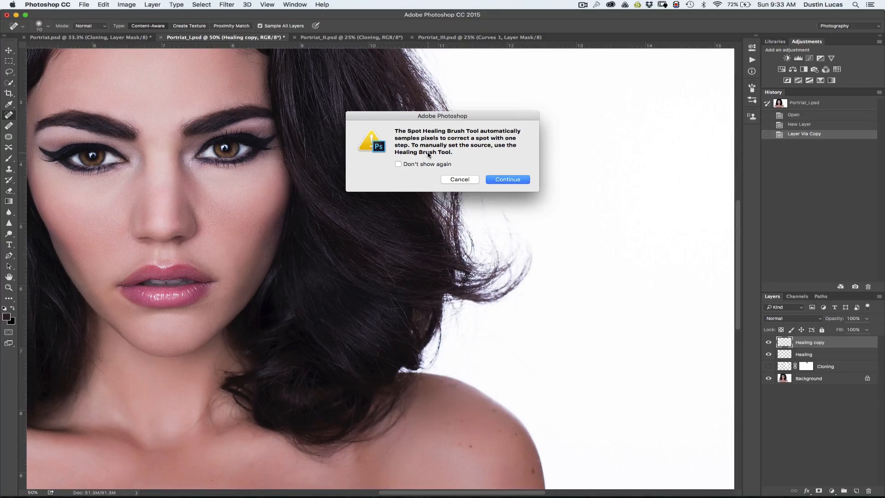
left_click(460, 181)
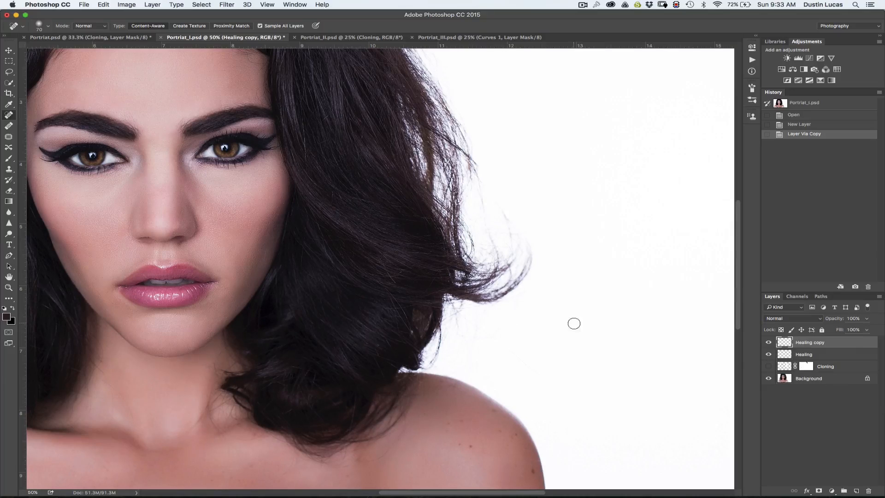
key("bracketright")
key("bracketright")
left_click(48, 28)
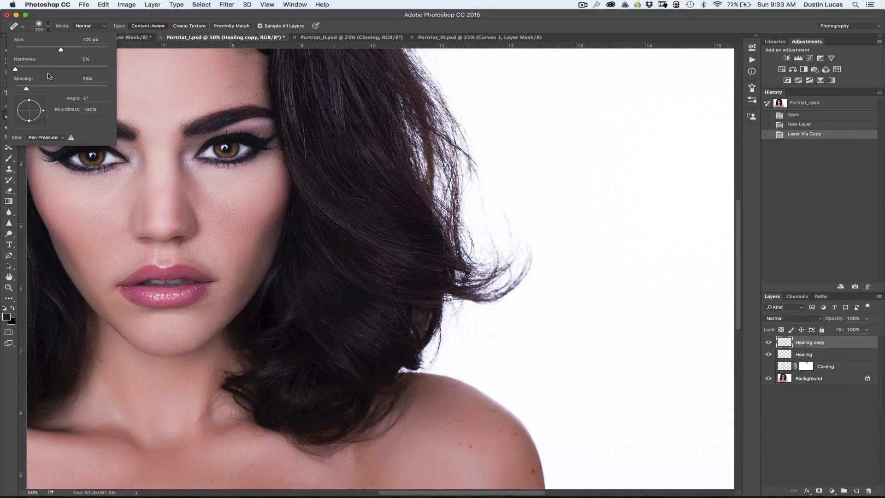
left_click_drag(37, 69, 75, 71)
left_click(174, 24)
- Spot-heal the outer loop of the flyaway curl on the right side of the hair, and reduce the brush to 50 px
left_click_drag(528, 246, 519, 282)
left_click_drag(521, 227, 521, 271)
mouse_move(510, 213)
left_mouse_down()
mouse_move(507, 276)
mouse_move(519, 283)
mouse_move(468, 297)
left_mouse_up()
key("bracketleft")
key("bracketleft")
key("bracketright")
key("bracketright")
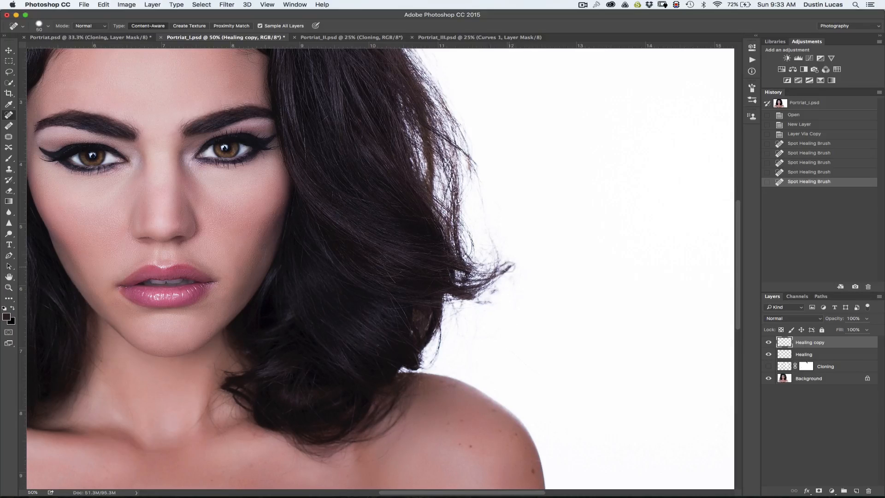
- Spot-heal the remaining stray strands around the tip of the right curl
left_click_drag(510, 265, 498, 274)
left_click(506, 263)
key("bracketright")
mouse_move(493, 238)
left_mouse_down()
mouse_move(499, 283)
mouse_move(504, 266)
left_mouse_up()
left_click(505, 269)
left_click(505, 236)
mouse_move(501, 299)
left_mouse_down()
mouse_move(467, 310)
mouse_move(495, 291)
mouse_move(494, 272)
left_mouse_up()
left_click(480, 299)
- Try spot-healing along the right hair edge with a much larger brush, and undo it
scroll(487, 219, "up", 3)
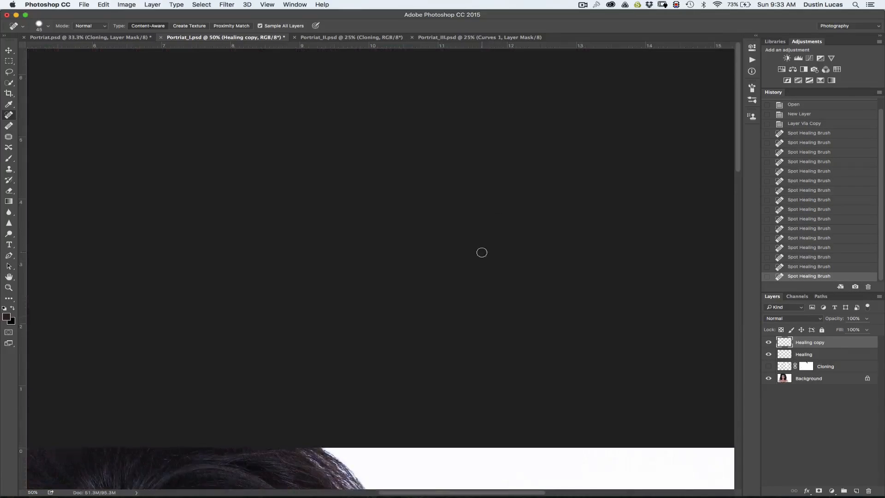
mouse_move(476, 275)
left_mouse_down()
mouse_move(472, 216)
mouse_move(465, 239)
mouse_move(465, 208)
mouse_move(442, 177)
mouse_move(468, 359)
mouse_move(480, 362)
mouse_move(477, 319)
left_mouse_up()
key("bracketright")
key("bracketright")
key("bracketright")
key("bracketright")
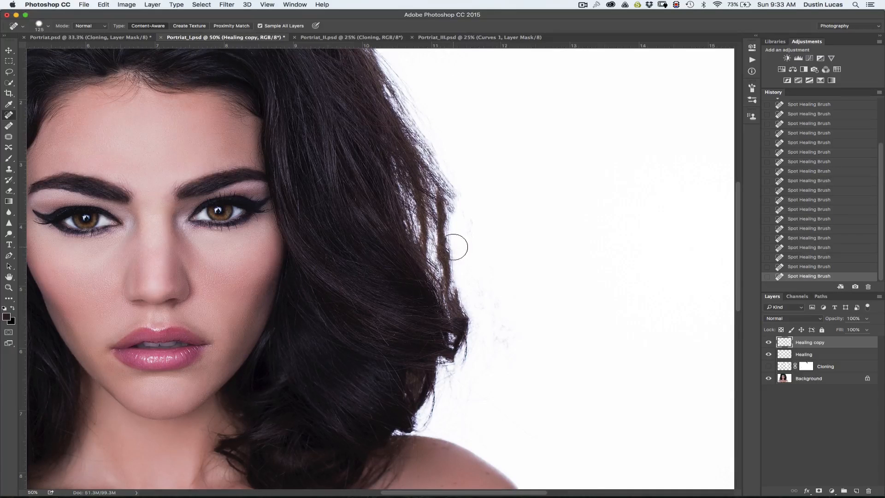
scroll(457, 253, "up", 2)
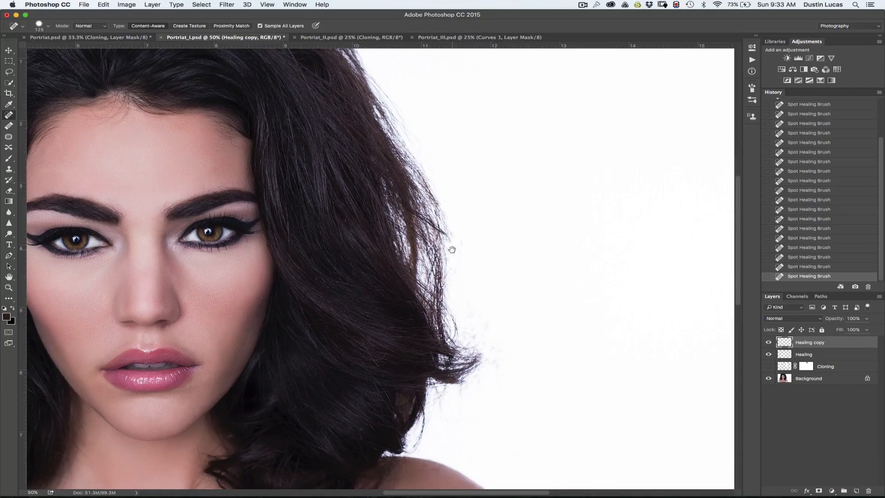
- Spot-heal the loose strands above and around the right curl with the brush reduced to 50 px
scroll(457, 254, "up", 3)
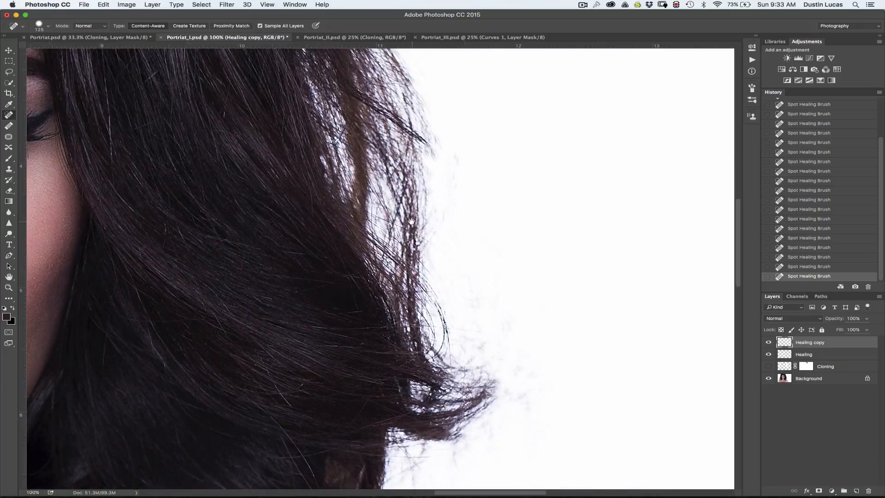
key("bracketleft")
key("bracketleft")
key("bracketleft")
key("bracketleft")
key("bracketleft")
key("bracketleft")
left_click_drag(493, 372, 499, 428)
mouse_move(487, 366)
left_mouse_down()
mouse_move(475, 353)
mouse_move(478, 322)
mouse_move(435, 267)
mouse_move(436, 208)
left_mouse_up()
left_click(455, 322)
- Spot-heal the flyaway hairs along the left hair edge down to the shoulder with the 50 px brush
scroll(437, 209, "down", 15)
scroll(421, 208, "up", 7)
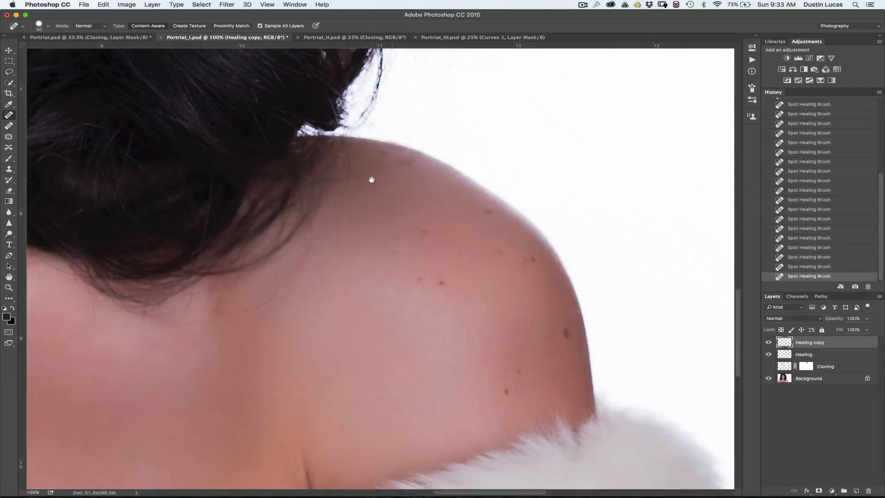
left_click_drag(371, 180, 522, 237)
scroll(522, 237, "left", 10)
scroll(522, 237, "up", 10)
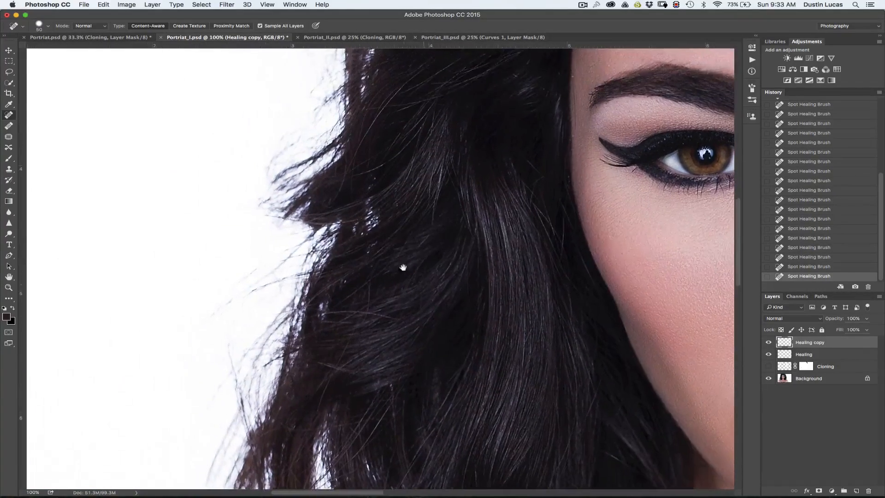
left_click_drag(417, 224, 442, 208)
left_click_drag(303, 255, 277, 277)
left_click_drag(305, 246, 343, 244)
left_click_drag(283, 306, 290, 390)
mouse_move(293, 331)
left_mouse_down()
mouse_move(296, 368)
mouse_move(288, 233)
left_mouse_up()
mouse_move(312, 198)
left_mouse_down()
mouse_move(297, 243)
mouse_move(312, 222)
mouse_move(299, 280)
left_mouse_up()
left_click_drag(320, 227, 332, 170)
mouse_move(302, 225)
left_mouse_down()
mouse_move(278, 300)
mouse_move(276, 354)
left_mouse_up()
mouse_move(259, 318)
left_mouse_down()
mouse_move(279, 234)
mouse_move(276, 303)
mouse_move(288, 317)
mouse_move(282, 253)
mouse_move(320, 337)
mouse_move(307, 229)
mouse_move(299, 301)
mouse_move(287, 237)
mouse_move(282, 267)
mouse_move(286, 319)
mouse_move(307, 334)
left_mouse_up()
left_click(312, 320)
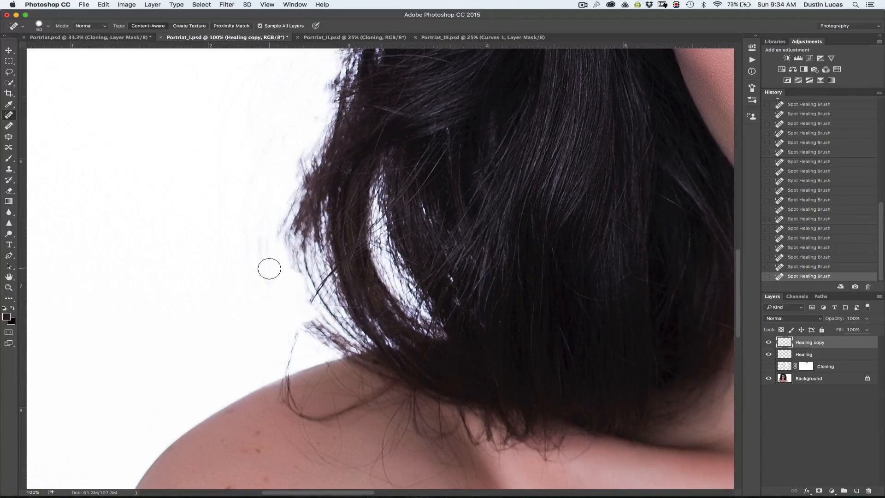
- Delete the Healing copy layer with its spot-healing strokes
mouse_move(848, 342)
left_mouse_down()
mouse_move(878, 454)
mouse_move(869, 492)
left_mouse_up()
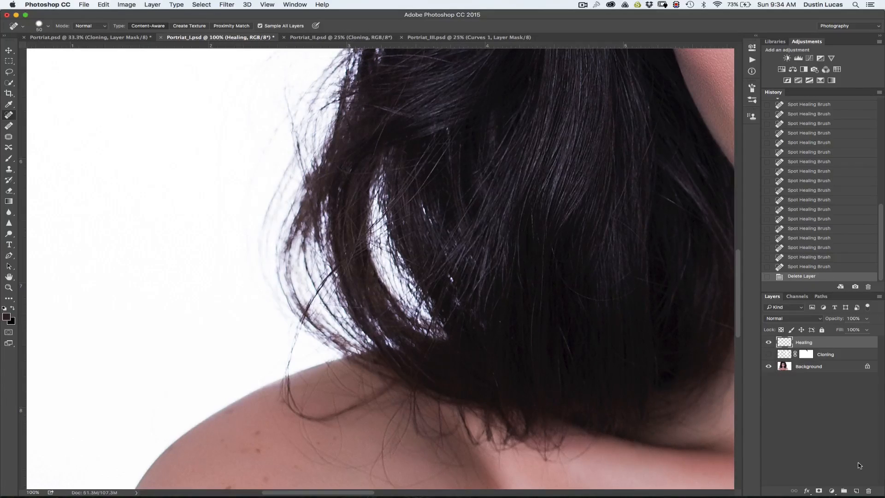
- Switch to the Healing Brush and reduce it to 40 px for the flyaway curl on the right hair edge
key("super+0")
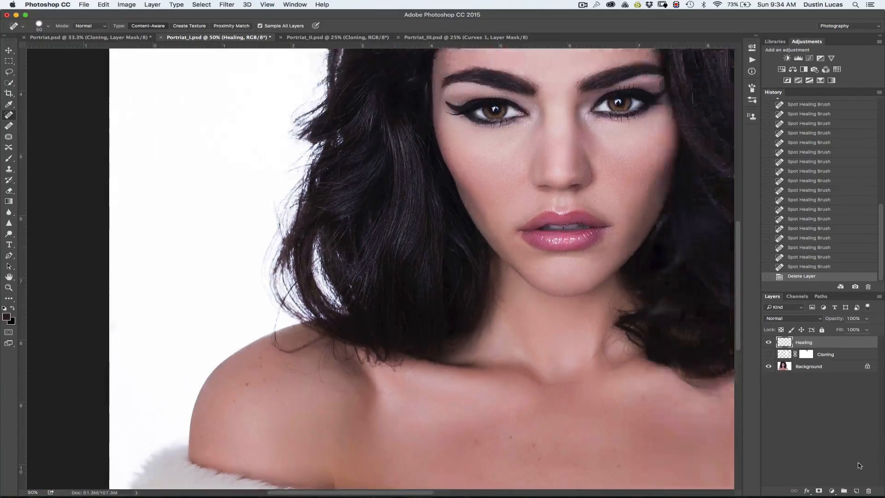
key("super+equal")
key("super+equal")
key("super+equal")
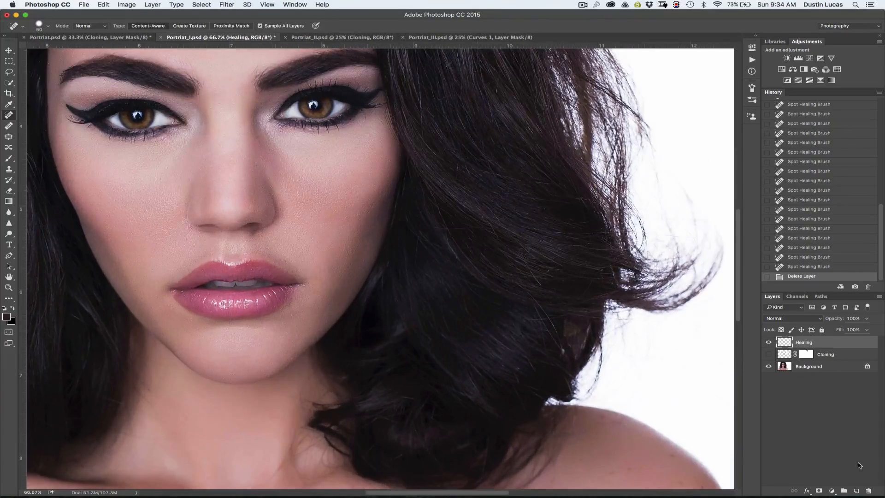
mouse_move(634, 318)
left_mouse_down()
mouse_move(521, 347)
mouse_move(507, 395)
mouse_move(310, 389)
mouse_move(301, 377)
left_mouse_up()
key("super+equal")
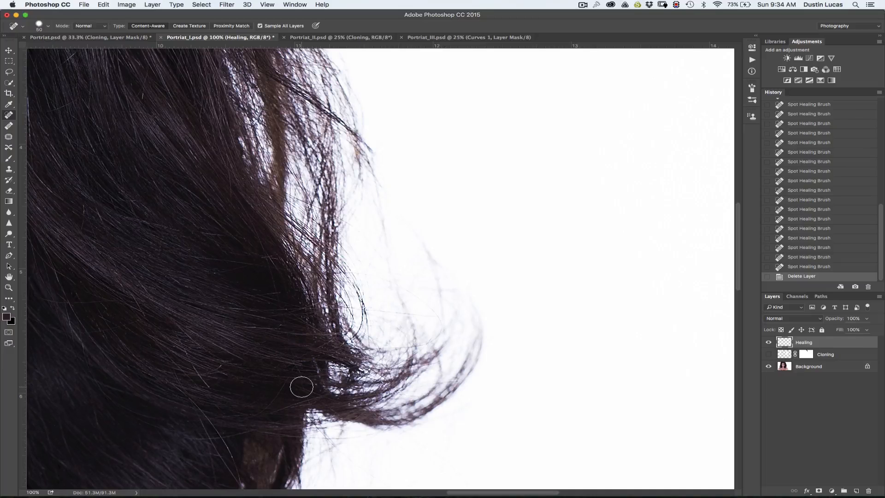
key("shift+j")
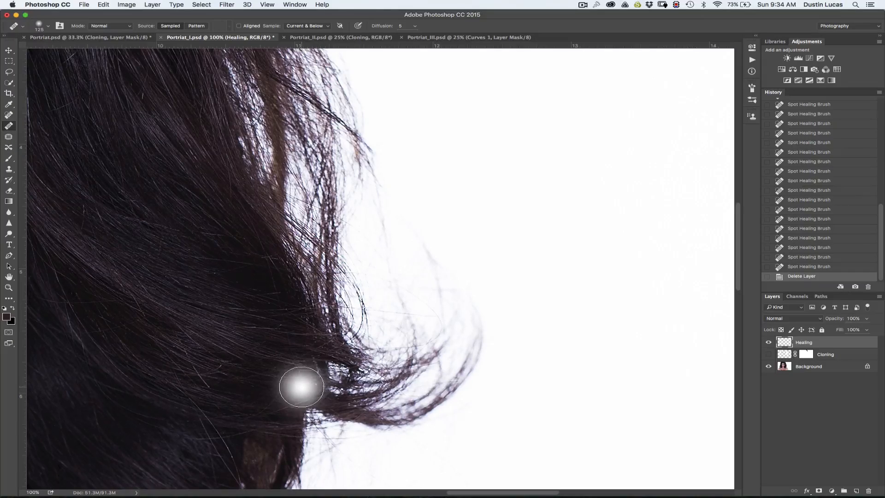
key("bracketleft")
key("bracketleft")
key("bracketleft")
key("bracketleft")
key("bracketleft")
key("bracketleft")
key("bracketleft")
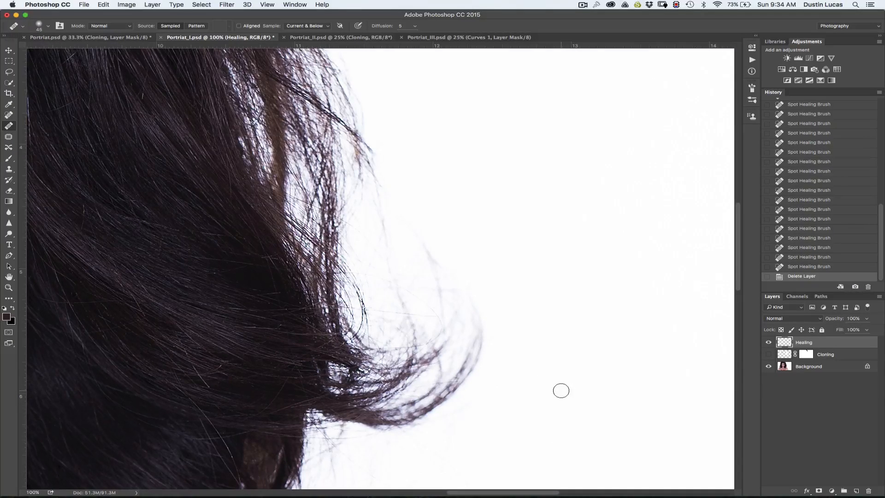
key("bracketleft")
- Sample the clean white background and paint over the right flyaway curl with the Healing Brush
left_click(536, 348, "alt")
left_click_drag(481, 337, 449, 396)
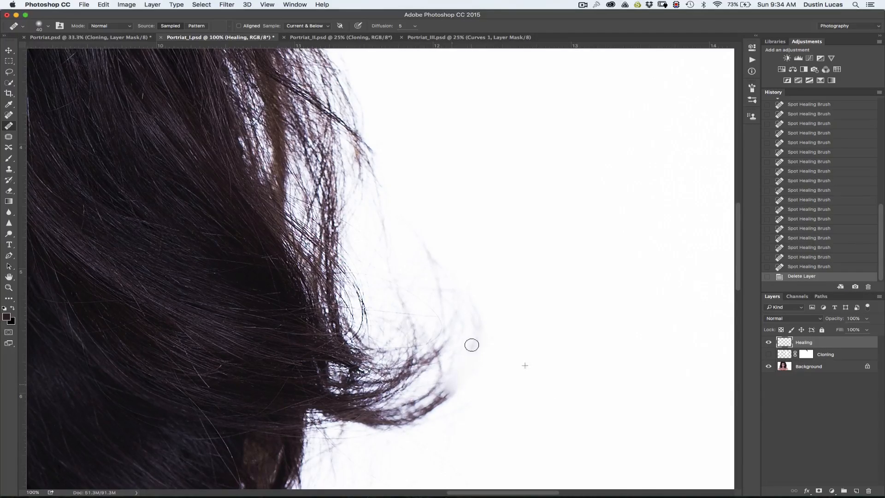
mouse_move(469, 337)
left_mouse_down()
mouse_move(471, 299)
mouse_move(481, 339)
mouse_move(456, 326)
mouse_move(448, 299)
mouse_move(441, 329)
mouse_move(429, 252)
mouse_move(447, 237)
left_mouse_up()
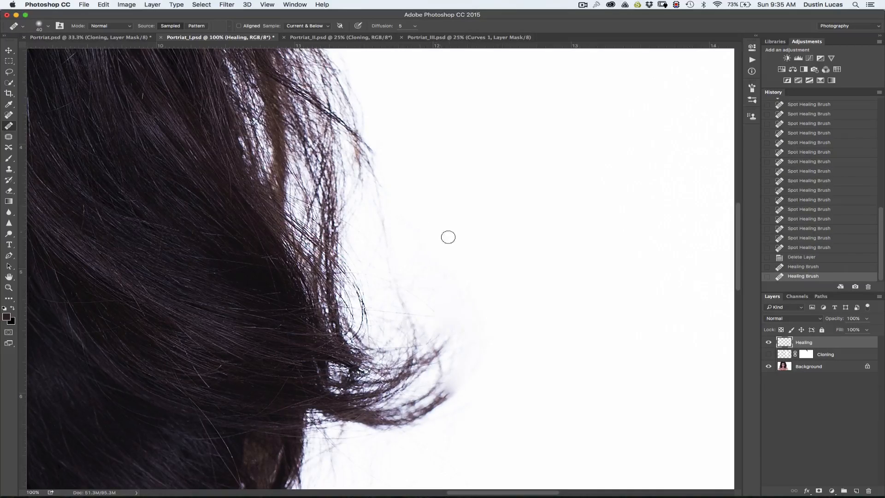
mouse_move(449, 392)
left_mouse_down()
mouse_move(419, 417)
mouse_move(443, 395)
mouse_move(421, 415)
mouse_move(437, 375)
mouse_move(418, 400)
mouse_move(458, 361)
mouse_move(481, 367)
mouse_move(429, 410)
mouse_move(403, 421)
mouse_move(422, 392)
mouse_move(393, 423)
mouse_move(390, 414)
mouse_move(366, 432)
mouse_move(375, 420)
mouse_move(403, 426)
mouse_move(345, 416)
mouse_move(412, 403)
mouse_move(395, 406)
mouse_move(441, 347)
mouse_move(392, 397)
mouse_move(420, 357)
mouse_move(400, 380)
mouse_move(450, 334)
mouse_move(445, 360)
mouse_move(409, 367)
mouse_move(399, 337)
mouse_move(400, 402)
mouse_move(390, 415)
mouse_move(392, 387)
left_mouse_up()
left_click(524, 330, "alt")
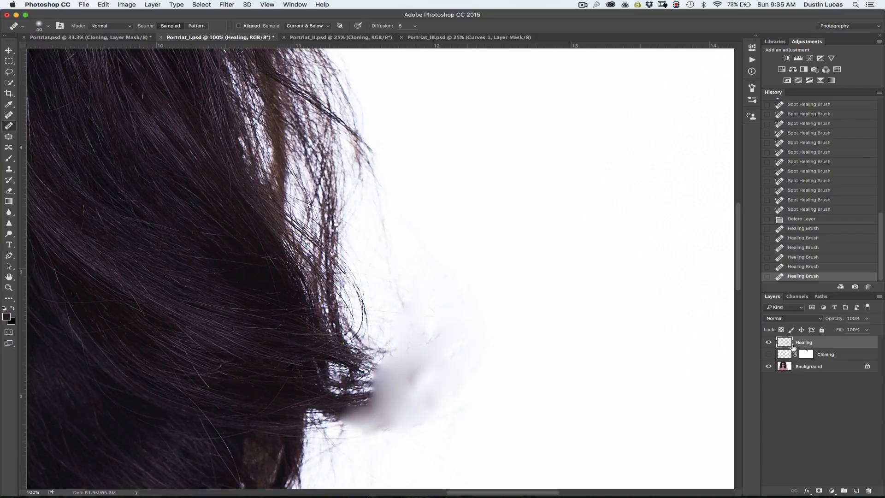
- Clone clean white background over the grey smudge and remaining curl beside the hair with a 60 px Clone Stamp
key("s")
left_click(550, 382, "alt")
mouse_move(429, 390)
left_mouse_down()
mouse_move(409, 420)
mouse_move(400, 396)
mouse_move(385, 414)
mouse_move(385, 342)
mouse_move(384, 357)
mouse_move(413, 379)
mouse_move(429, 343)
mouse_move(420, 344)
mouse_move(432, 421)
mouse_move(445, 358)
mouse_move(435, 315)
mouse_move(414, 345)
mouse_move(406, 386)
mouse_move(381, 424)
mouse_move(366, 422)
mouse_move(369, 400)
mouse_move(352, 401)
mouse_move(359, 328)
mouse_move(353, 421)
mouse_move(345, 425)
mouse_move(354, 327)
mouse_move(358, 377)
mouse_move(349, 413)
mouse_move(391, 378)
mouse_move(434, 374)
left_mouse_up()
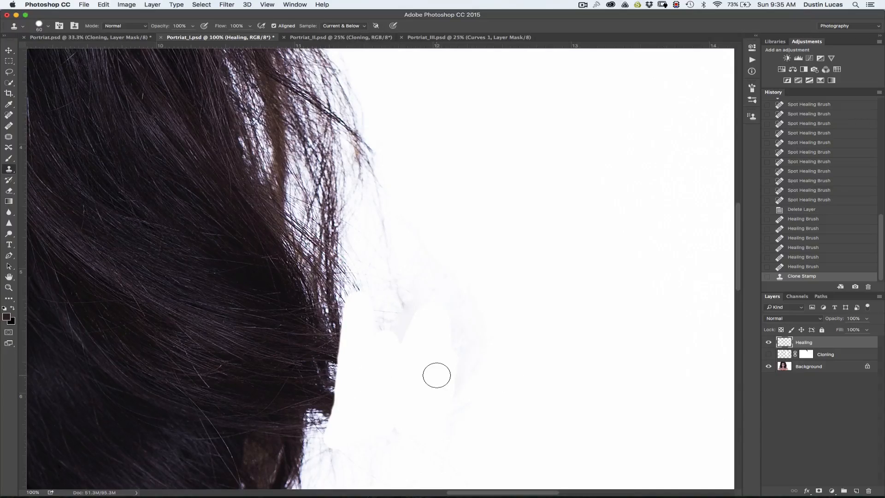
- Heal the stray strands above the cloned area along the right hair edge with the 40 px Healing Brush
key("j")
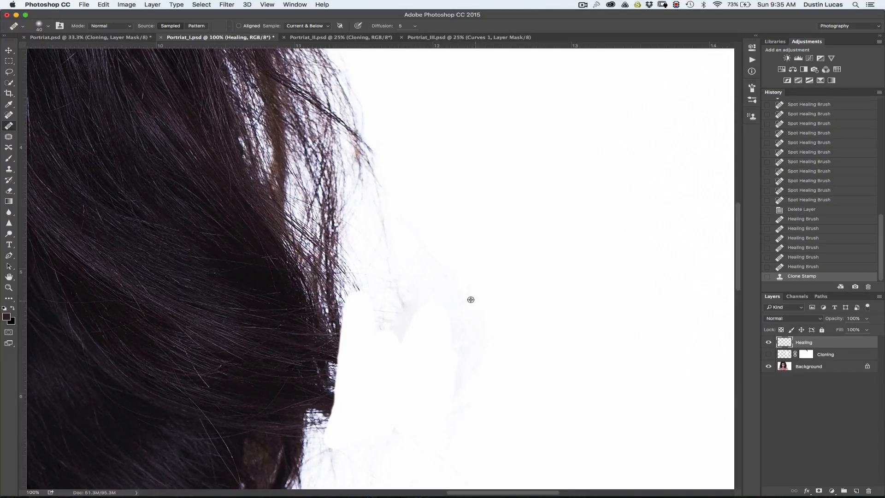
left_click_drag(409, 311, 368, 148)
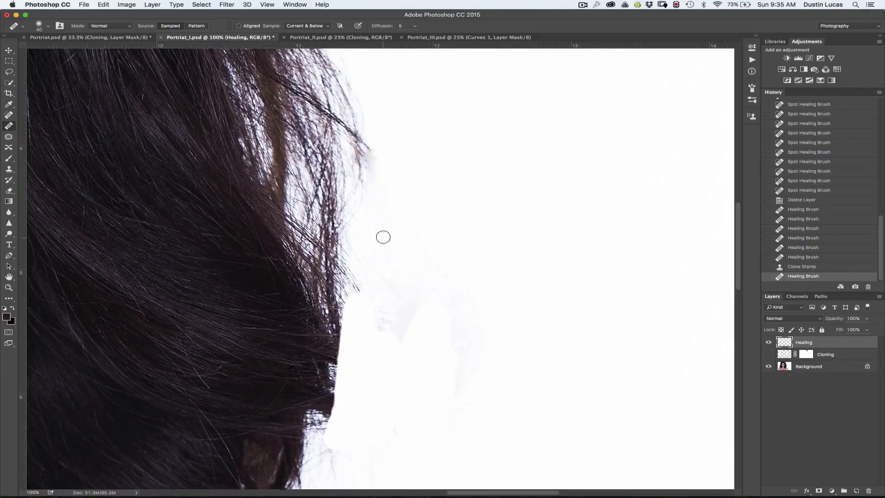
scroll(384, 237, "up", 15)
scroll(386, 251, "down", 10)
scroll(415, 244, "left", 3)
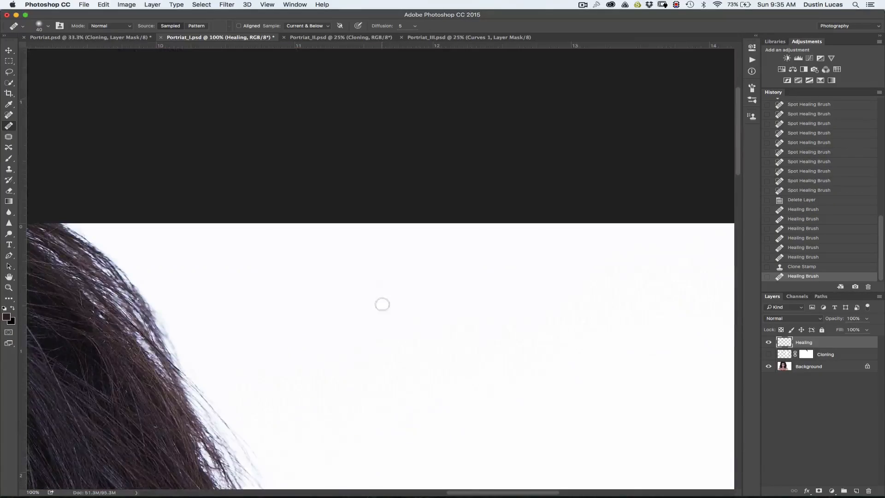
scroll(441, 239, "down", 10)
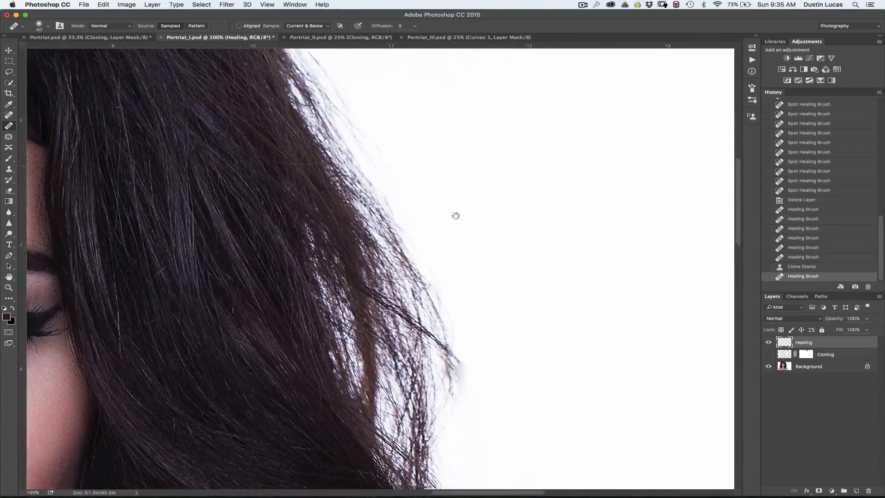
- Heal the dark strand tips on the right hair edge with clean white background sampled beside them
left_click(478, 334, "alt")
mouse_move(451, 350)
left_mouse_down()
mouse_move(433, 295)
mouse_move(439, 306)
left_mouse_up()
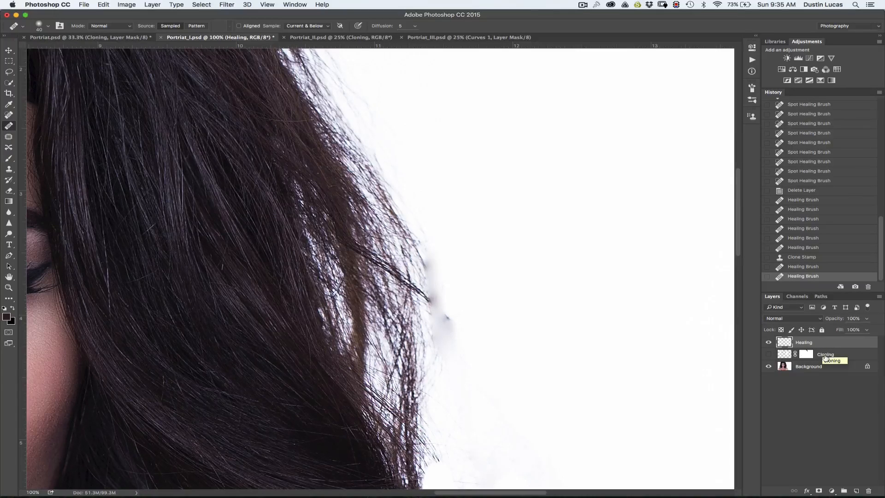
- Revert the portrait to its opened history state and make the masked Cloning layer visible
left_click(769, 354)
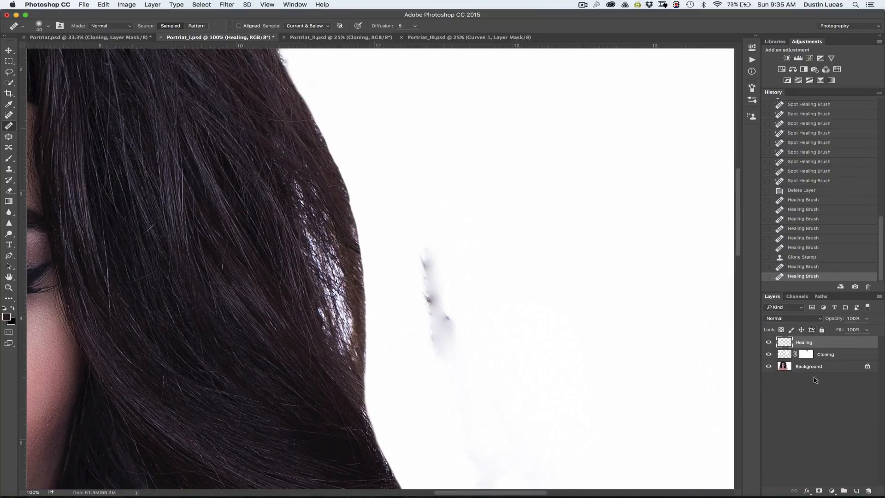
scroll(840, 269, "up", 10)
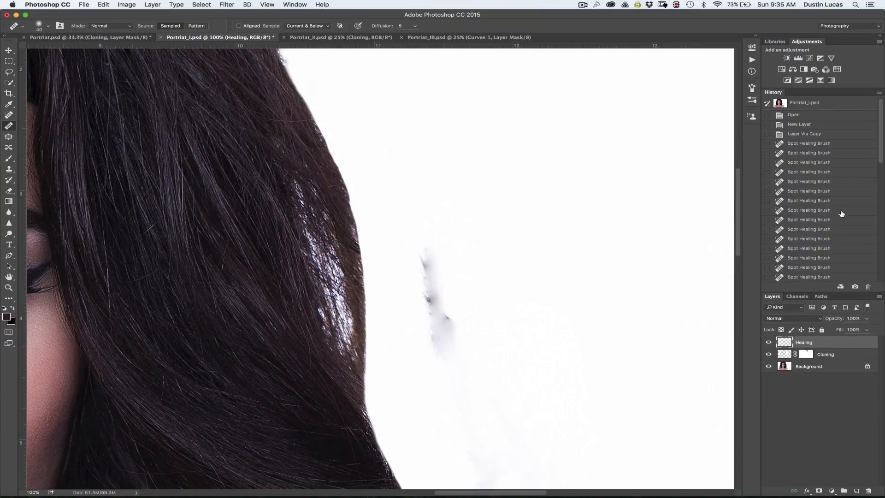
left_click(804, 133)
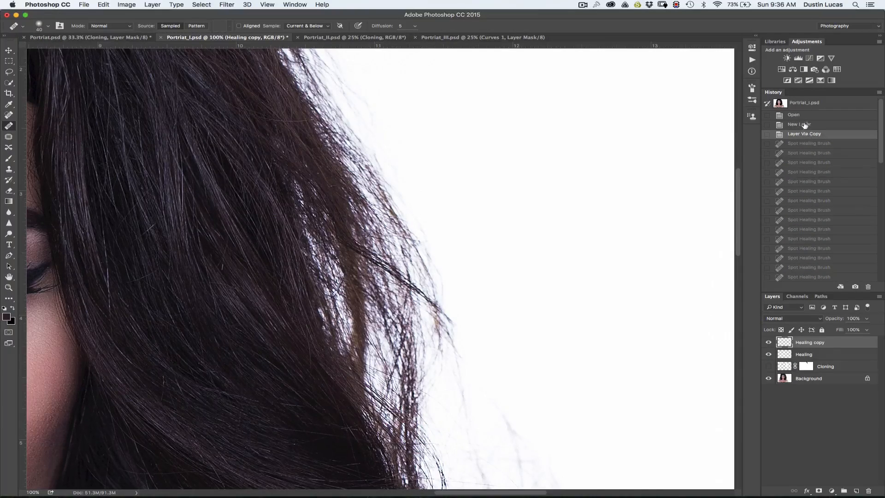
left_click(804, 124)
left_click(804, 114)
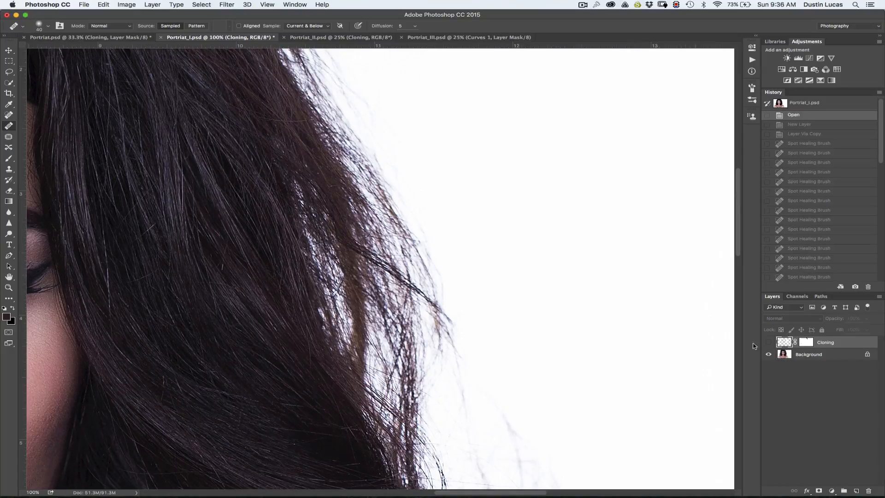
left_click(768, 342)
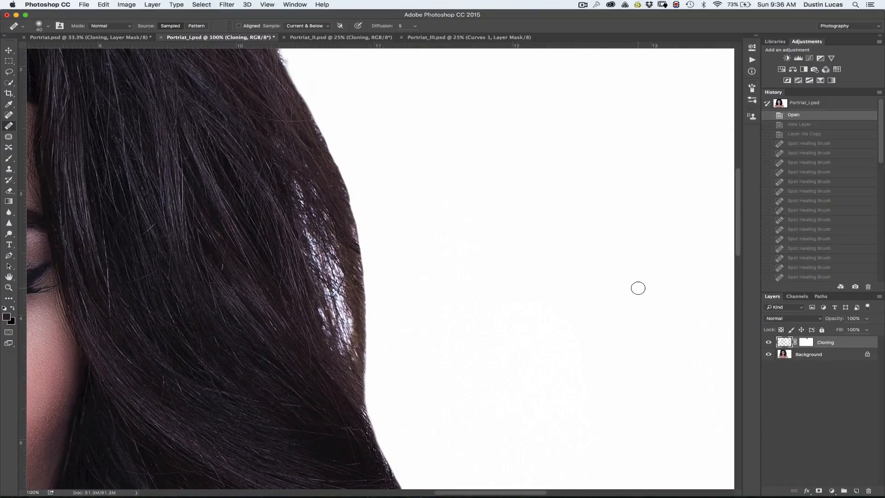
- Add a new layer named Cross above the Cloning layer
left_click_drag(290, 303, 369, 267)
left_click_drag(358, 339, 378, 287)
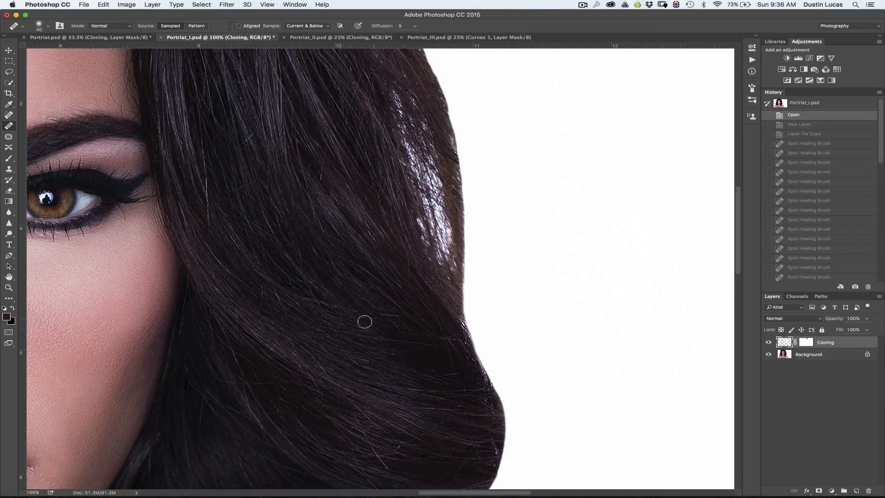
left_click_drag(341, 316, 355, 311)
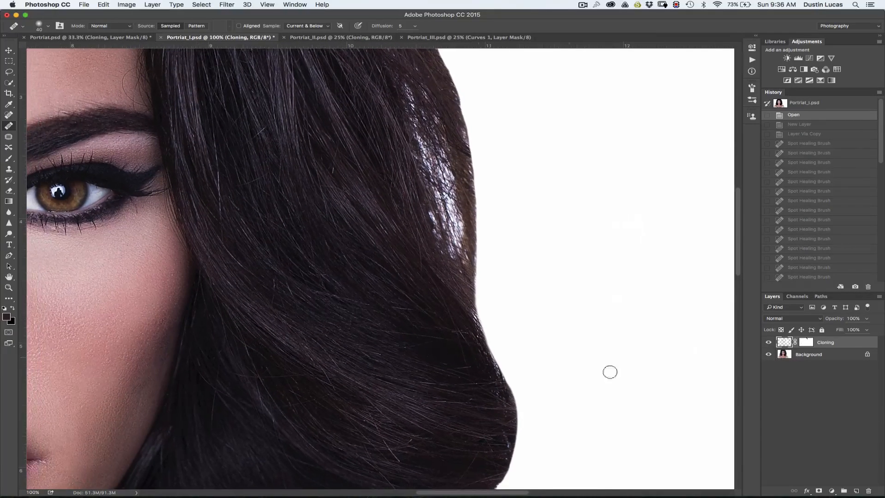
key("super+shift+n")
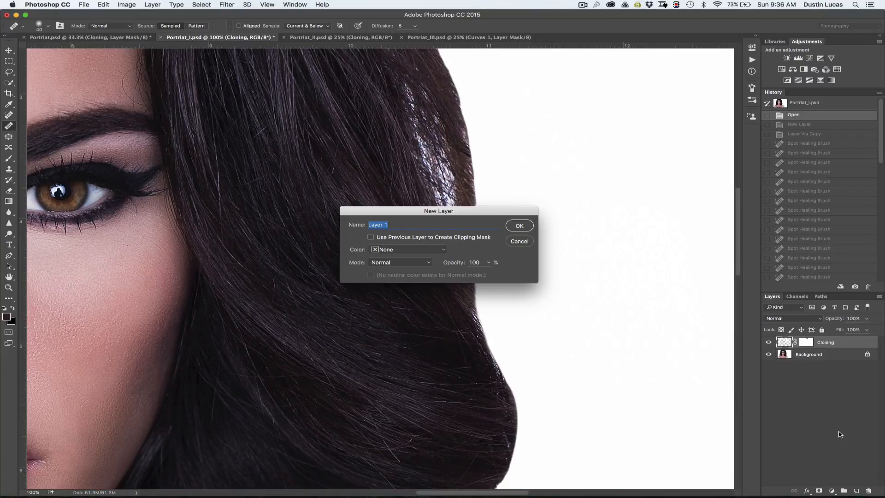
type("Cross")
key("Return")
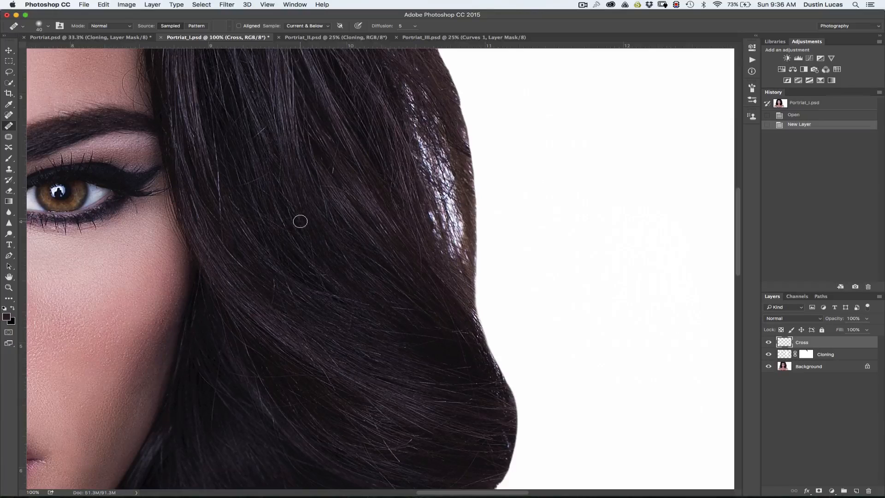
- Switch to the Clone Stamp, reduce the brush to a strand-sized tip, and set its mode to Lighten
key("s")
key("bracketleft")
key("bracketleft")
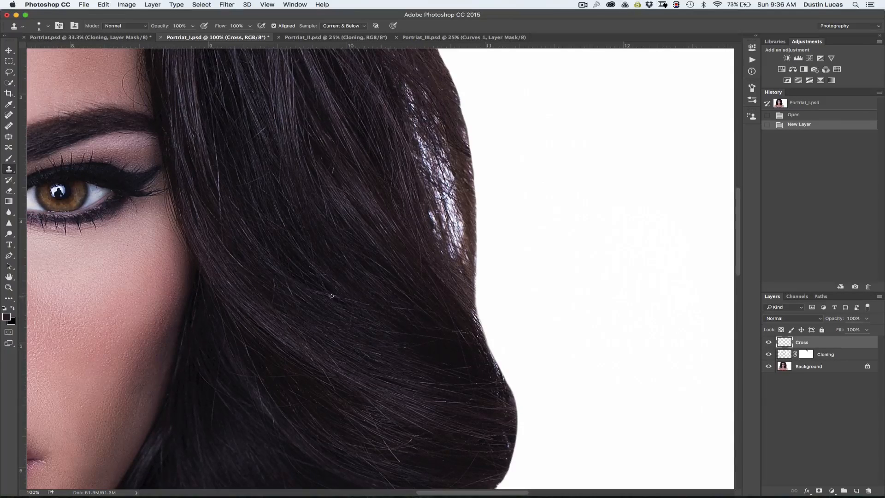
left_click(136, 27)
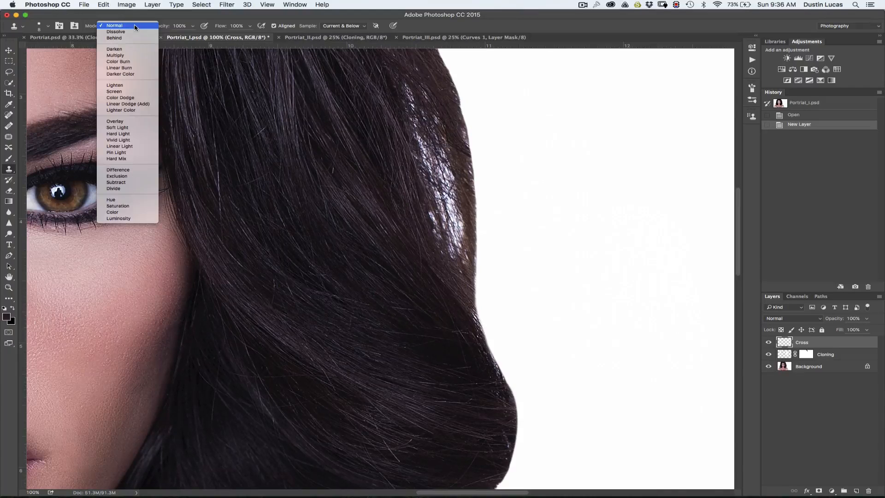
left_click(129, 85)
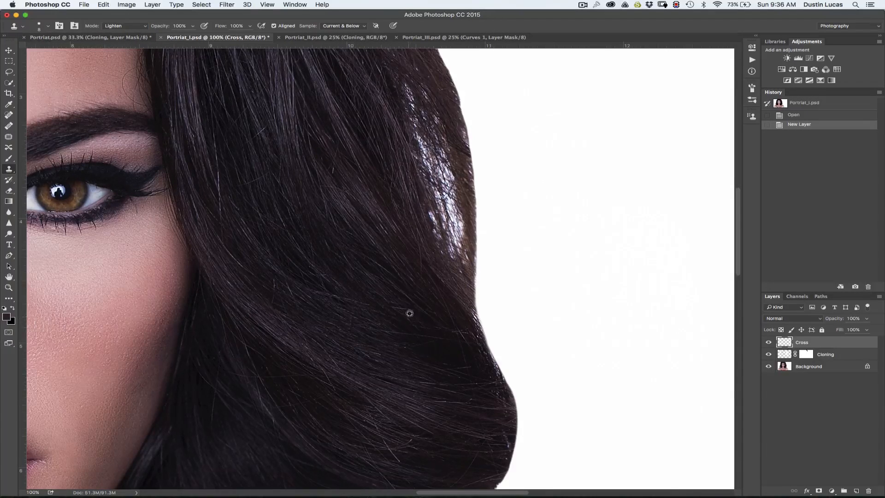
- Clone neighbouring hair over the short crossing strand in the hair beside the eyebrow, undoing the first misplaced stamp
left_click_drag(316, 251, 354, 326)
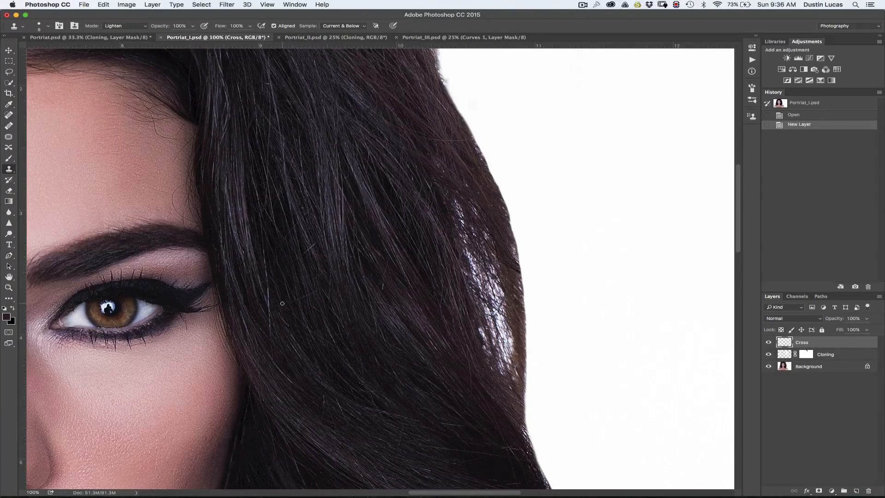
left_click(320, 288)
key("super+z")
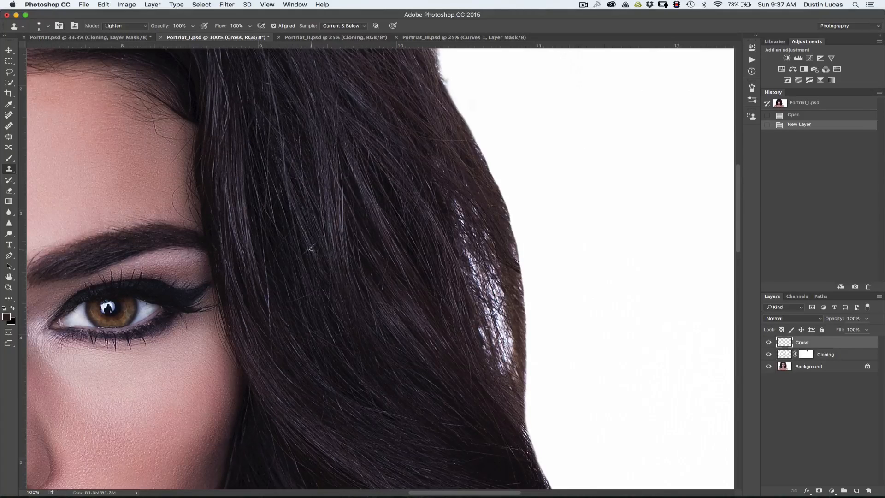
left_click_drag(311, 247, 315, 244)
left_click_drag(299, 257, 281, 267)
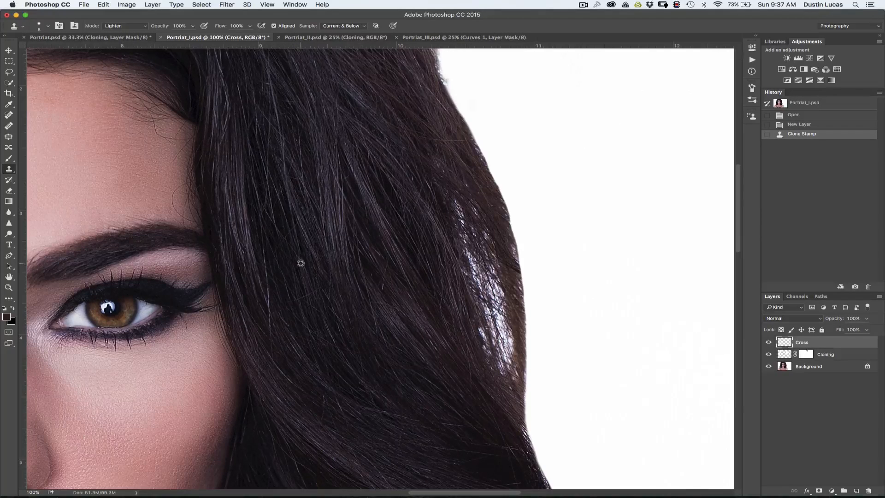
left_click_drag(300, 260, 297, 255)
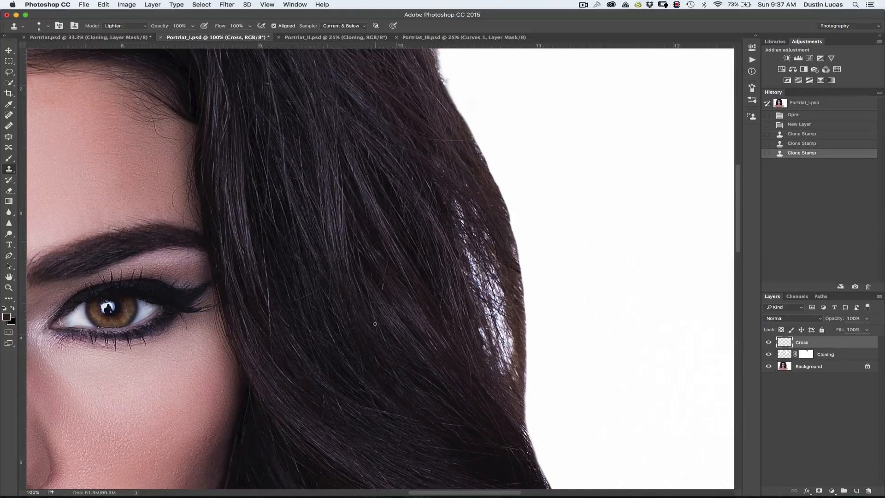
- Clone hair texture over the crossing strands in the middle of the hair, inward from the white gap
left_click_drag(373, 296, 391, 306)
left_click(391, 310)
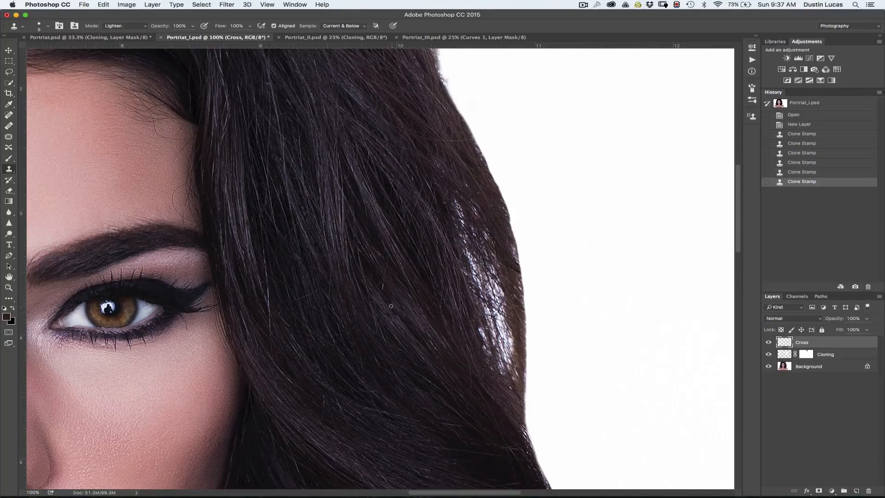
left_click(385, 307)
left_click(386, 314)
left_click(380, 310)
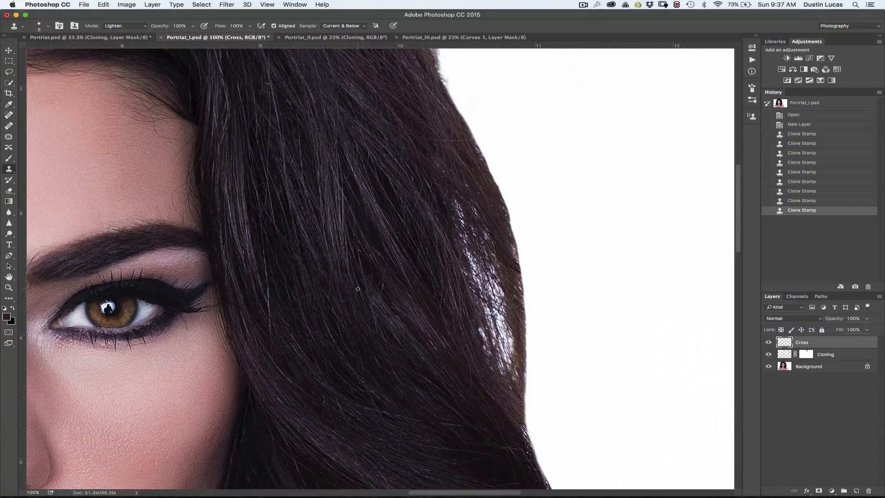
left_click(373, 314)
- Stamp sampled hair over the remaining crossing strands just above the previously cloned patch
left_click(361, 283)
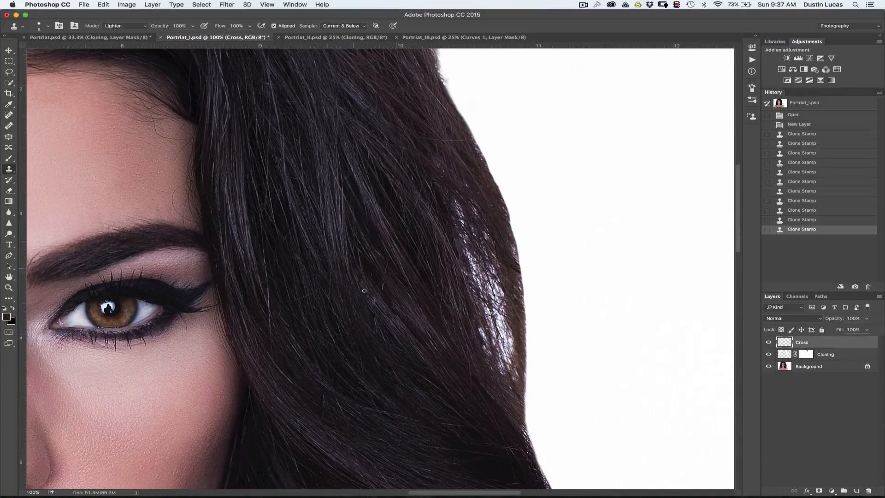
left_click(360, 286)
left_click(363, 279)
left_click(368, 287)
left_click(374, 302)
left_click(372, 300)
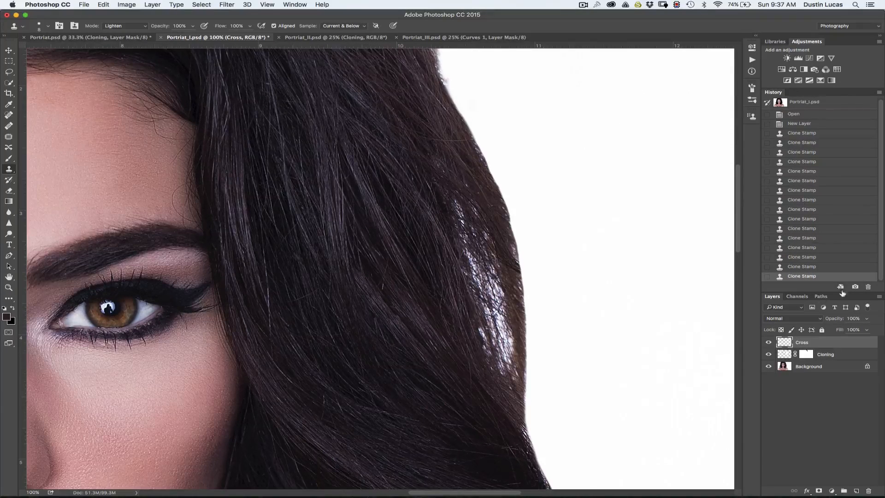
- Compare the opened history state with the last clone stroke by toggling between them, and return to the opened state
left_click(811, 114)
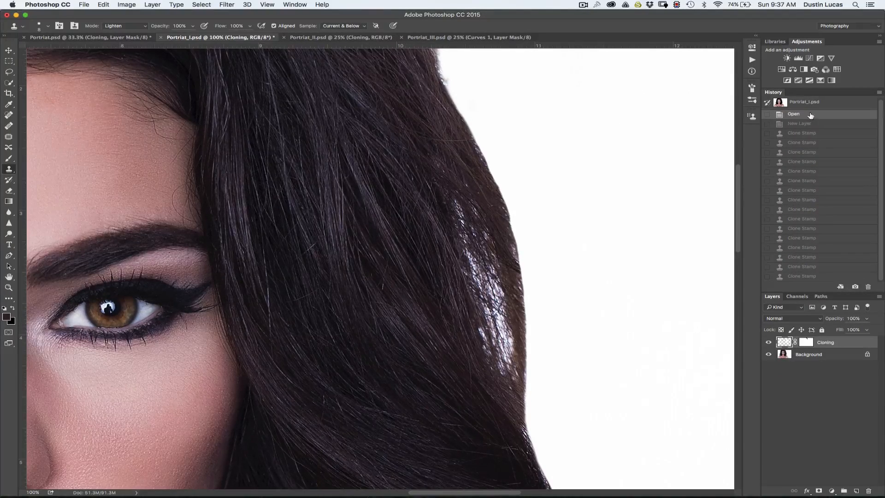
left_click(825, 279)
key("super+z")
key("super+z")
key("super+z")
key("super+z")
key("super+z")
- Set the Clone Stamp mode to Darken and clone darker hair over the bright vertical strand beside the eye
left_click_drag(406, 379, 397, 280)
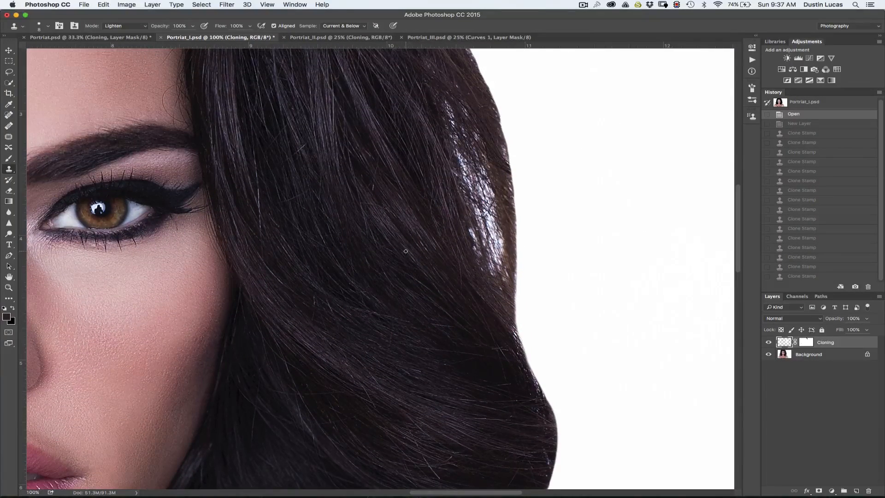
left_click(128, 25)
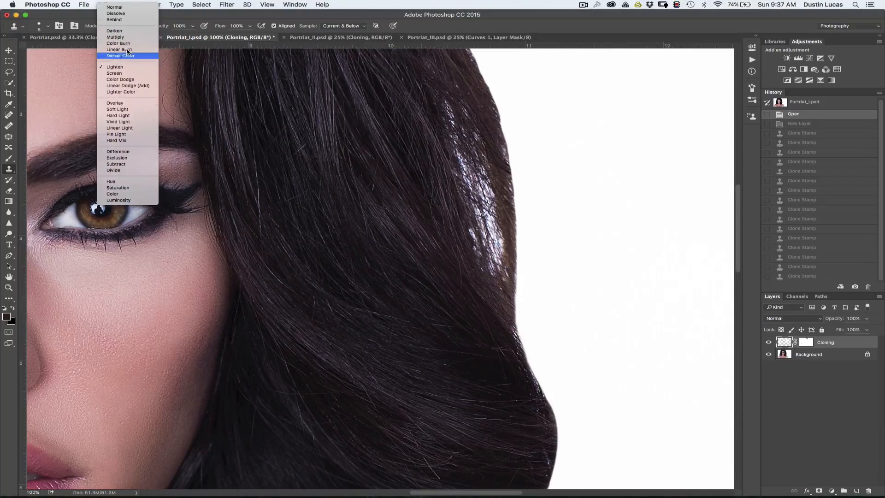
left_click(122, 32)
mouse_move(382, 246)
left_mouse_down()
mouse_move(361, 270)
mouse_move(392, 259)
mouse_move(379, 280)
left_mouse_up()
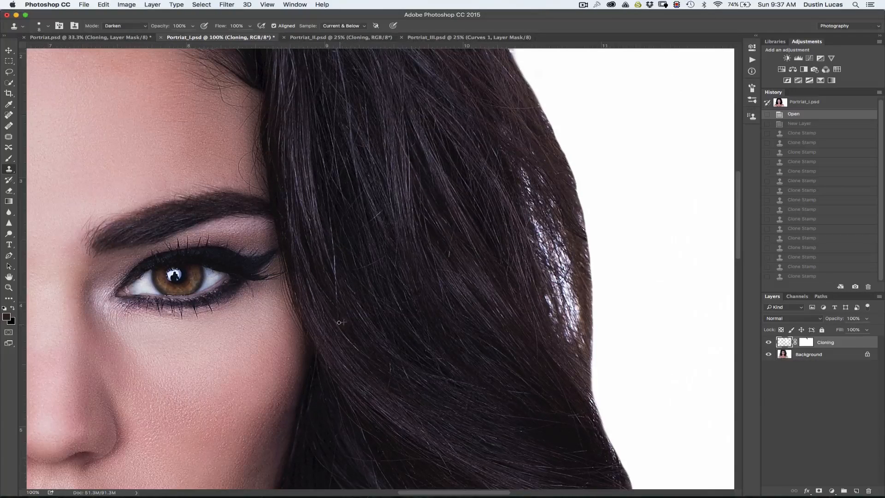
left_click_drag(339, 310, 334, 268)
left_click_drag(331, 228, 329, 178)
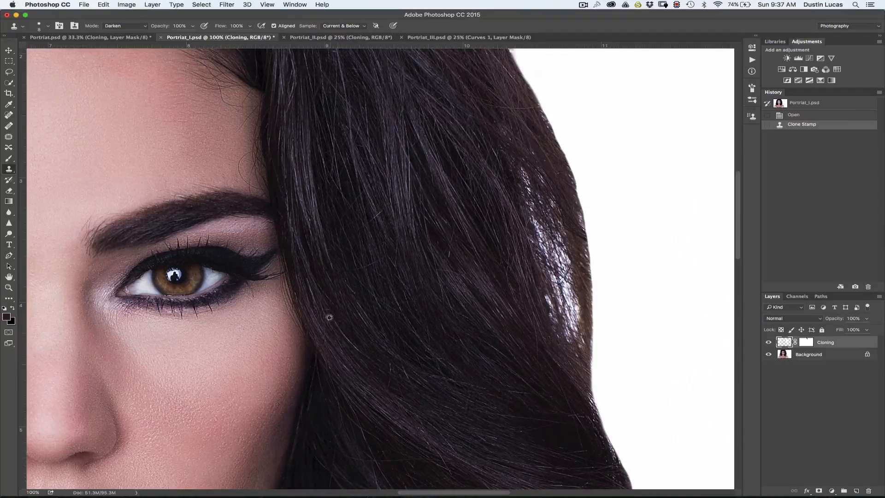
- Stamp darker hair over the remaining bright fragments of the strand near the eye's outer corner
left_click(338, 309)
left_click(333, 299)
left_click(325, 269)
left_click(329, 266)
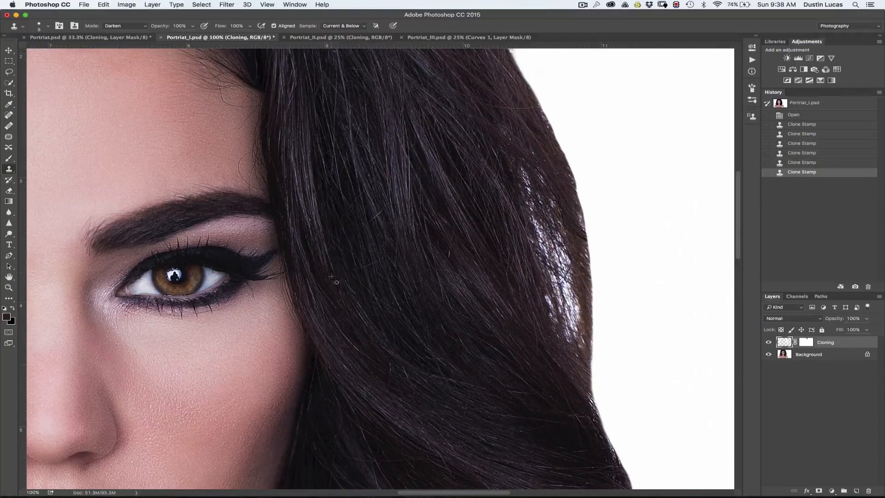
left_click(330, 267)
left_click(331, 267)
left_click(329, 261)
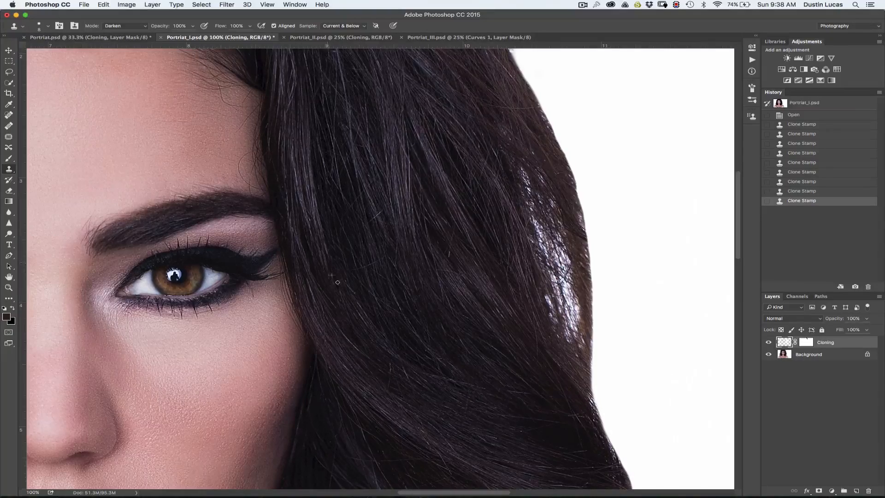
left_click(337, 283)
- Clone darker hair over the light crossing strands in the lower hair wave beside the cheek
key("super+minus")
key("super+minus")
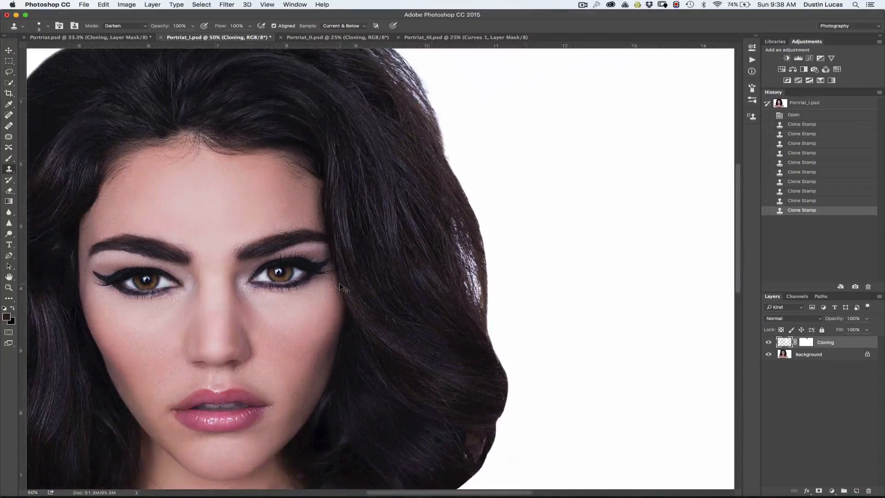
key("super+plus")
key("super+plus")
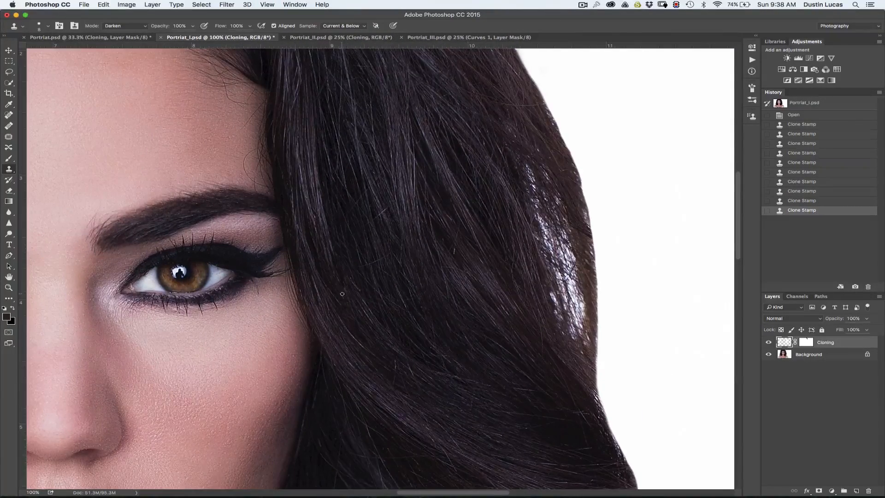
left_click_drag(358, 307, 359, 274)
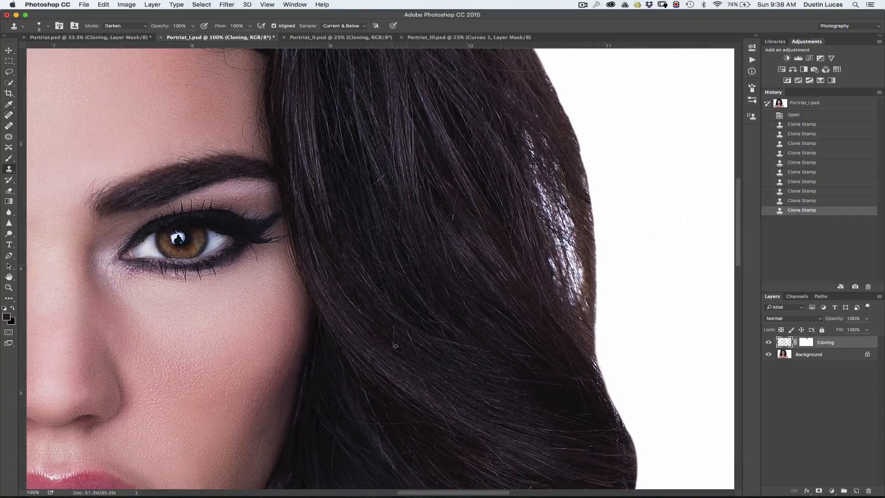
left_click(392, 325)
left_click(392, 329)
left_click(394, 333)
left_click(374, 337)
left_click(393, 348)
left_click(392, 347)
left_click(388, 344)
left_click(385, 332)
left_click(394, 339)
- Stamp out the adjacent light crossing strands slightly farther from the face in the same hair wave
left_click(413, 339)
left_click(415, 344)
left_click(413, 335)
left_click(417, 342)
left_click(411, 337)
left_click(419, 346)
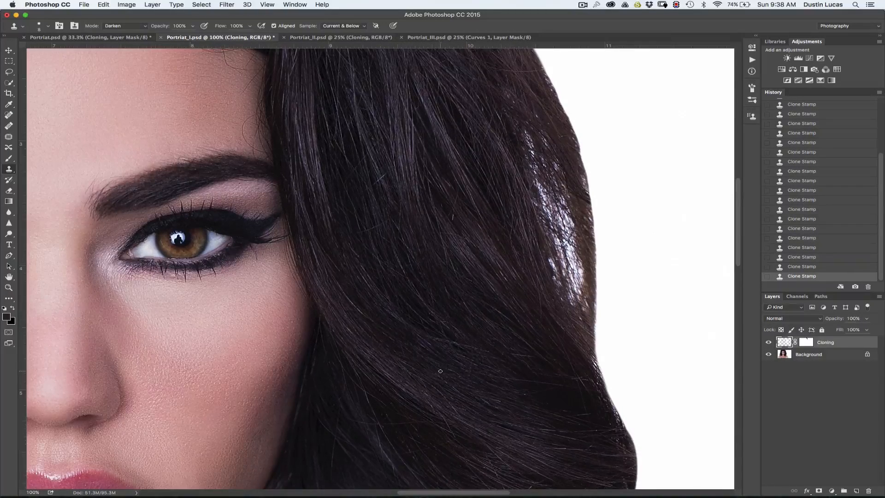
- Compare the cloned hair wave at 200% zoom by toggling between an earlier and the latest clone history state
key("super+equal")
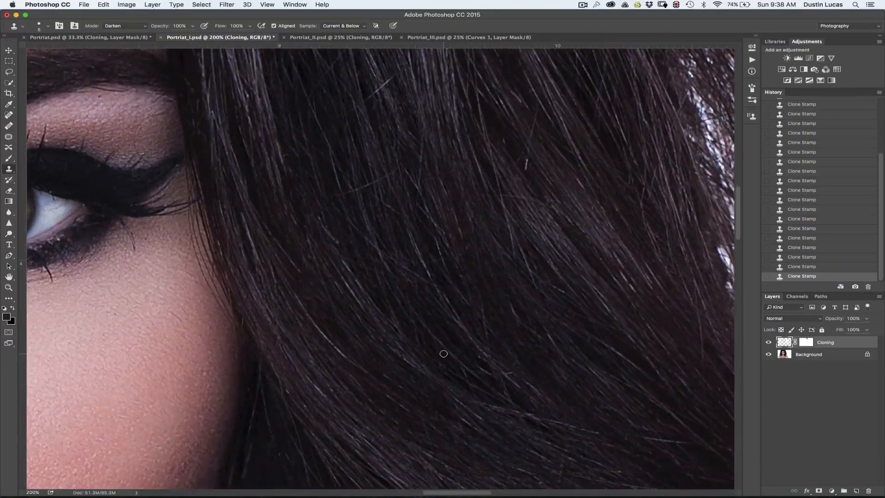
left_click_drag(429, 347, 407, 290)
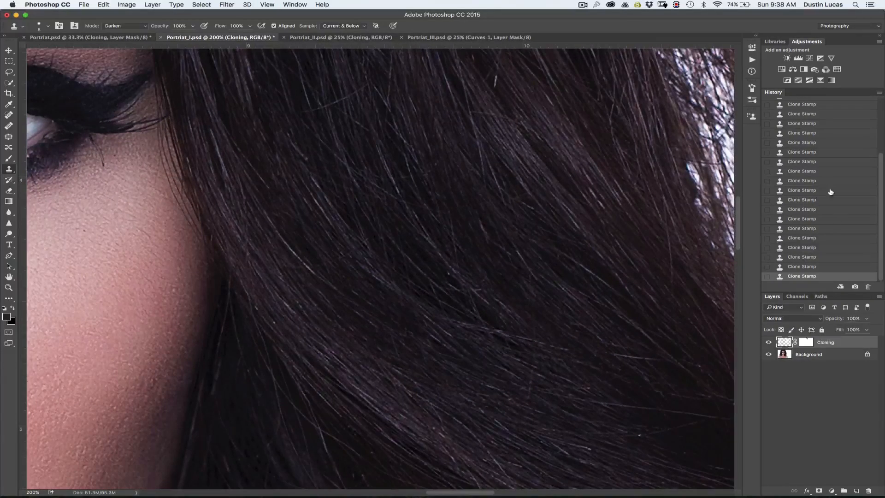
left_click(810, 163)
left_click(823, 280)
key("super+z")
key("super+z")
key("super+z")
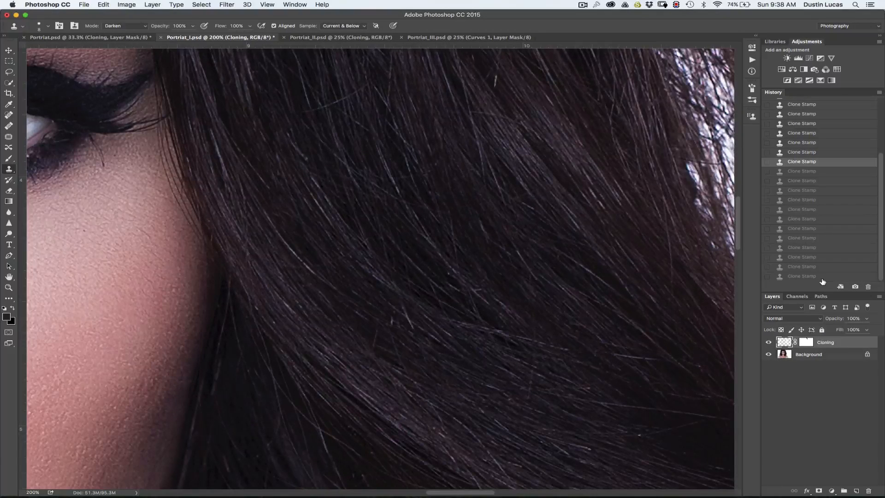
- Toggle the latest clone strokes on and off again, checking the hair wave at 66.7% zoom
key("super+z")
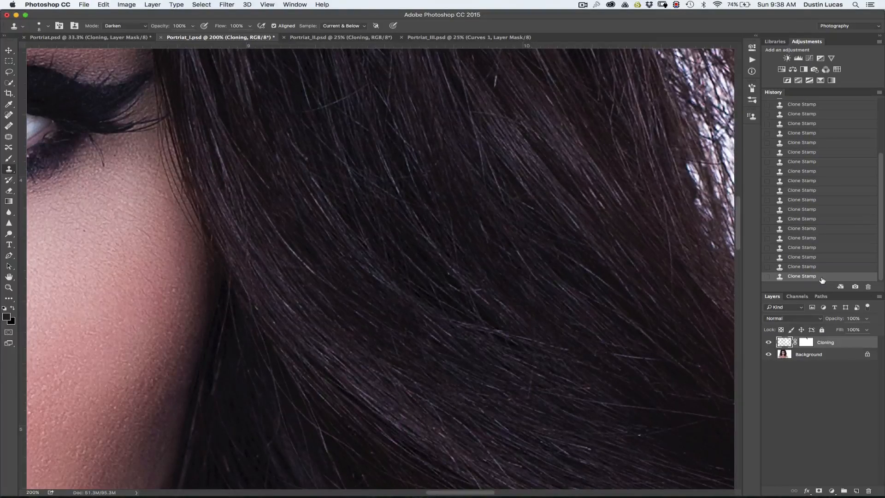
key("super+z")
key("super+minus")
key("super+minus")
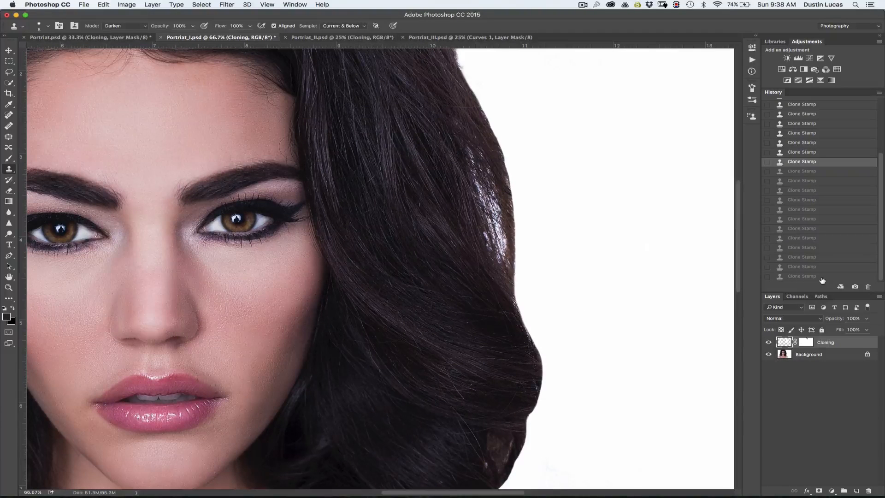
- Try cloning skin over the fine stray hairs just below the forehead hairline with the Clone Stamp in Darken mode
scroll(326, 148, "up", 5)
scroll(326, 148, "left", 5)
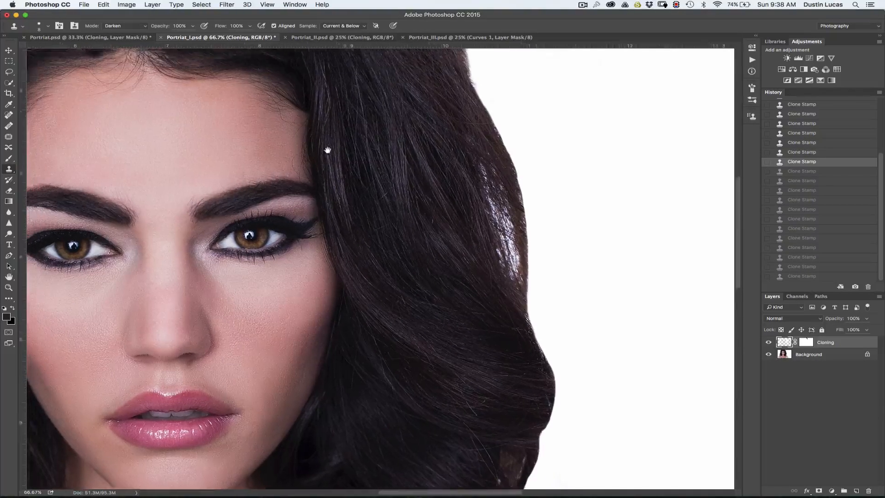
key("super+plus")
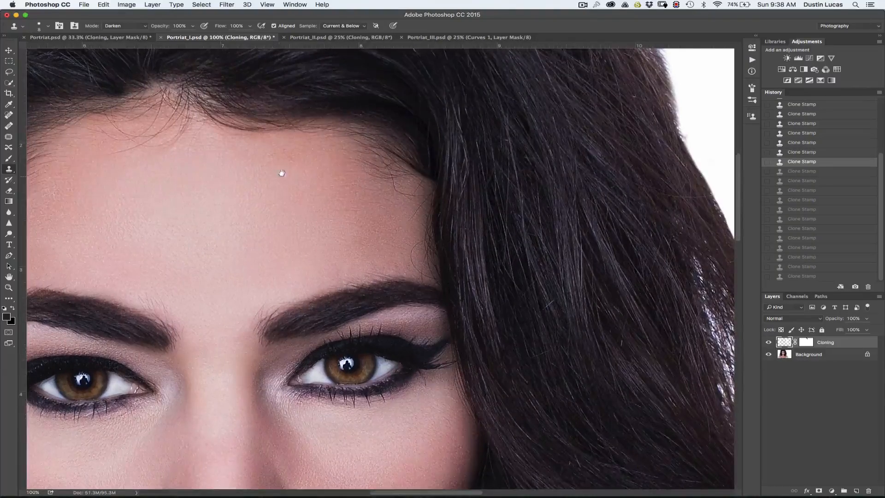
left_click_drag(283, 172, 445, 234)
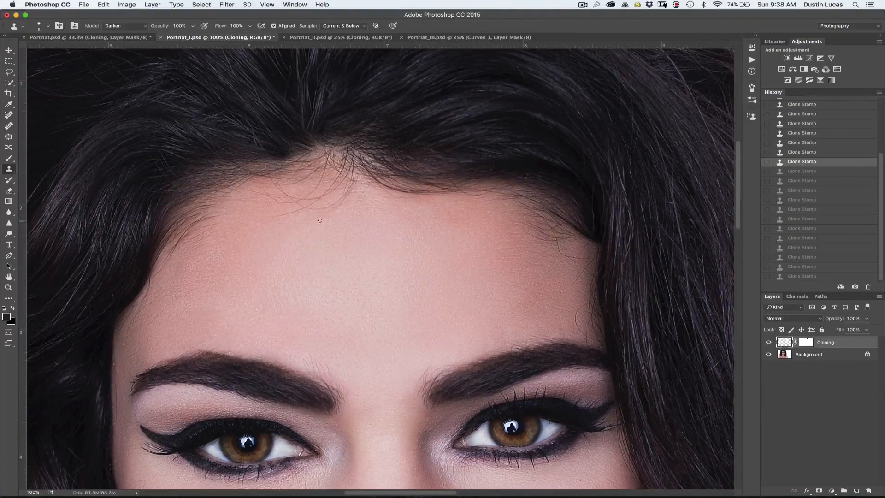
mouse_move(348, 194)
left_mouse_down()
mouse_move(338, 205)
mouse_move(335, 199)
mouse_move(284, 216)
mouse_move(286, 224)
left_mouse_up()
key("super+alt+z")
key("super+alt+z")
key("super+alt+z")
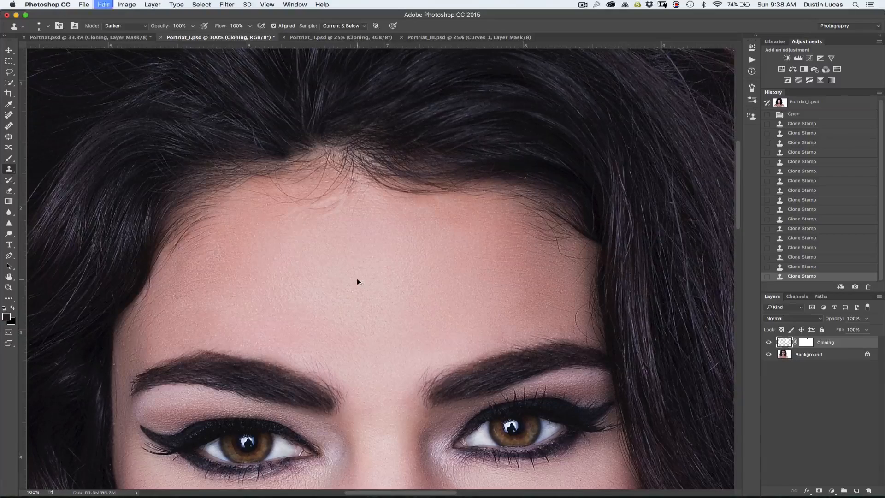
key("super+alt+z")
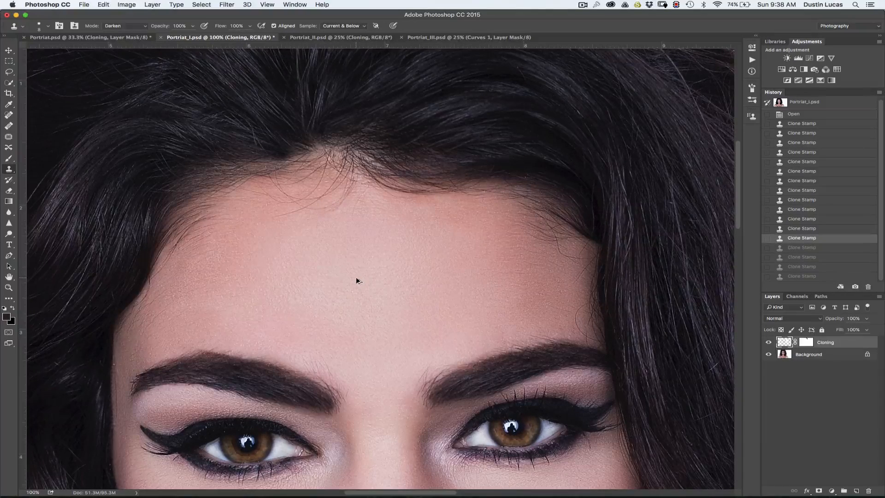
key("super+alt+z")
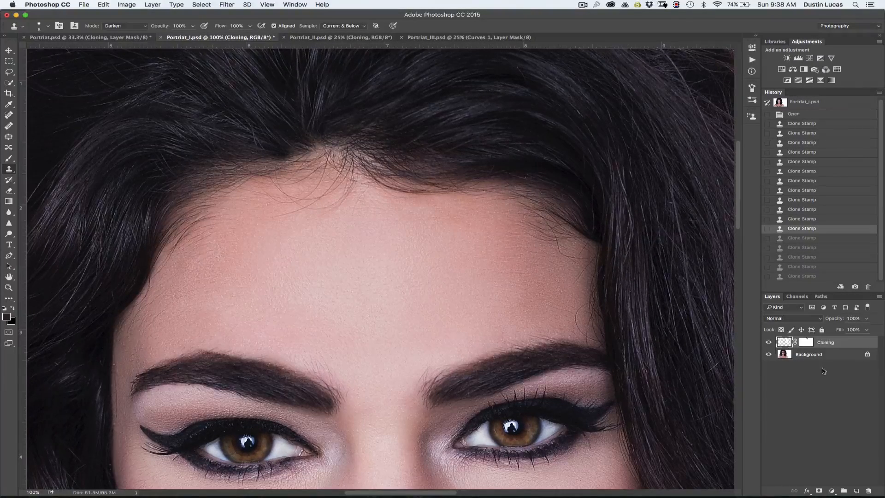
- Revert Portriat_I.psd to its Open history state and switch to the Portriat_II.psd document
scroll(811, 128, "up", 1)
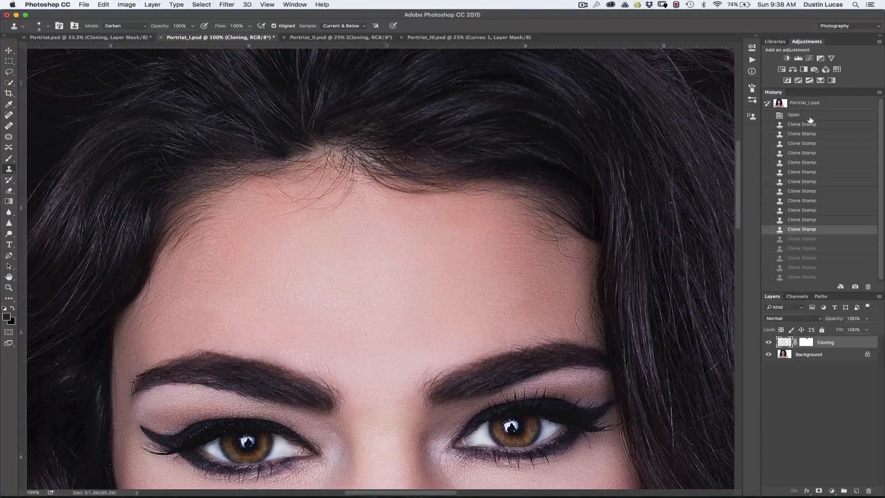
left_click(808, 116)
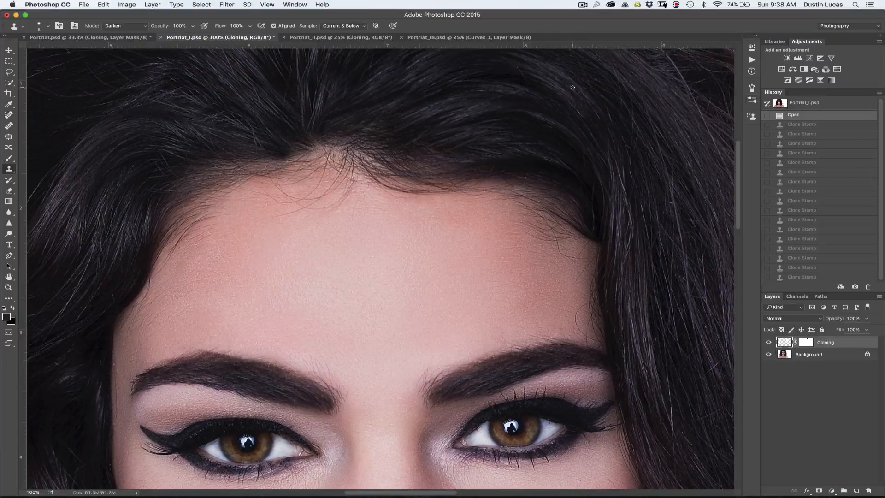
left_click(300, 38)
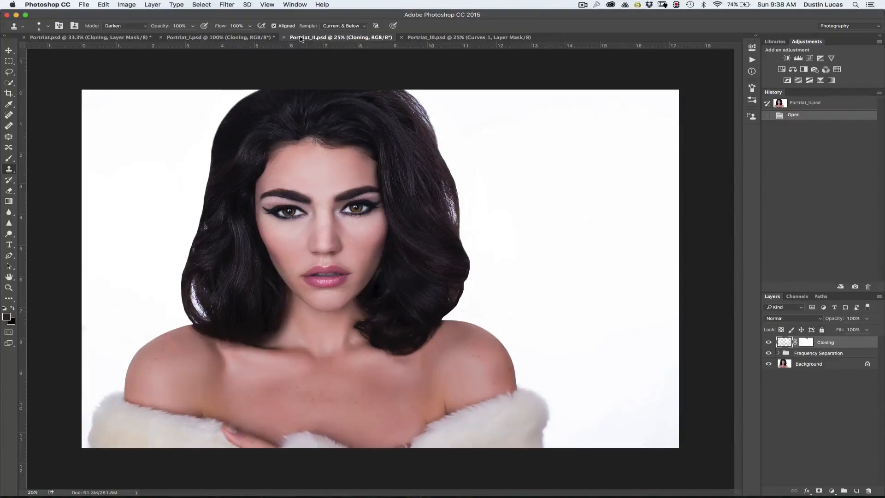
- Hide the existing Frequency Separation group and duplicate the Background layer as a new layer named Low Frequency
left_click(769, 353)
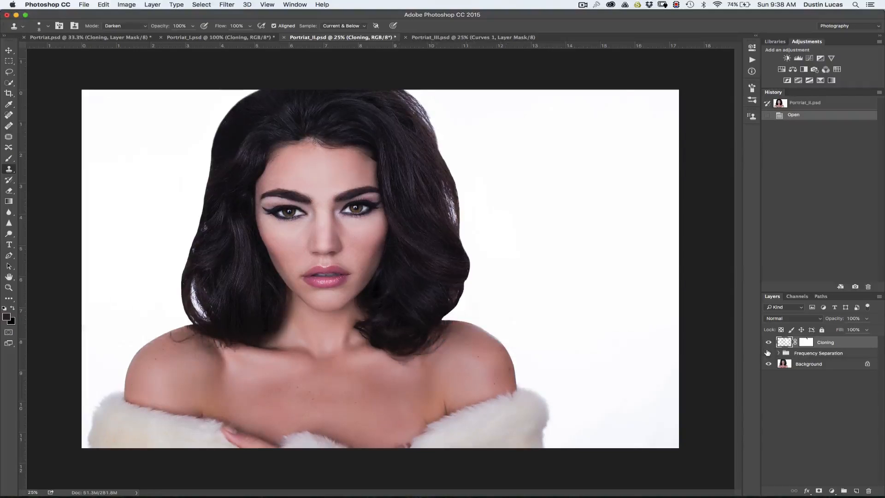
left_click(828, 364)
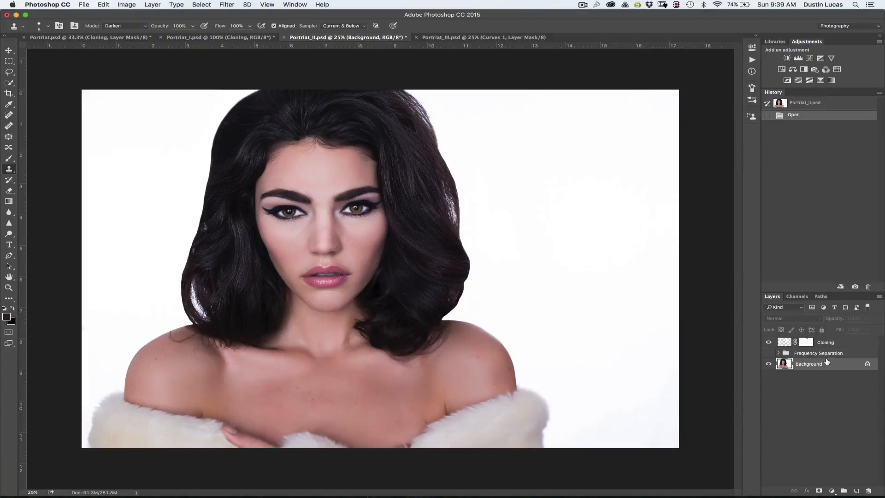
key("super+equal")
key("super+equal")
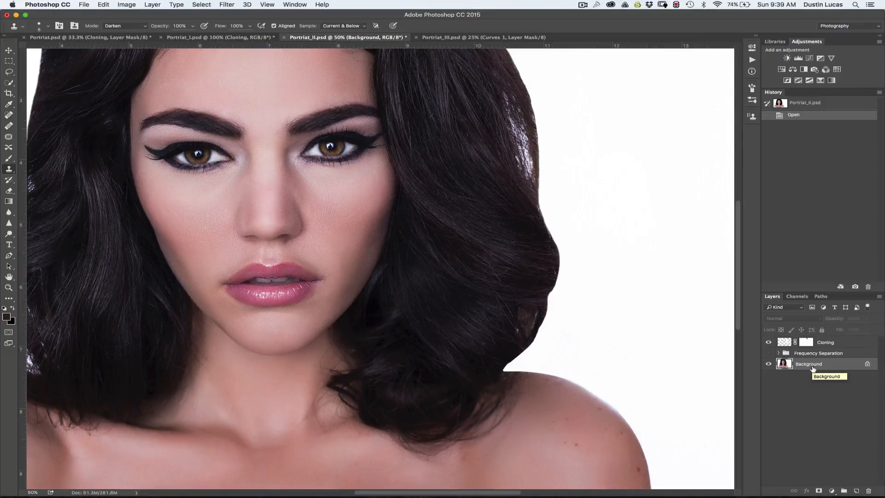
key("super+alt+j")
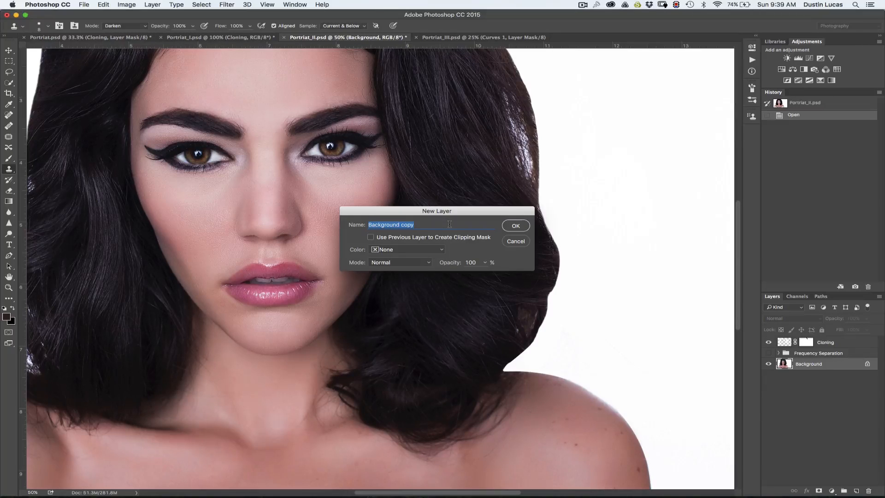
type("Low Frequency")
key("Return")
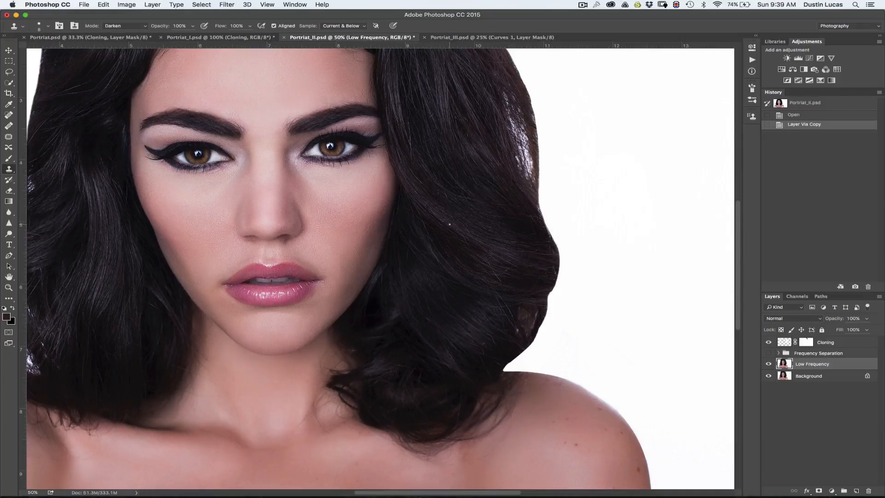
- Apply a Gaussian Blur with a 14-pixel radius to the Low Frequency layer
left_click(201, 4)
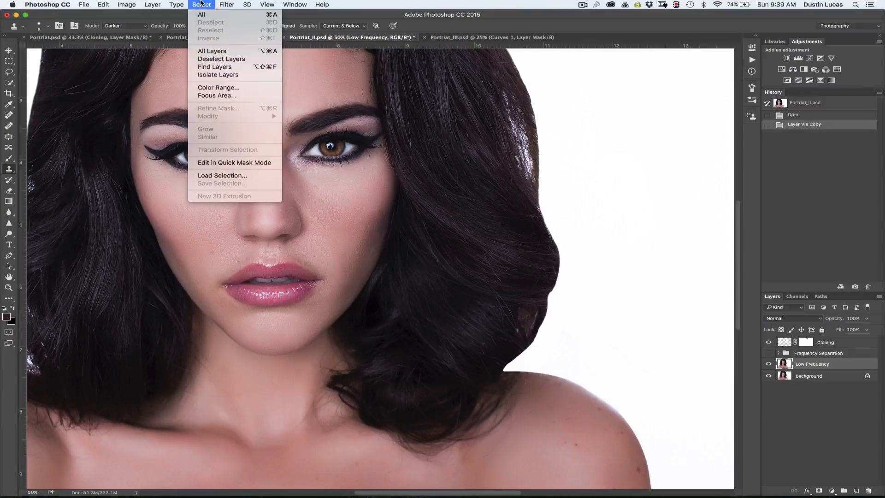
mouse_move(227, 4)
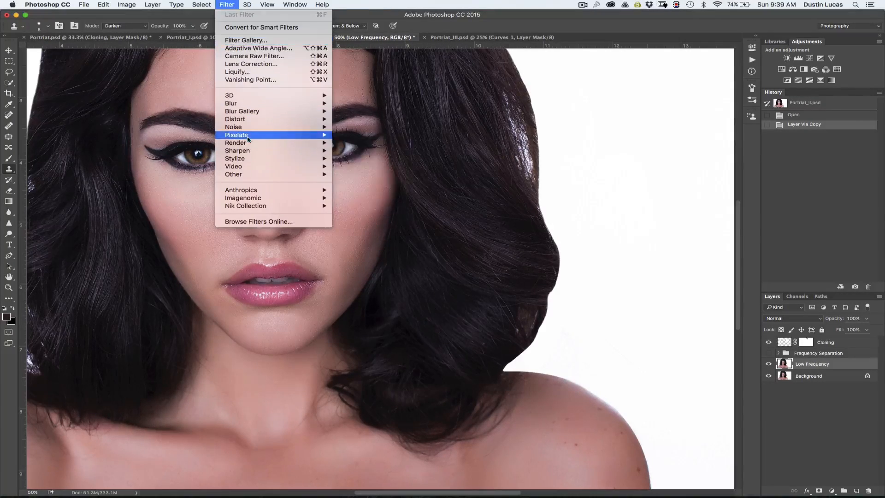
mouse_move(255, 104)
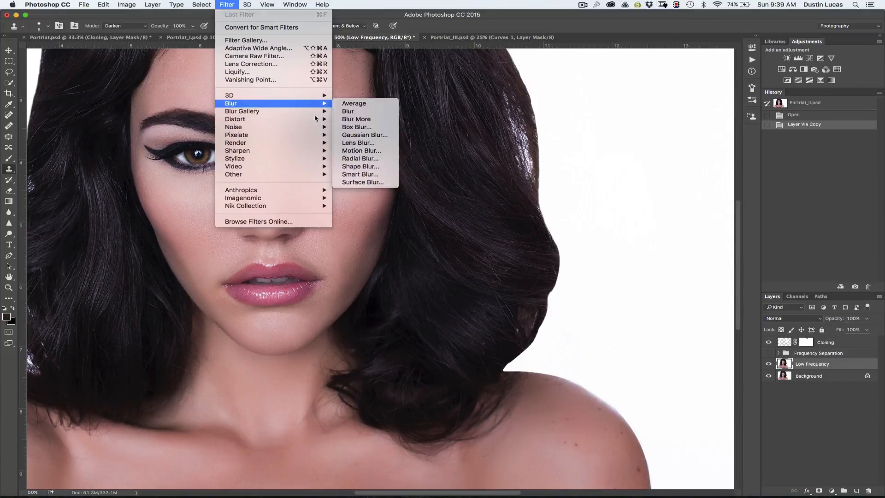
left_click(353, 135)
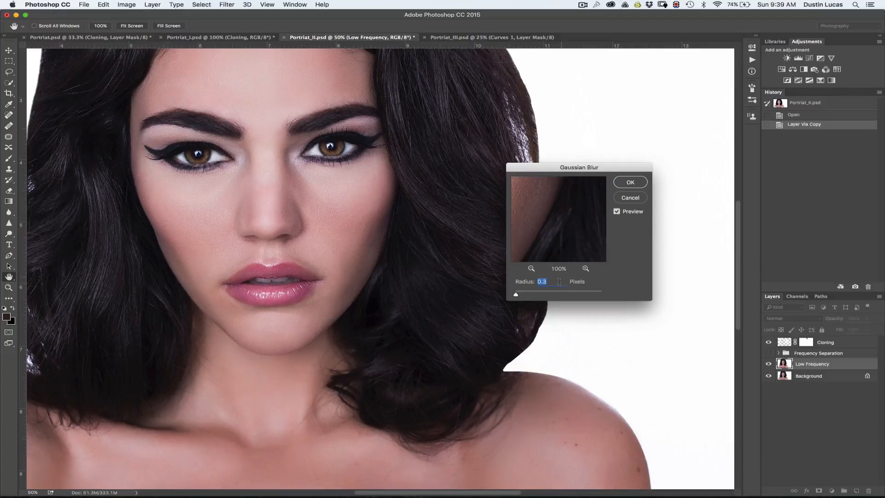
type("14")
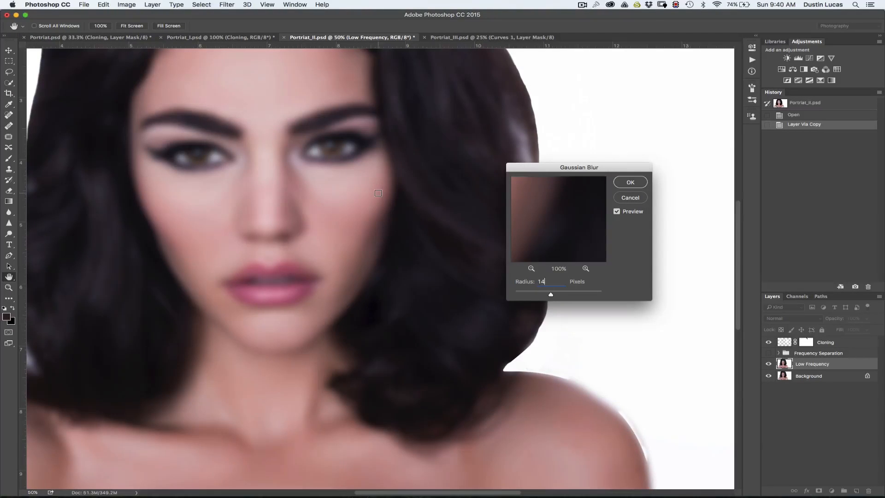
key("super+minus")
key("super+minus")
key("super+equal")
key("super+equal")
left_click(628, 183)
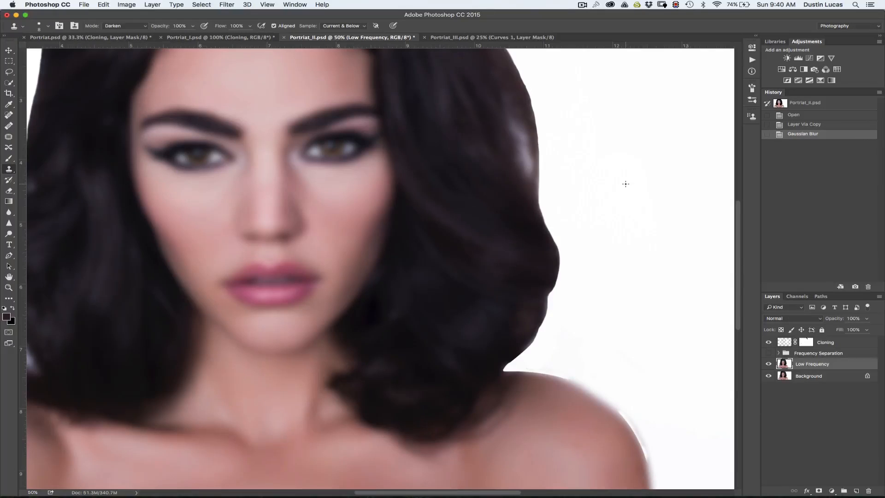
- Duplicate the Background layer as High Frequency and move the copy above the Low Frequency layer
left_click(824, 376)
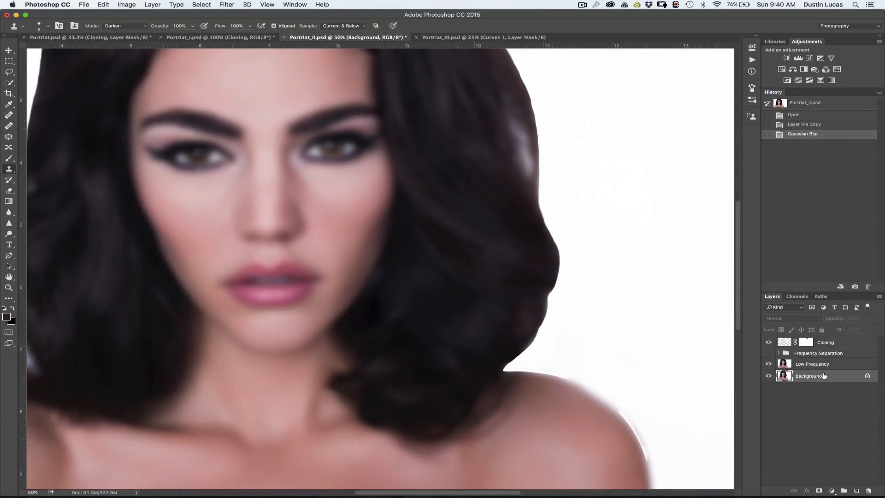
key("alt+super+j")
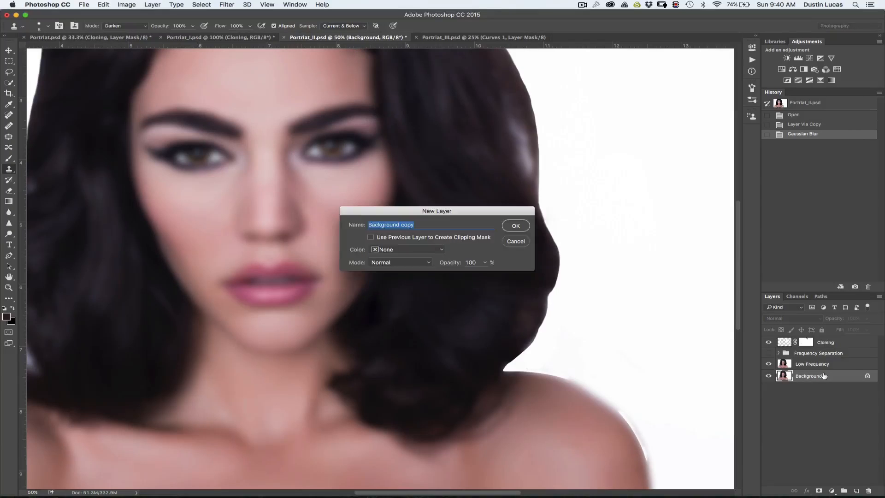
type("High Frequenct")
key("Return")
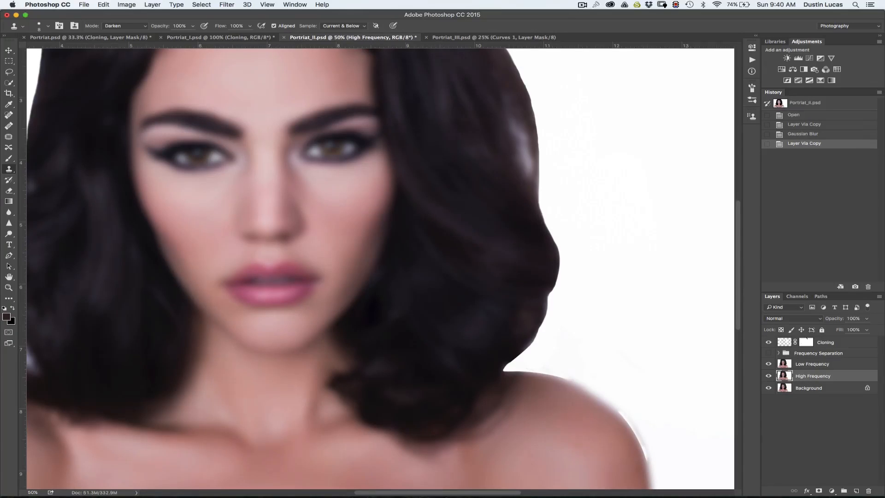
left_click_drag(804, 376, 804, 365)
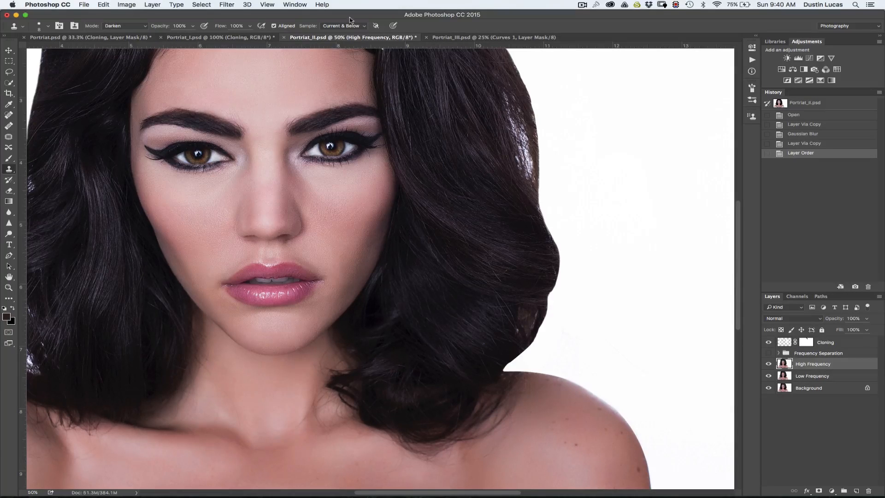
- Apply a High Pass filter with a radius of about 5 pixels to the High Frequency layer, checking the facial texture up close
left_click(232, 6)
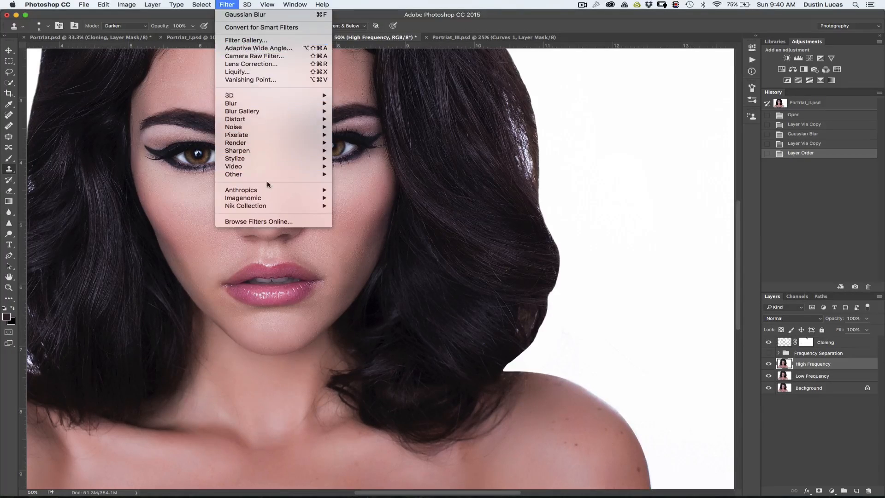
mouse_move(315, 176)
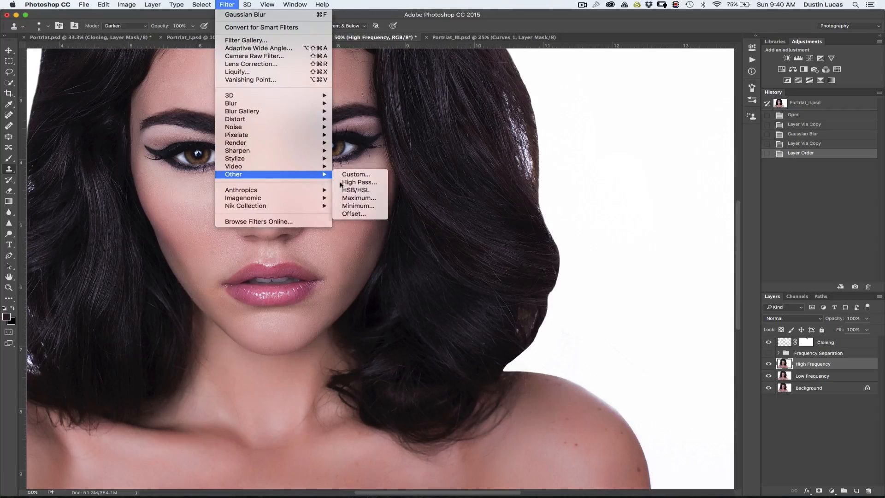
left_click(355, 182)
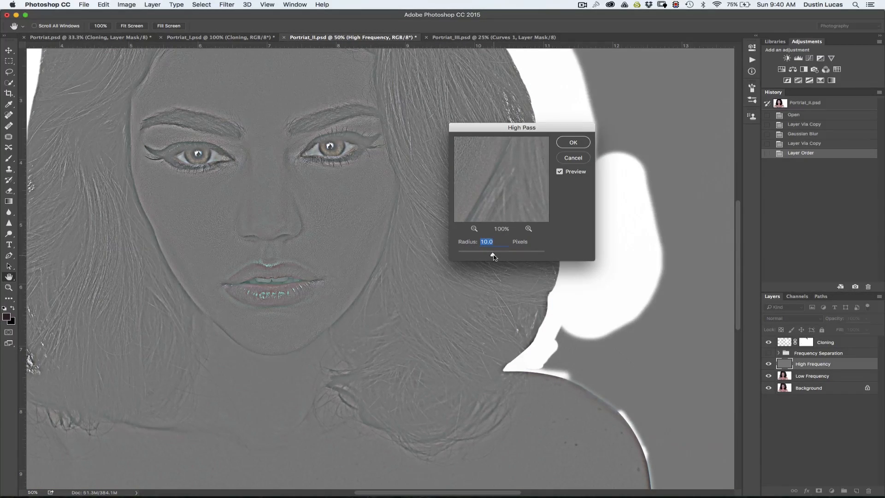
mouse_move(493, 255)
left_mouse_down()
mouse_move(458, 255)
mouse_move(494, 258)
mouse_move(481, 255)
left_mouse_up()
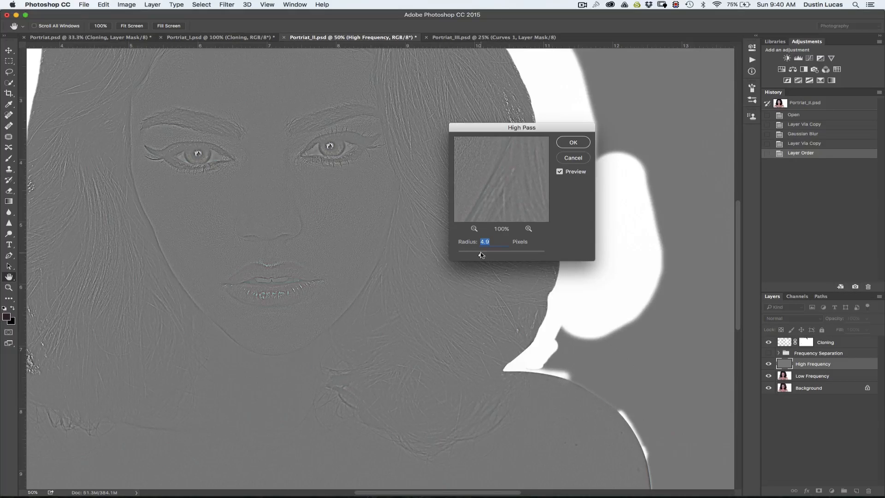
key("super+equal")
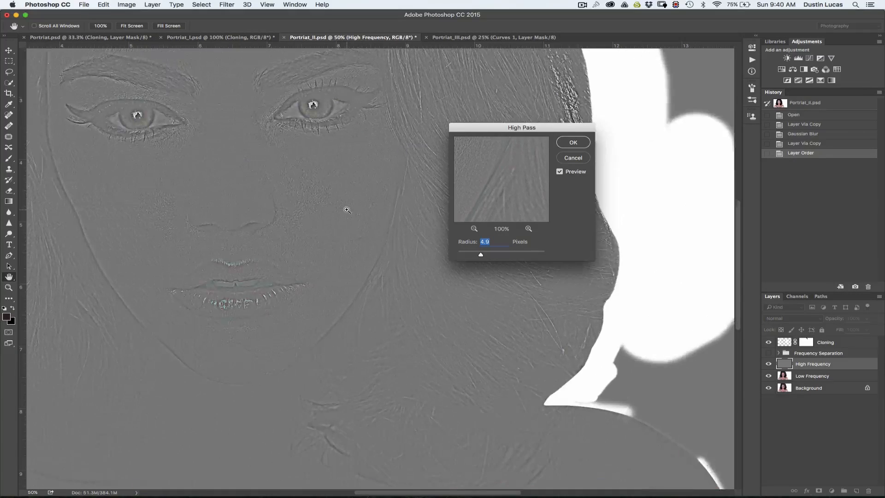
scroll(286, 165, "up", 10)
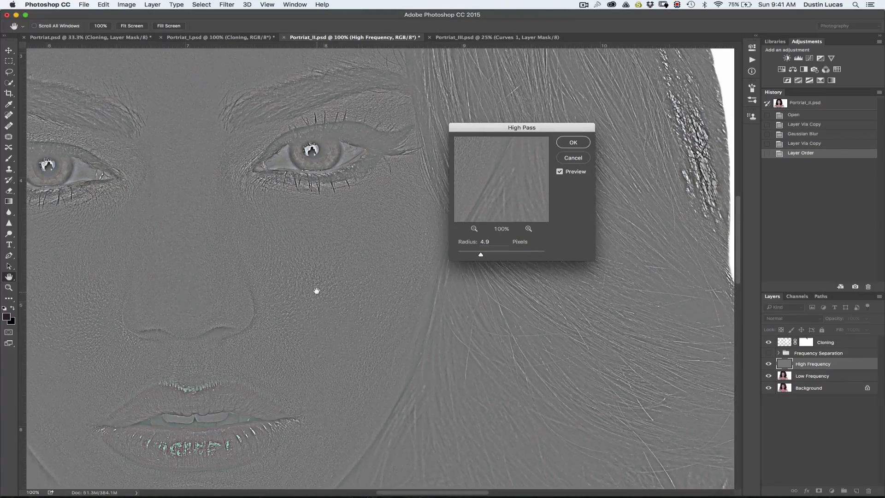
scroll(270, 217, "up", 3)
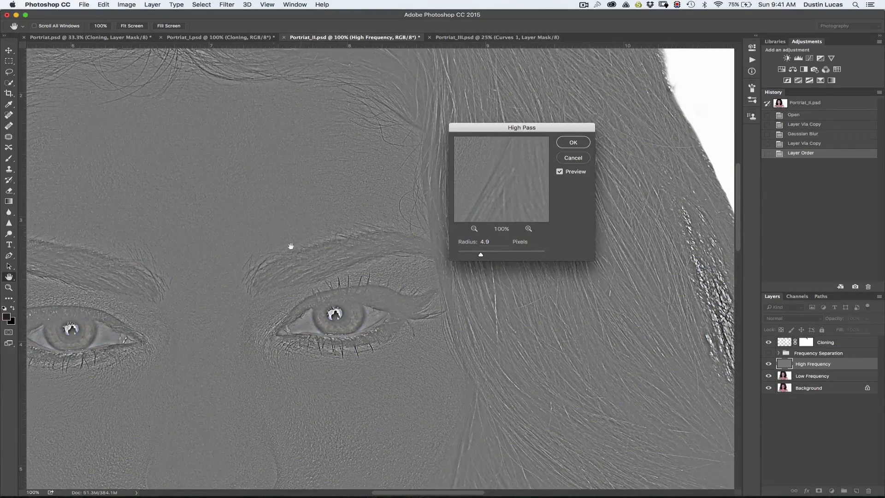
left_click(510, 254)
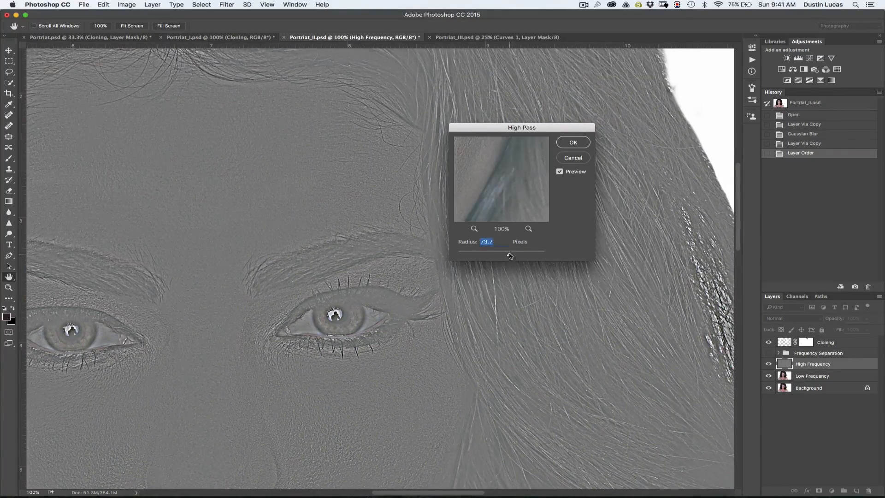
left_click_drag(496, 252, 481, 254)
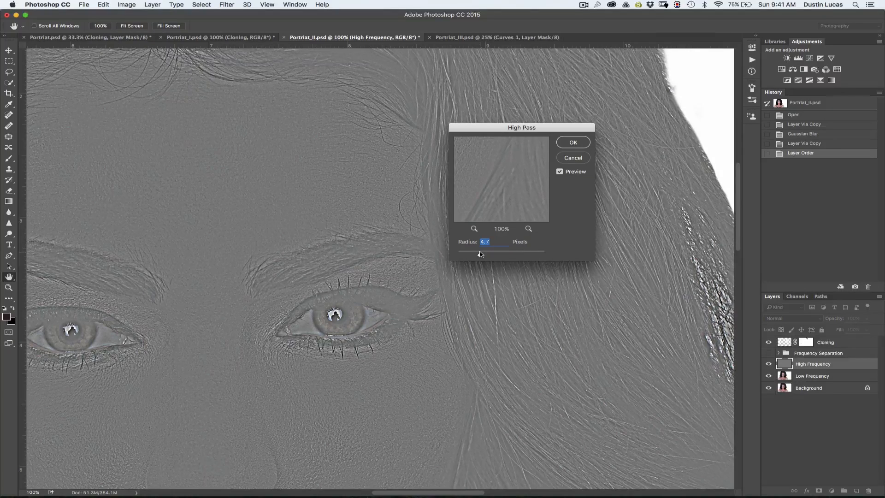
left_click_drag(482, 254, 482, 254)
left_click(560, 143)
key("s")
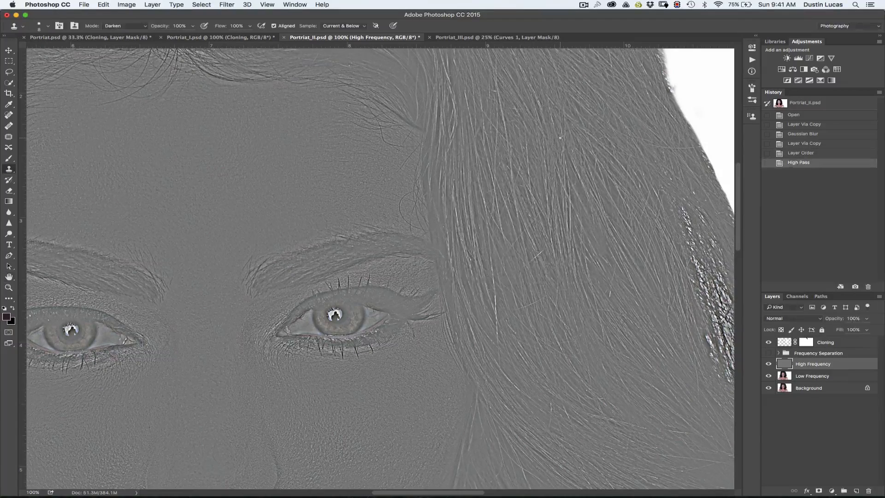
- Group the High Frequency and Low Frequency layers into a new group named Retouch II
left_click(807, 376, "shift")
right_click(808, 381)
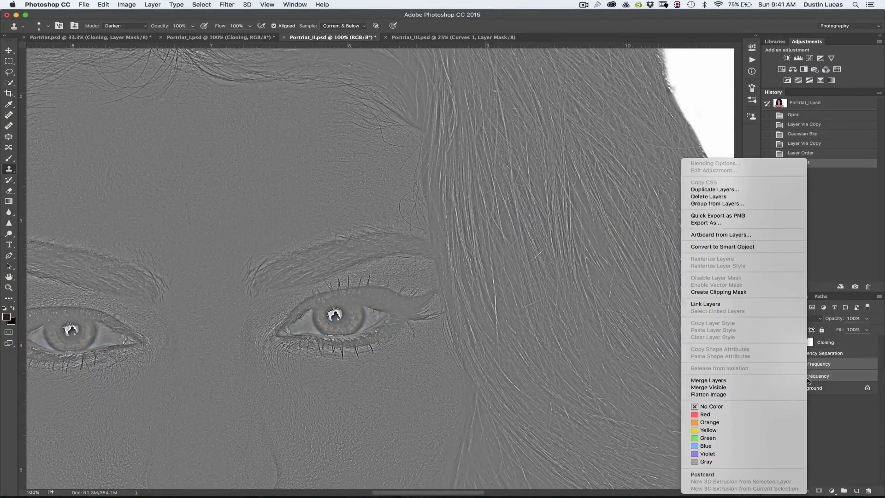
left_click(721, 204)
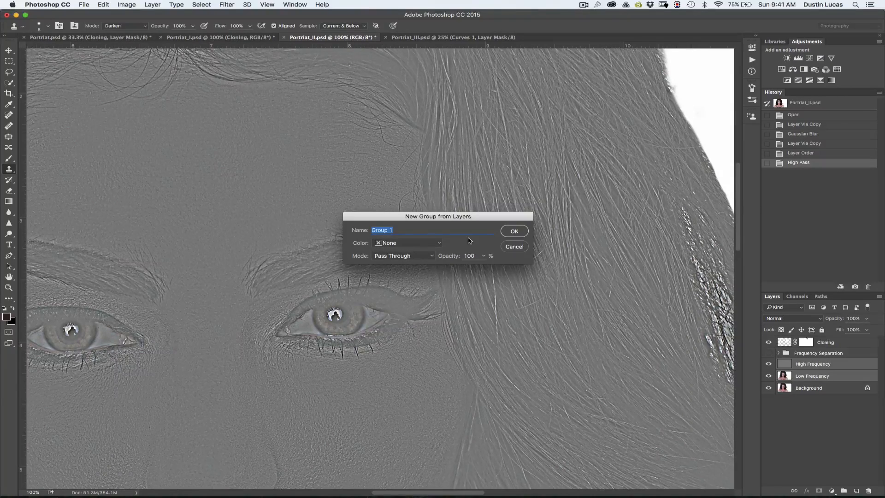
type("Retouch II")
left_click(507, 232)
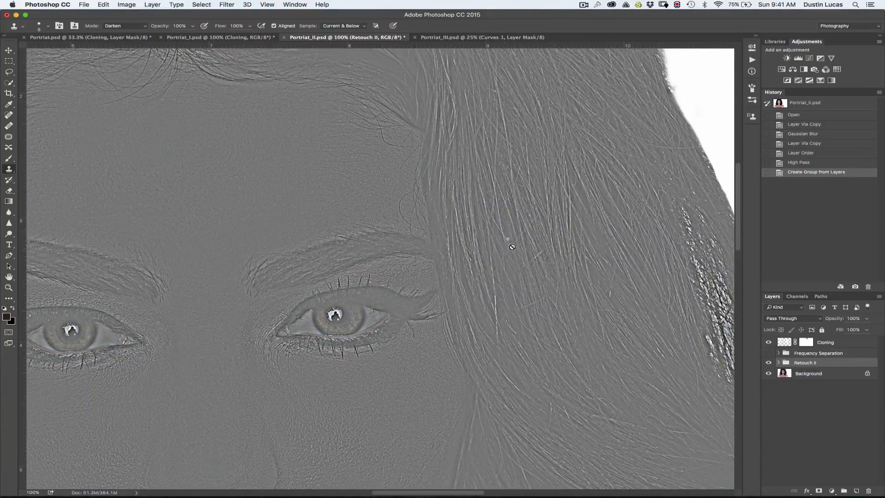
- Expand the Retouch II group and select its High Frequency layer, with the whole portrait in view
left_click(779, 363)
left_click(806, 375)
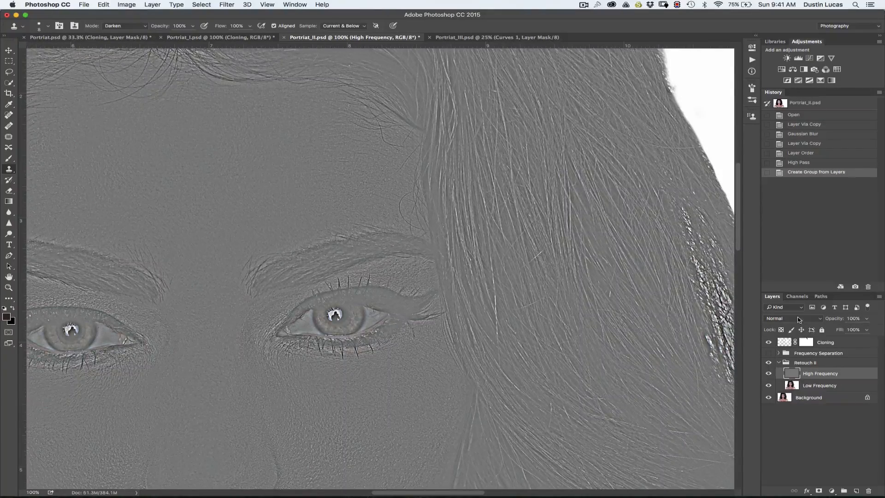
key("super+minus")
key("super+minus")
key("super+minus")
key("super+minus")
key("super+minus")
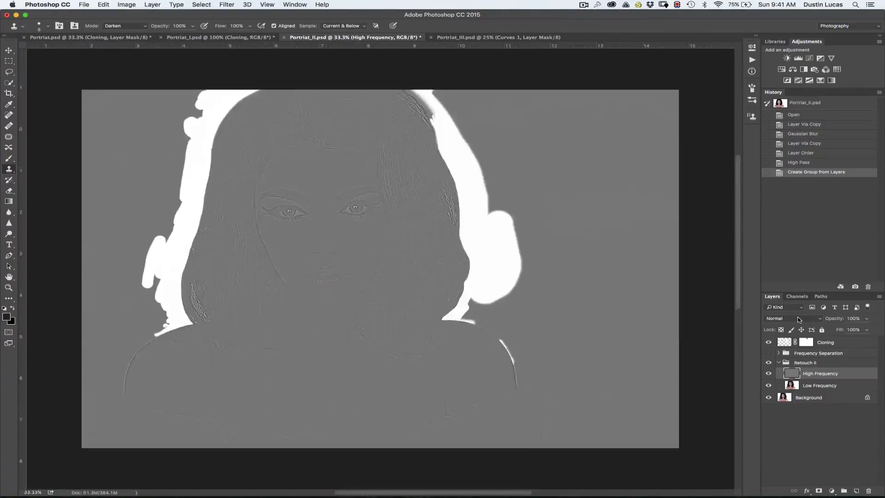
key("super+plus")
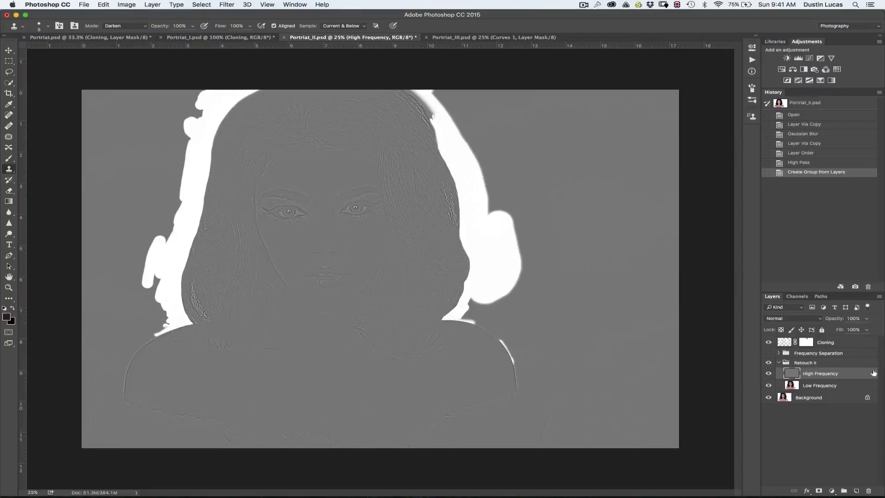
- Collapse the Retouch II group and toggle its visibility to compare the portrait with and without it
left_click(779, 363)
left_click(769, 363)
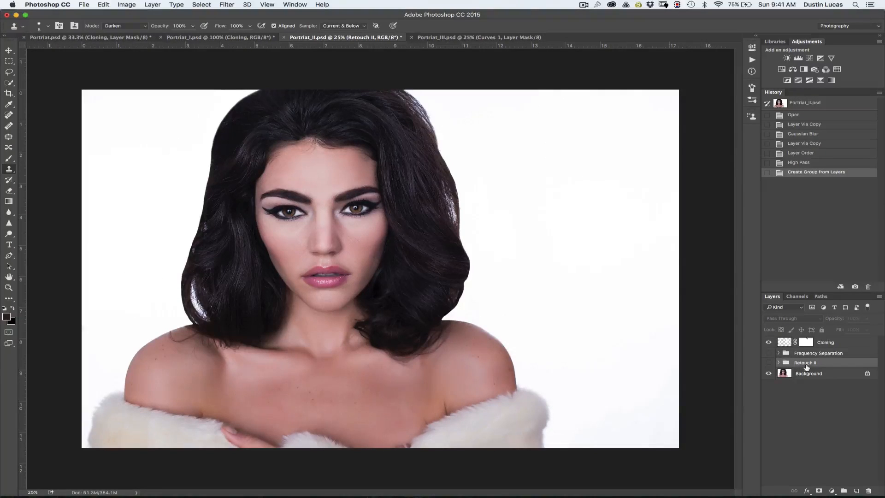
left_click(769, 363)
left_click(769, 363)
left_click(769, 363)
- Reopen the Retouch II group and make the High Frequency layer active again
left_click(779, 363)
left_click(805, 374)
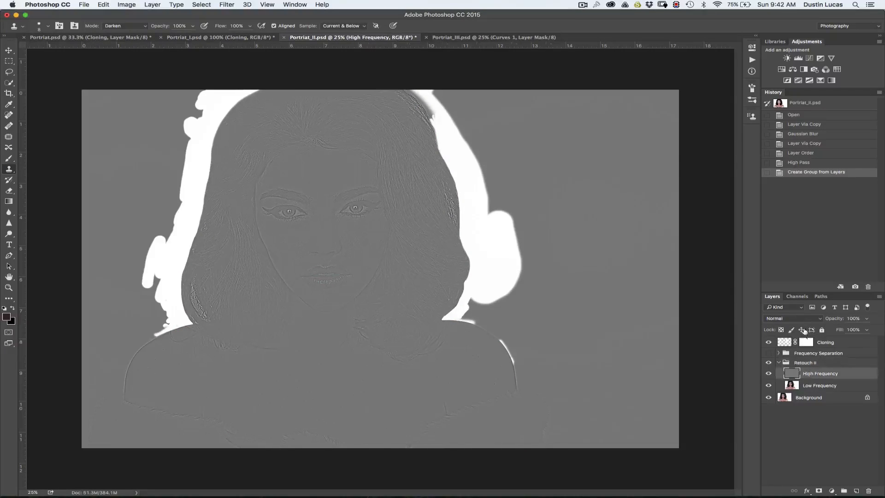
- Try the Soft Light blend mode and switch to Hard Light on the High Frequency layer in the Retouch II group
left_click(792, 318)
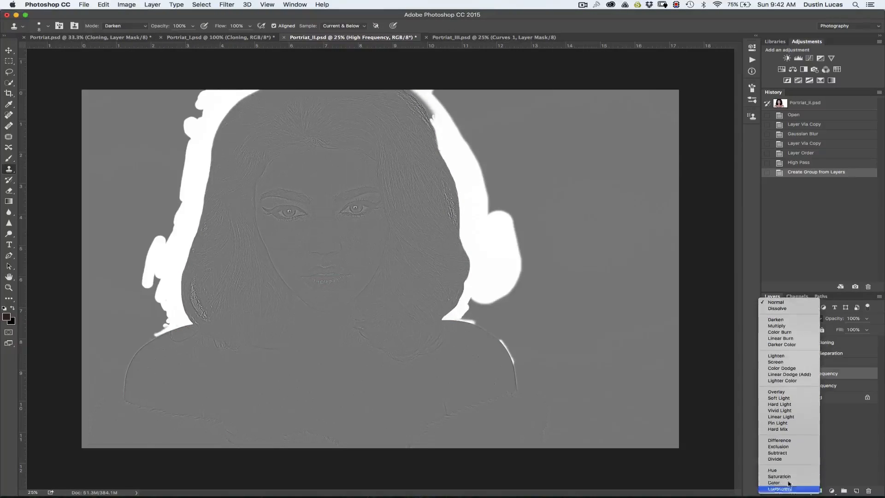
left_click(778, 399)
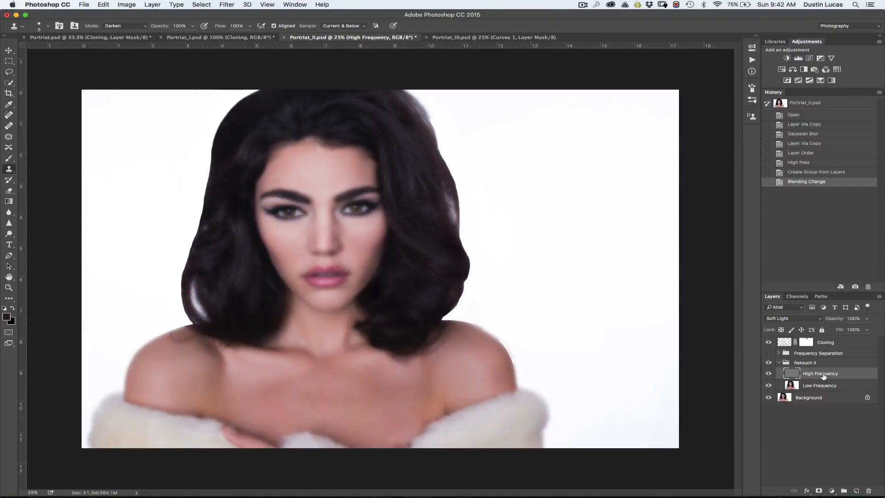
left_click(792, 318)
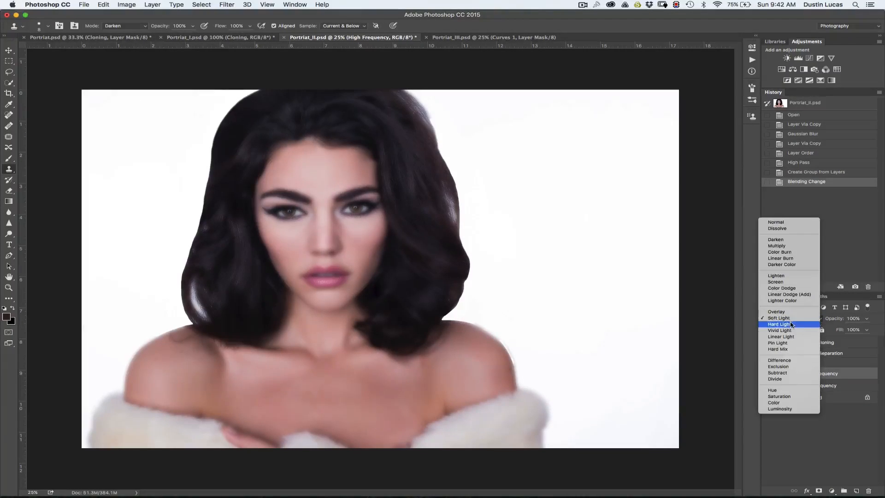
left_click(790, 322)
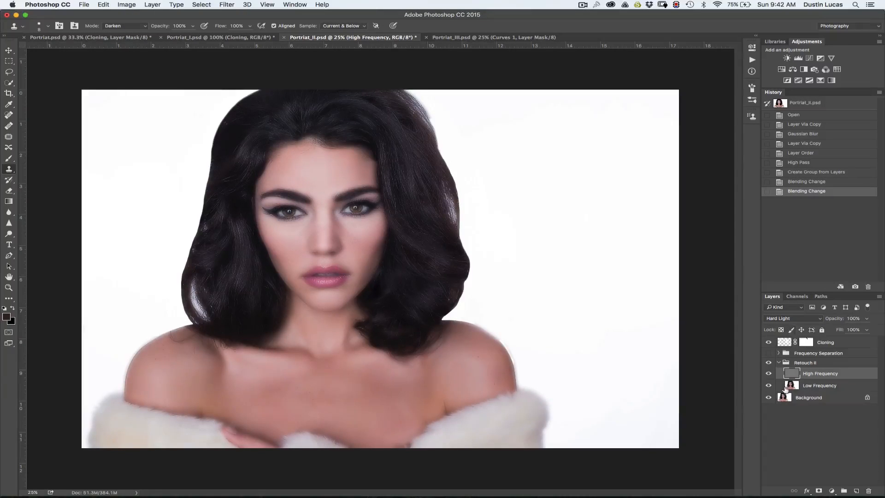
- Compare the portrait with and without the Retouch II group, leaving the group hidden
left_click(769, 364)
left_click(769, 363)
left_click(769, 364)
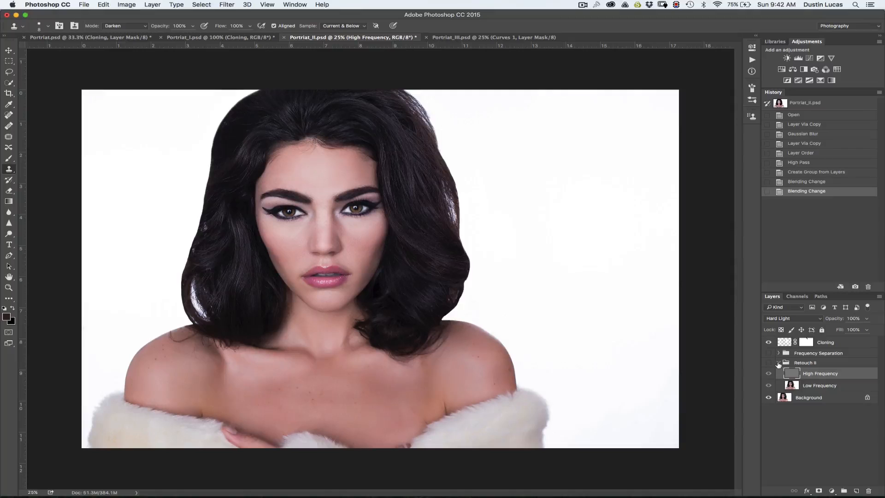
- Collapse the Retouch II group and delete it together with its contents
left_click(811, 390)
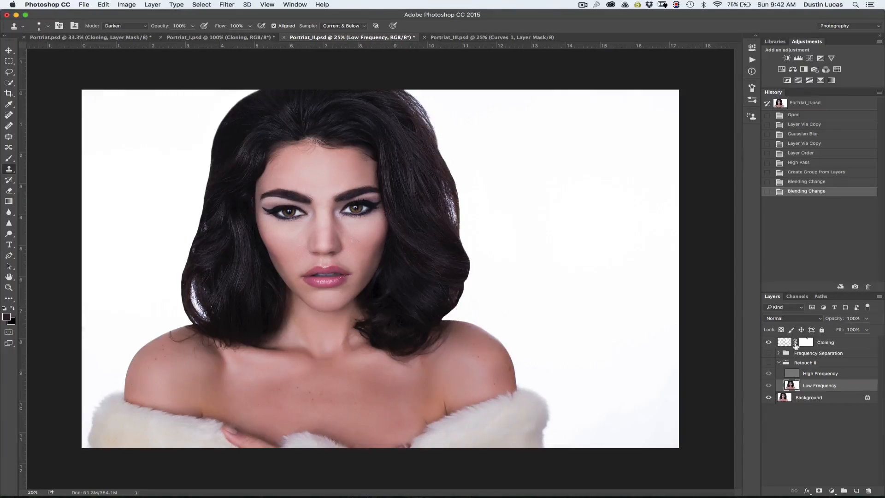
left_click(779, 363)
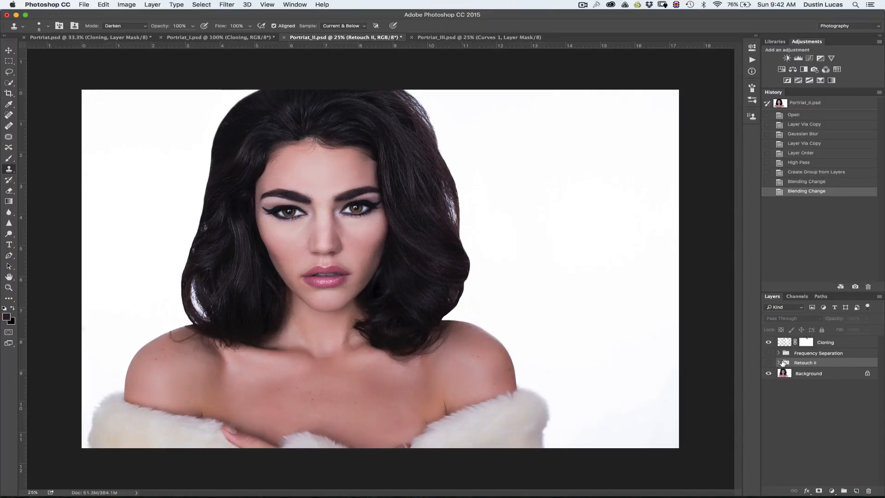
left_click(779, 363)
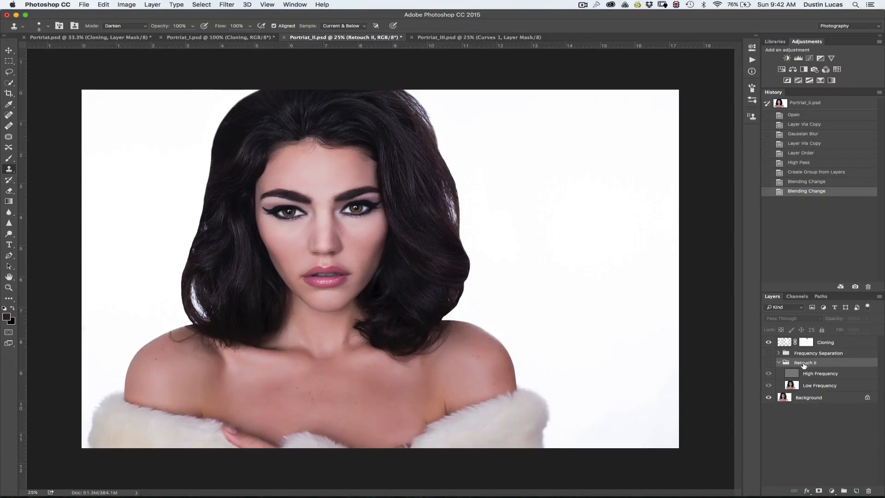
left_click(780, 362)
mouse_move(820, 366)
left_mouse_down()
mouse_move(837, 395)
mouse_move(857, 483)
mouse_move(869, 491)
left_mouse_up()
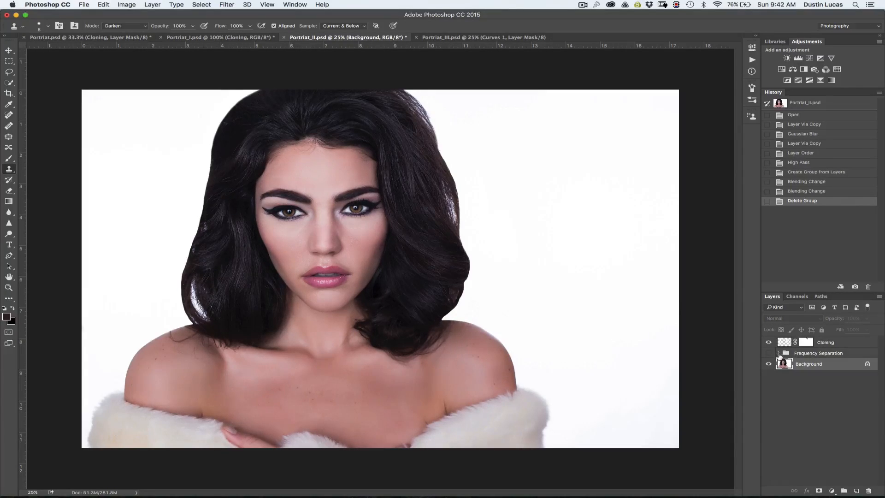
- Show the Frequency Separation group and hide its Layer 3, Layer 2, Color Fill 1 and Shoulder layers
left_click(779, 353)
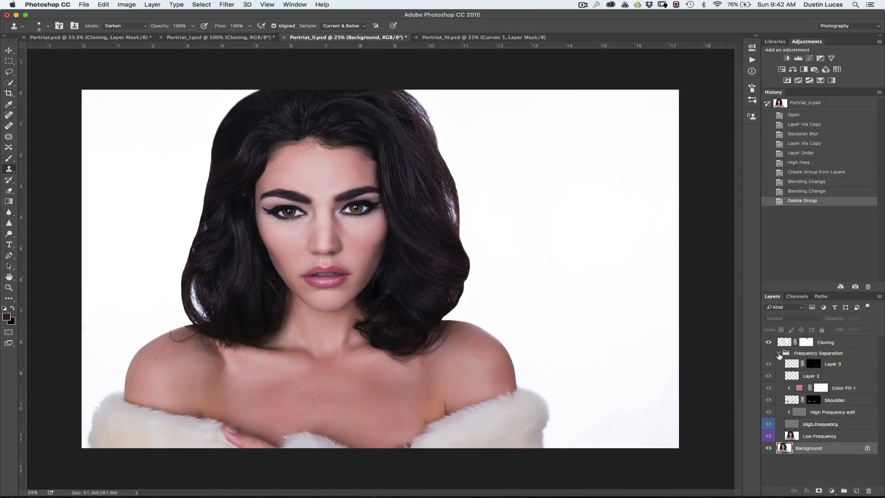
left_click(779, 354)
left_click(769, 353)
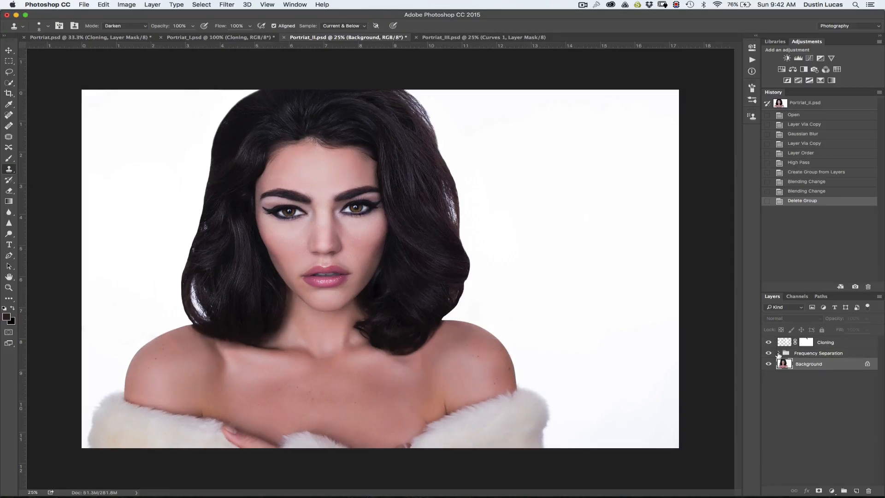
left_click(778, 353)
left_click_drag(772, 365, 770, 400)
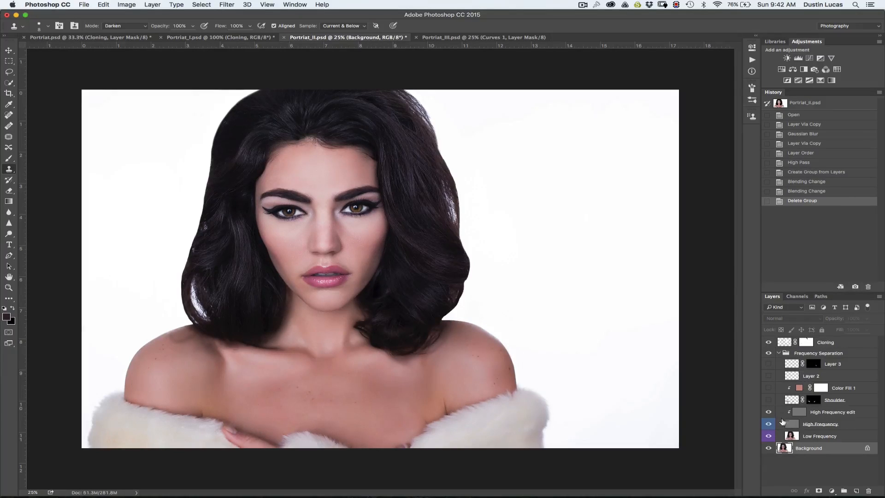
- Delete all layers from High Frequency edit up to Layer 3 in the Frequency Separation group
left_click(834, 415)
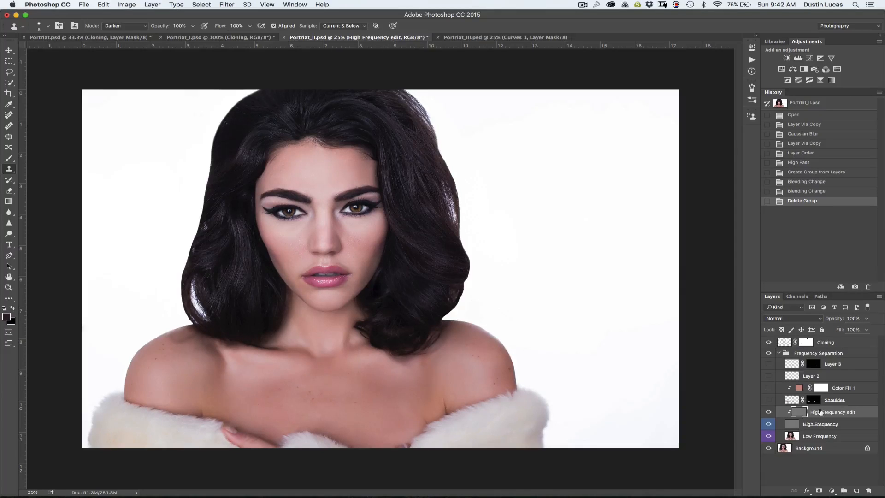
left_click(771, 412)
left_click(771, 411)
left_click(828, 365, "shift")
left_click_drag(829, 365, 871, 492)
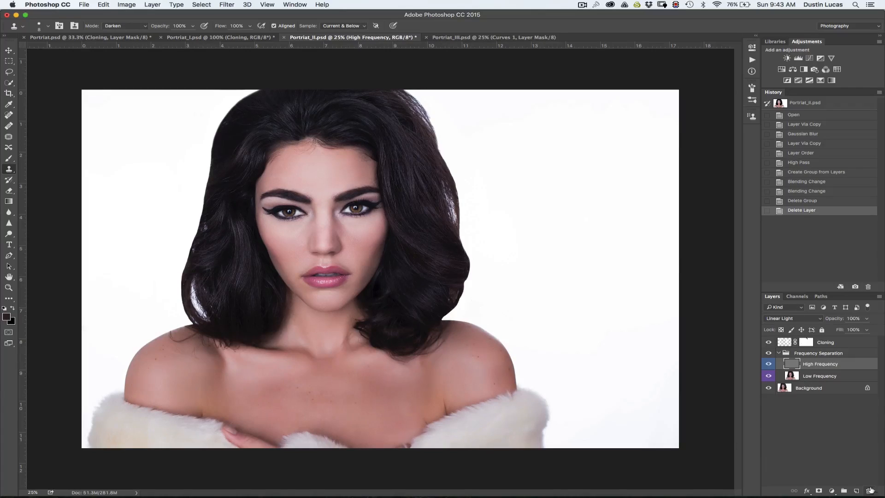
- Check the blend mode of the High Frequency layer in the Frequency Separation group, keeping Linear Light selected
left_click(778, 353)
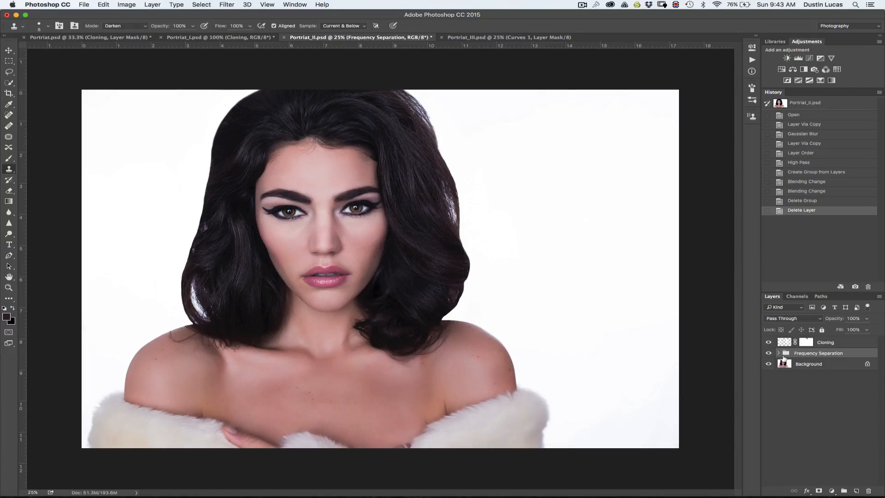
left_click(781, 354)
left_click(804, 366)
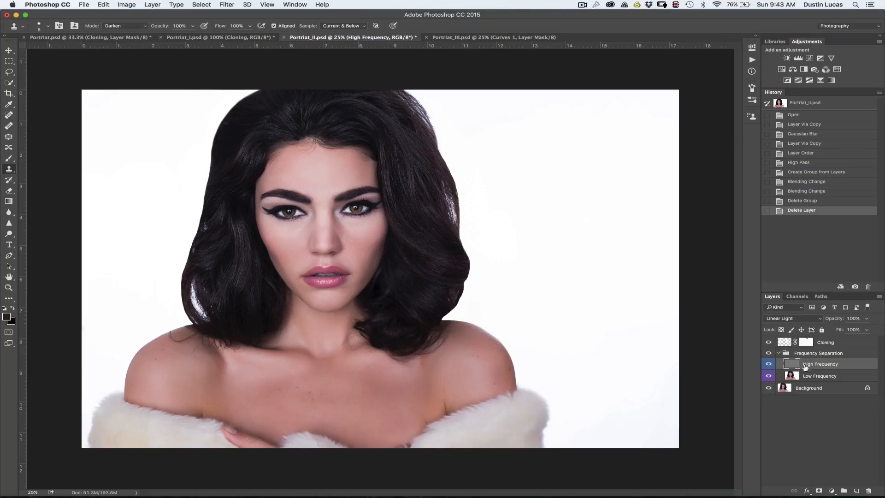
left_click(799, 321)
left_click(799, 320)
left_click(798, 320)
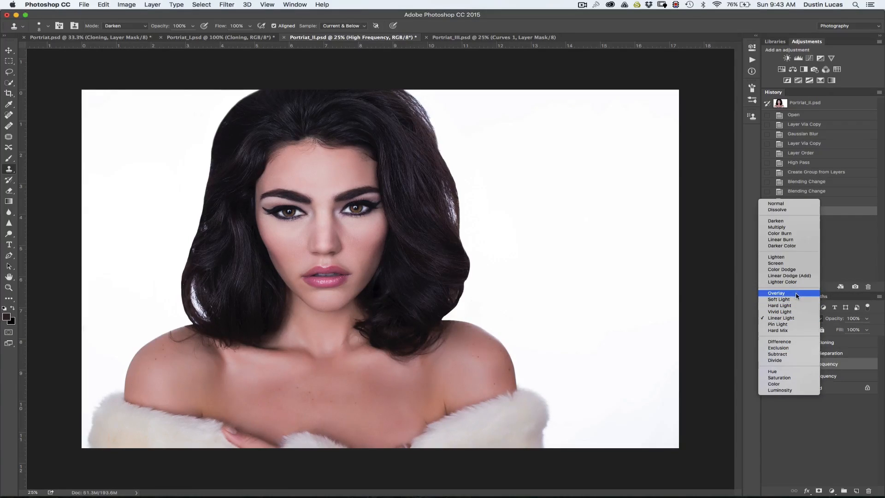
left_click(793, 318)
- Compare the portrait with and without the High Frequency layer above the Low Frequency layer, leaving it visible
left_click(806, 377)
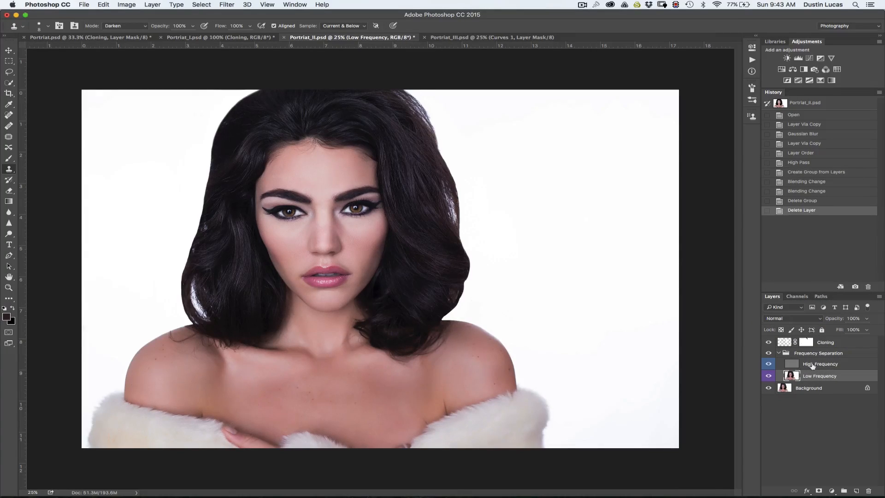
left_click(771, 364)
left_click(771, 365)
left_click(771, 365)
left_click(771, 366)
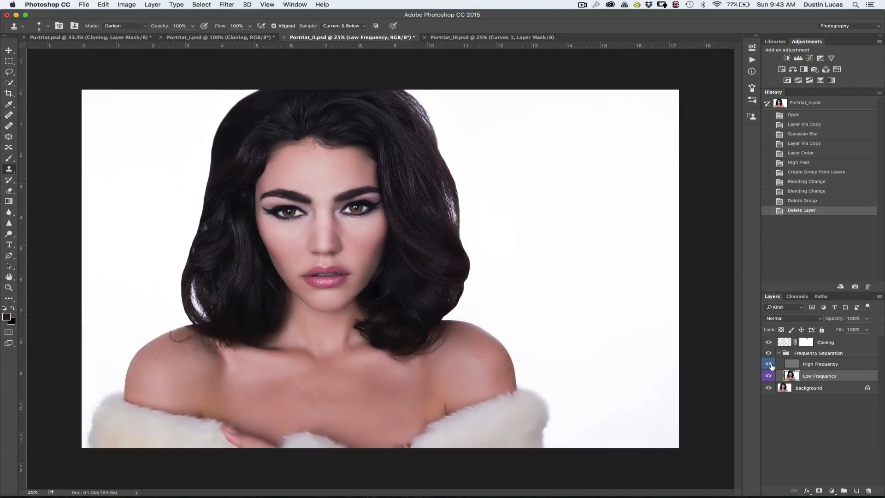
- Select the High Frequency layer and examine the skin and hair detail on the face, neck and chest at 66.7% zoom
left_click(822, 364)
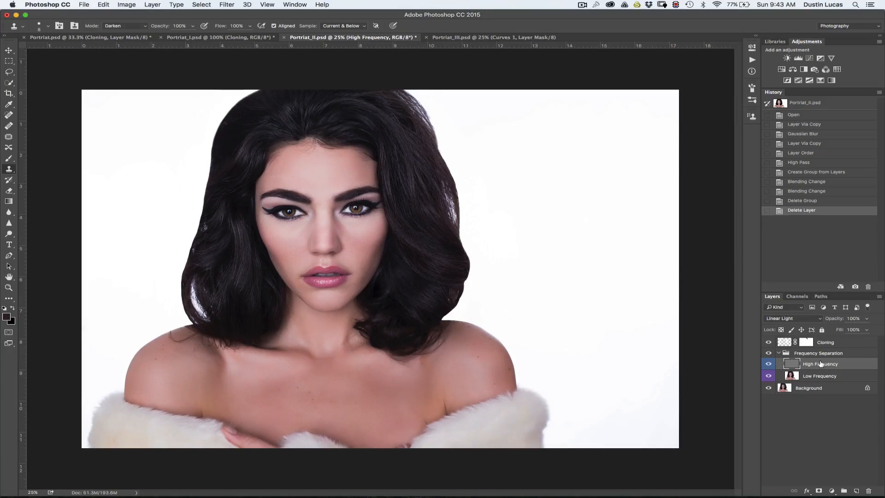
key("super+equal")
key("super+equal")
key("super+equal")
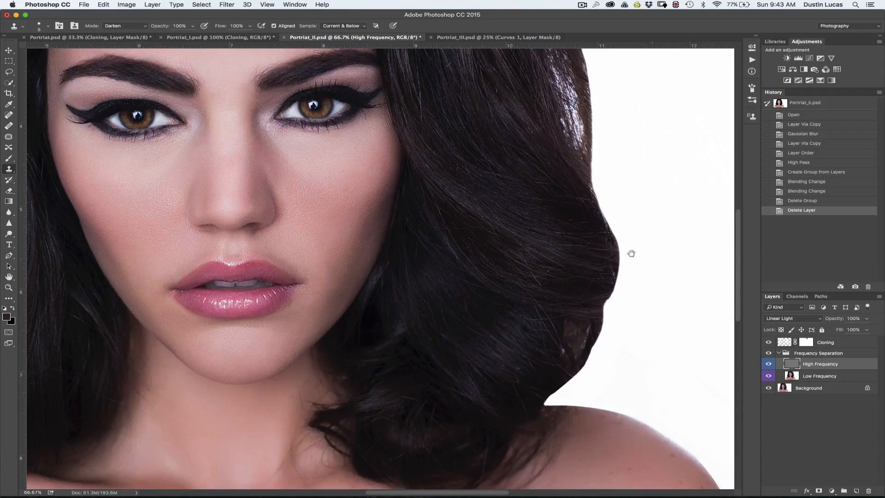
left_click_drag(463, 229, 486, 164)
left_click_drag(344, 298, 399, 249)
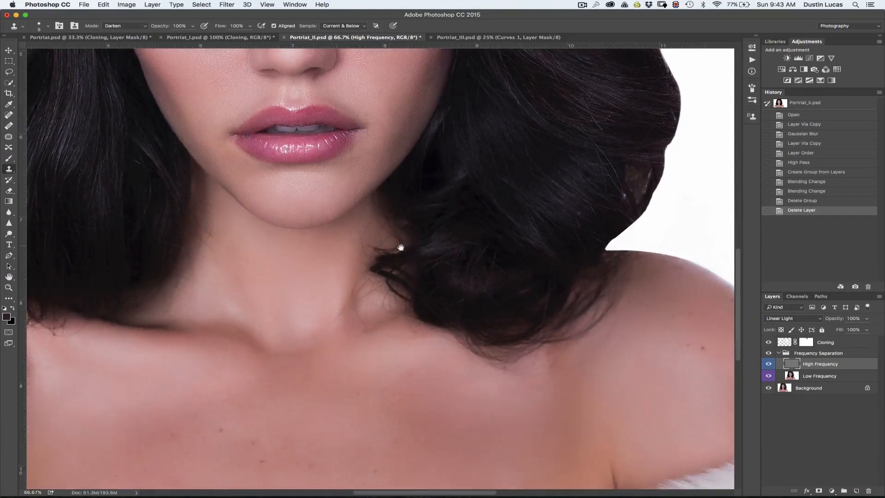
left_click_drag(471, 226, 473, 263)
left_click_drag(488, 175, 490, 285)
mouse_move(489, 128)
left_mouse_down()
mouse_move(518, 322)
mouse_move(528, 228)
left_mouse_up()
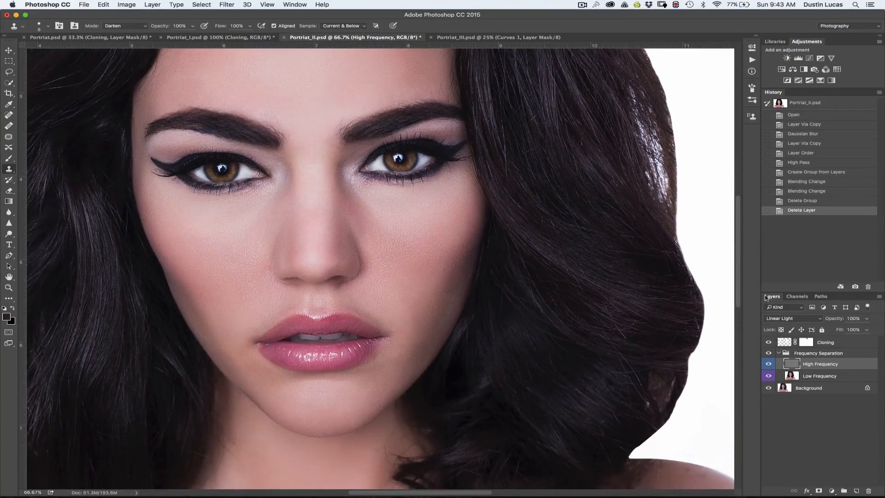
- Look through the actions contained in the FX-Ray Retouch set
left_click(752, 59)
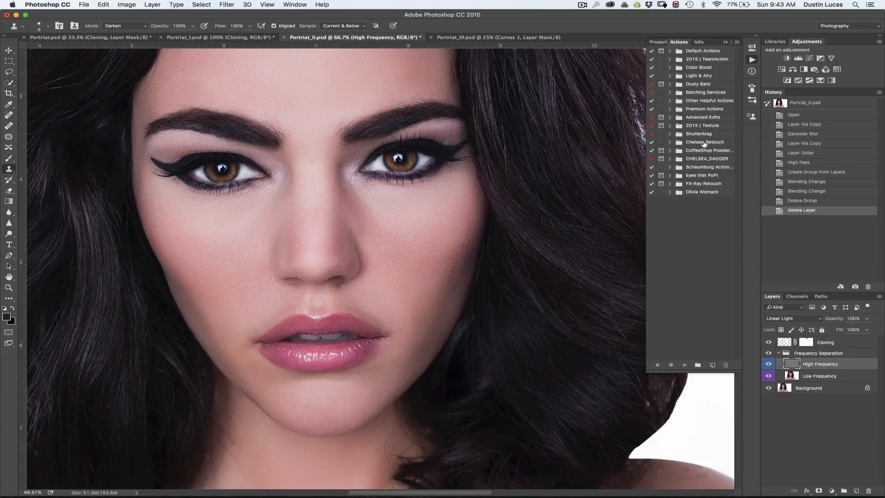
left_click(672, 185)
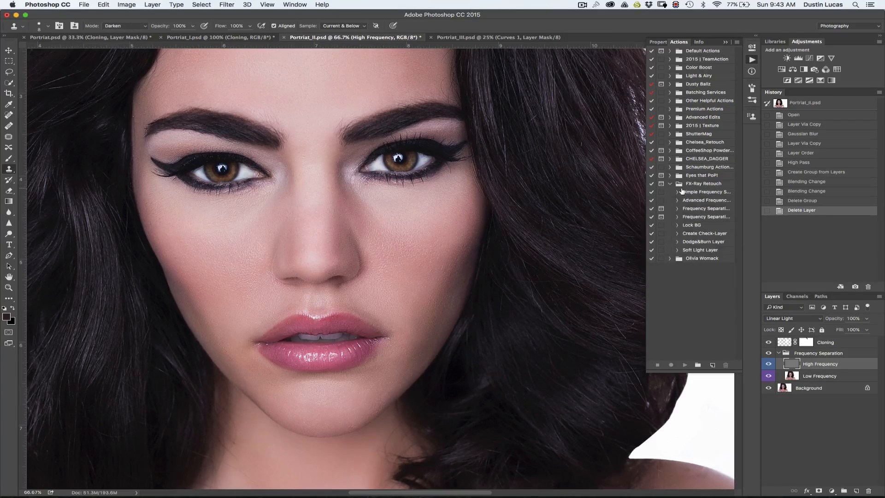
left_click(671, 184)
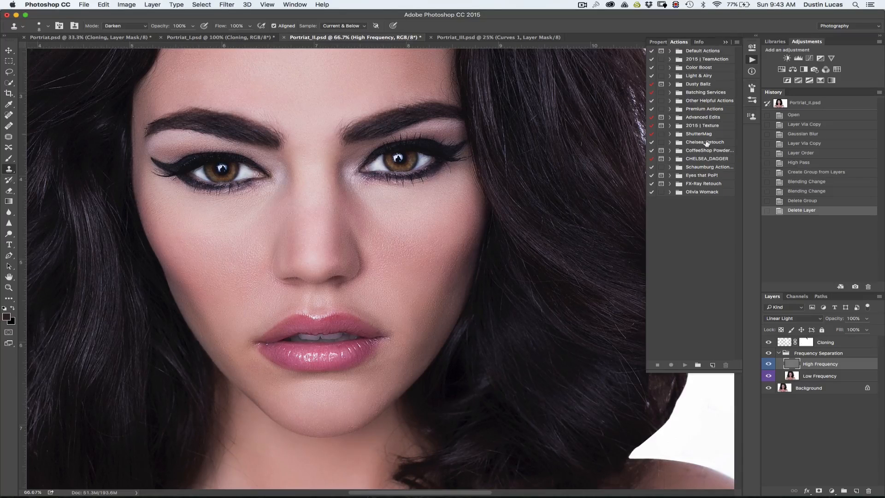
left_click(727, 42)
left_click(751, 60)
left_click(756, 35)
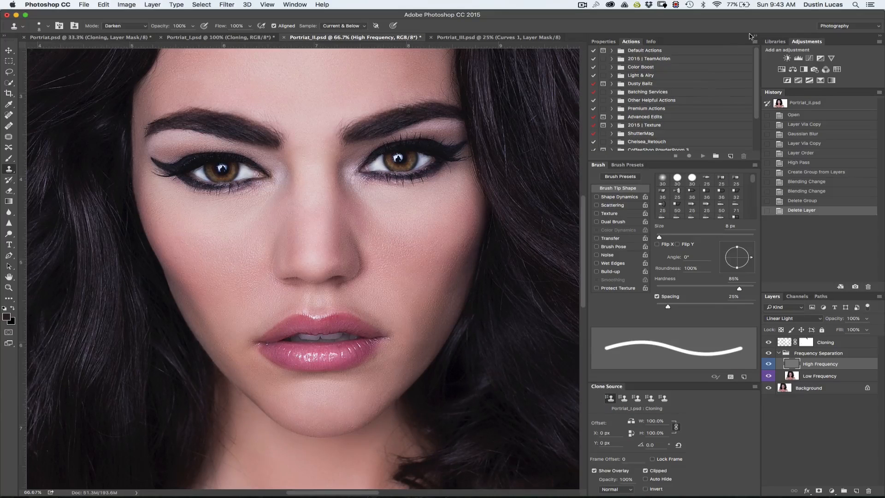
left_click(755, 36)
- Browse the Downloads folder for an action set to load, and cancel without loading one
left_click(752, 60)
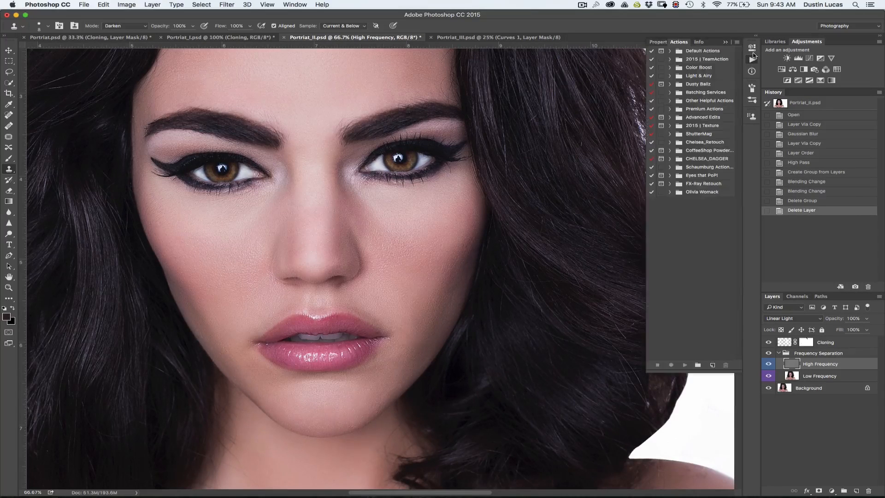
left_click(738, 43)
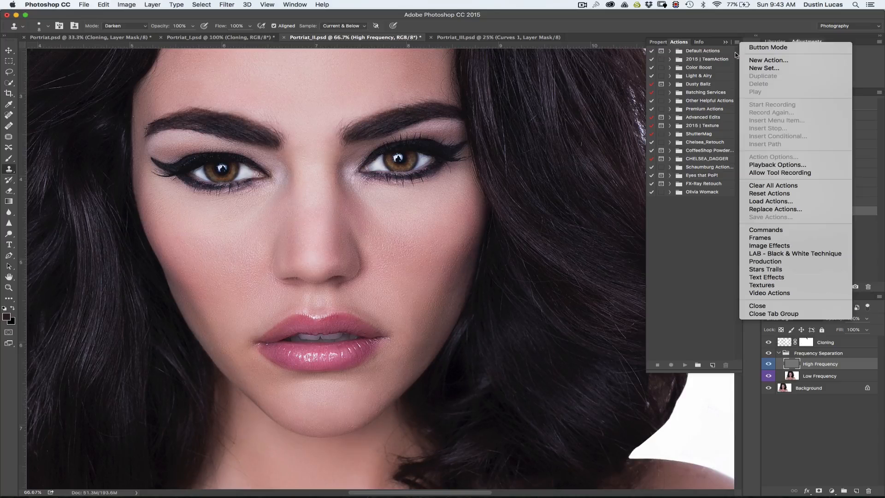
left_click(767, 202)
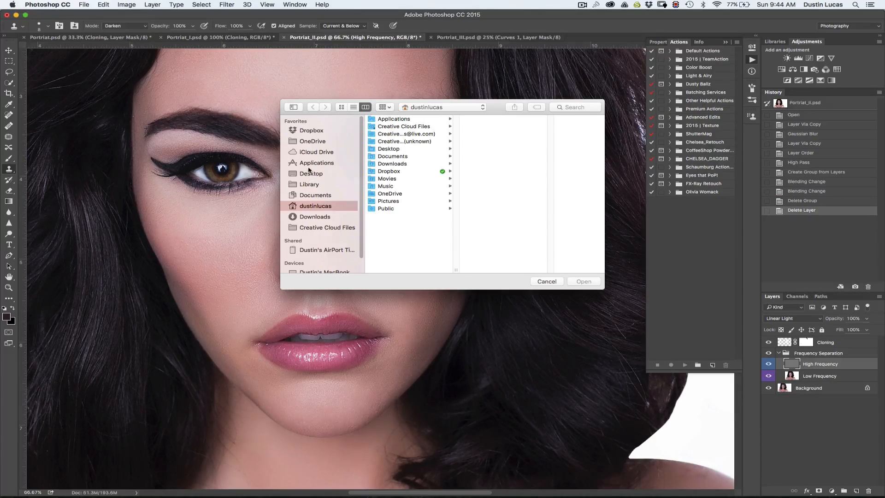
left_click(308, 219)
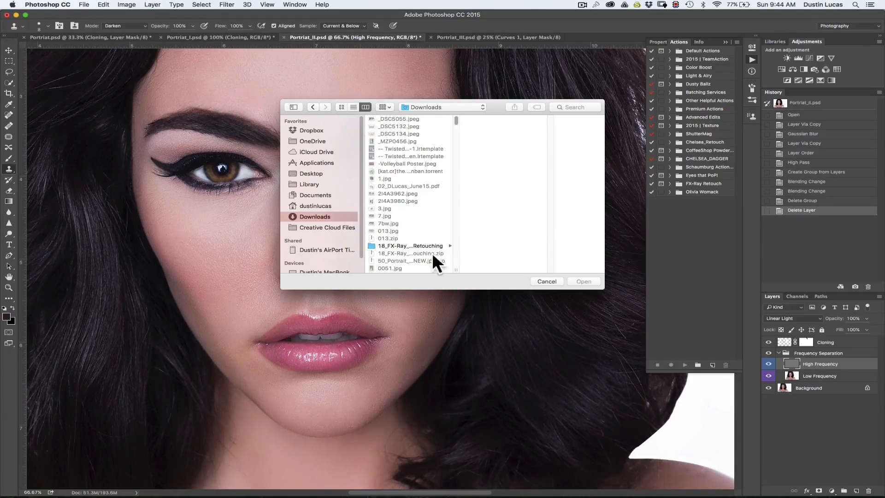
left_click(547, 282)
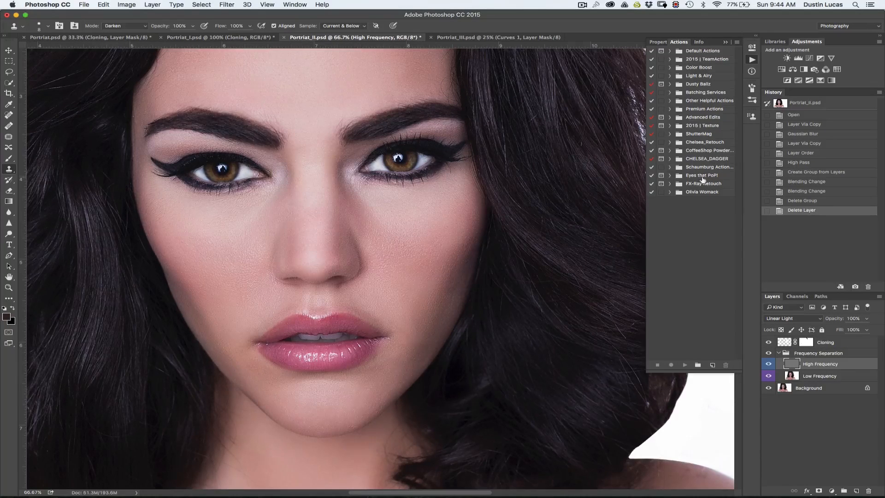
- Expand the FX-Ray Retouch action set and delete the Frequency Separation group with its contents
left_click(670, 184)
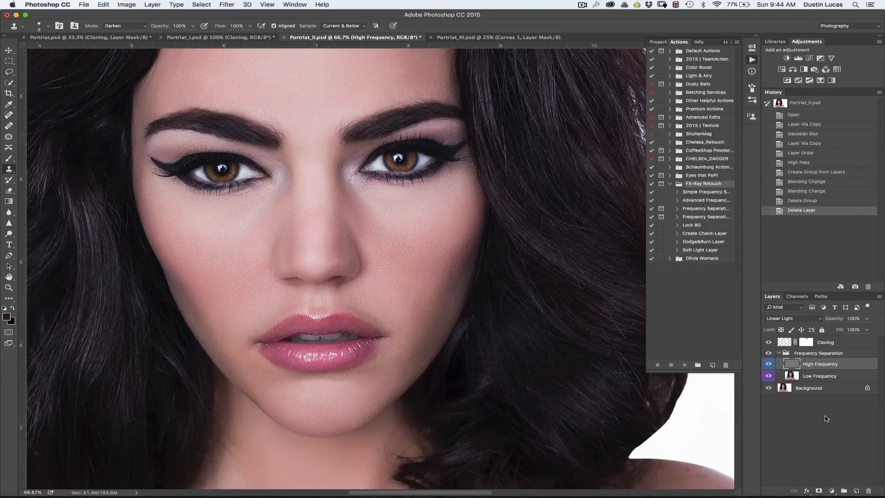
left_click(778, 353)
left_click_drag(802, 359, 868, 492)
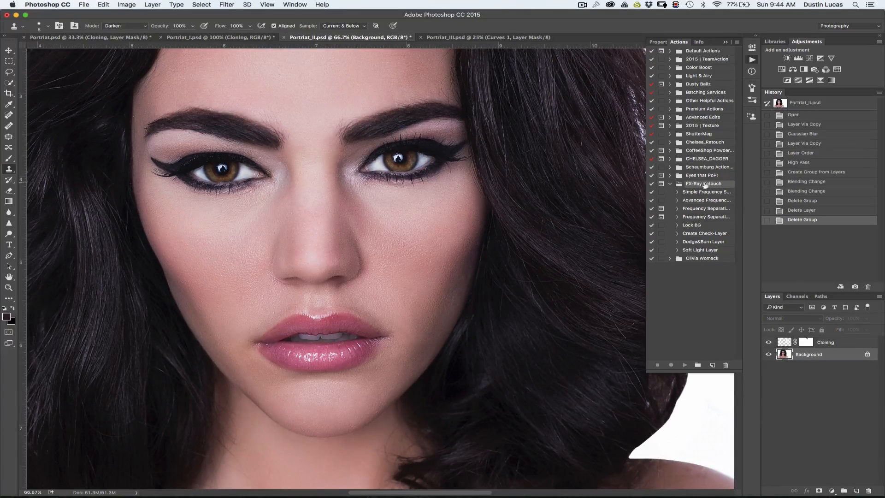
- Run the Simple Frequency Separation action with a 14-pixel Gaussian Blur and look inside the resulting Frequency Separation group
left_click(699, 193)
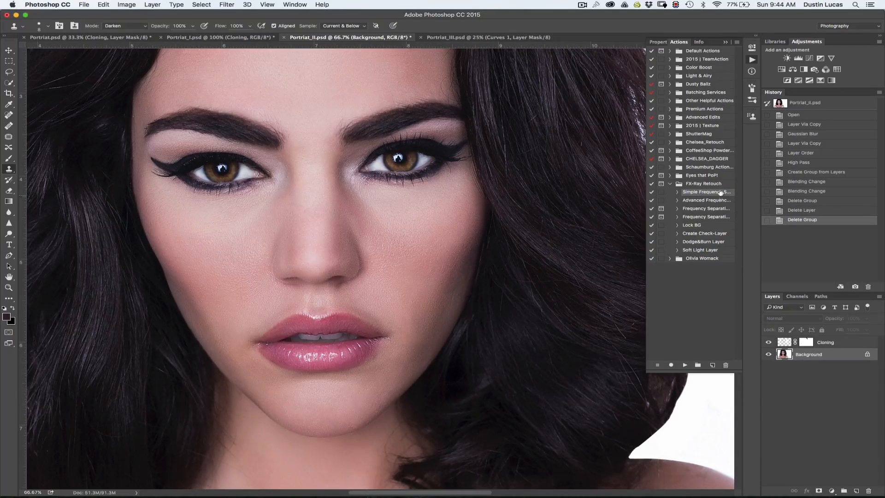
left_click(686, 365)
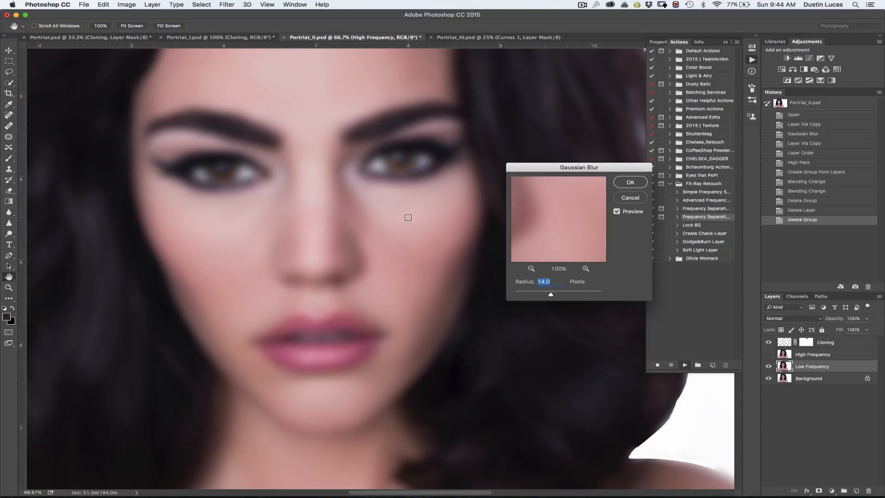
left_click(627, 183)
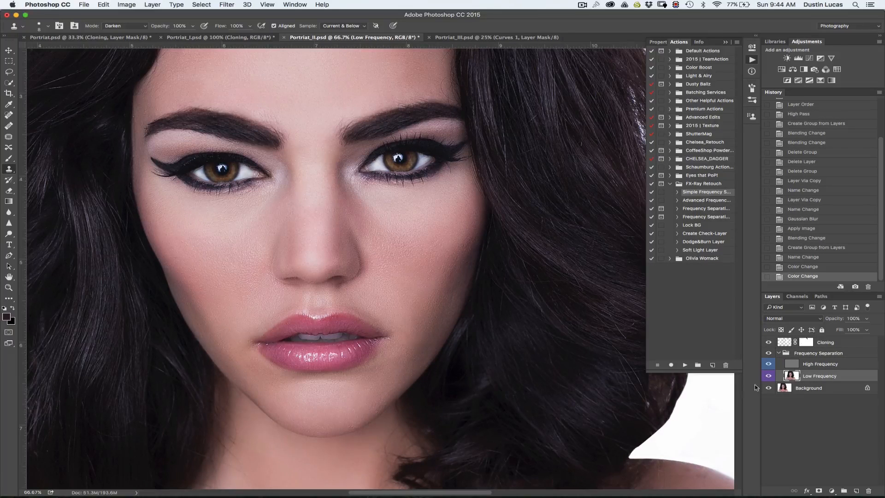
left_click(779, 353)
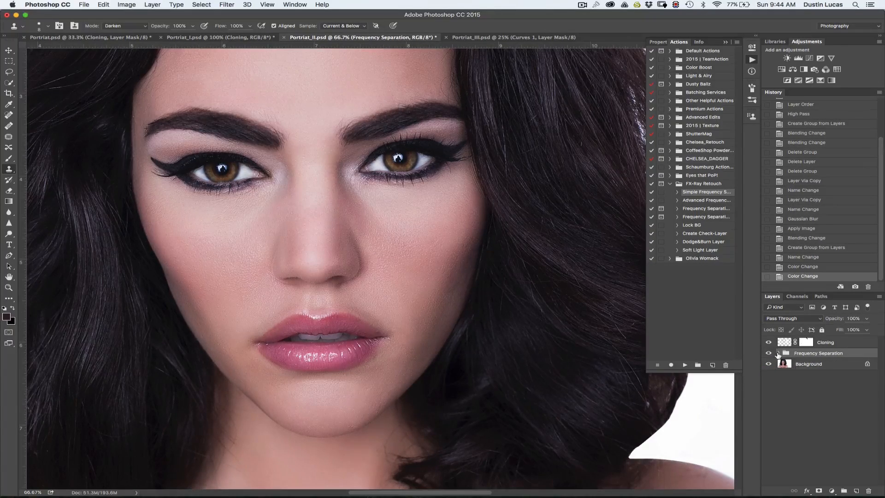
left_click(778, 354)
- Duplicate the High Frequency layer as a new layer named High Frequency Clone
left_click(789, 365)
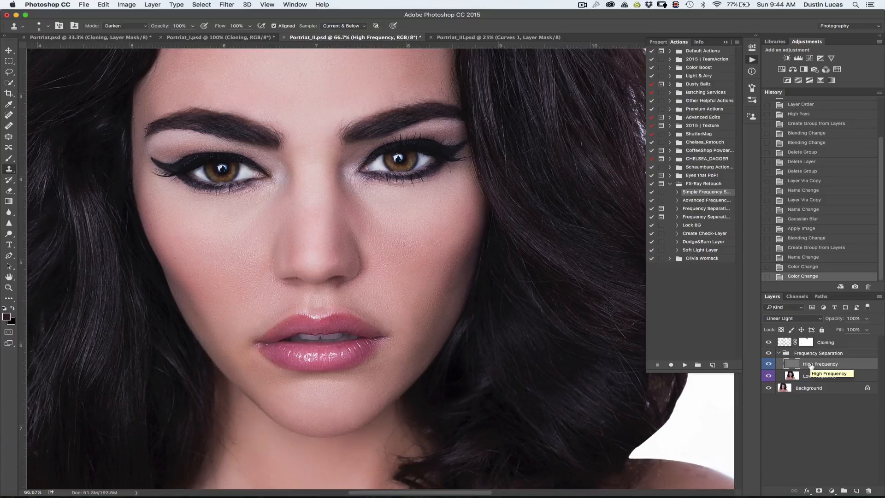
key("super+alt+j")
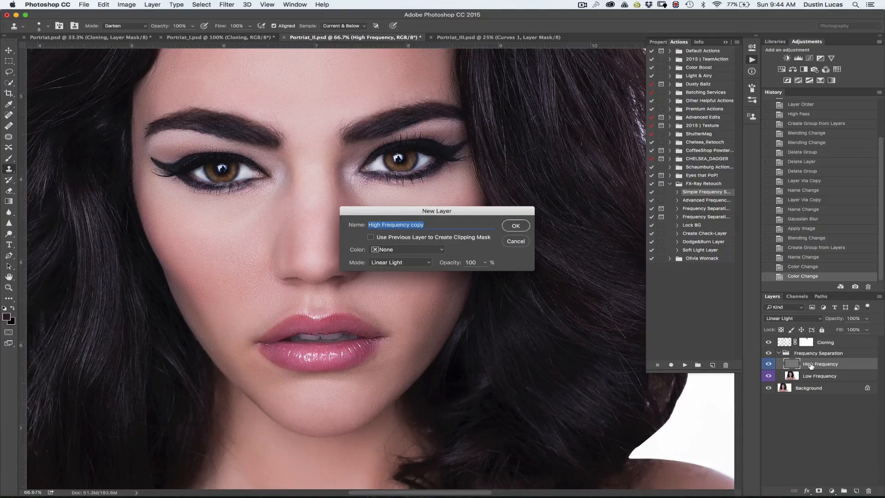
key("Right")
left_click(525, 225)
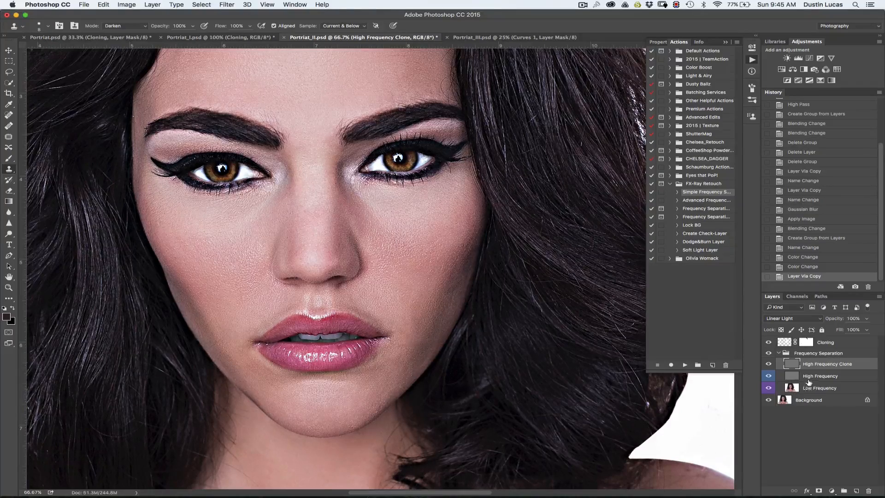
- Set the High Frequency Clone layer to Normal blending and clip it to the High Frequency layer
left_click(793, 318)
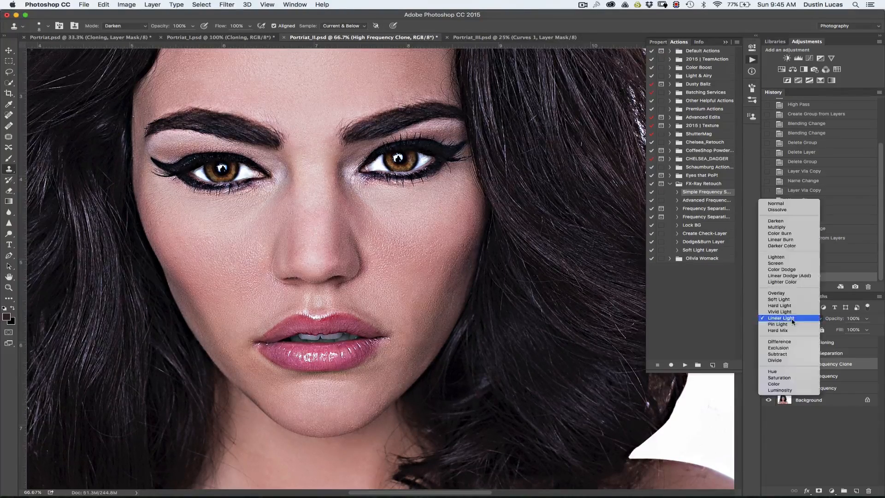
left_click(784, 203)
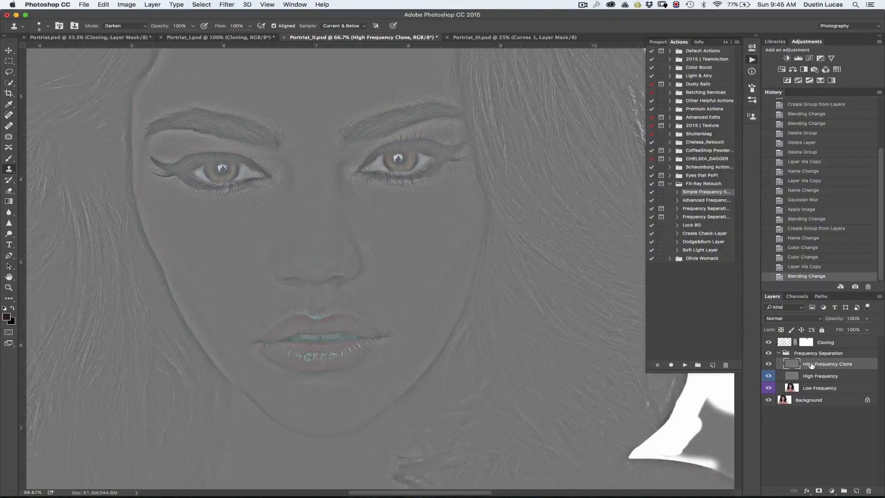
right_click(813, 364)
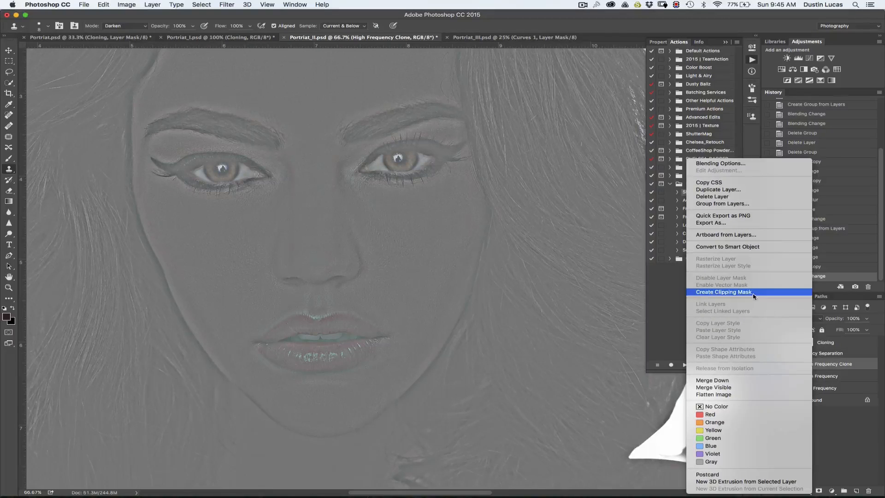
left_click(826, 367)
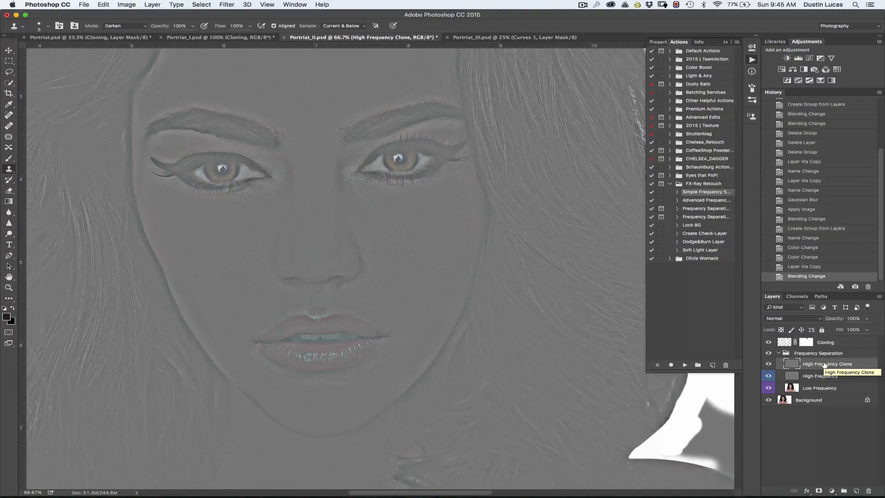
key("super+alt+g")
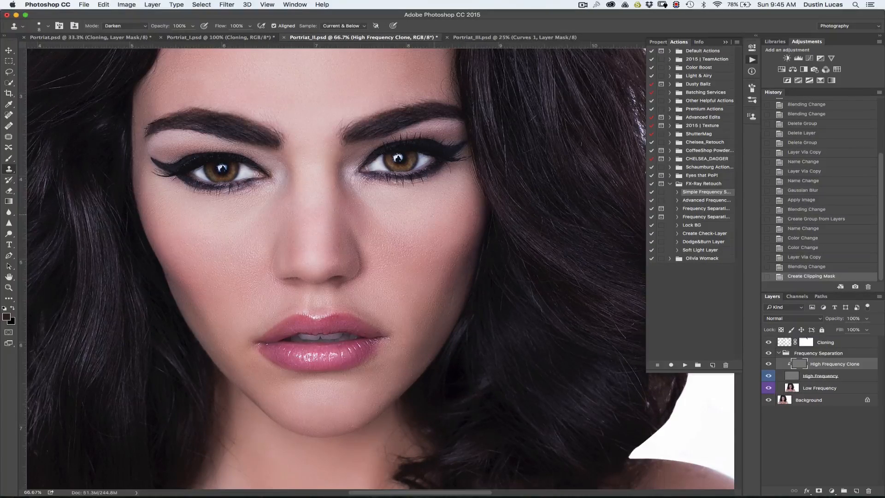
- Undo a test dab on the hair and set the Clone Stamp's mode to Normal
left_click(541, 207)
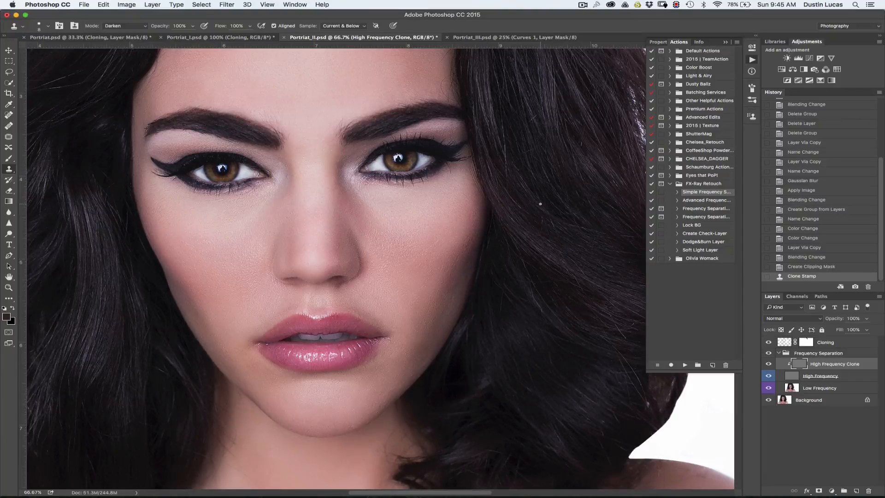
key("super+z")
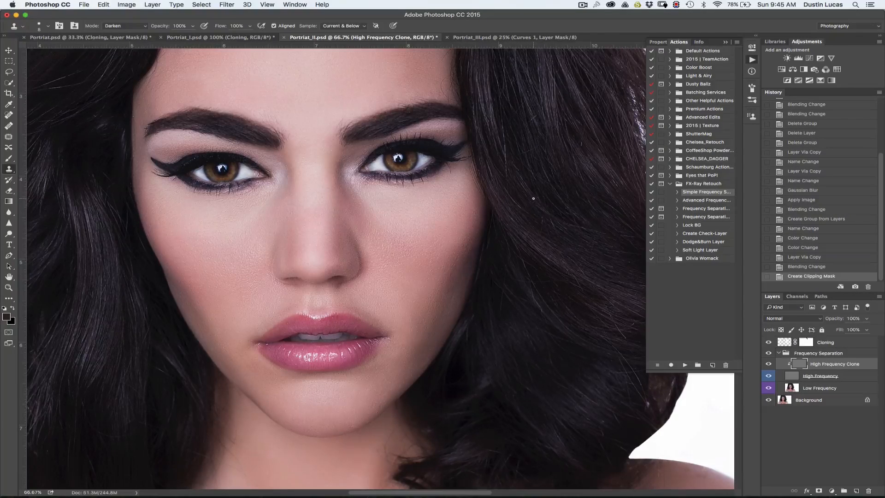
left_click(139, 21)
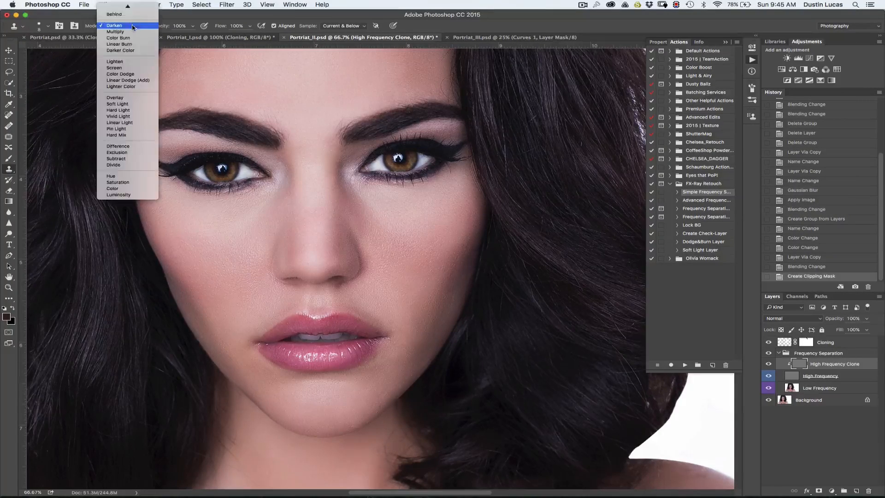
left_click(125, 8)
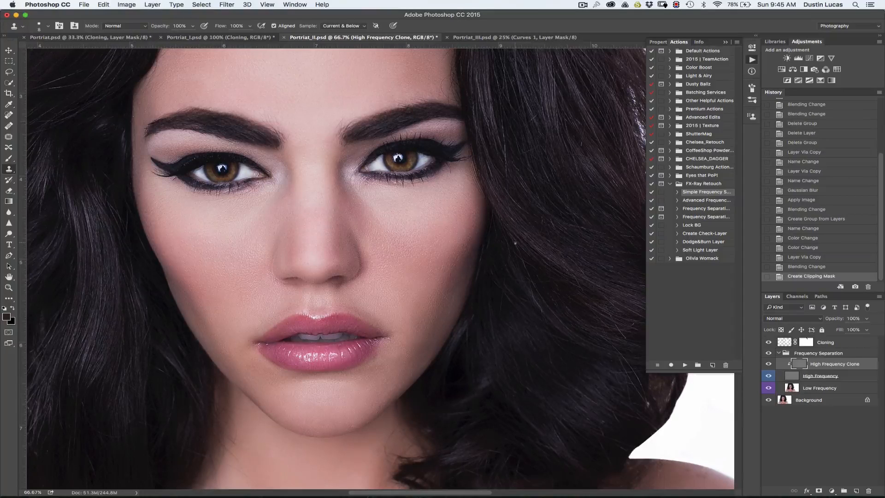
- Try cloning over the stray hair beside the cheek with Current & Below sampling, and undo the strokes
left_click_drag(540, 226, 537, 281)
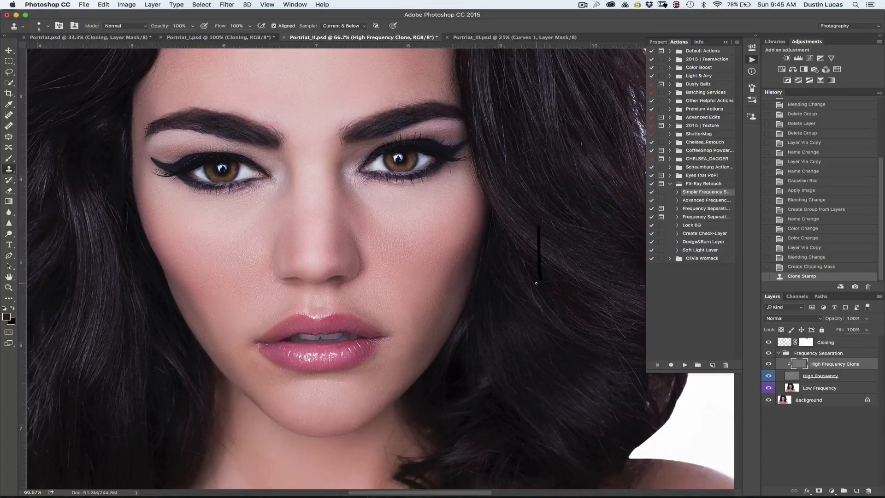
key("super+equal")
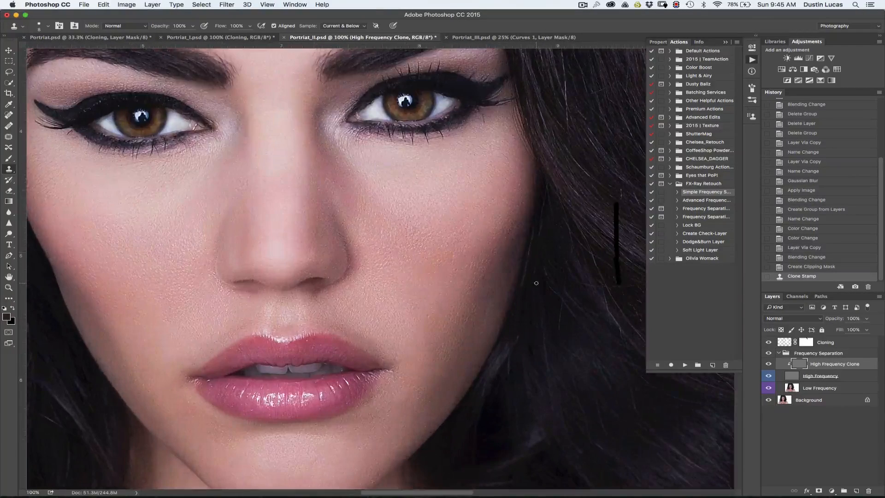
mouse_move(624, 289)
left_mouse_down()
mouse_move(605, 285)
mouse_move(514, 310)
mouse_move(515, 293)
mouse_move(535, 304)
mouse_move(561, 282)
left_mouse_up()
key("super+z")
left_click_drag(520, 251, 544, 264)
left_click_drag(503, 233, 525, 249)
left_click_drag(505, 217, 510, 220)
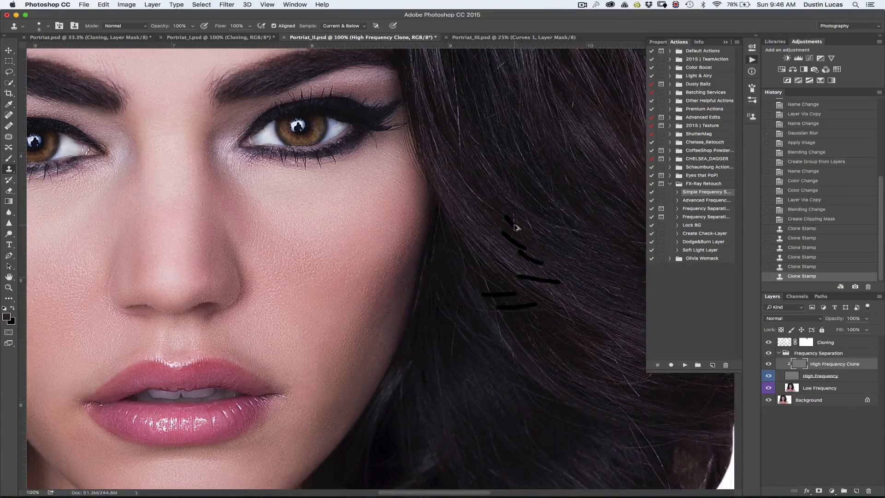
key("super+z")
key("alt+super+z")
key("alt+super+z")
key("alt+super+z")
key("alt+super+z")
key("alt+super+z")
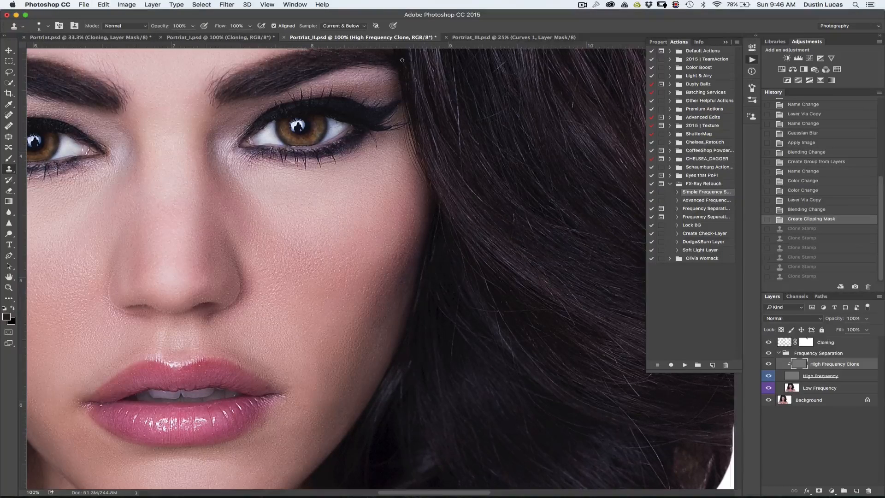
- Set the Clone Stamp to sample only the Current Layer and check the brush's size and hardness
left_click(355, 26)
left_click(340, 19)
left_click(562, 271)
left_click(560, 272)
key("super+alt+z")
key("super+alt+z")
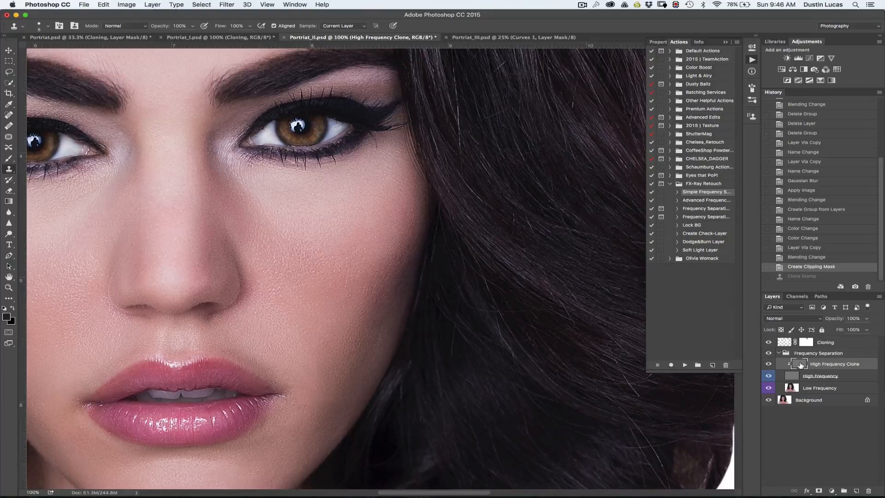
left_click(48, 26)
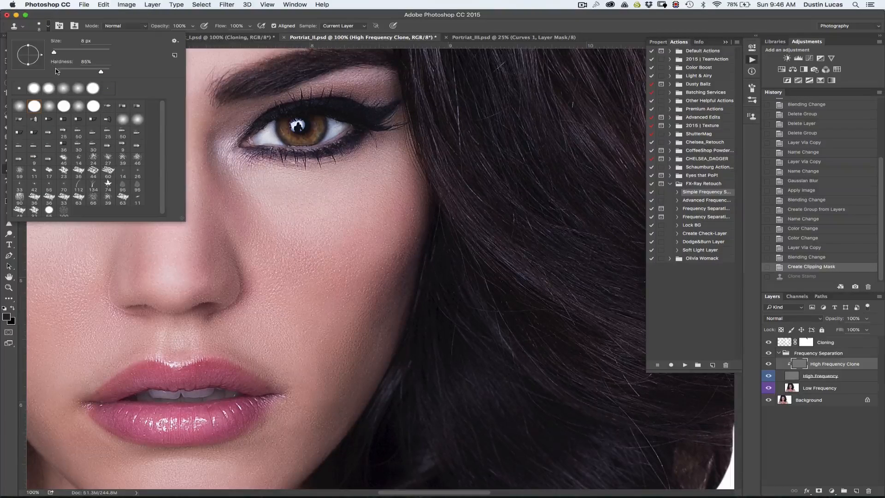
left_click_drag(57, 71, 60, 70)
left_click(166, 16)
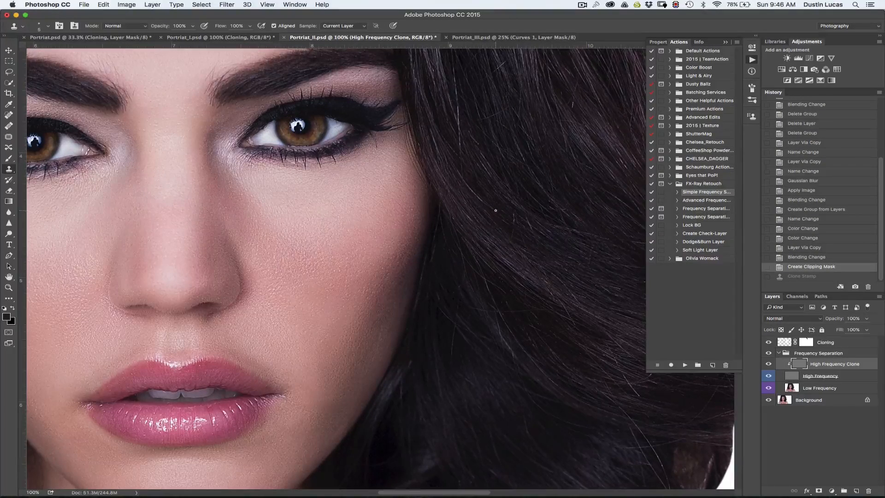
- Clone out the stray strands crossing the dark hair beside the face, working on High Frequency Clone at 200% zoom
key("super+plus")
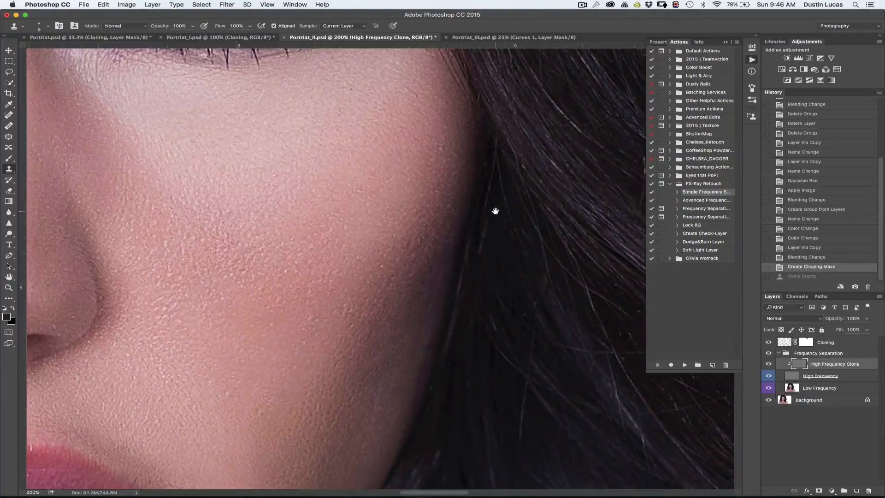
mouse_move(585, 198)
left_mouse_down()
mouse_move(377, 304)
mouse_move(409, 285)
mouse_move(288, 311)
mouse_move(361, 308)
mouse_move(355, 257)
left_mouse_up()
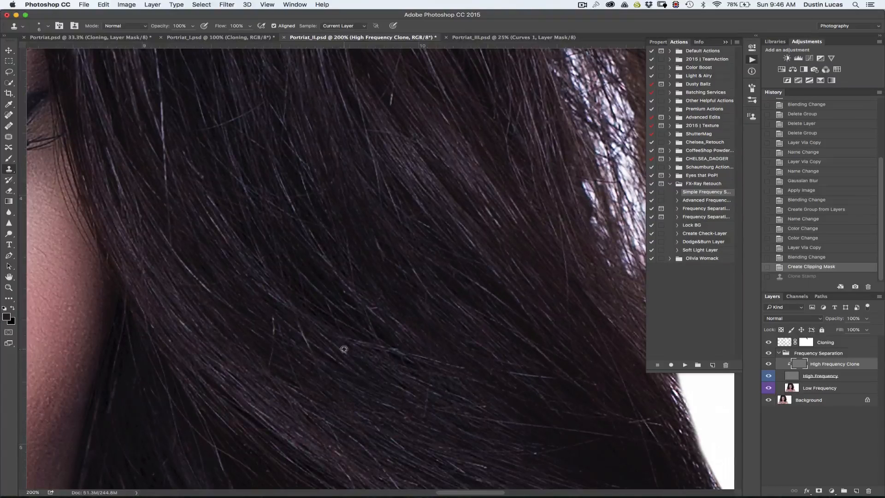
left_click_drag(366, 346, 463, 366)
left_click(398, 335, "alt")
mouse_move(409, 348)
left_mouse_down()
mouse_move(428, 362)
mouse_move(416, 352)
mouse_move(442, 363)
left_mouse_up()
left_click_drag(445, 357, 466, 368)
left_click_drag(413, 352, 428, 367)
left_click_drag(411, 355, 433, 374)
left_click_drag(415, 357, 436, 364)
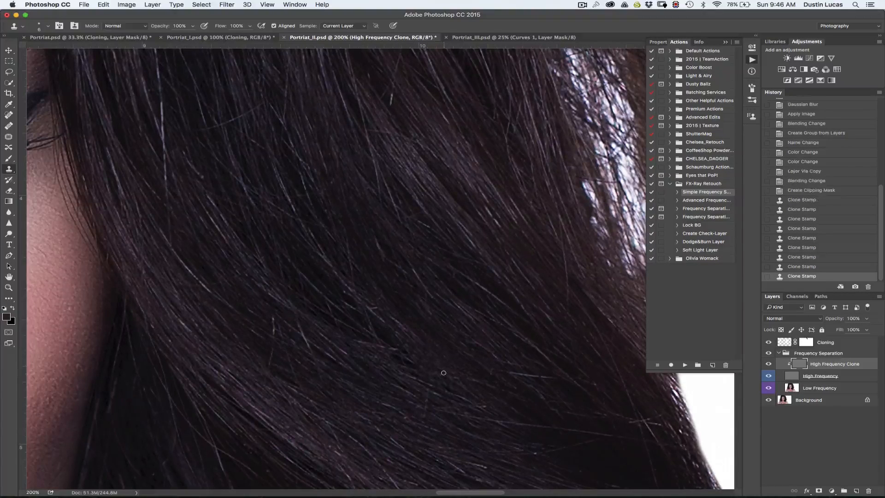
left_click(443, 366)
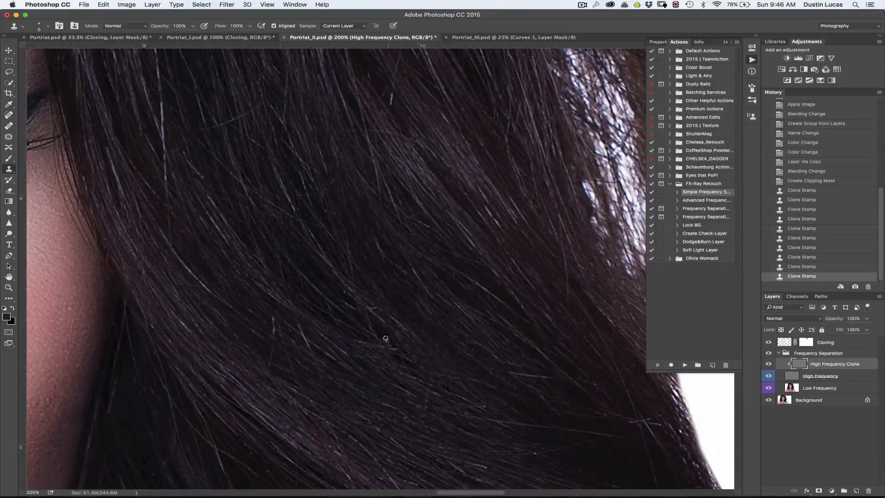
- Try cloning over more crossing strands from a new source in the same hair area, and undo those strokes
left_click(404, 314, "alt")
mouse_move(347, 306)
left_mouse_down()
mouse_move(398, 352)
mouse_move(404, 343)
left_mouse_up()
left_click_drag(378, 321, 415, 353)
left_click_drag(383, 319, 413, 361)
left_click_drag(393, 342, 406, 359)
mouse_move(399, 358)
left_mouse_down()
mouse_move(427, 368)
mouse_move(416, 362)
left_mouse_up()
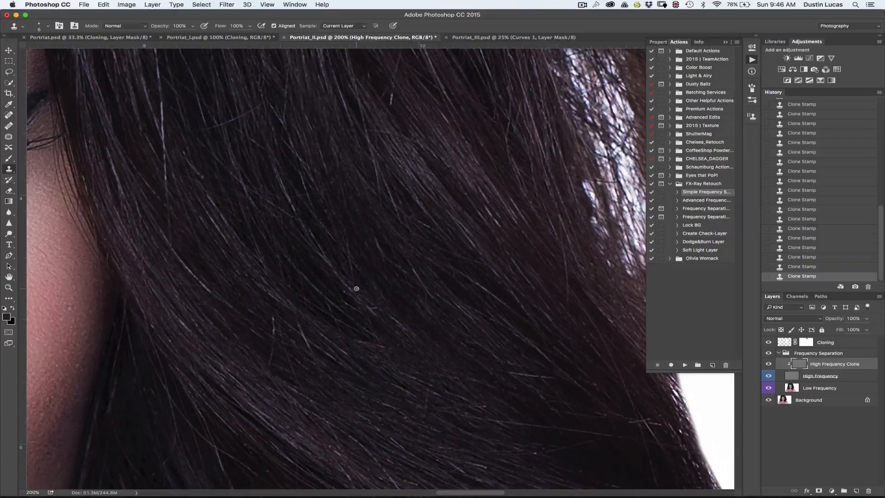
key("super+z")
key("super+alt+z")
key("super+alt+z")
key("super+alt+z")
key("super+alt+z")
key("super+alt+z")
key("super+alt+z")
key("super+alt+z")
key("super+alt+z")
key("super+alt+z")
- Examine the strand direction and stray hairs from the side of the face up to the forehead hairline
left_click_drag(438, 300, 396, 343)
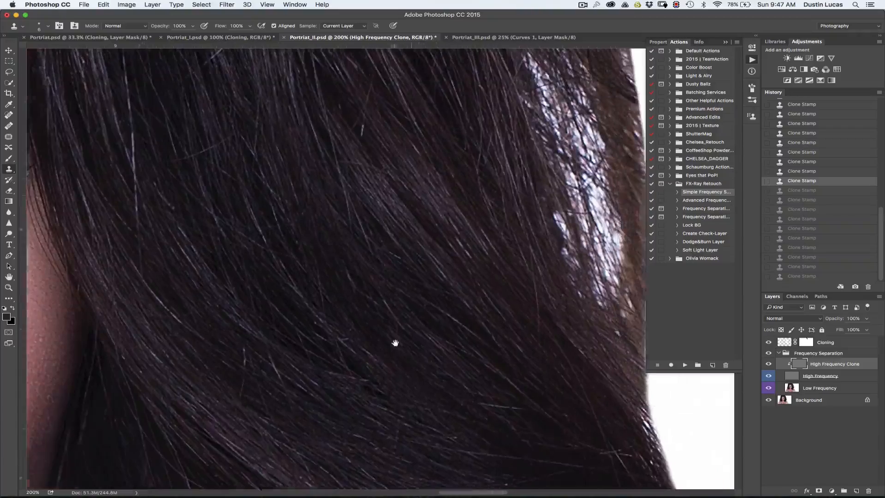
left_click_drag(394, 269, 478, 339)
left_click_drag(358, 345, 346, 314)
left_click_drag(347, 230, 355, 374)
left_click_drag(357, 249, 358, 415)
left_click_drag(346, 271, 354, 324)
left_click_drag(295, 196, 418, 230)
left_click_drag(313, 276, 364, 255)
left_click_drag(318, 277, 364, 258)
left_click_drag(277, 268, 405, 214)
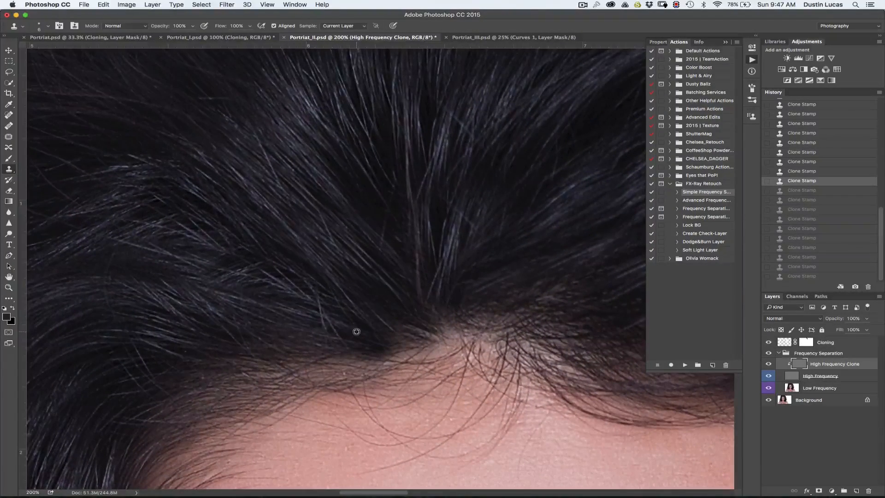
- Clone out a stray strand in the hair just above the forehead hairline with short dabs
left_click(312, 317)
left_click(318, 313)
left_click(322, 317)
left_click(327, 322)
left_click(330, 326)
left_click(335, 330)
left_click(334, 330)
left_click(344, 341)
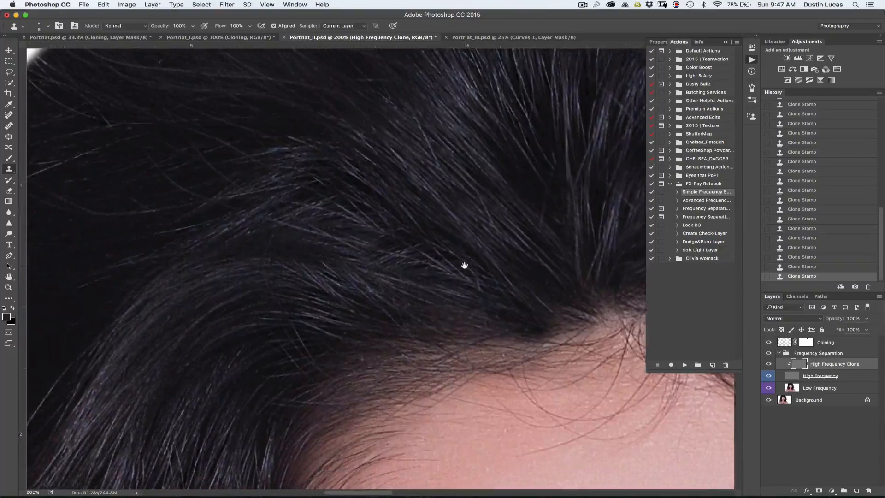
- Review the hair across the whole portrait and at 100% zoom beside the lips and chin
left_click_drag(306, 287, 352, 176)
key("super+minus")
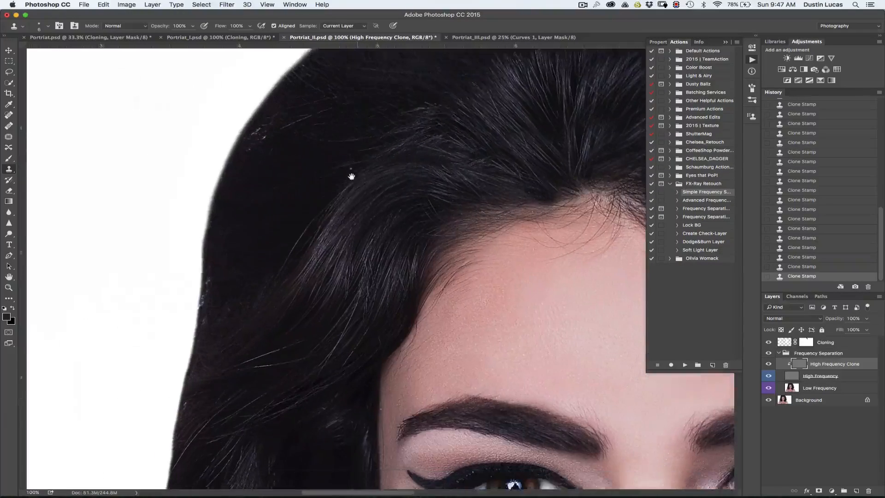
key("super+minus")
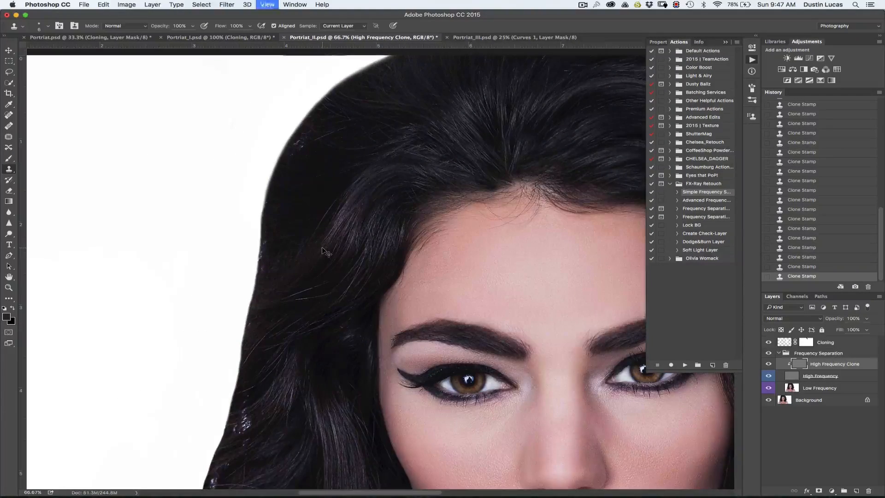
key("super+0")
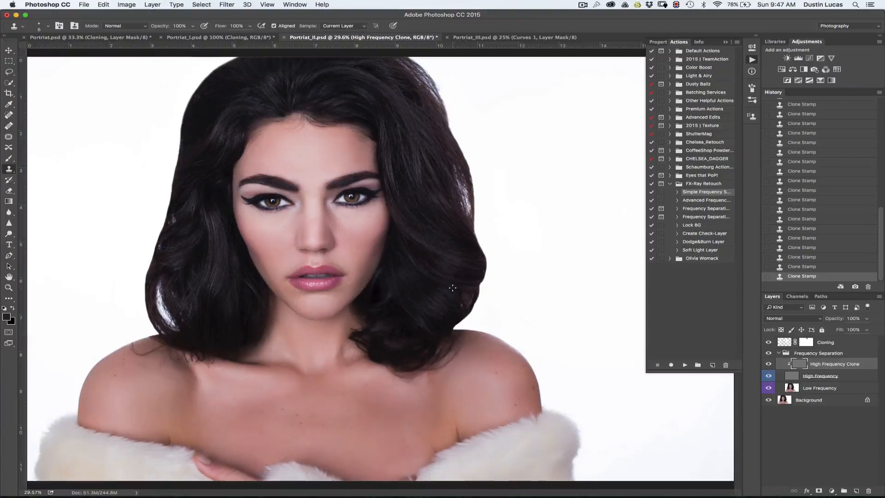
key("super+1")
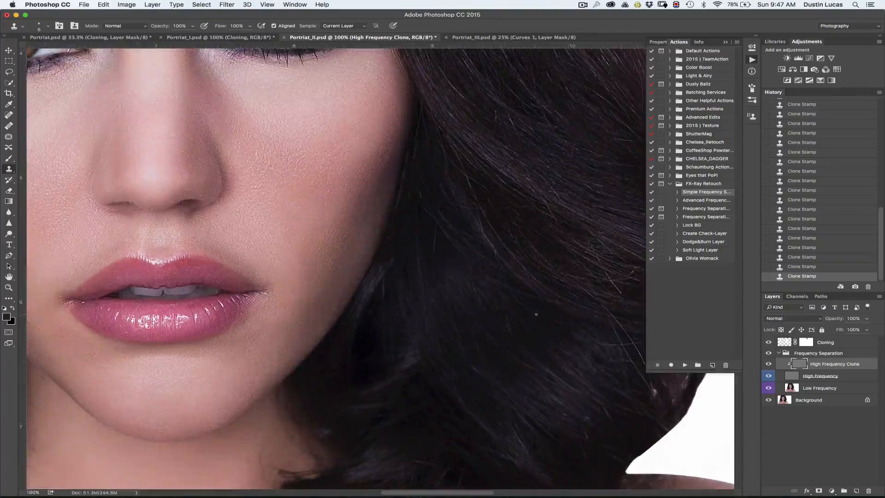
- Clone out the bright stray strand crossing the dark hair beside the cheek, resampling nearby hair texture at 200% zoom
left_click_drag(537, 314, 405, 307)
key("super+plus")
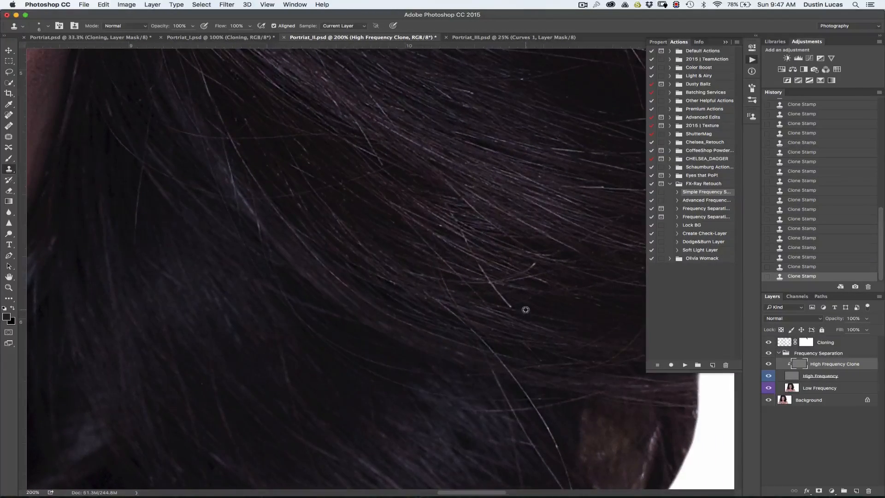
mouse_move(510, 306)
left_mouse_down()
mouse_move(492, 282)
mouse_move(471, 281)
mouse_move(503, 282)
mouse_move(479, 275)
mouse_move(501, 281)
mouse_move(481, 242)
mouse_move(480, 263)
mouse_move(464, 266)
mouse_move(492, 272)
left_mouse_up()
left_click(473, 281, "alt")
left_click(475, 276, "alt")
left_click(467, 266, "alt")
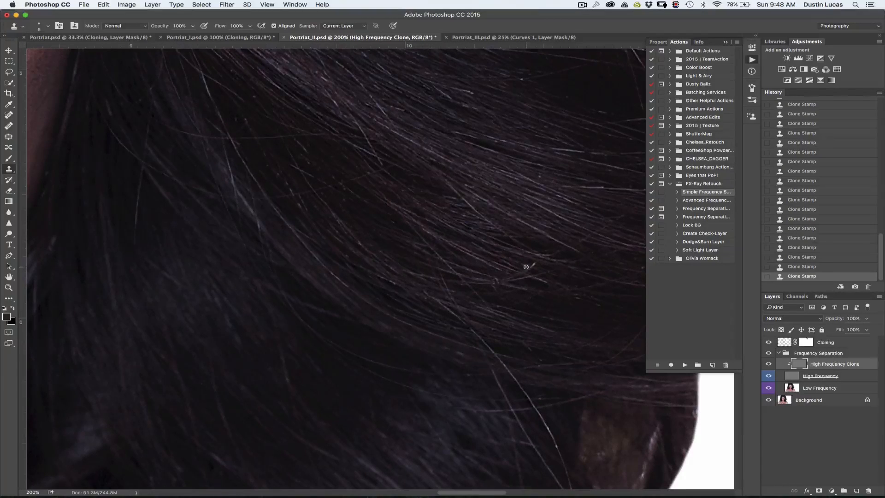
- Clone out the upper end of the long stray strand in the hair beside the chin at 200% zoom
key("super+0")
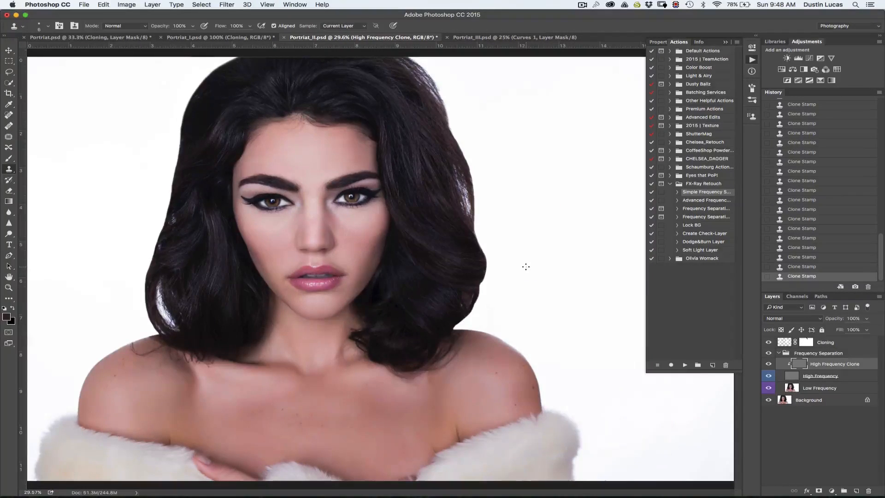
key("super+plus")
key("super+plus")
key("super+plus")
key("super+plus")
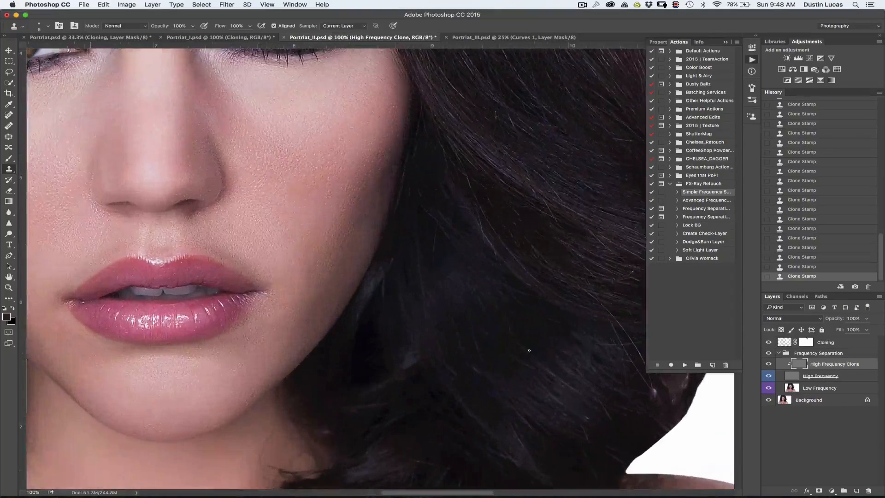
left_click_drag(529, 351, 421, 320)
key("super+plus")
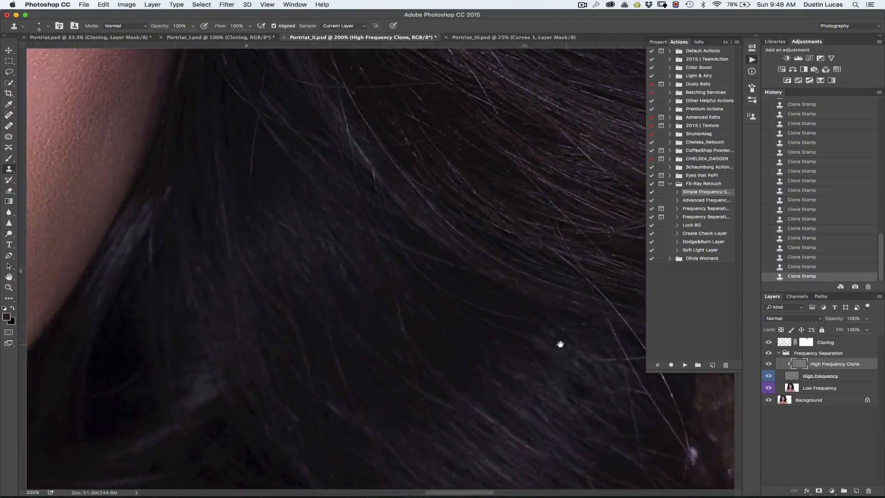
left_click_drag(560, 344, 439, 340)
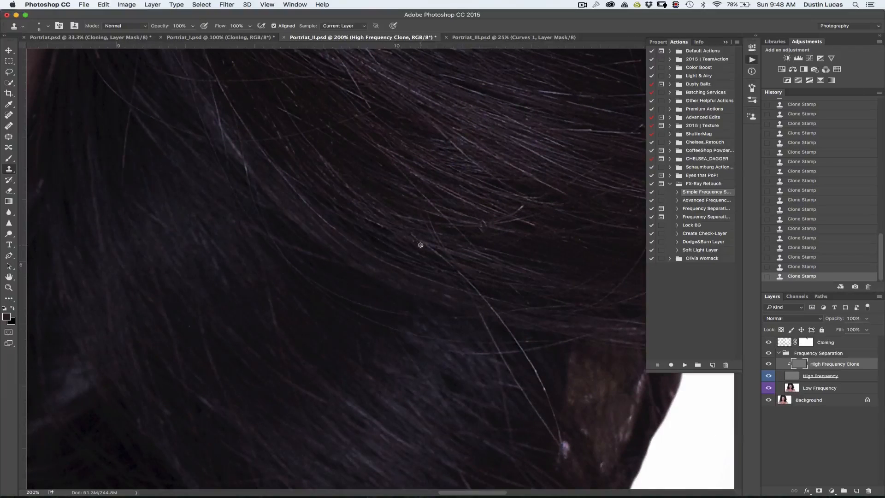
left_click_drag(423, 243, 464, 275)
- Compare the hair with the history state of the first clone stroke, and restore the latest state
scroll(847, 163, "up", 15)
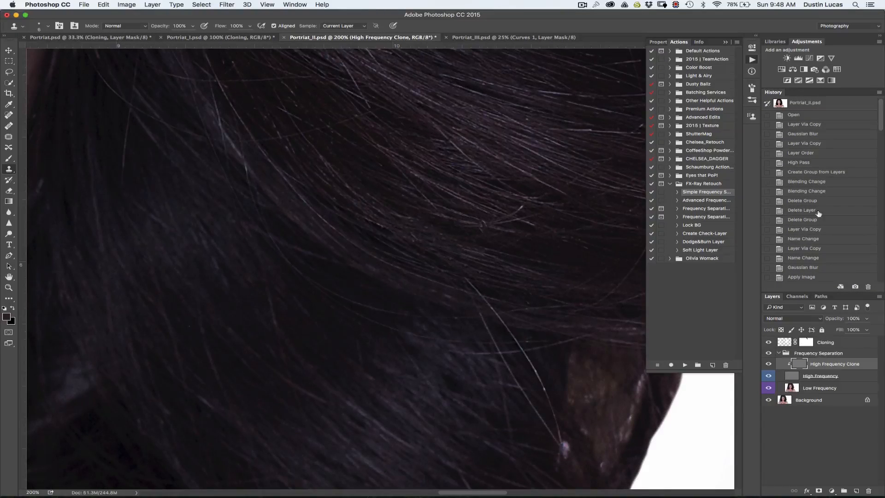
scroll(818, 265, "down", 10)
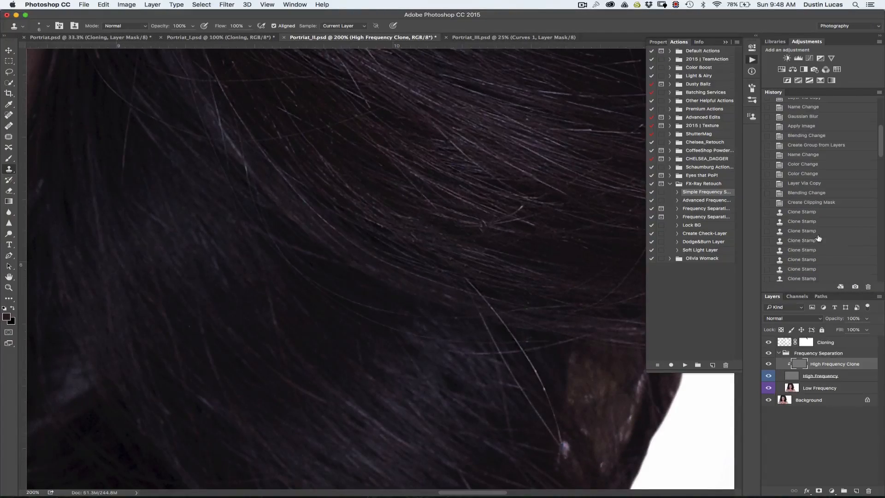
left_click(815, 213)
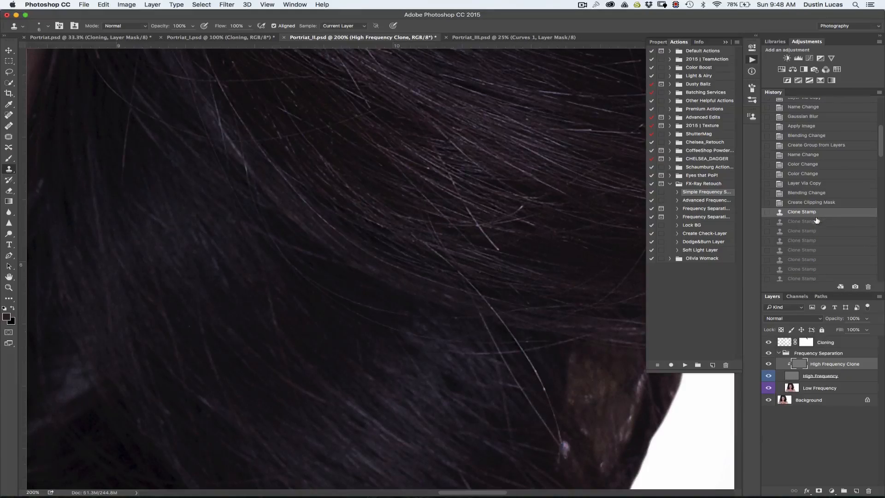
key("super+z")
key("super+z")
key("super+z")
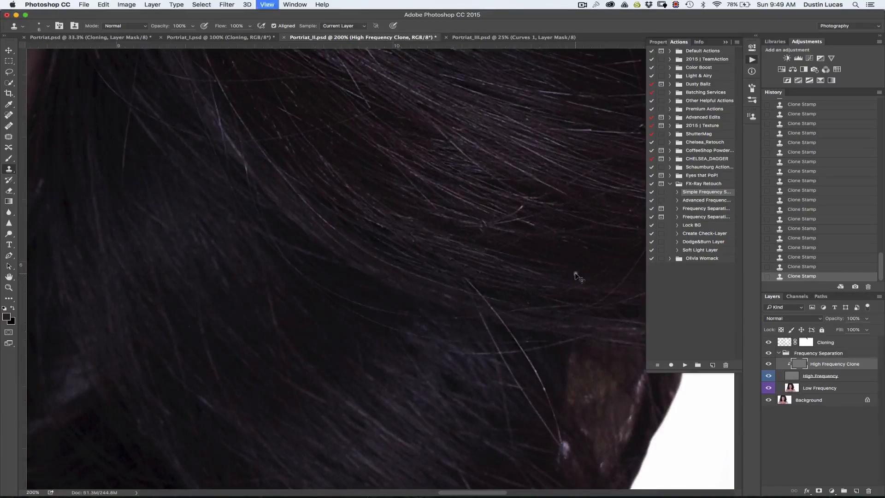
- Review the retouched hair at several zoom levels, from the whole head to close-ups beside the face
key("super+minus")
key("super+minus")
key("super+minus")
key("super+plus")
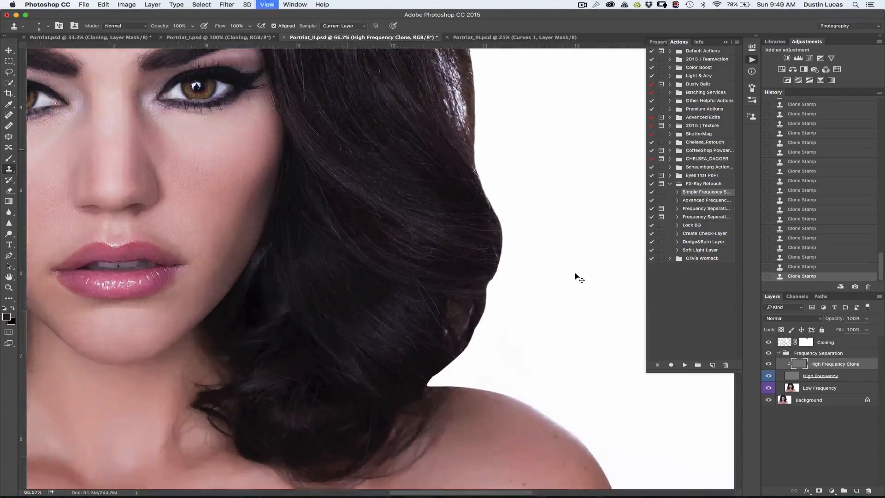
key("super+plus")
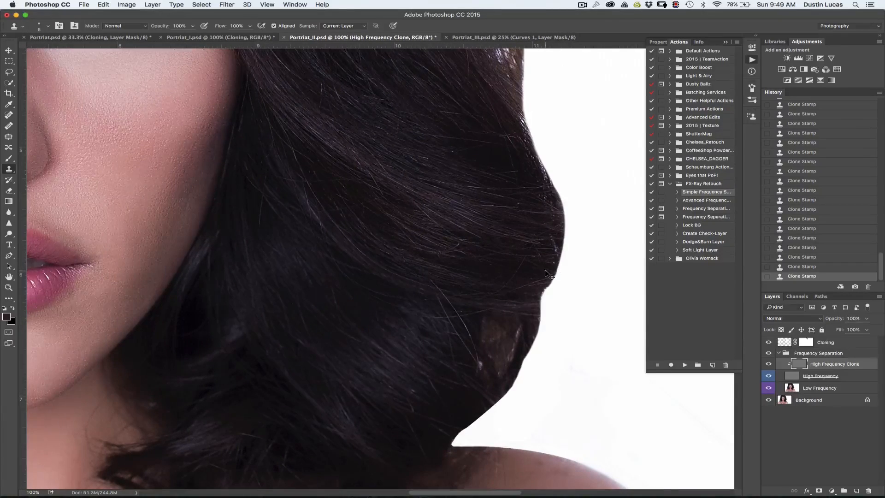
key("super+minus")
key("super+plus")
key("super+plus")
key("super+plus")
key("super+plus")
key("super+minus")
key("super+minus")
key("super+minus")
key("super+minus")
key("super+minus")
key("super+minus")
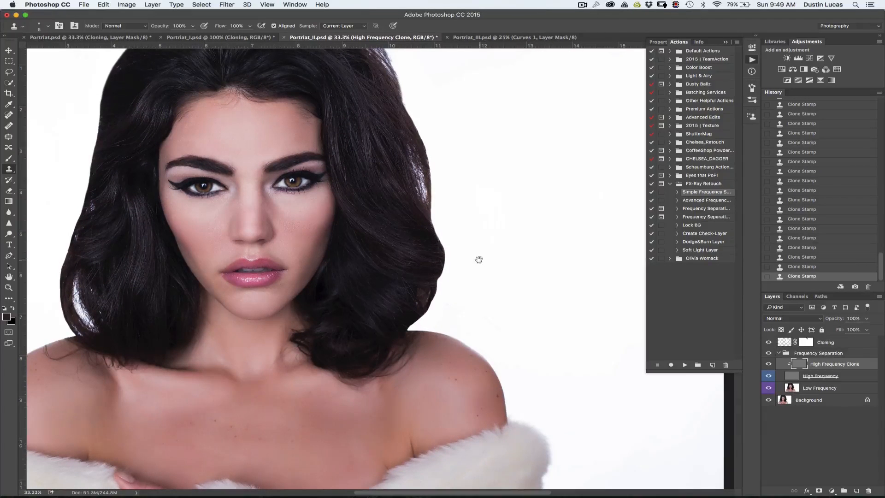
left_click_drag(479, 259, 552, 277)
key("super+plus")
key("super+plus")
key("super+plus")
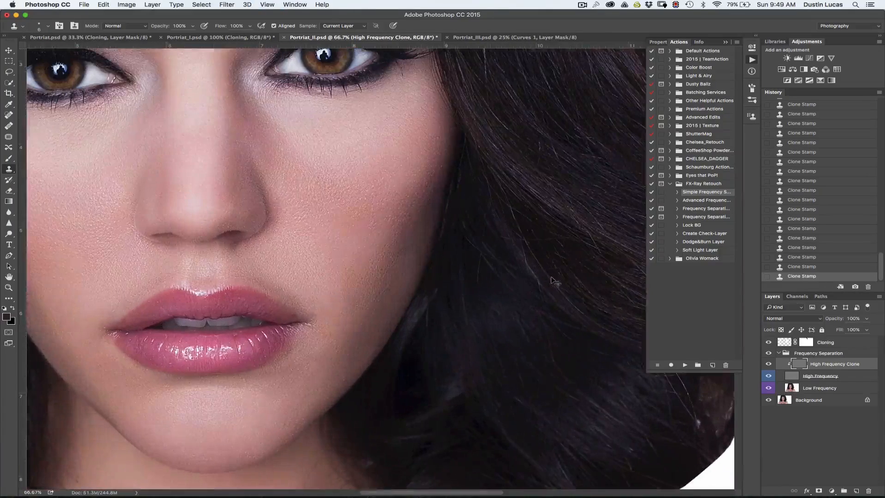
- Activate the Cloning layer and sample clean neck skin below the chin, using a larger clone brush
left_click_drag(312, 360, 352, 187)
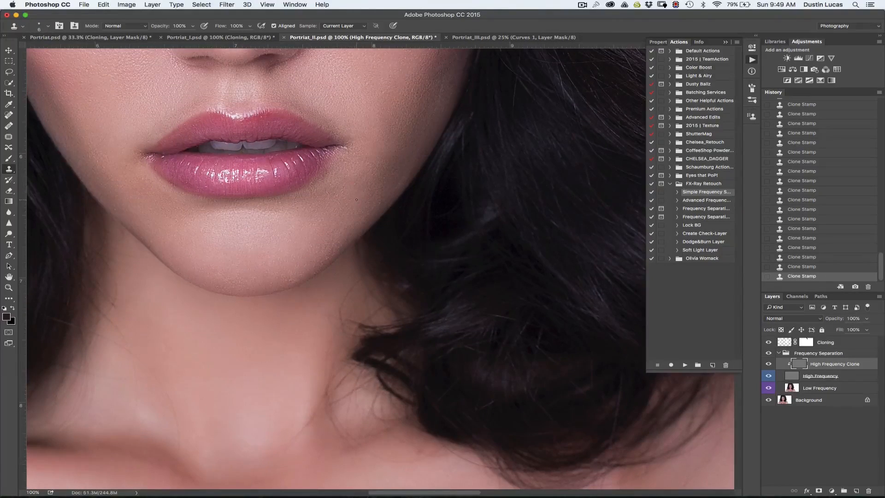
key("super+plus")
left_click_drag(340, 355, 352, 288)
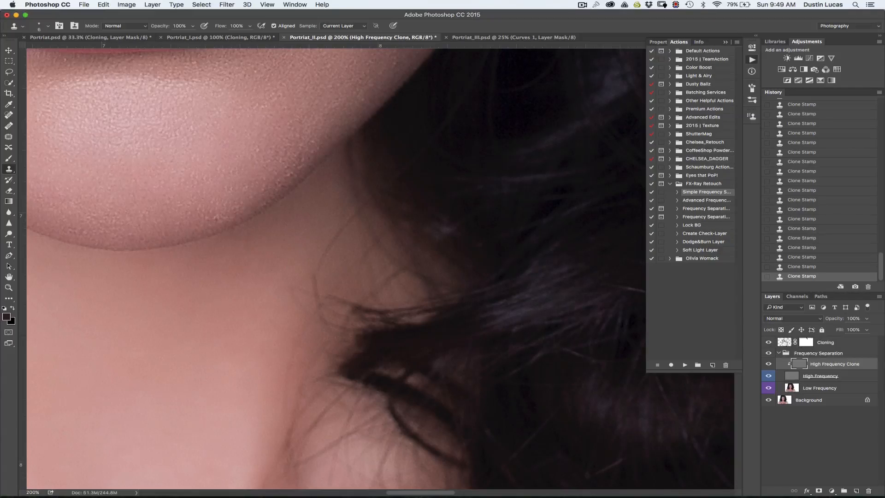
left_click(785, 344)
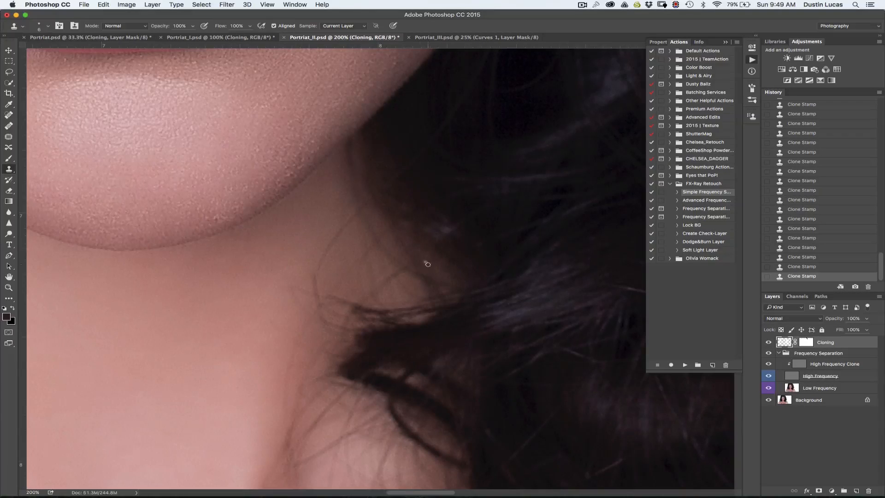
left_click(298, 225, "alt")
key("bracketright")
key("bracketright")
key("bracketright")
- Set the clone sampling to All Layers, try a stroke over the loose neck hair, and undo it
left_click(343, 26)
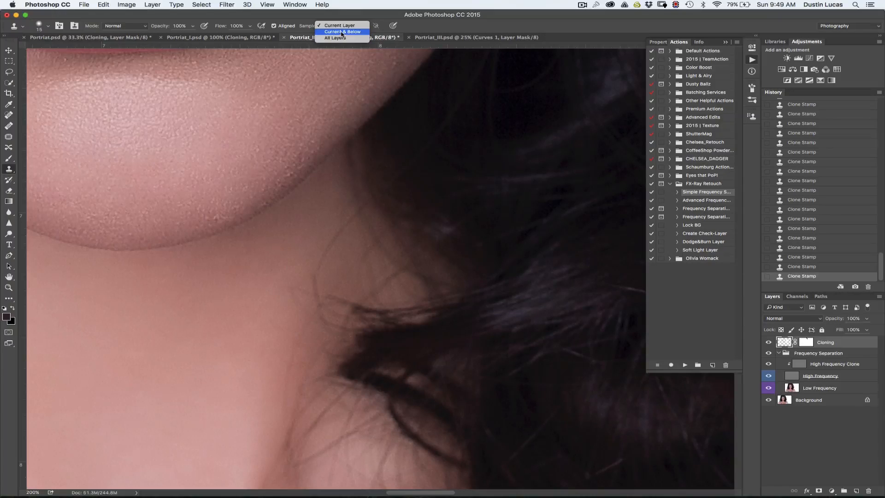
left_click(335, 38)
key("bracketleft")
key("bracketleft")
key("bracketright")
left_click_drag(346, 225, 320, 266)
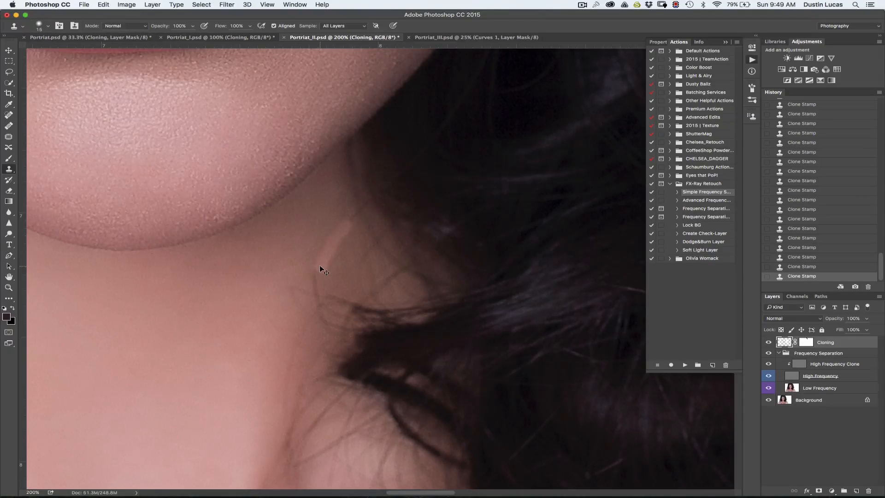
key("super+z")
- Set the clone sampling to Current & Below and try cloning over the loose curved hair on the neck
left_click(336, 26)
left_click(341, 19)
left_click_drag(345, 228, 323, 269)
key("super+z")
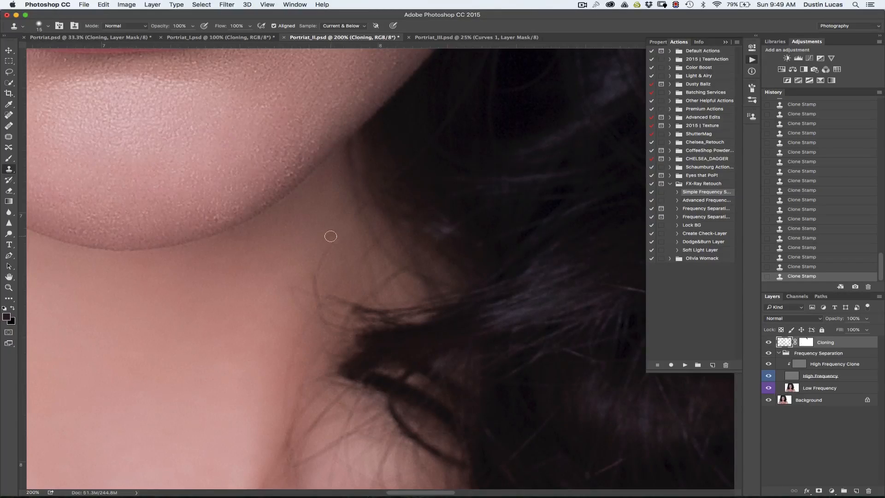
mouse_move(322, 258)
left_mouse_down()
mouse_move(313, 286)
mouse_move(300, 290)
left_mouse_up()
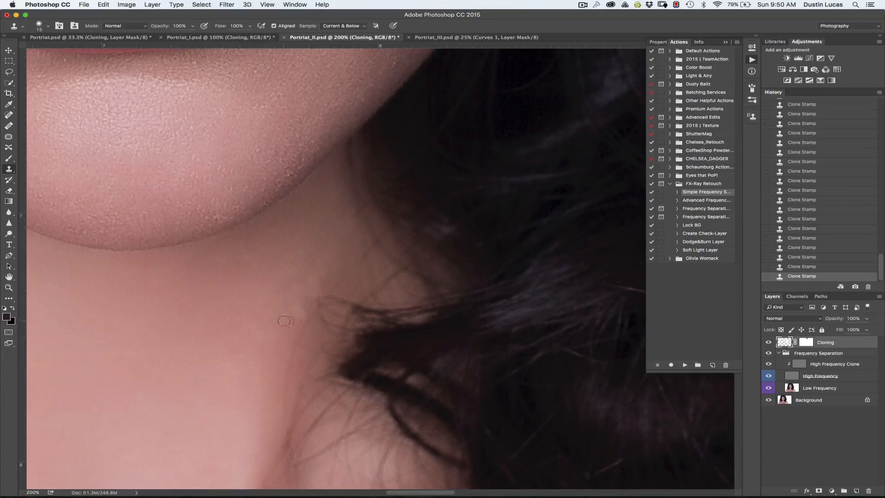
left_click_drag(315, 320, 317, 293)
key("super+z")
- Try cloning the neck hair near the jaw from a new source, and undo several strokes on the Cloning layer
left_click(353, 235, "alt")
mouse_move(361, 224)
left_mouse_down()
mouse_move(378, 241)
mouse_move(329, 214)
mouse_move(375, 235)
mouse_move(361, 224)
mouse_move(365, 233)
mouse_move(355, 193)
left_mouse_up()
key("super+z")
key("super+alt+z")
key("super+alt+z")
key("super+alt+z")
key("super+alt+z")
key("super+alt+z")
key("super+alt+z")
key("super+alt+z")
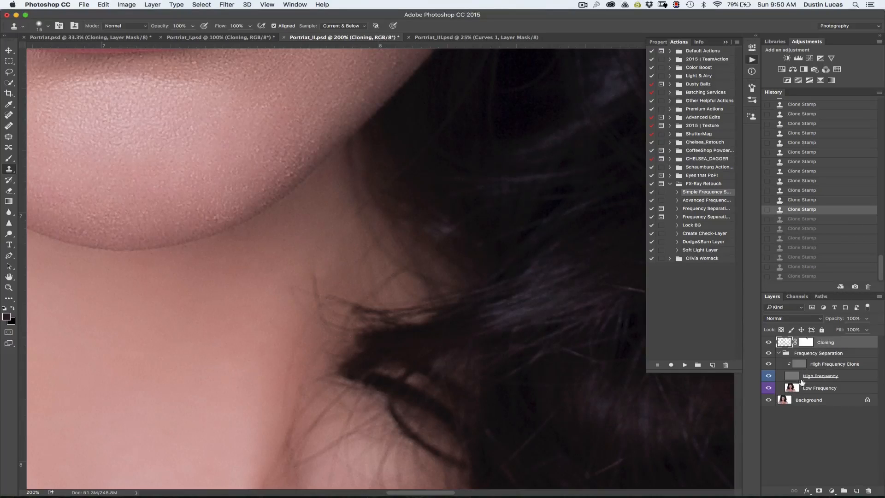
- Return to the High Frequency Clone layer and step the history back to before the neck strokes
left_click(799, 366)
key("bracketleft")
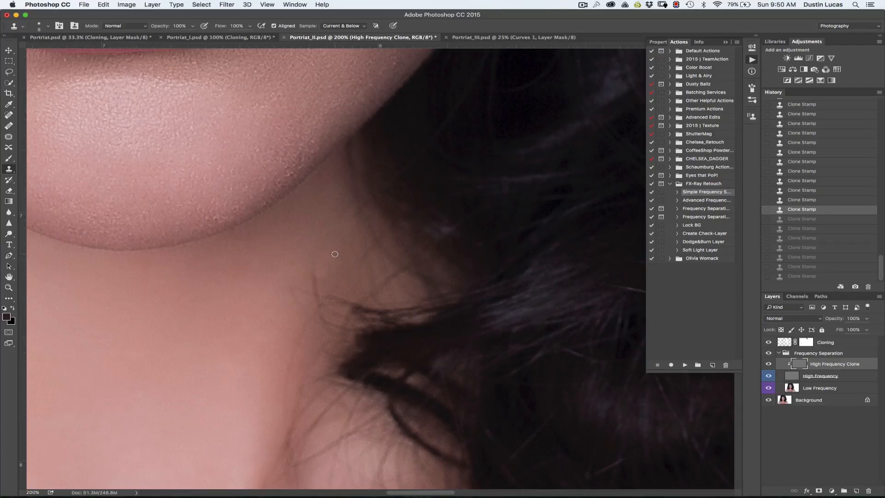
left_click(807, 182)
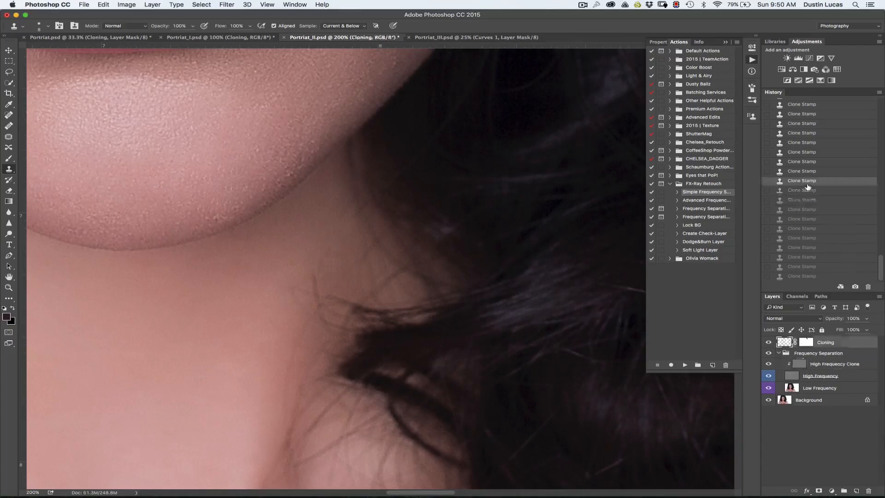
left_click(808, 171)
left_click(808, 152)
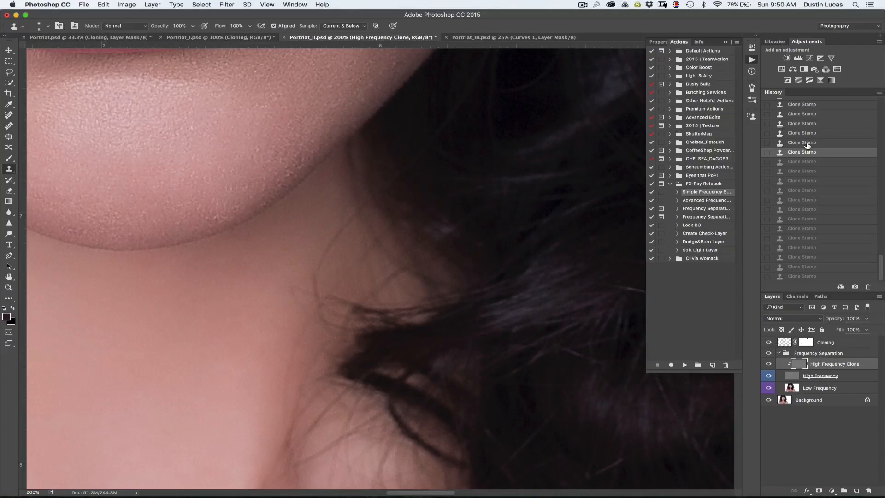
left_click(808, 143)
left_click(807, 153)
left_click(805, 163)
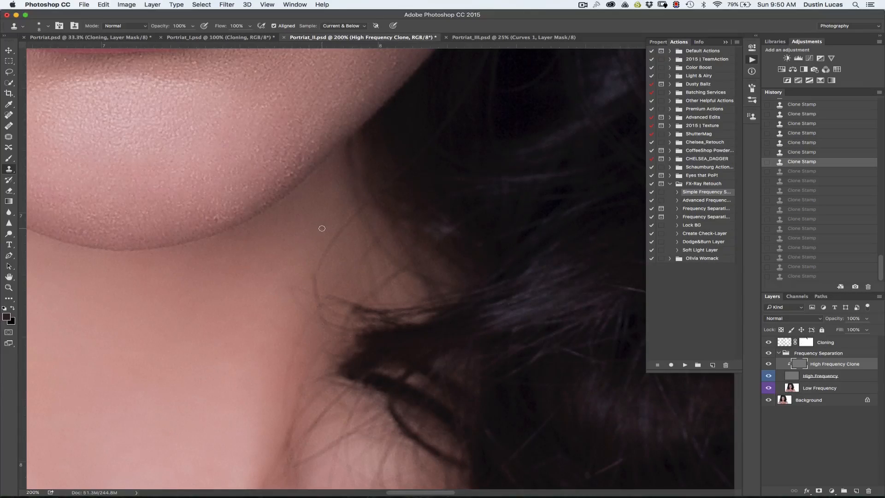
- Undo a trial stroke, set the clone sampling to Current Layer, and clone out the loose curved hair below the jaw
left_click_drag(351, 217, 348, 221)
key("super+z")
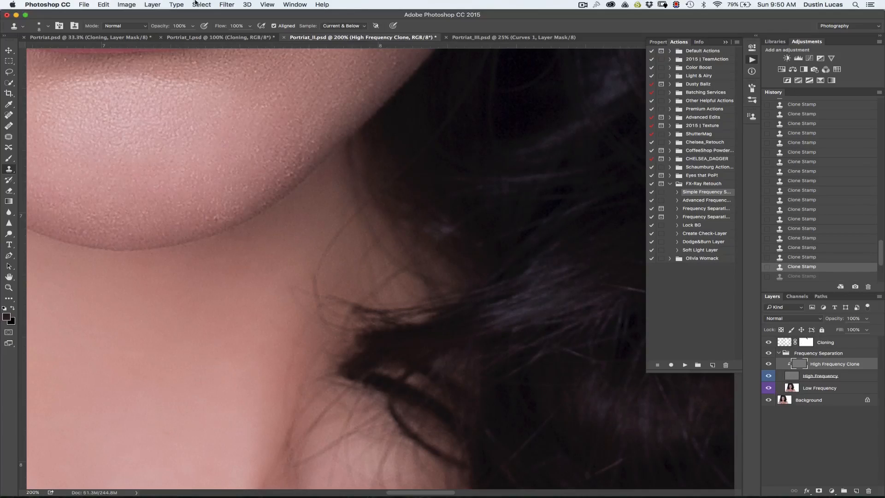
left_click(348, 27)
left_click(342, 17)
left_click(330, 220, "alt")
left_click_drag(316, 271, 298, 278)
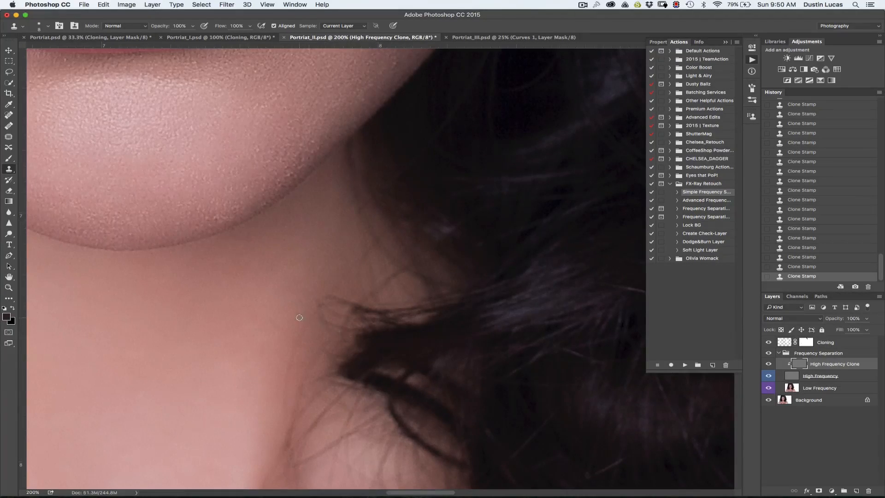
- Clone out the fine hairs along the neck crease beside the curl with a larger brush
scroll(300, 318, "down", 10)
scroll(294, 254, "up", 10)
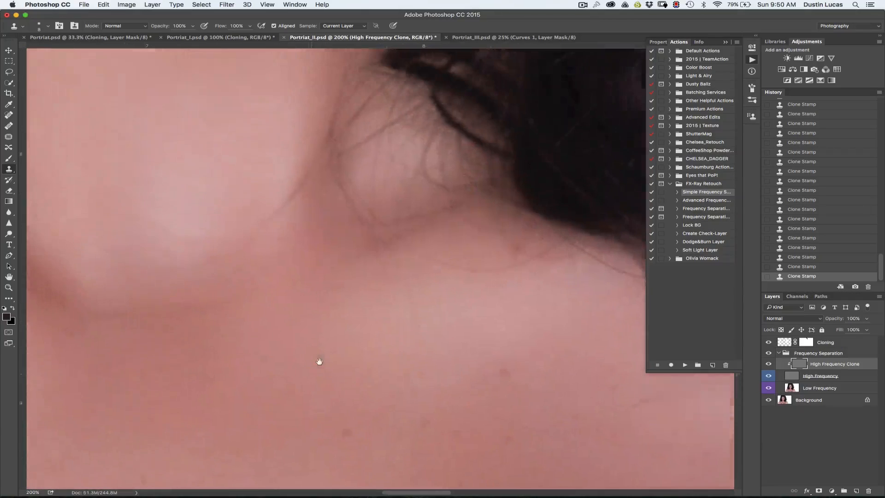
left_click(285, 279, "alt")
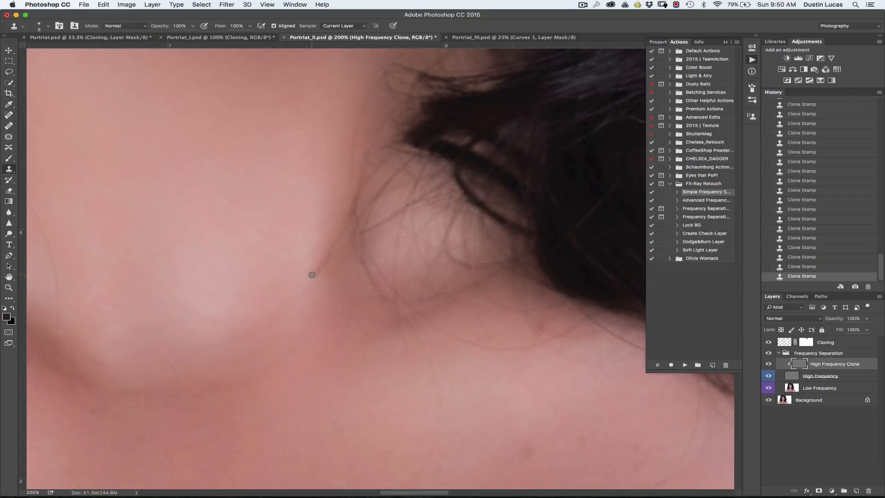
key("bracketright")
left_click_drag(353, 233, 353, 212)
left_click_drag(358, 243, 355, 187)
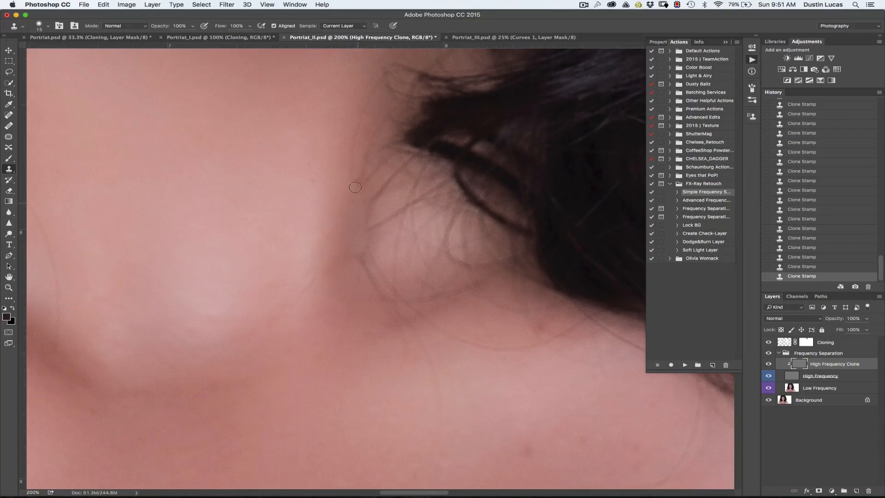
- Clone over the thin curved hair on the opposite side of the neck with a smaller brush and nearby skin source
scroll(314, 229, "up", 3)
key("bracketleft")
key("bracketleft")
key("bracketleft")
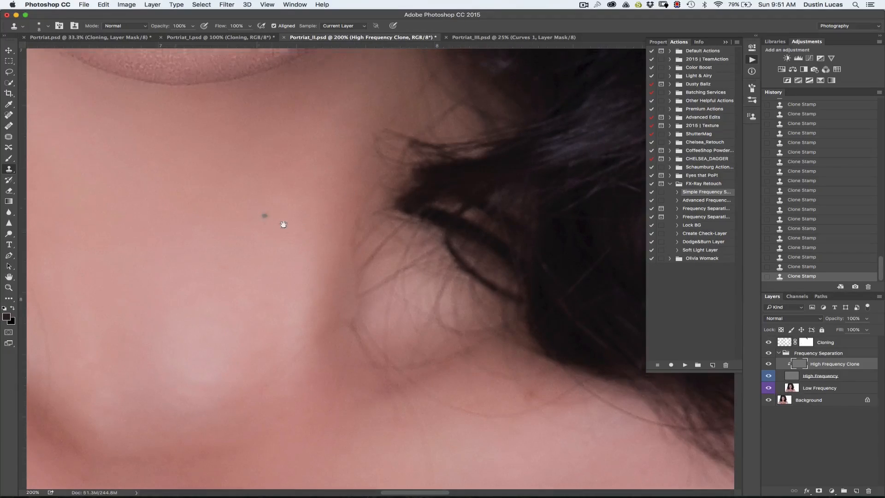
scroll(283, 223, "left", 10)
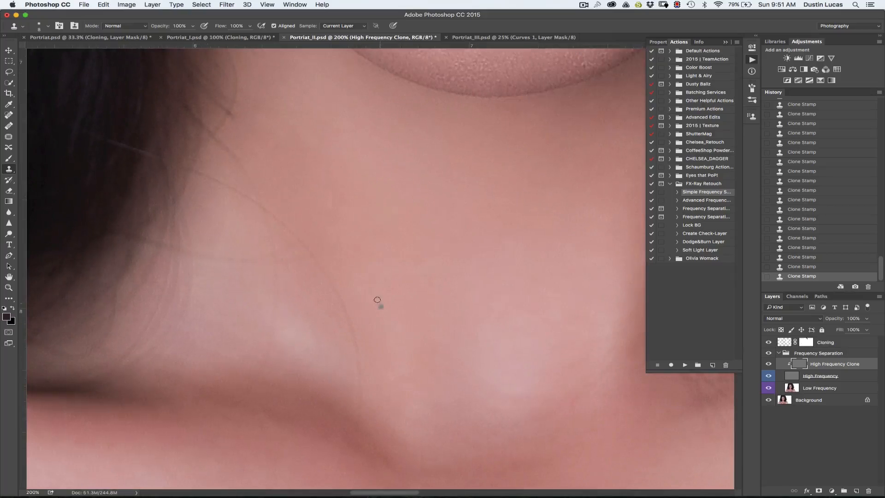
left_click(336, 245, "alt")
left_click_drag(319, 260, 320, 264)
- Compare the neck before and after the recent clone strokes using an earlier history state
key("super+z")
left_click(818, 249)
key("super+z")
key("super+z")
left_click(818, 250)
key("super+z")
- Clone out the curved stray hairs below the centre of the forehead hairline with a larger brush and nearby skin source
key("super+minus")
left_click_drag(454, 223, 448, 428)
left_click_drag(403, 75, 413, 286)
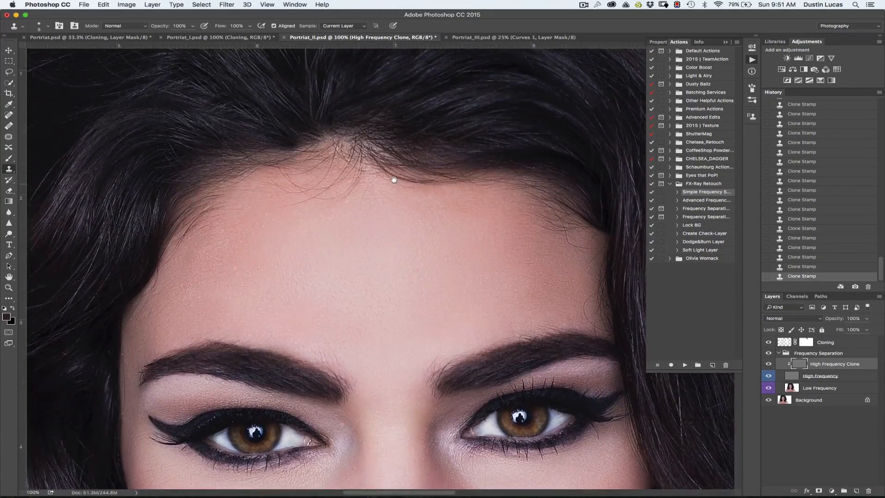
key("super+space")
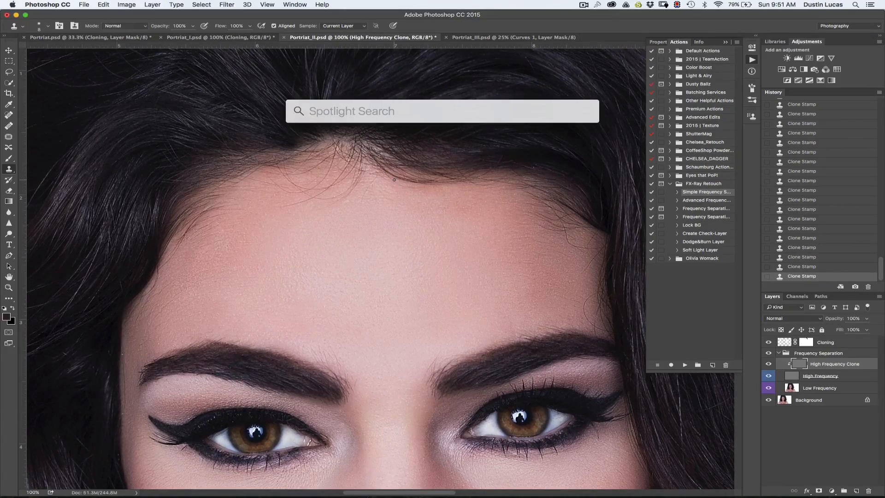
key("Escape")
key("super+plus")
key("super+plus")
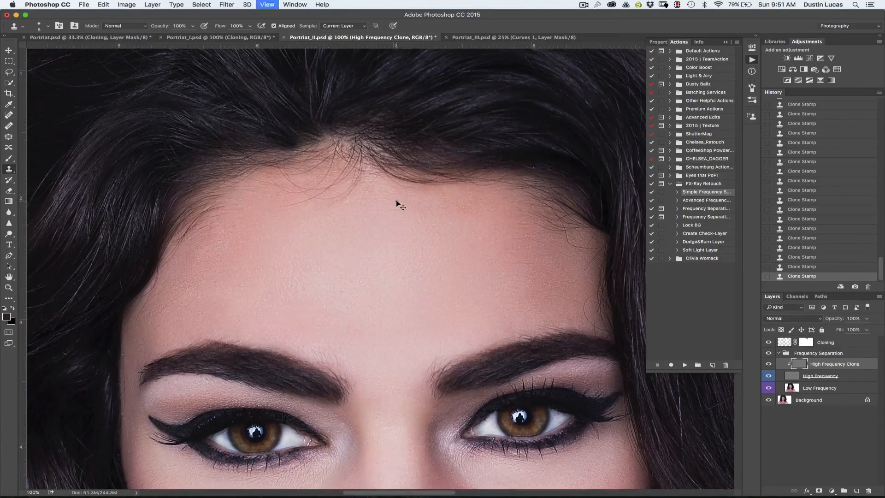
key("super+minus")
key("super+minus")
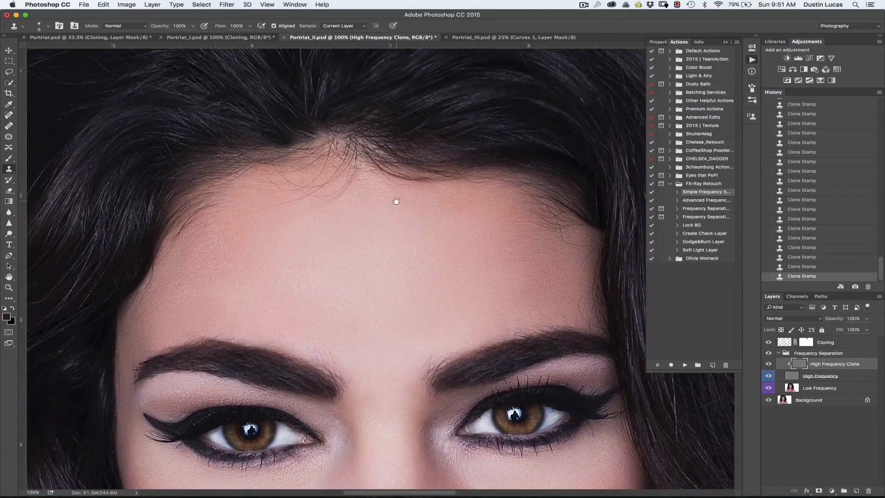
left_click_drag(396, 200, 388, 214)
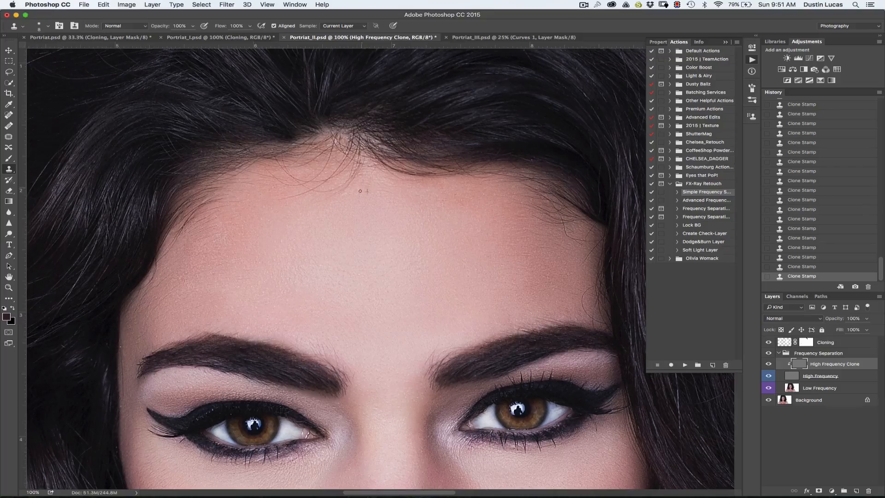
key("bracketright")
left_click(365, 180, "alt")
mouse_move(359, 171)
left_mouse_down()
mouse_move(348, 188)
mouse_move(324, 189)
left_mouse_up()
left_click(351, 210, "alt")
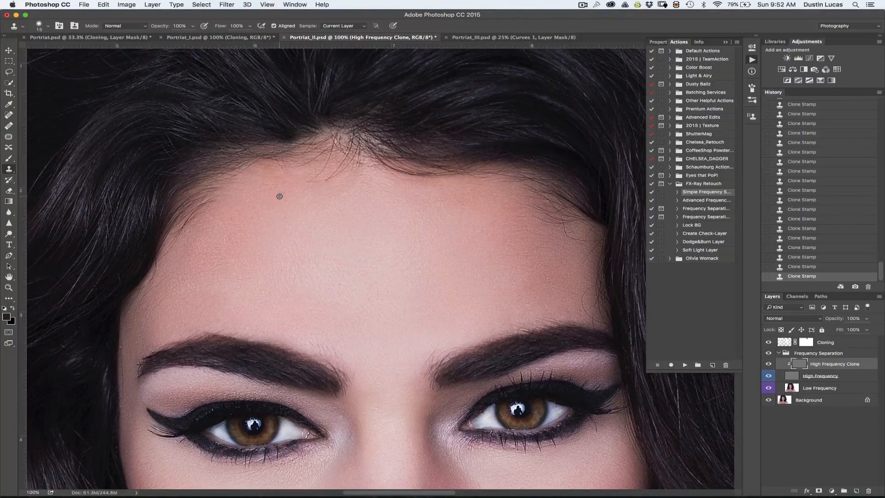
- Compare the forehead hairline before and after the recent clone strokes using an earlier history state
key("super+plus")
left_click_drag(280, 196, 542, 306)
left_click(825, 134)
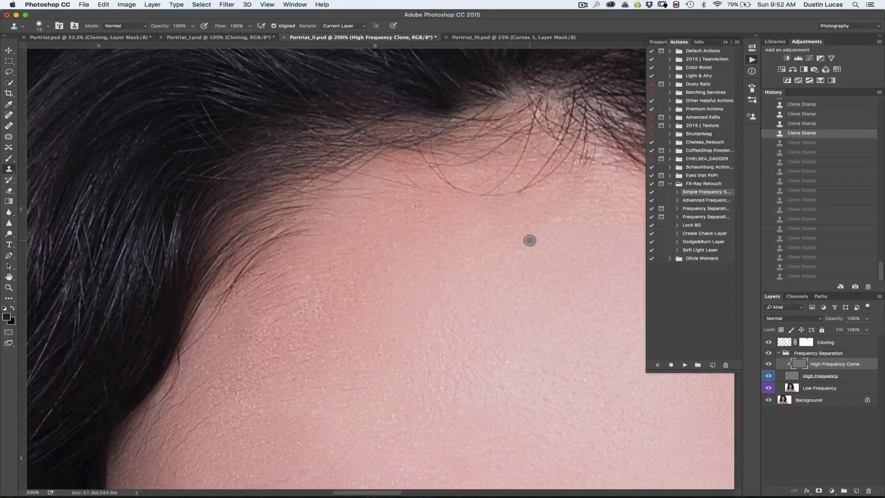
key("super+z")
key("super+z")
key("super+z")
key("super+z")
key("super+z")
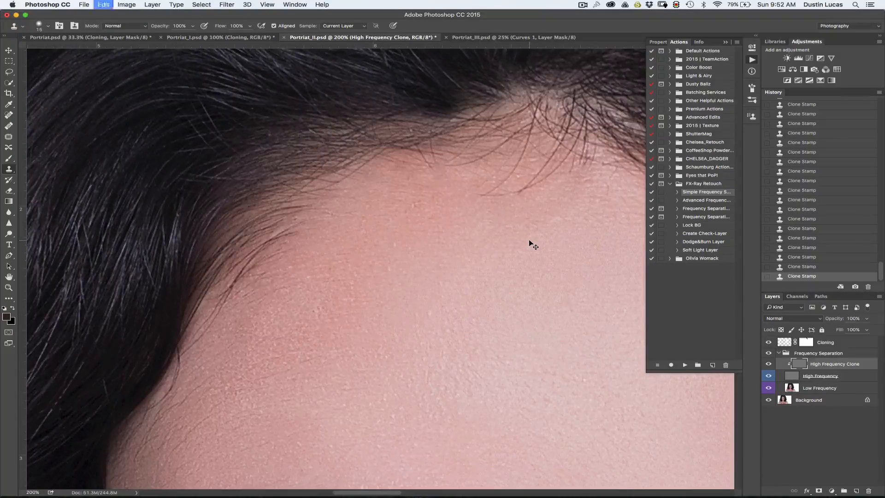
key("super+z")
key("super+z")
- Clone out the remaining strands below the central hairline with a smaller brush, and the flyaway hairs at the temple with a larger one
key("bracketleft")
key("bracketleft")
mouse_move(544, 180)
left_mouse_down()
mouse_move(485, 194)
mouse_move(508, 176)
mouse_move(503, 184)
left_mouse_up()
key("bracketright")
key("bracketright")
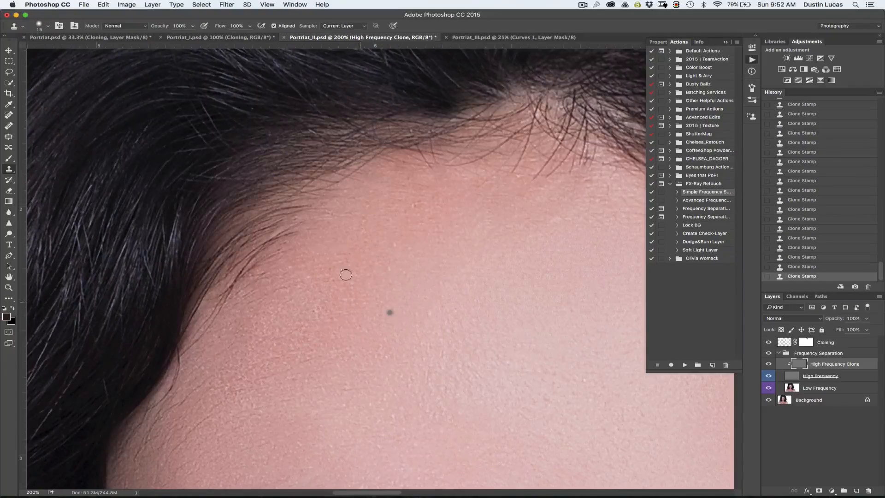
mouse_move(313, 213)
left_mouse_down()
mouse_move(283, 243)
mouse_move(308, 210)
mouse_move(293, 198)
mouse_move(256, 254)
left_mouse_up()
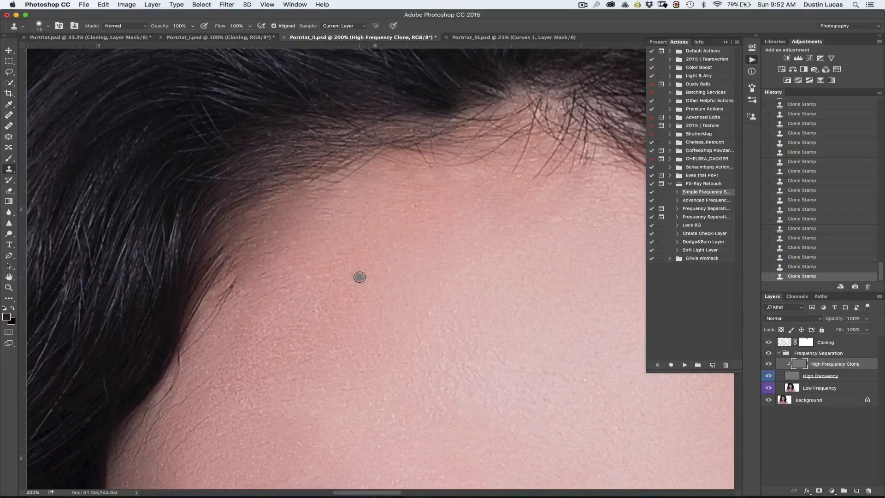
- Step back through the last four clone strokes to review the temple hairline, and collapse the Actions panel
key("super+minus")
key("super+minus")
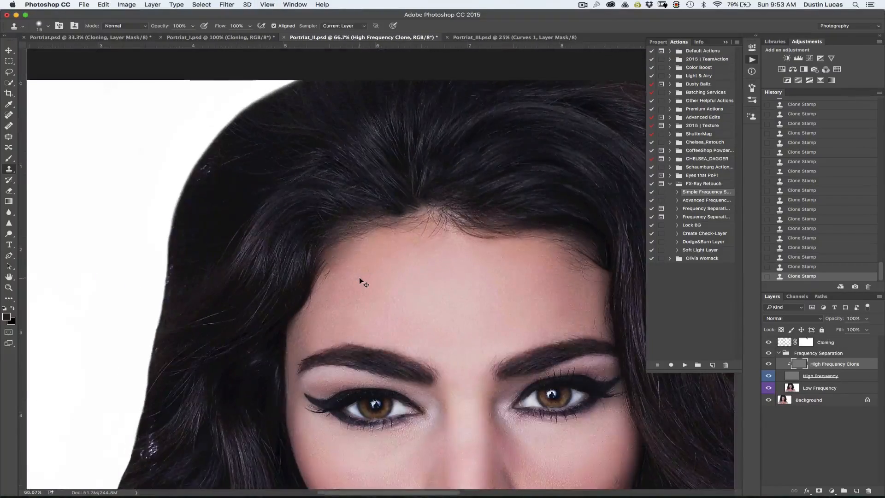
key("super+plus")
key("super+plus")
key("super+plus")
key("super+minus")
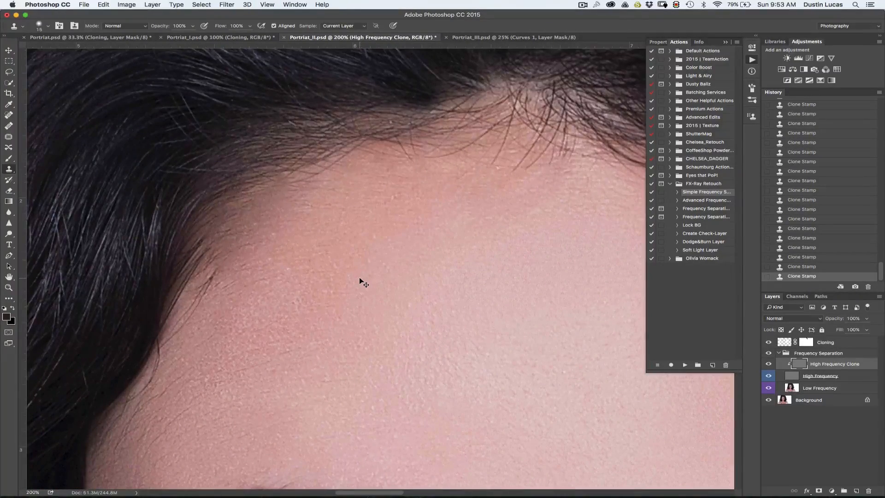
key("alt+super+z")
key("alt+super+z")
key("alt+super+z")
key("alt+super+z")
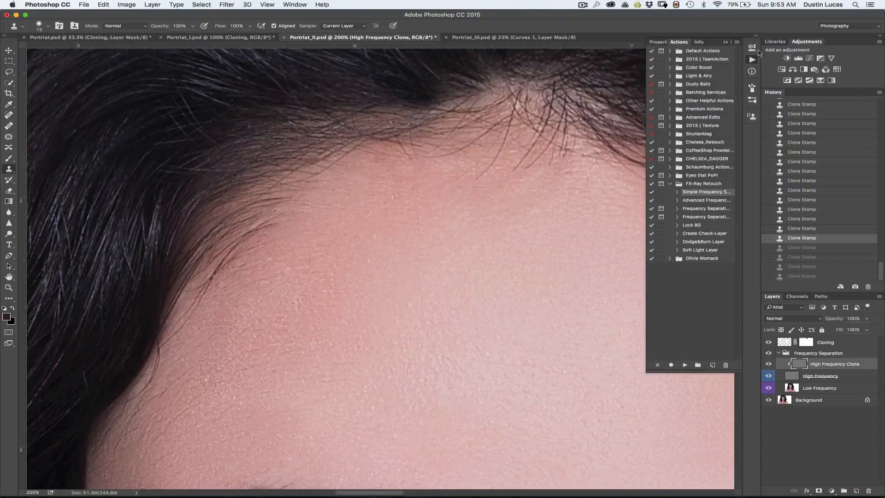
left_click(724, 43)
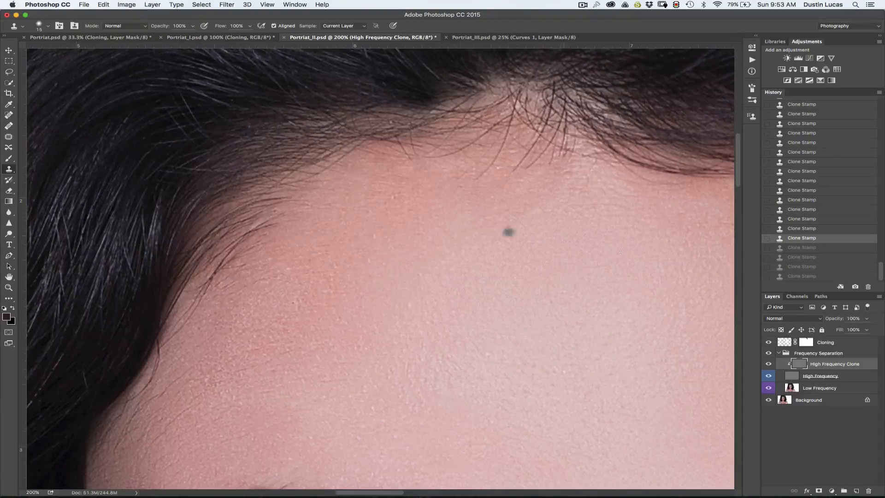
- Switch to the Portriat_III.psd document, compare it with and without the topmost edits group, and leave that group hidden
left_click(461, 41)
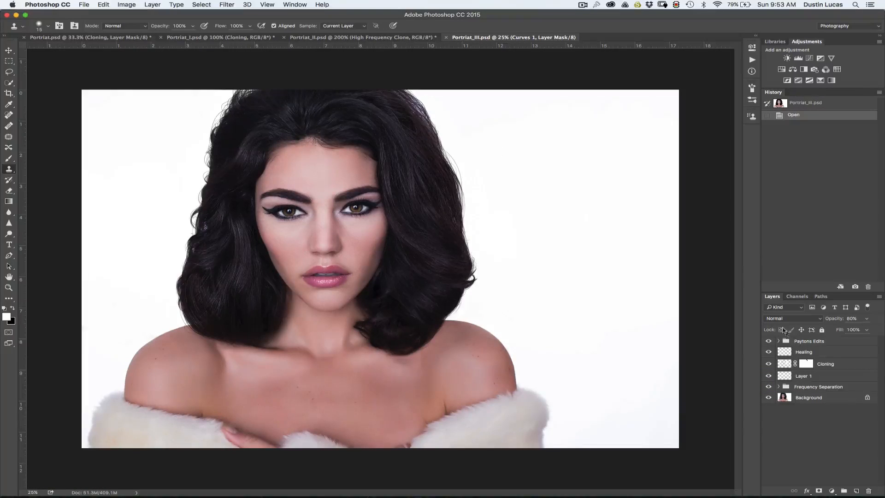
left_click(769, 342)
left_click(770, 341)
left_click(768, 342)
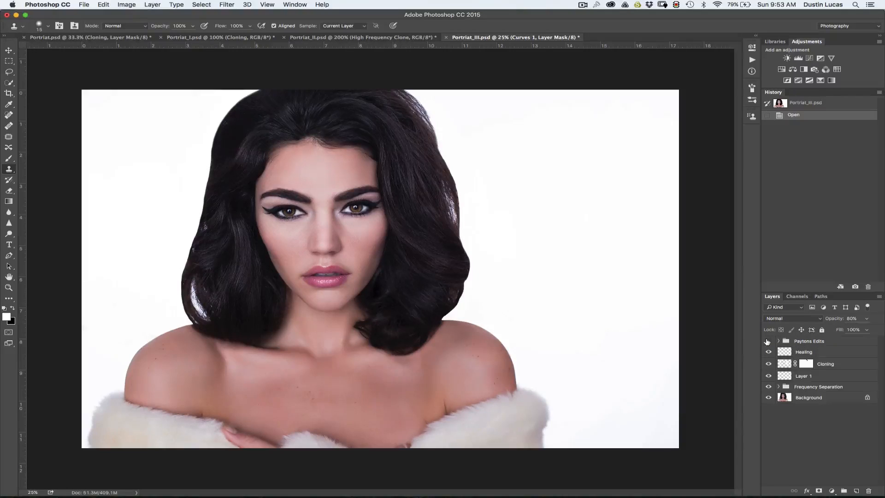
- Create a new layer named "Add Hair" with Normal mode and 100% opacity
key("super+plus")
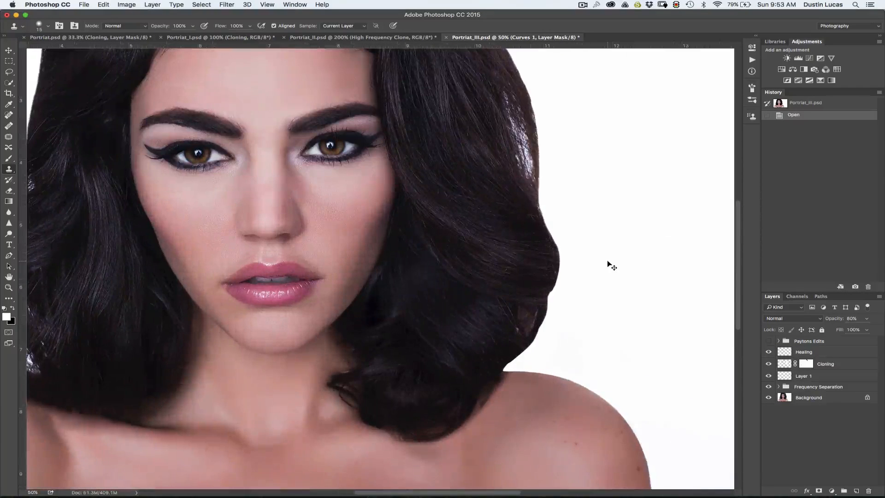
left_click_drag(559, 257, 543, 295)
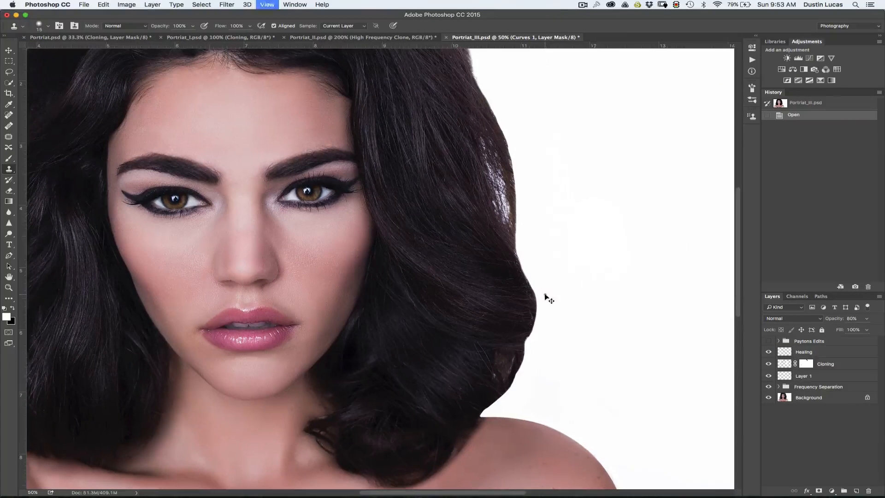
key("super+plus")
left_click_drag(552, 273, 517, 313)
left_click_drag(500, 214, 500, 312)
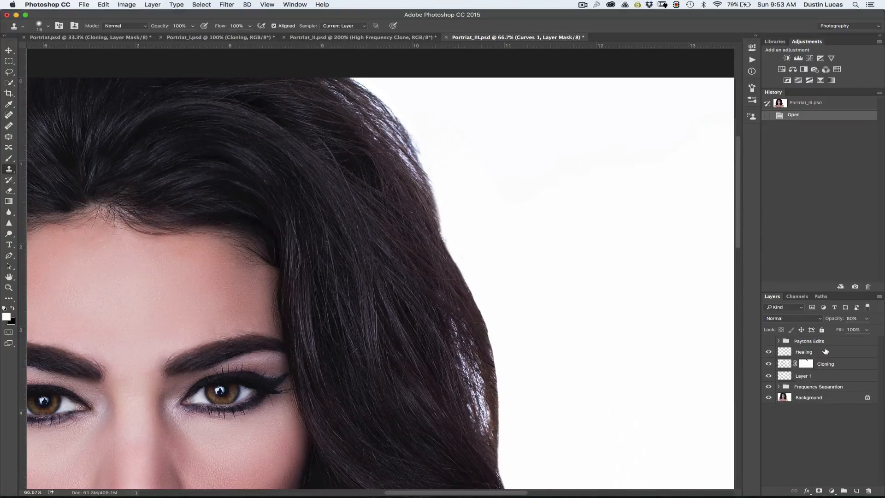
key("super+shift+n")
type("Add Hair")
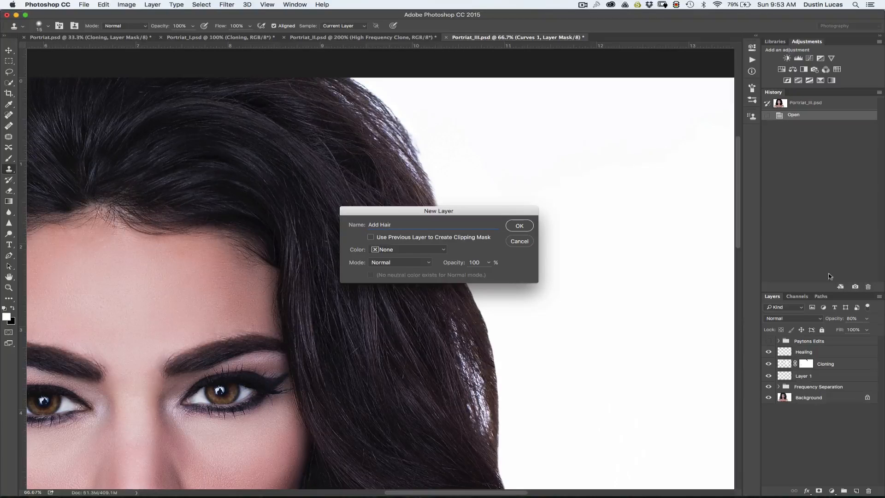
left_click(528, 225)
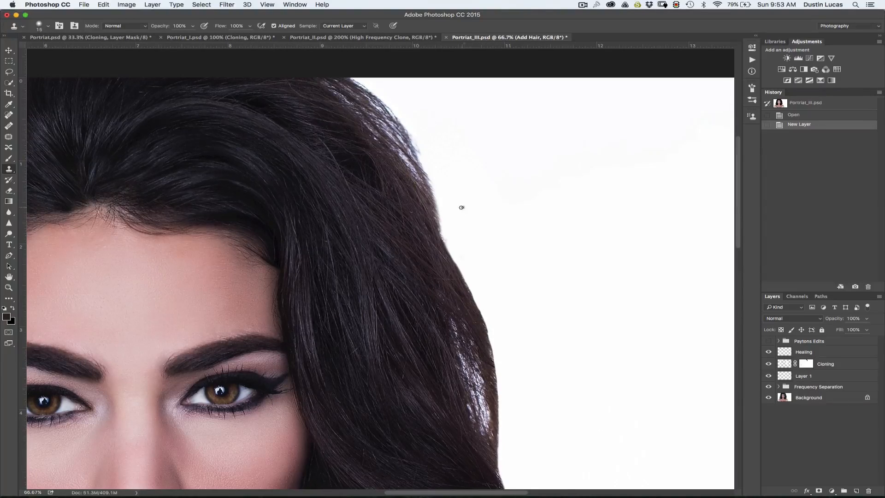
- Choose the Brush tool and reduce its tip to 3 pixels for painting fine strands at the hair's outer edge
key("super+1")
left_click_drag(494, 182, 451, 125)
left_click_drag(485, 240, 449, 158)
left_click_drag(456, 238, 437, 192)
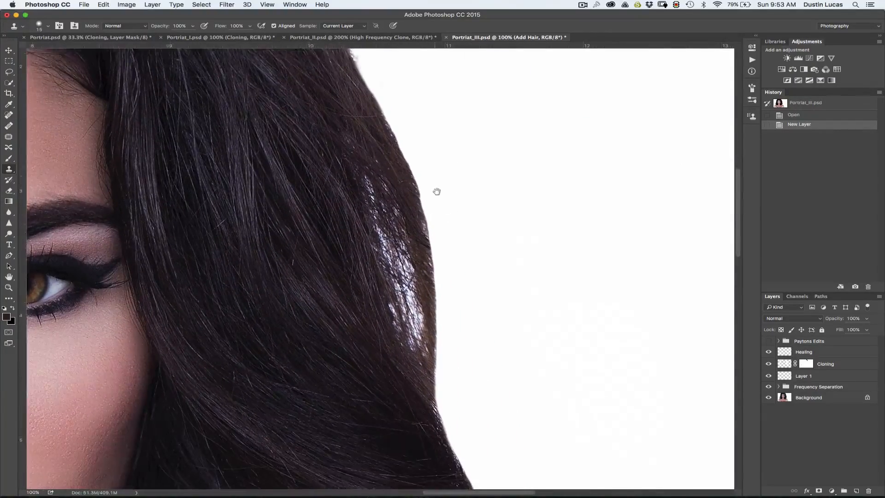
key("super+equal")
left_click_drag(456, 189, 426, 262)
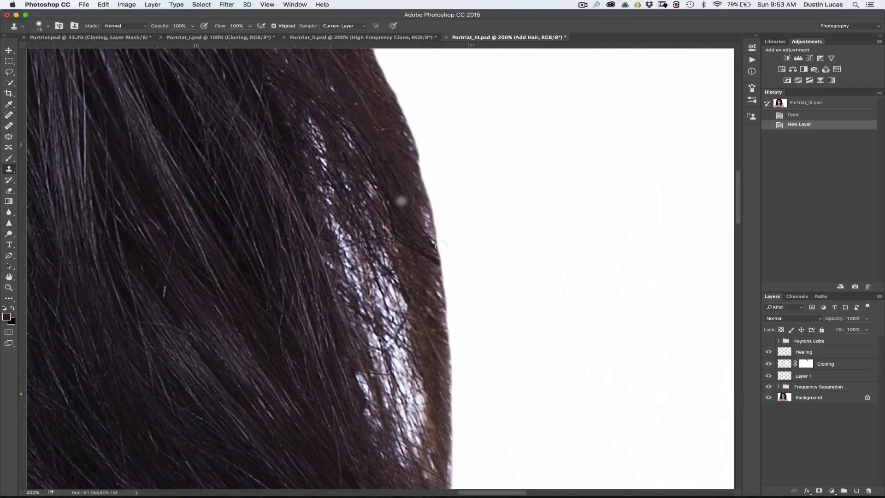
key("bracketleft")
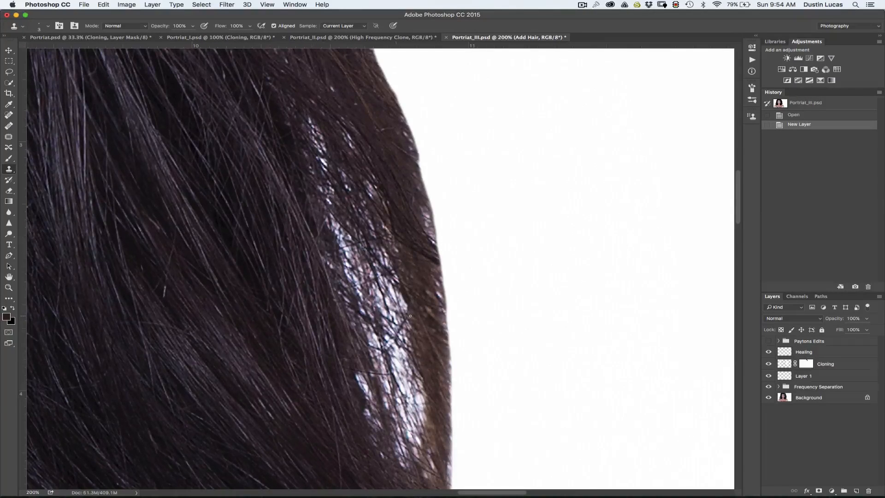
key("i")
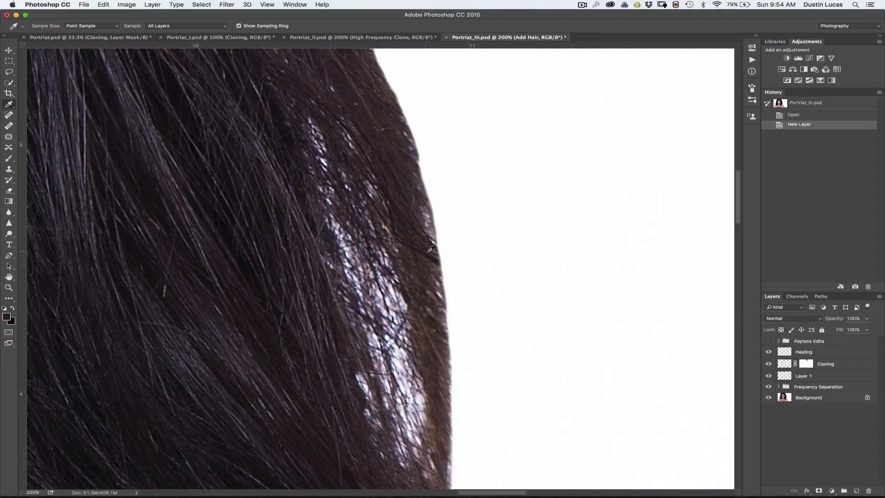
key("b")
key("bracketleft")
key("bracketleft")
key("bracketleft")
key("bracketleft")
key("bracketleft")
key("bracketleft")
key("bracketleft")
key("bracketleft")
key("bracketleft")
key("bracketleft")
key("bracketleft")
key("bracketleft")
key("bracketleft")
key("bracketleft")
key("bracketleft")
key("bracketleft")
key("bracketleft")
key("bracketleft")
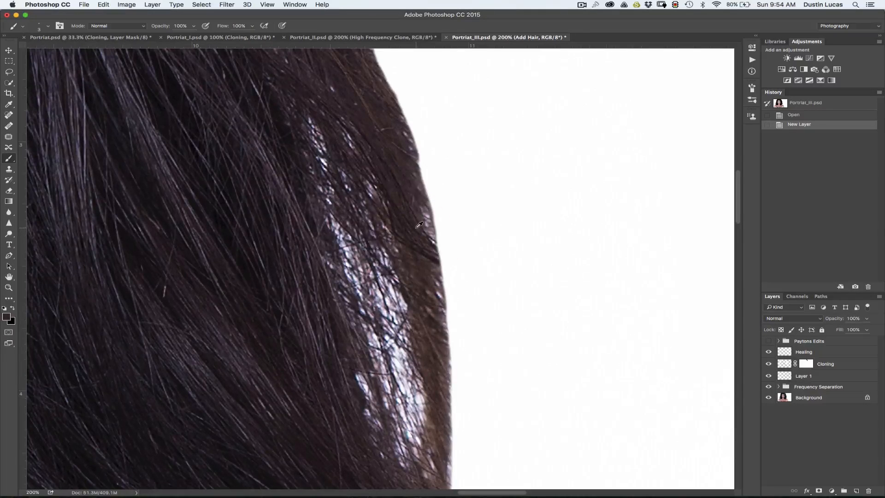
- Try to paint a fine hair strand at the hair's outer edge, and undo the stroke
mouse_move(423, 227)
left_mouse_down()
mouse_move(404, 187)
mouse_move(397, 198)
left_mouse_up()
left_click_drag(438, 245, 444, 256)
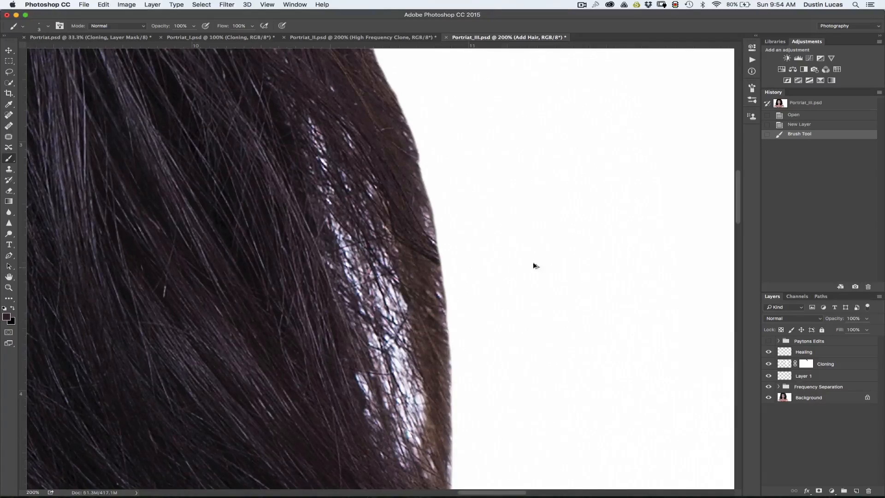
left_click(814, 127)
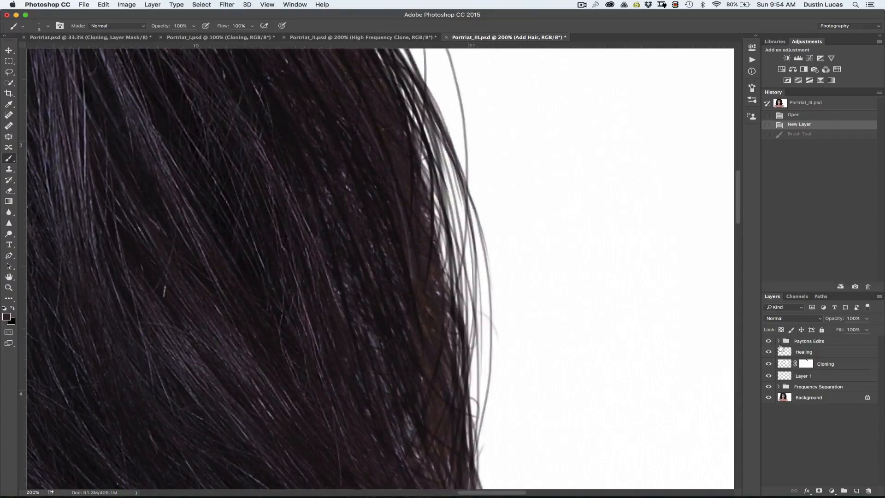
- Move the Add Hair layer out of the edits group to the top of the layer stack, keeping the group collapsed and hidden
left_click(781, 344)
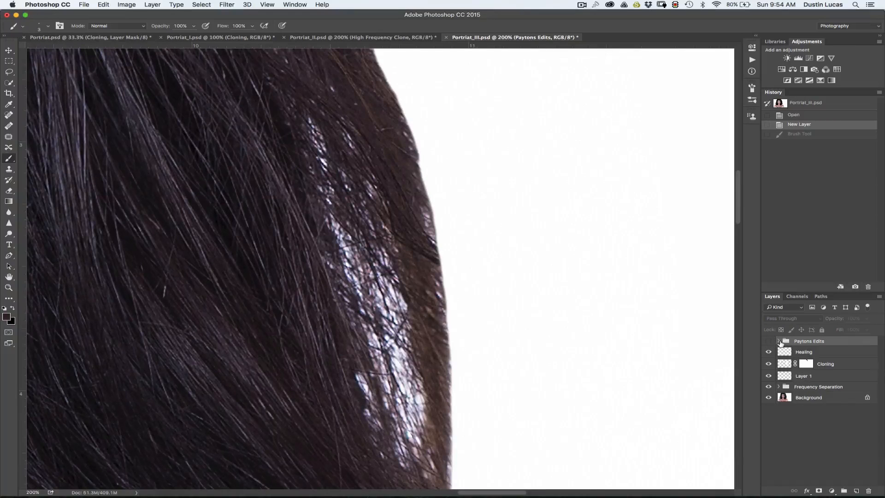
left_click(779, 341)
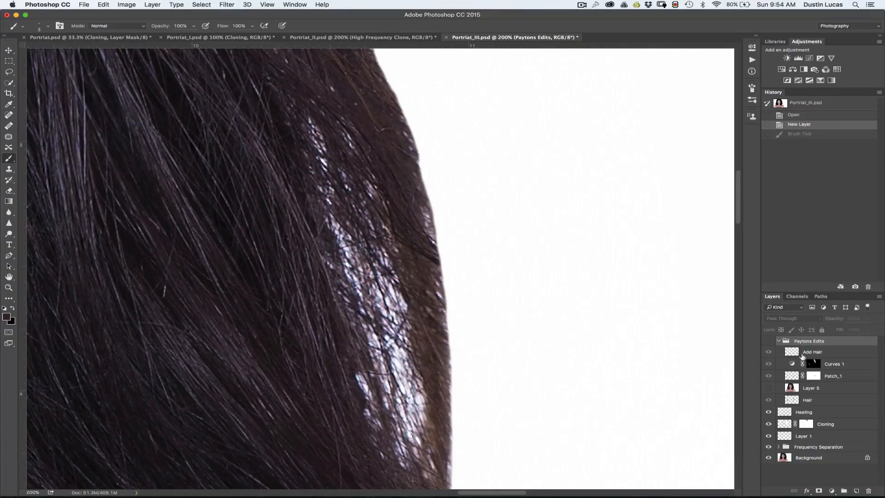
mouse_move(813, 352)
left_mouse_down()
mouse_move(805, 344)
mouse_move(811, 338)
mouse_move(806, 343)
left_mouse_up()
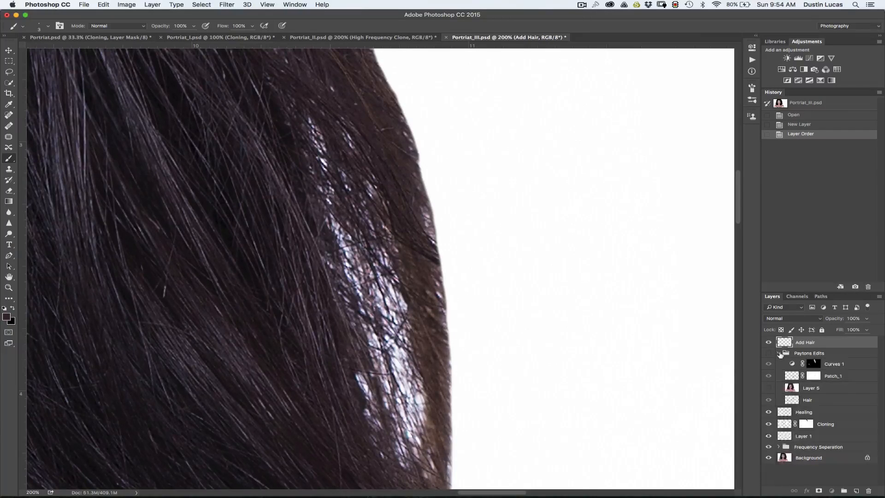
left_click(779, 353)
left_click(768, 353)
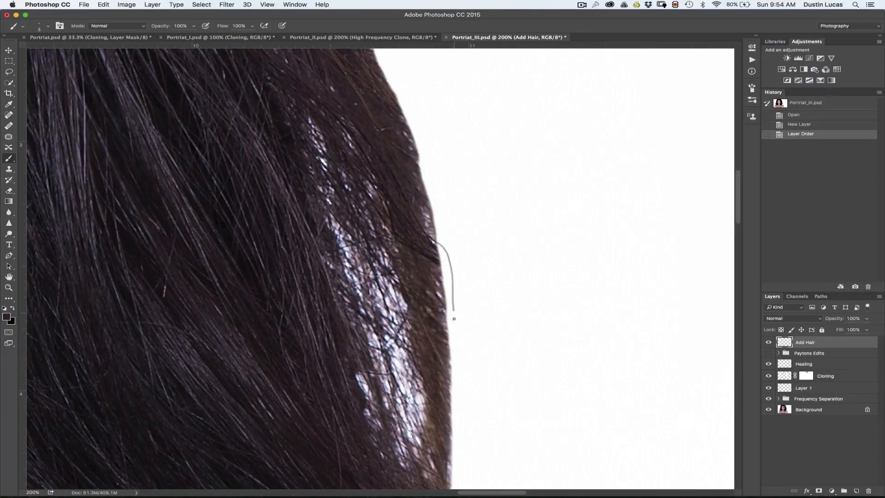
- Paint two thin curved hair strands off the hair's outer edge and several short test strokes on the white background
left_click_drag(454, 315, 454, 339)
mouse_move(439, 241)
left_mouse_down()
mouse_move(457, 275)
mouse_move(466, 330)
left_mouse_up()
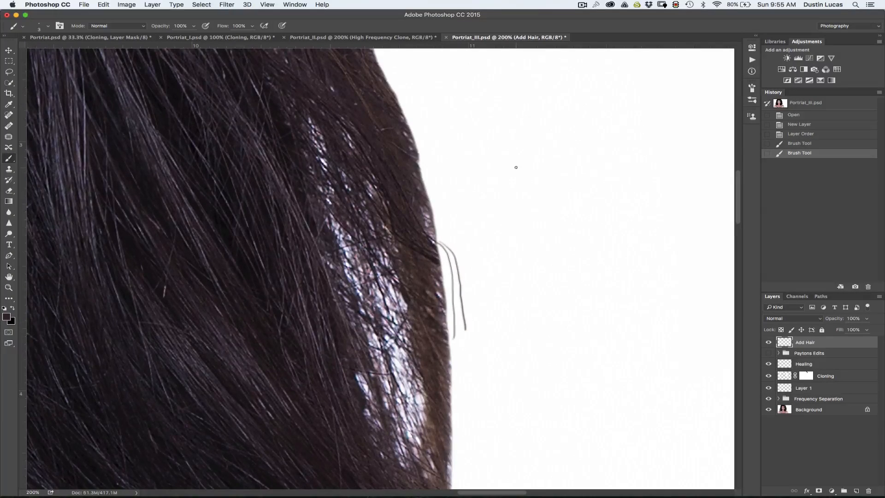
mouse_move(502, 171)
left_mouse_down()
mouse_move(509, 193)
mouse_move(518, 189)
mouse_move(532, 202)
mouse_move(550, 231)
mouse_move(502, 265)
left_mouse_up()
left_click_drag(517, 221, 518, 259)
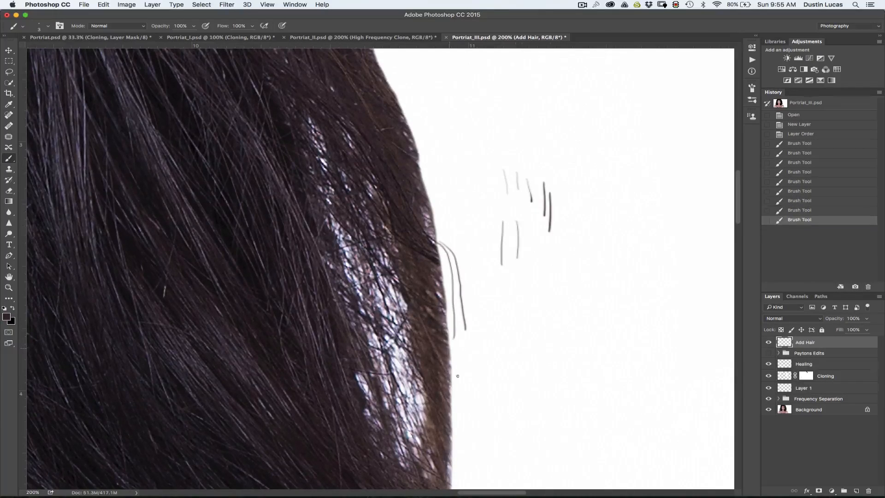
key("super+minus")
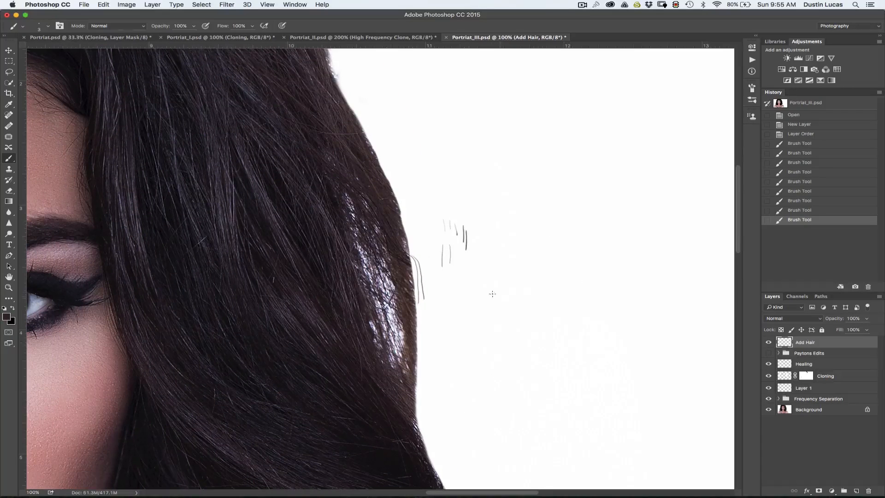
- Paint a row of spaced test strokes of increasing weight on the white background beside the hair
left_click_drag(489, 303, 490, 306)
mouse_move(513, 265)
left_mouse_down()
mouse_move(507, 317)
mouse_move(532, 284)
mouse_move(522, 332)
left_mouse_up()
right_click(564, 277)
left_click(564, 277)
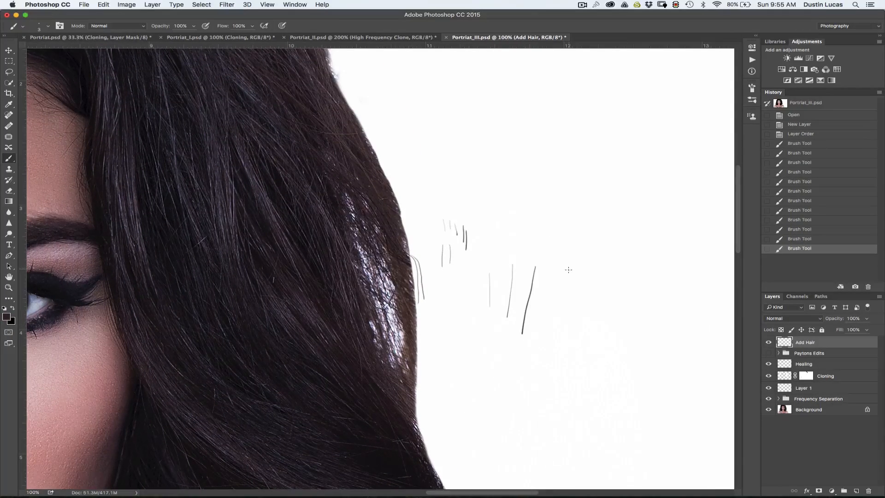
left_click_drag(569, 269, 542, 343)
left_click_drag(587, 288, 573, 341)
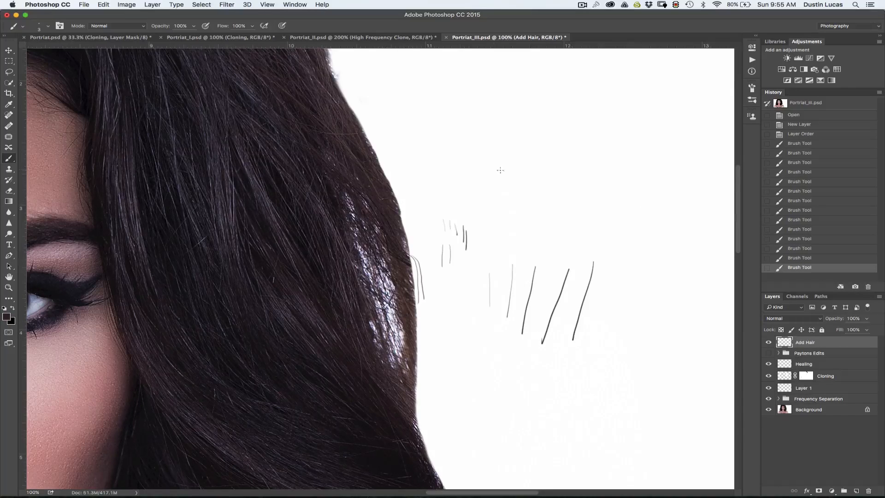
left_click_drag(630, 254, 611, 355)
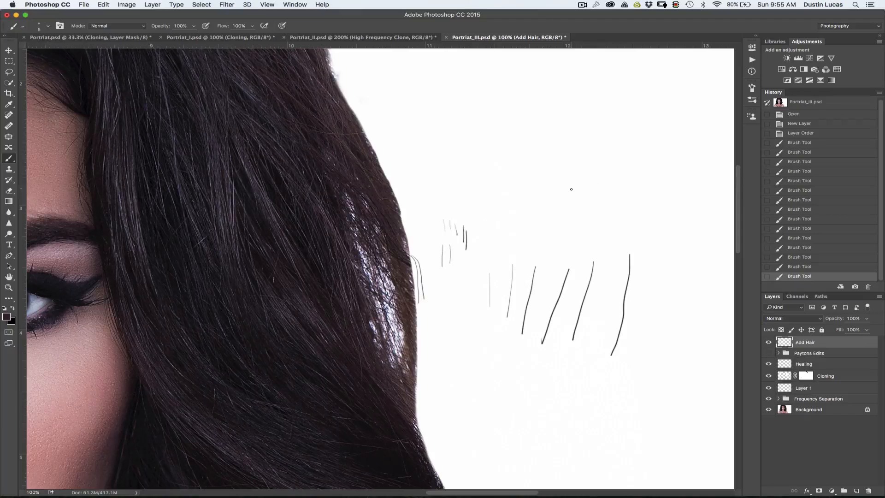
- Paint a dense cluster of short test strokes, from faint to thick, above the row on the white background
mouse_move(572, 189)
left_mouse_down()
mouse_move(570, 207)
mouse_move(580, 206)
mouse_move(587, 192)
mouse_move(602, 226)
left_mouse_up()
left_click_drag(604, 189, 614, 237)
left_click_drag(615, 192, 618, 253)
left_click_drag(627, 200, 621, 257)
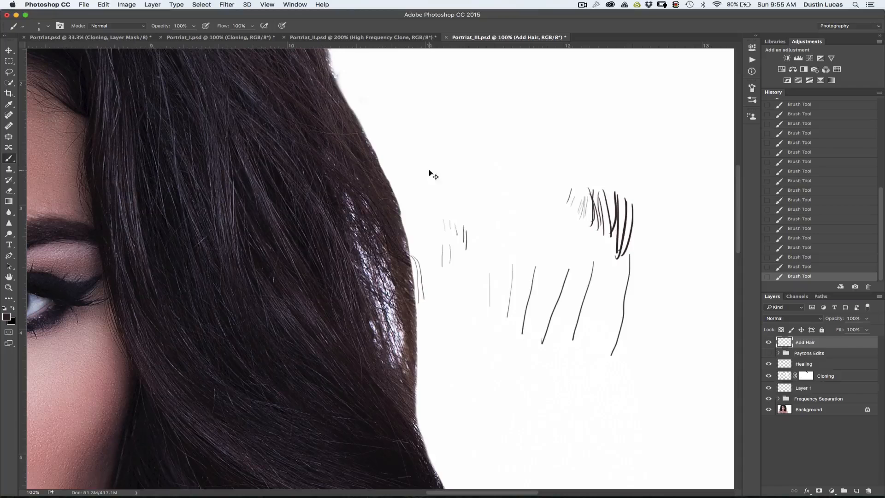
- Revert the image to the Layer Order history state to discard all the test strokes
key("super+equal")
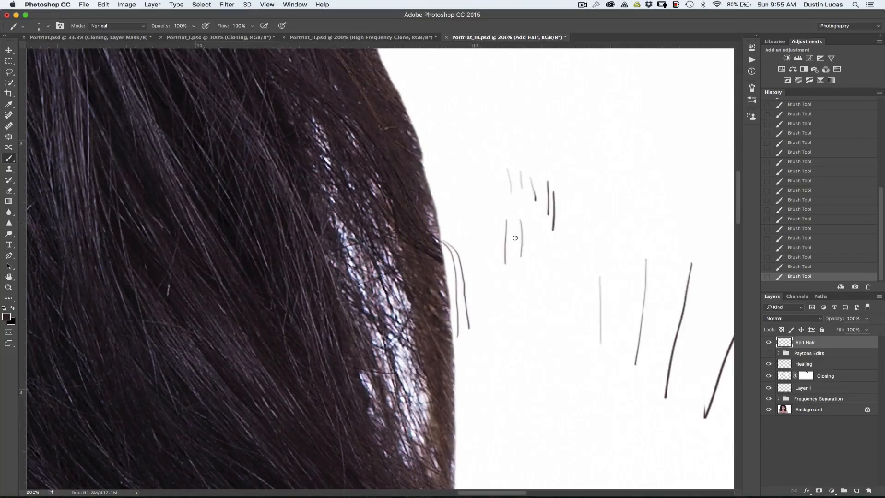
left_click_drag(877, 249, 884, 152)
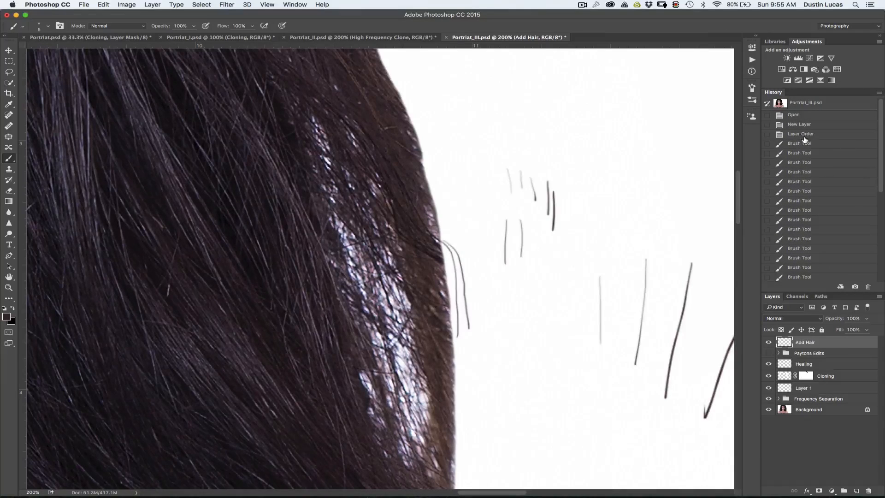
left_click(781, 137)
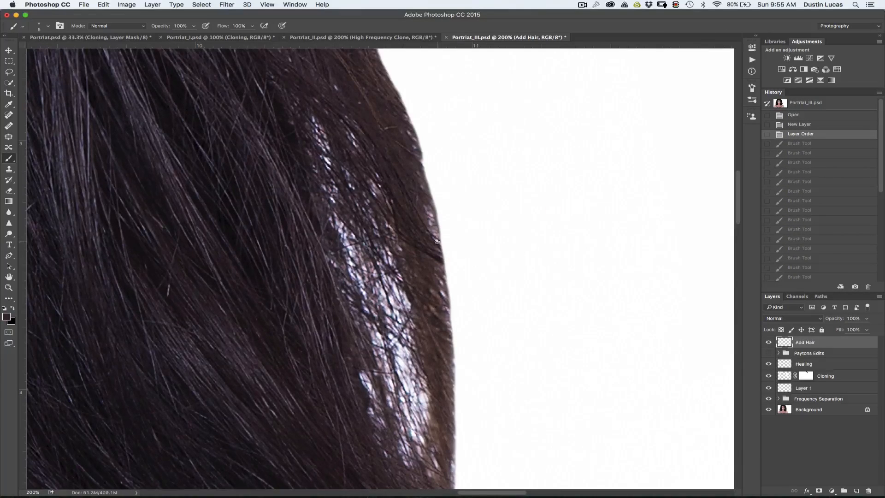
- Try painting curved dark strands off the hair's outer edge beside the bright see-through patch, using long overlapping strokes
left_click_drag(440, 251, 464, 306)
mouse_move(442, 253)
left_mouse_down()
mouse_move(459, 340)
mouse_move(456, 382)
left_mouse_up()
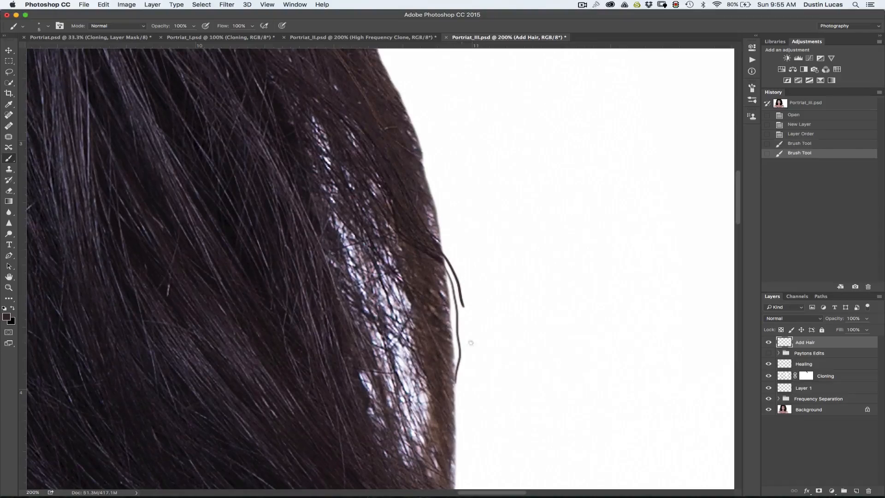
key("super+minus")
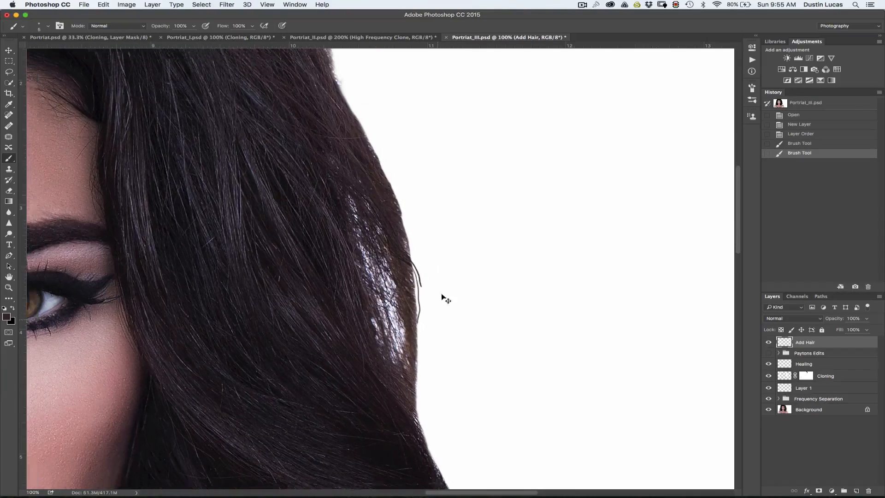
key("super+minus")
left_click_drag(403, 262, 425, 333)
left_click_drag(404, 286, 409, 358)
left_click_drag(406, 291, 414, 346)
left_click_drag(409, 273, 417, 337)
mouse_move(411, 295)
left_mouse_down()
mouse_move(413, 332)
mouse_move(406, 324)
left_mouse_up()
- Undo every stroke painted after the first two strands at the hair's outer edge
key("super+alt+z")
key("super+alt+z")
key("super+alt+z")
key("super+alt+z")
key("super+alt+z")
key("super+alt+z")
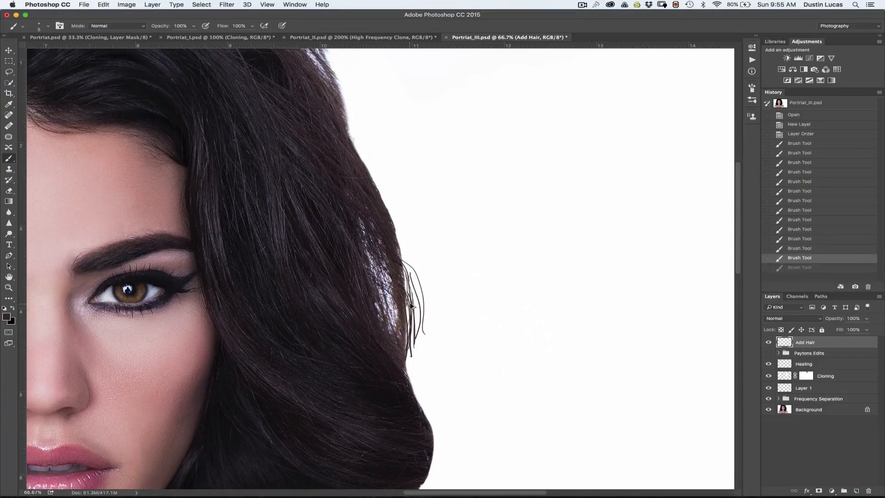
key("super+alt+z")
key("super+alt+z")
key("super+alt+z")
key("super+alt+z")
key("super+alt+z")
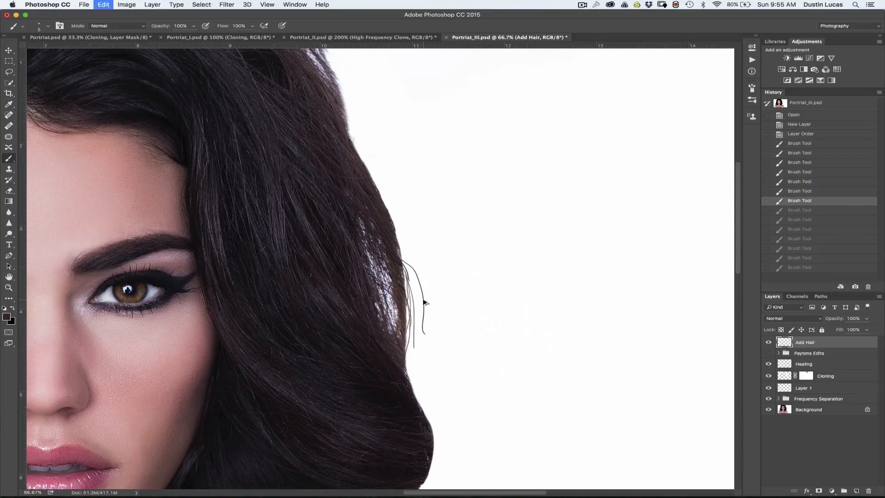
key("super+alt+z")
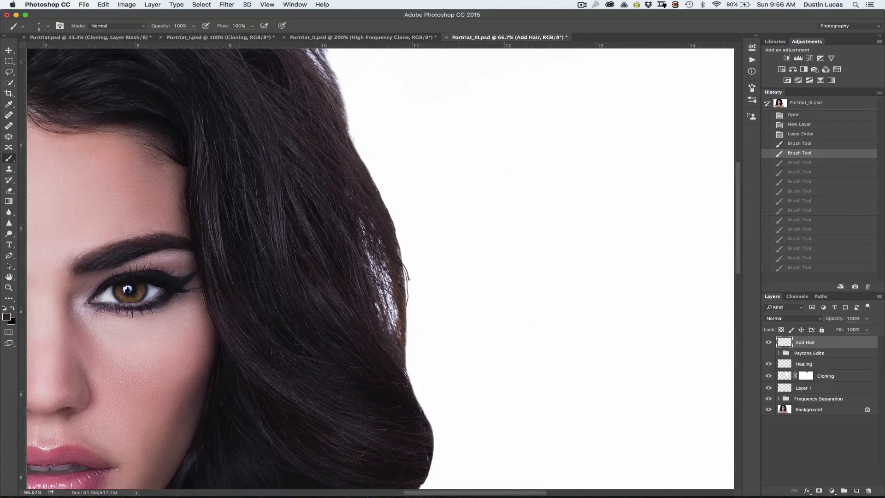
- Paint overlapping downward strands along the hair's outer edge beside the bright see-through patch
left_click_drag(409, 287, 410, 311)
mouse_move(409, 269)
left_mouse_down()
mouse_move(414, 311)
mouse_move(408, 294)
left_mouse_up()
left_click_drag(407, 290, 406, 334)
left_click_drag(406, 308, 404, 357)
left_click_drag(409, 312, 404, 355)
left_click_drag(409, 295, 413, 355)
mouse_move(411, 304)
left_mouse_down()
mouse_move(415, 361)
mouse_move(413, 351)
left_mouse_up()
left_click_drag(411, 323, 408, 372)
- Paint curved strands around the outer edge of the lower hair bulge, following its curl
mouse_move(408, 331)
left_mouse_down()
mouse_move(408, 371)
mouse_move(399, 280)
mouse_move(385, 254)
mouse_move(388, 305)
left_mouse_up()
mouse_move(381, 275)
left_mouse_down()
mouse_move(397, 308)
mouse_move(399, 360)
left_mouse_up()
left_click_drag(408, 333, 395, 376)
left_click_drag(403, 334, 390, 386)
left_click_drag(401, 351, 388, 388)
mouse_move(400, 356)
left_mouse_down()
mouse_move(383, 395)
mouse_move(395, 325)
left_mouse_up()
mouse_move(382, 295)
left_mouse_down()
mouse_move(401, 344)
mouse_move(383, 389)
left_mouse_up()
left_click_drag(399, 353, 397, 375)
- Sample dark tones from the hair and paint more short strands where the side edge meets the lower bulge
left_click(378, 317, "alt")
left_click_drag(398, 318, 405, 344)
mouse_move(390, 306)
left_mouse_down()
mouse_move(402, 338)
mouse_move(397, 327)
left_mouse_up()
left_click_drag(381, 284, 389, 311)
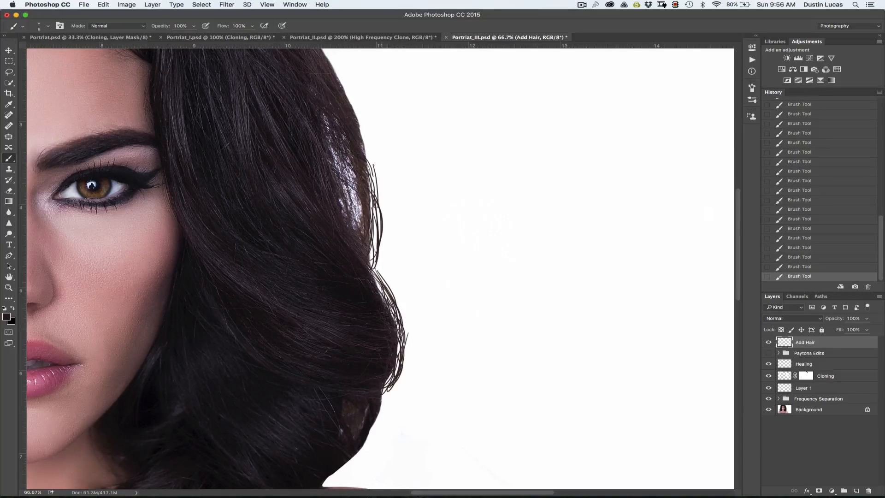
left_click(360, 242, "alt")
left_click_drag(368, 253, 382, 281)
mouse_move(373, 249)
left_mouse_down()
mouse_move(382, 279)
mouse_move(377, 257)
left_mouse_up()
- Sample nearby hair tones and paint fine strands over the bright fringe at the hair's upper outer edge
scroll(362, 191, "up", 7)
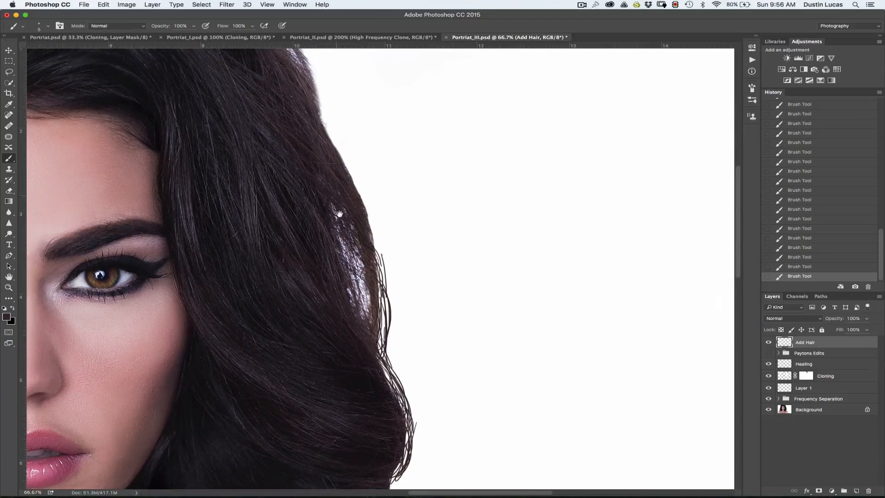
left_click_drag(335, 237, 335, 242)
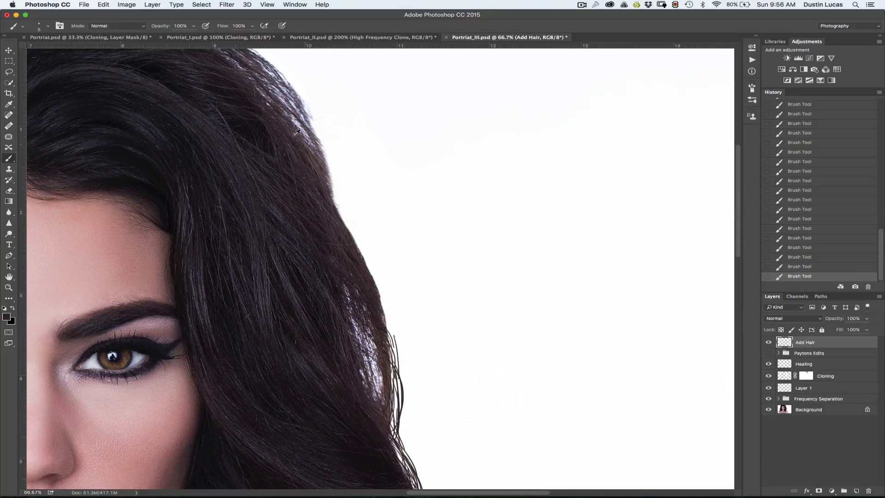
left_click(231, 69, "alt")
left_click_drag(263, 77, 301, 137)
left_click(285, 120, "alt")
left_click_drag(297, 116, 316, 143)
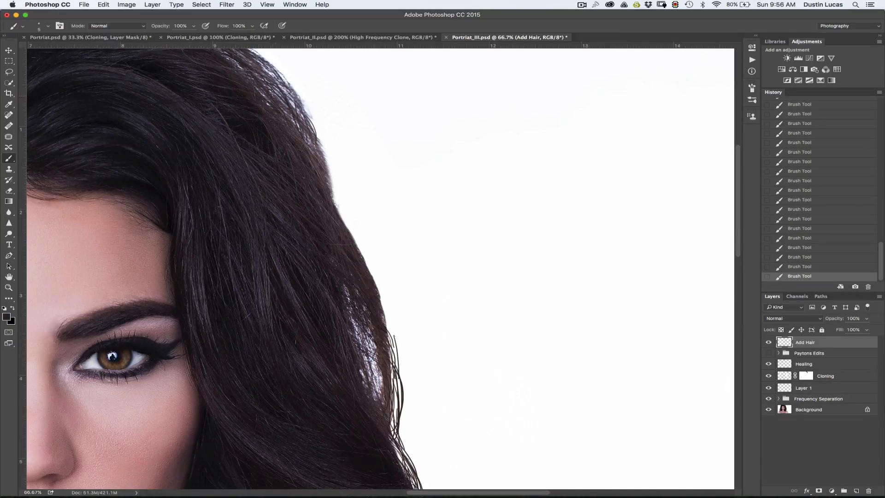
left_click_drag(293, 94, 309, 137)
left_click(308, 151, "alt")
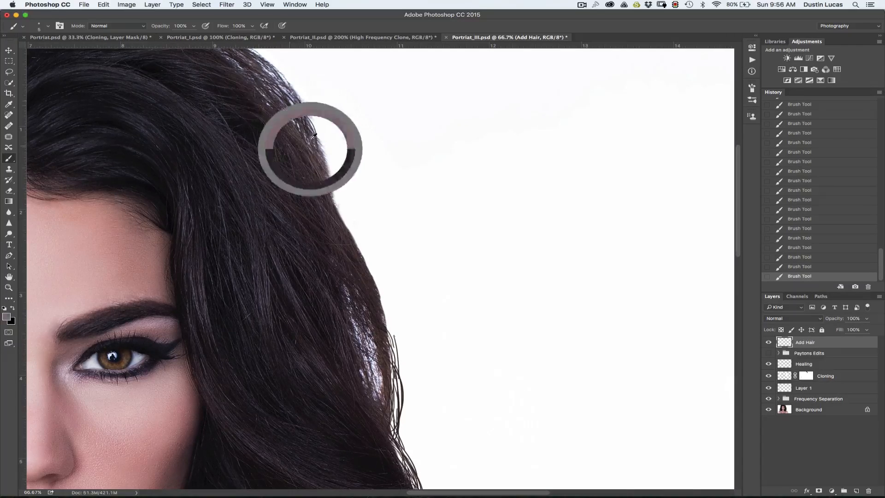
left_click_drag(324, 162, 315, 125)
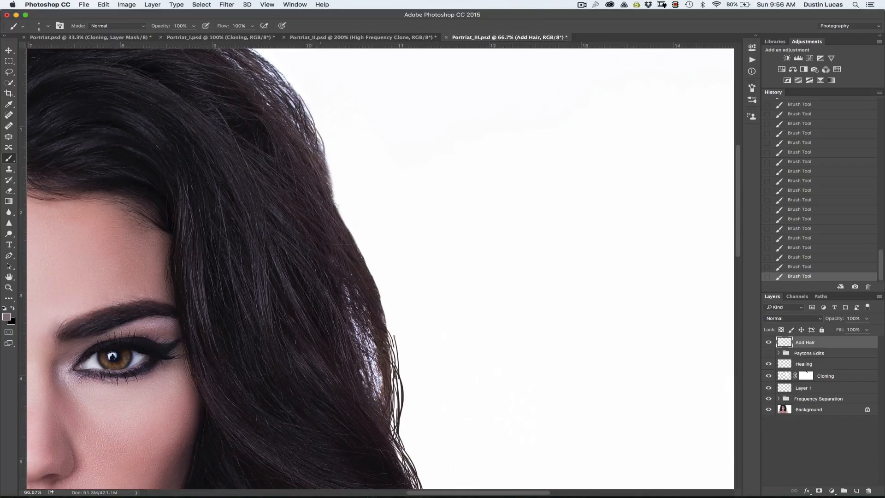
- Lower the brush hardness, sample a dark hair tone, and paint two long strands off the upper outer edge
left_click(38, 27)
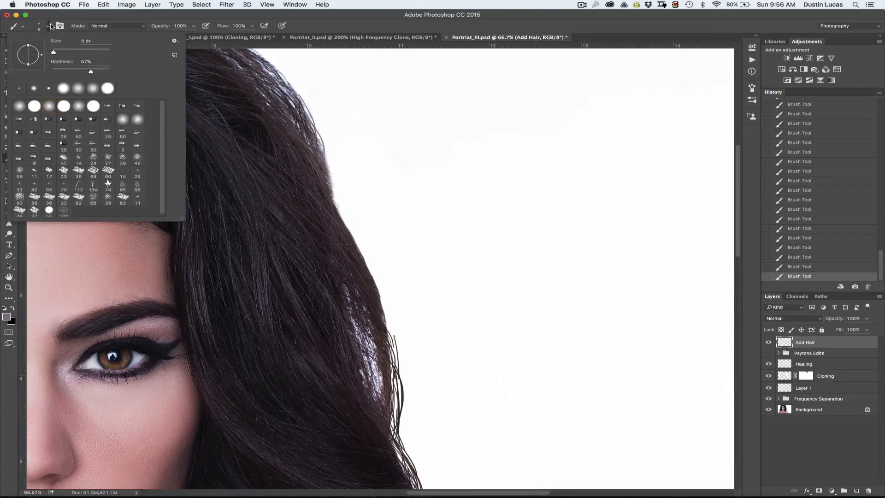
left_click_drag(85, 72, 77, 72)
key("Return")
left_click(306, 140, "alt")
left_click_drag(320, 130, 336, 182)
left_click_drag(326, 149, 345, 216)
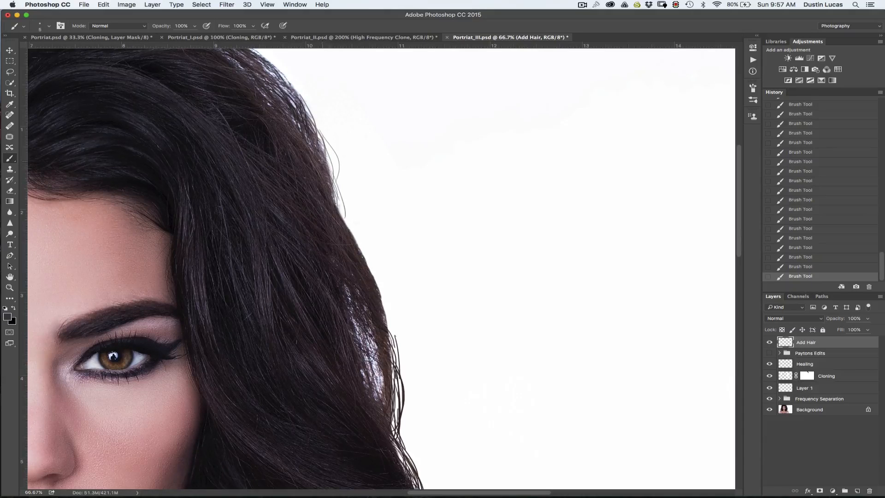
- Paint further overlapping strands down the outer edge to blend the upper strands into the hair
mouse_move(332, 160)
left_mouse_down()
mouse_move(352, 209)
mouse_move(340, 212)
left_mouse_up()
left_click_drag(331, 175, 344, 223)
left_click_drag(334, 194, 347, 227)
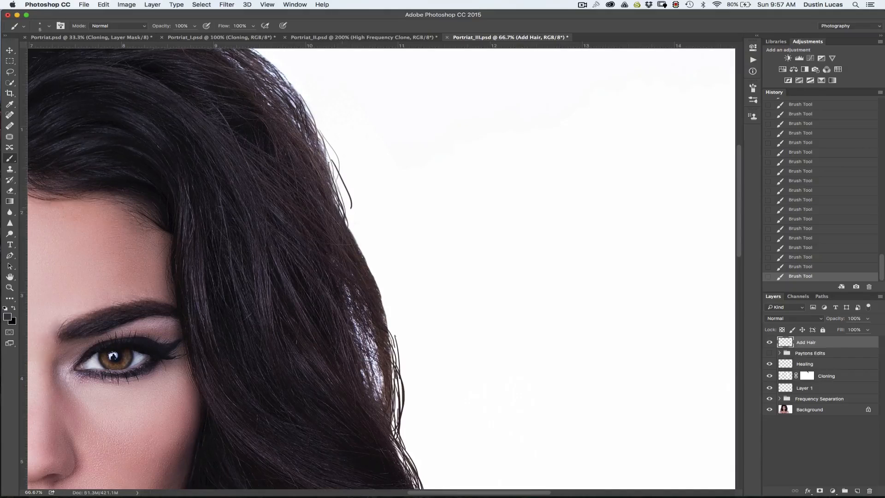
left_click_drag(341, 186, 348, 228)
left_click_drag(345, 191, 359, 247)
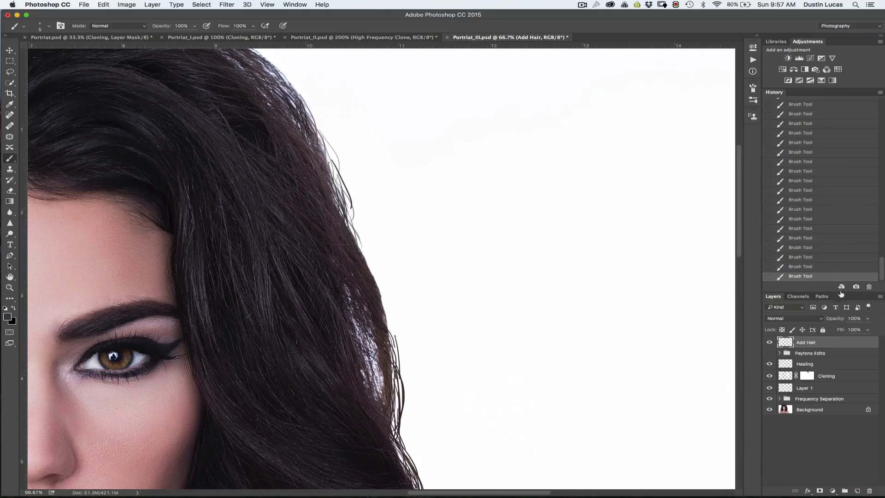
- Revert the image to the Layer Order history state to discard all the painted strands
left_click_drag(882, 272, 884, 98)
left_click(819, 134)
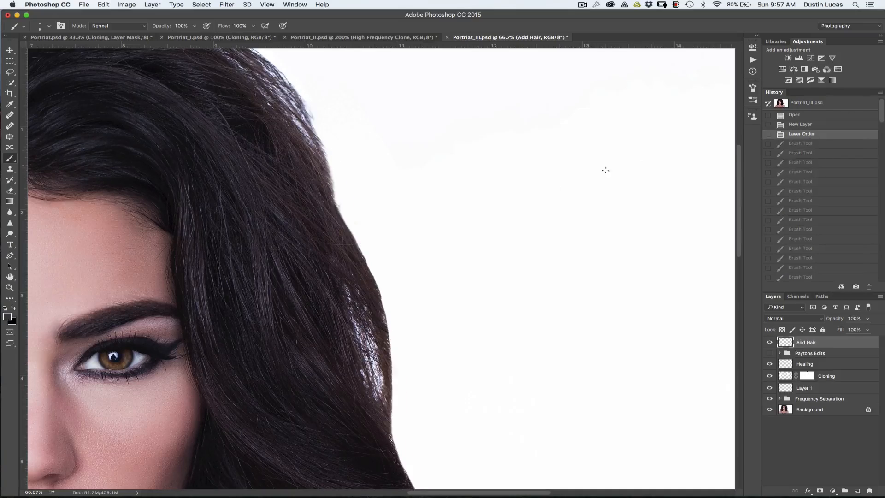
- Examine the smooth outer edge of the lower hair up close and the hair's overall outline in the portrait
mouse_move(394, 292)
left_mouse_down()
mouse_move(434, 184)
mouse_move(415, 291)
mouse_move(413, 271)
mouse_move(394, 262)
mouse_move(349, 159)
left_mouse_up()
key("super+plus")
key("super+plus")
left_click_drag(385, 276, 302, 154)
left_click_drag(353, 272, 339, 149)
left_click_drag(343, 287, 372, 257)
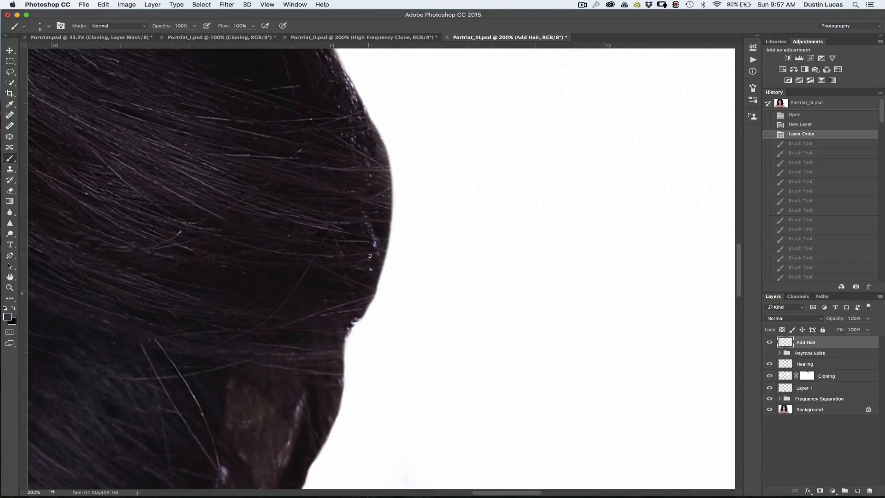
key("super+minus")
key("super+minus")
key("super+minus")
key("super+minus")
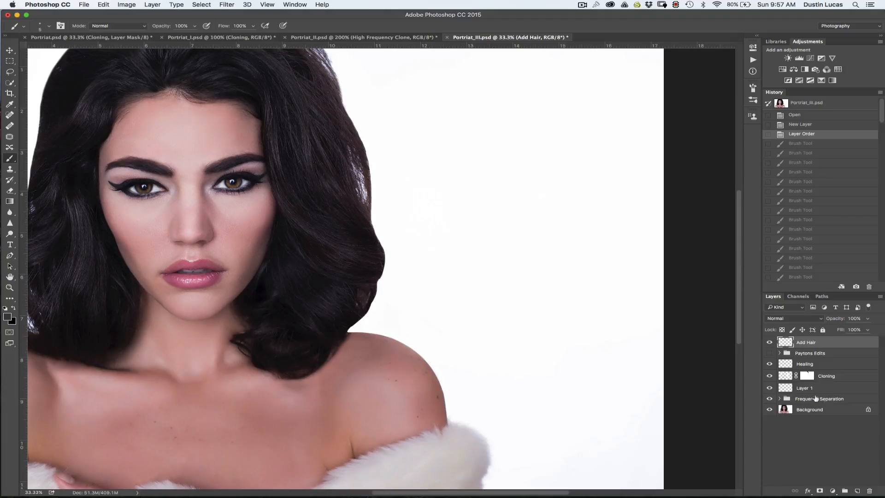
left_click_drag(310, 248, 506, 254)
left_click_drag(270, 290, 313, 302)
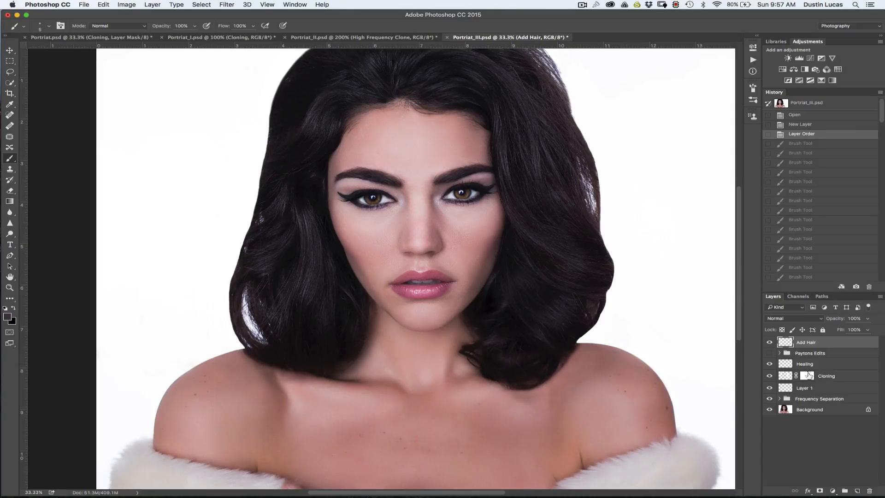
- Toggle the Cloning layer's visibility to compare the hair's outline with and without the cleanup
left_click(770, 376)
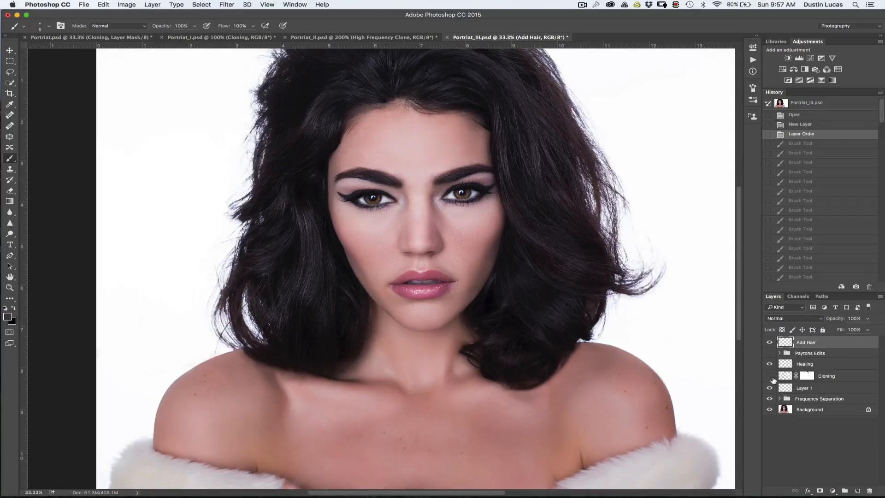
left_click(770, 376)
left_click(770, 377)
left_click(770, 377)
- Try restoring stray hairs at the outer edge by painting black on the Cloning layer's mask with a 100-pixel brush, and undo the strokes
left_click(808, 375)
key("x")
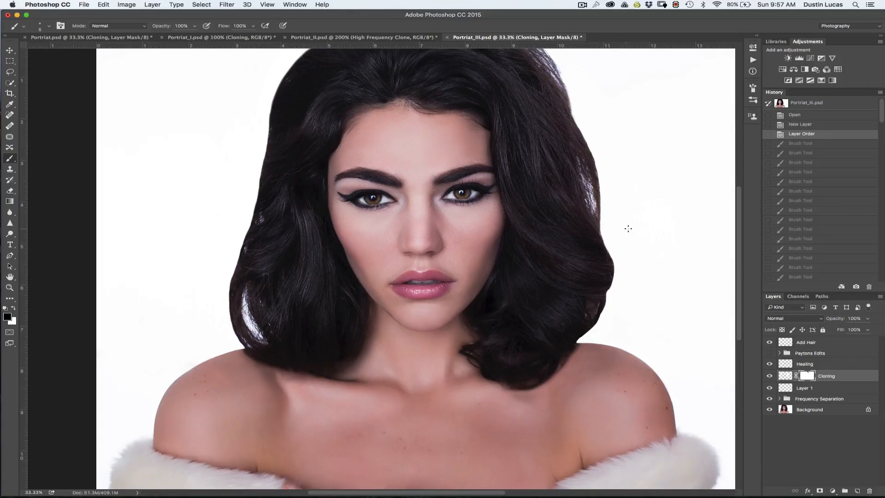
key("]")
key("]")
key("]")
key("]")
key("]")
key("]")
mouse_move(605, 226)
left_mouse_down()
mouse_move(605, 241)
mouse_move(599, 229)
mouse_move(611, 254)
mouse_move(604, 216)
mouse_move(601, 242)
mouse_move(612, 228)
mouse_move(599, 186)
left_mouse_up()
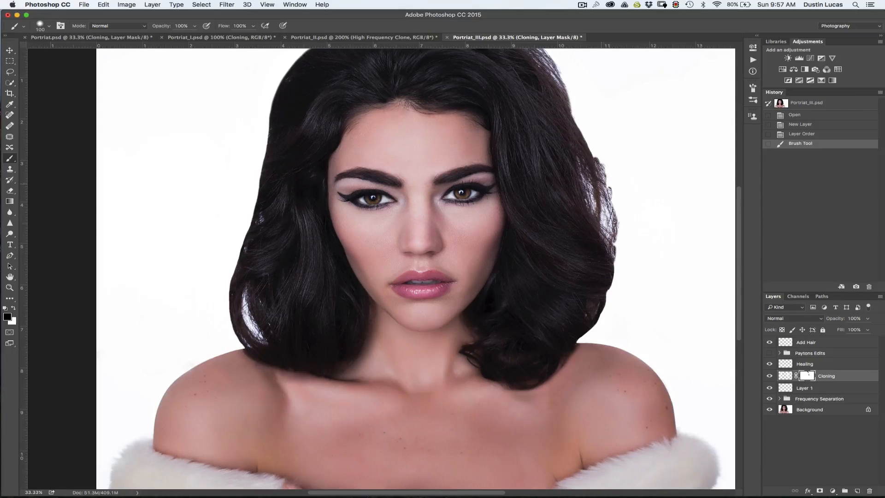
left_click_drag(612, 236, 607, 241)
key("alt+super+z")
key("alt+super+z")
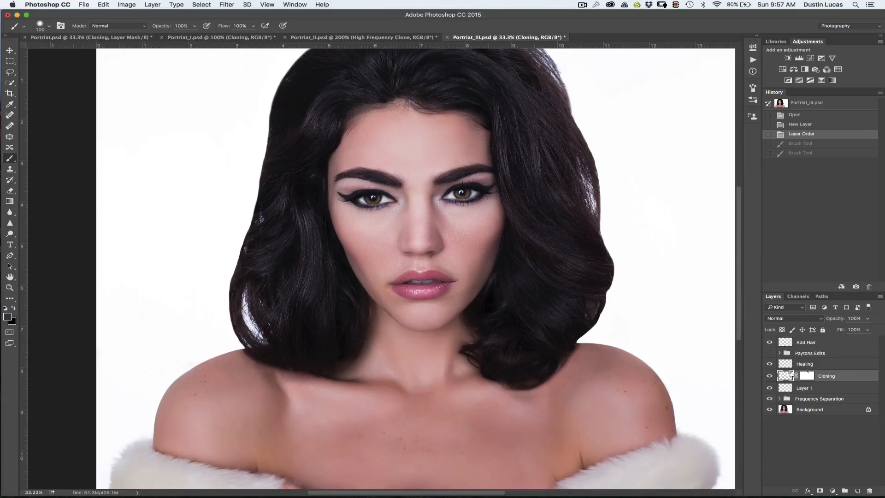
- Expand and show the hidden edits group, and examine its added strands around the hair's edge
left_click(780, 353)
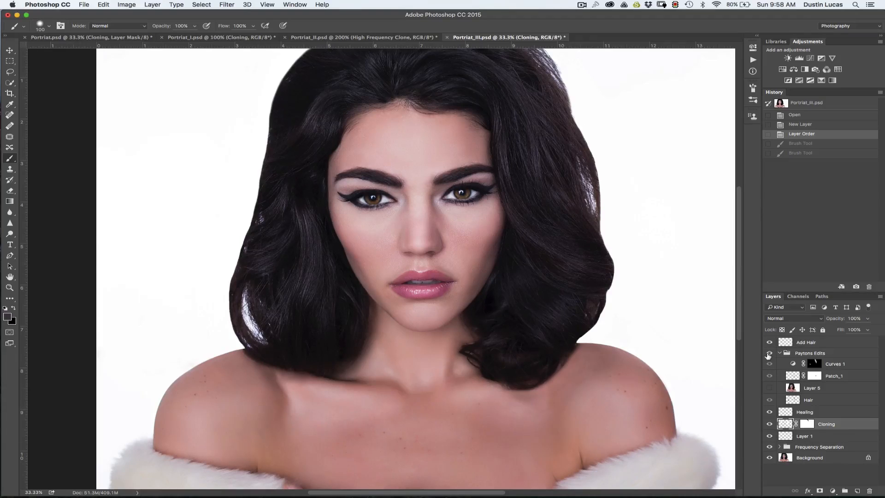
left_click(769, 353)
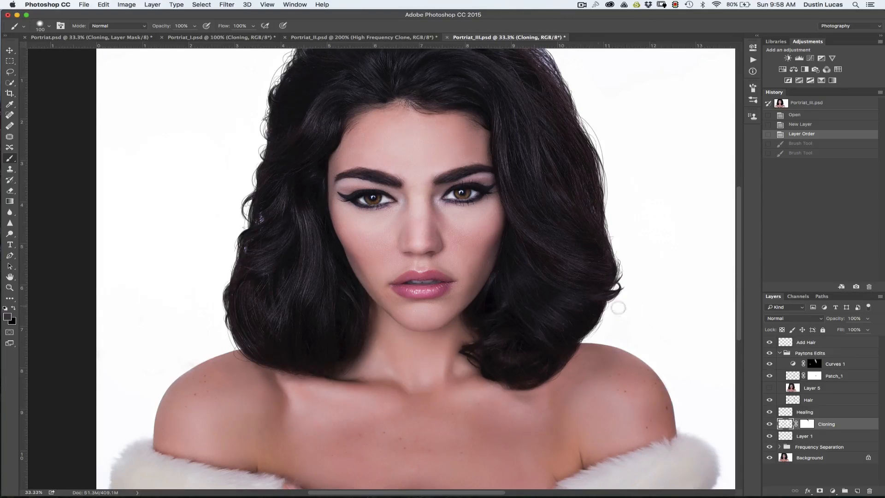
key("super+plus")
key("super+plus")
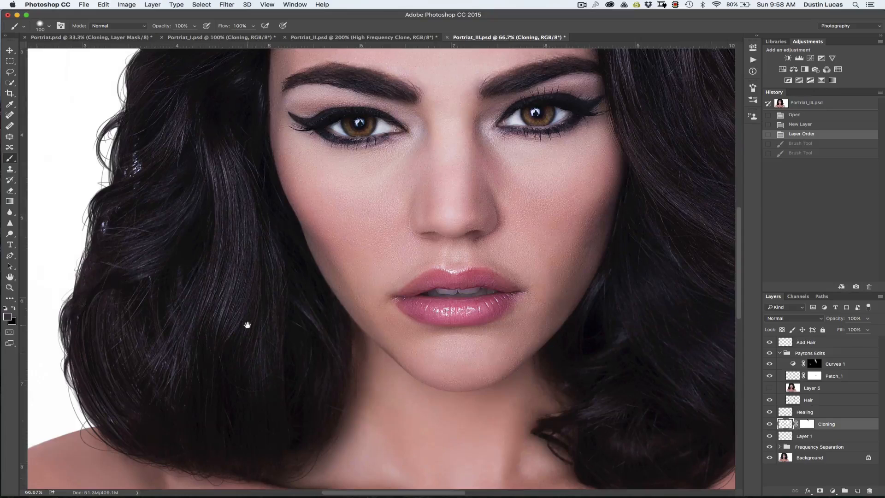
left_click_drag(247, 325, 386, 266)
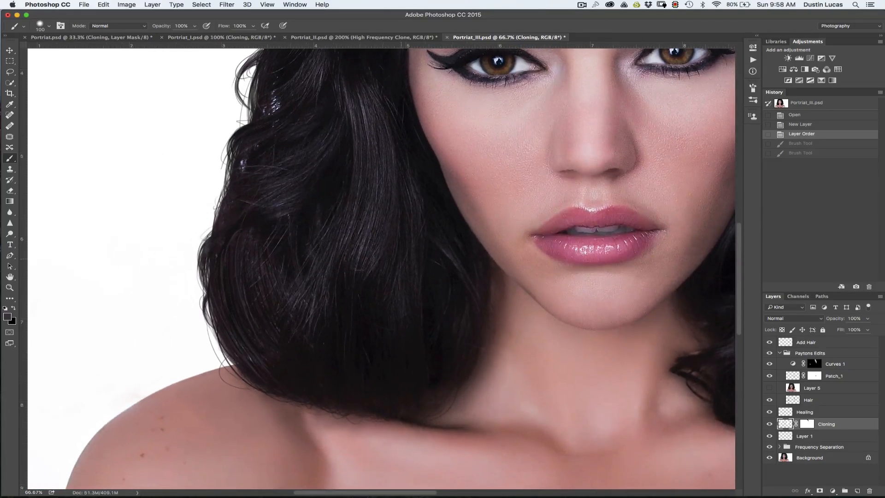
left_click_drag(302, 321, 326, 319)
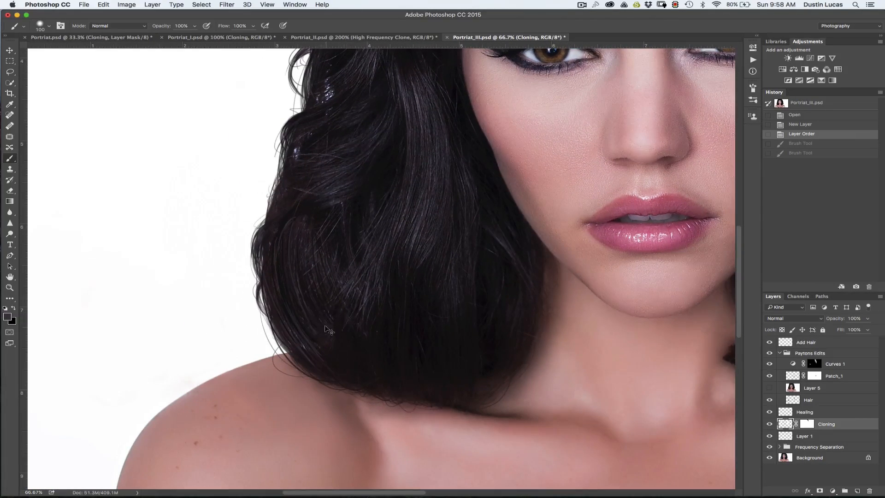
- Toggle the Hair layer's visibility to compare the lower hair up close with and without the added strands
key("super+plus")
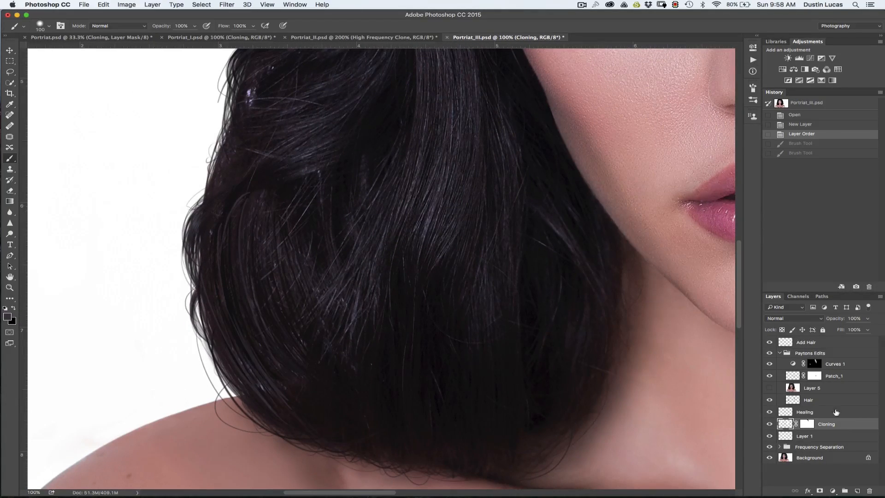
left_click(770, 400)
left_click(770, 400)
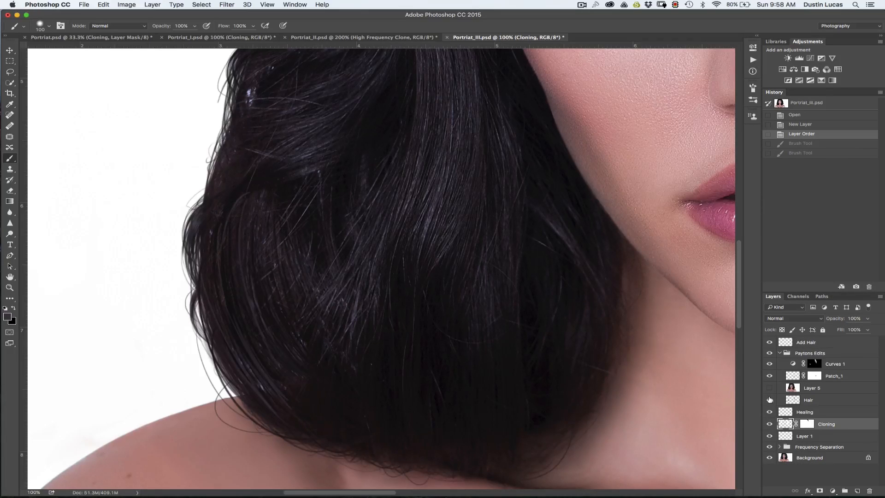
- Try the Add Noise filter with Gaussian distribution on the Hair layer, comparing its preview on the strands, and cancel it
left_click(812, 401)
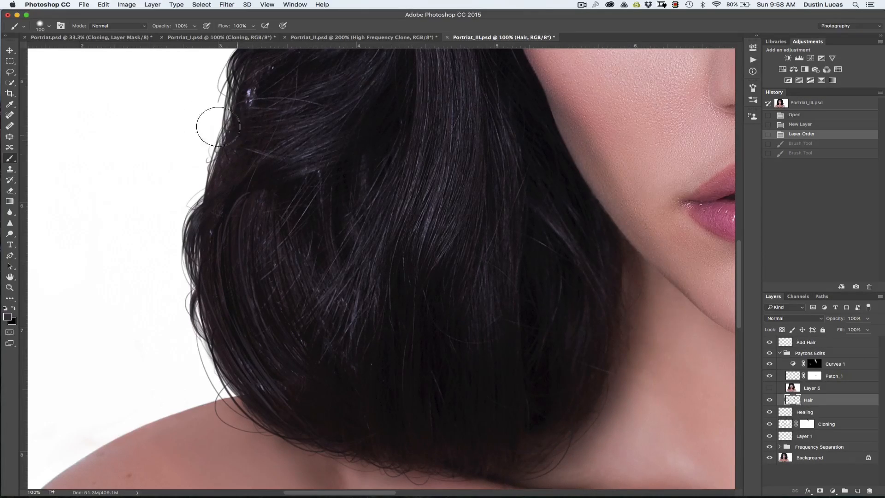
left_click(223, 5)
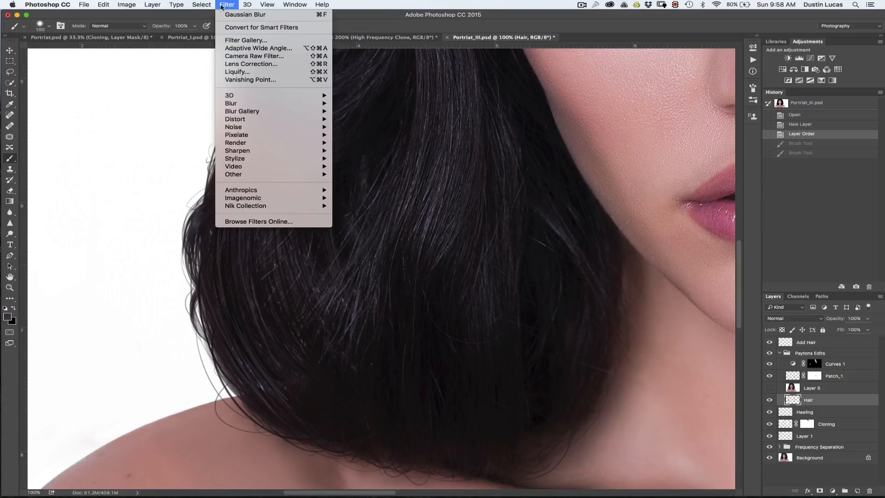
mouse_move(276, 135)
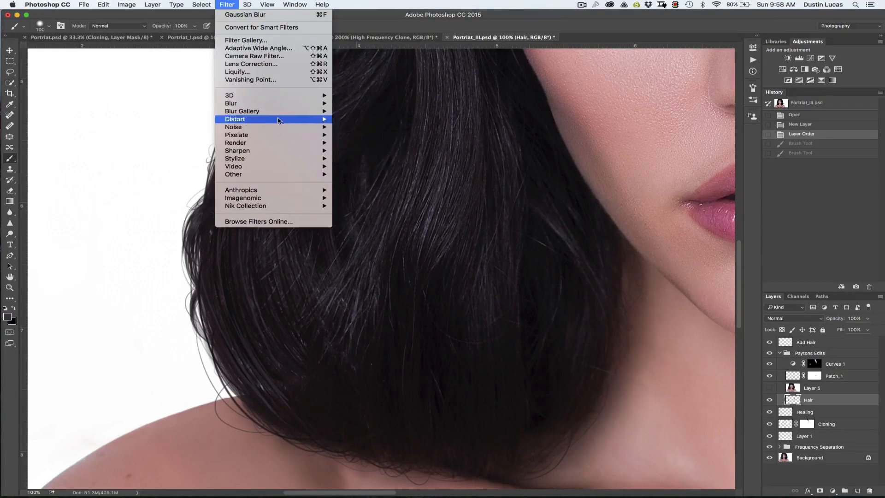
mouse_move(312, 128)
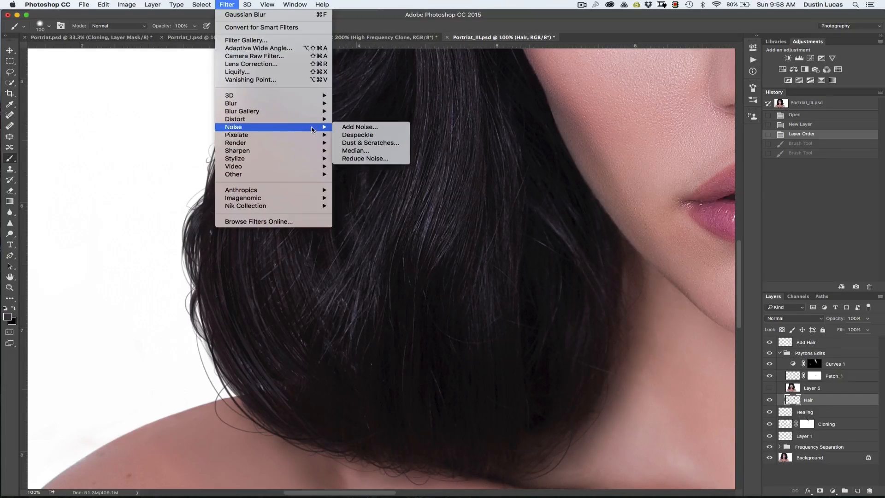
left_click(363, 128)
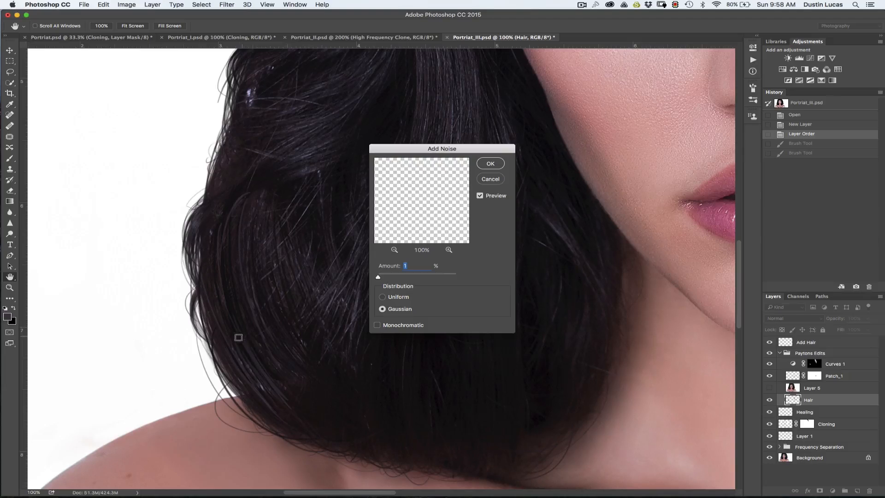
left_click(227, 346)
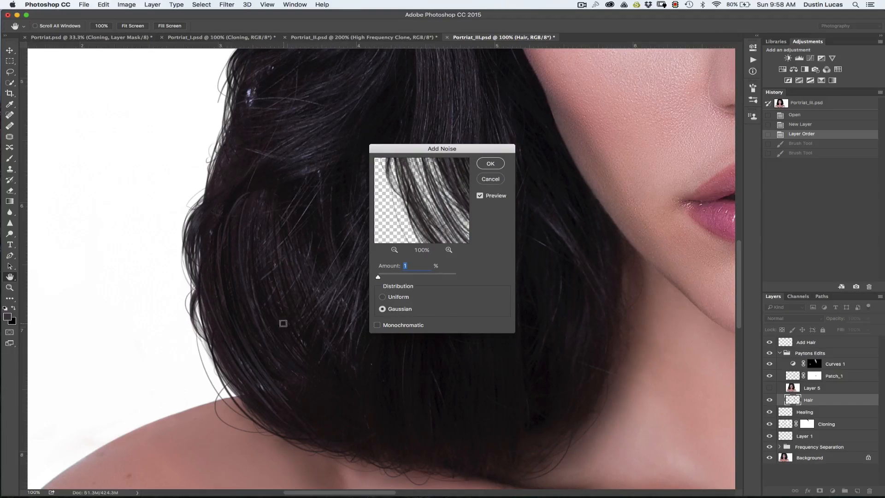
left_click(358, 371, "super")
left_click(357, 370, "super")
left_click_drag(341, 369, 368, 240)
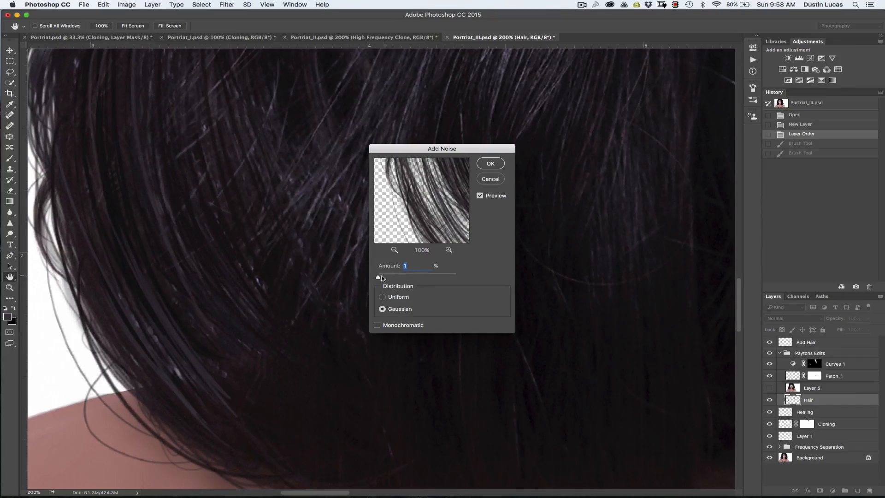
left_click_drag(378, 279, 379, 279)
left_click(480, 196)
left_click_drag(379, 279, 377, 278)
left_click(489, 180)
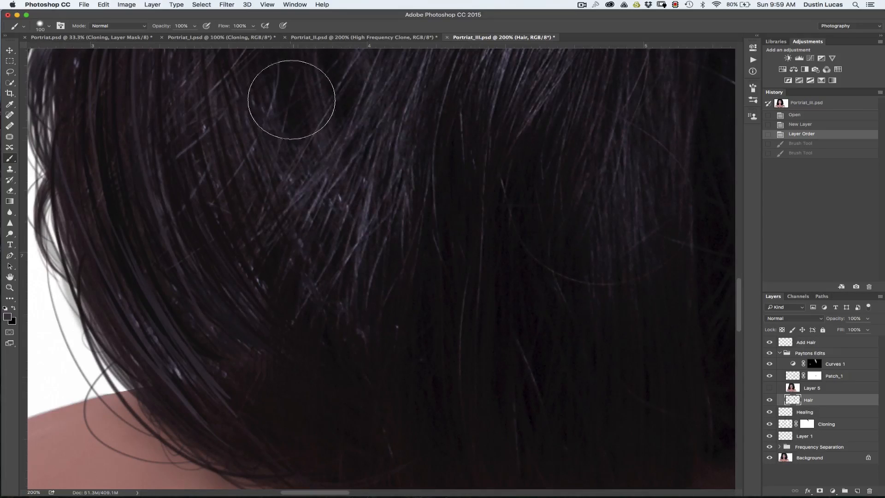
left_click(229, 5)
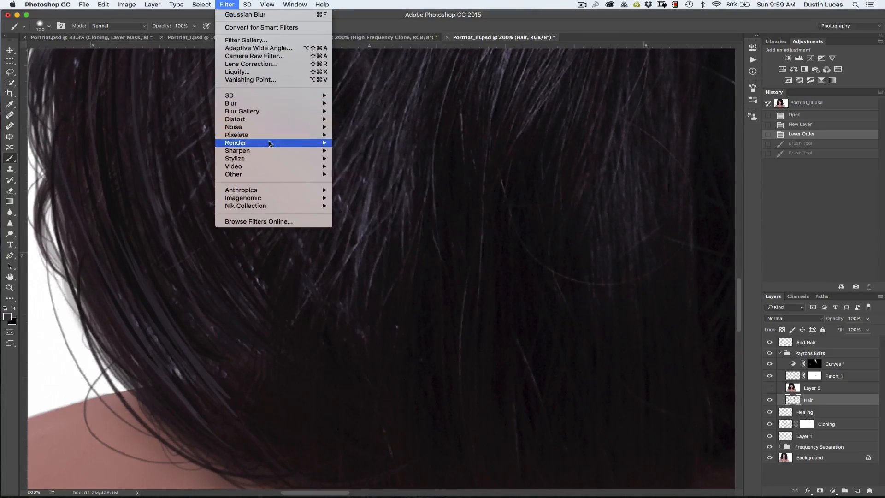
mouse_move(302, 104)
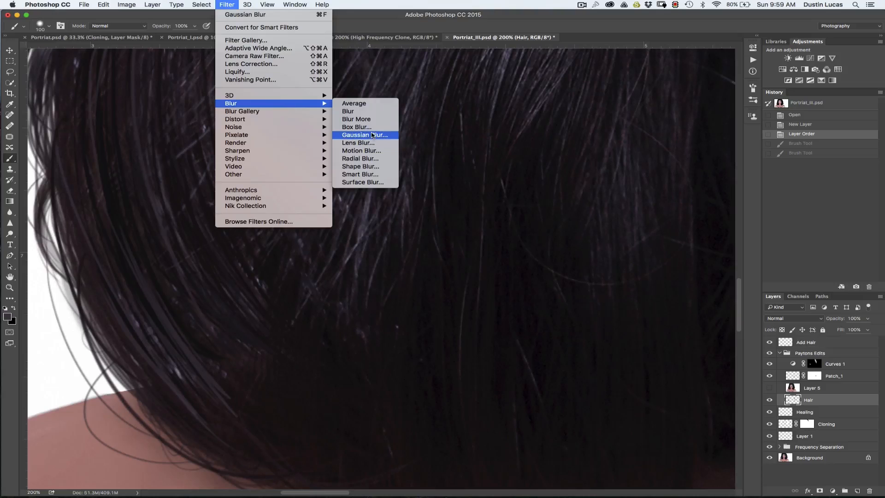
left_click(228, 4)
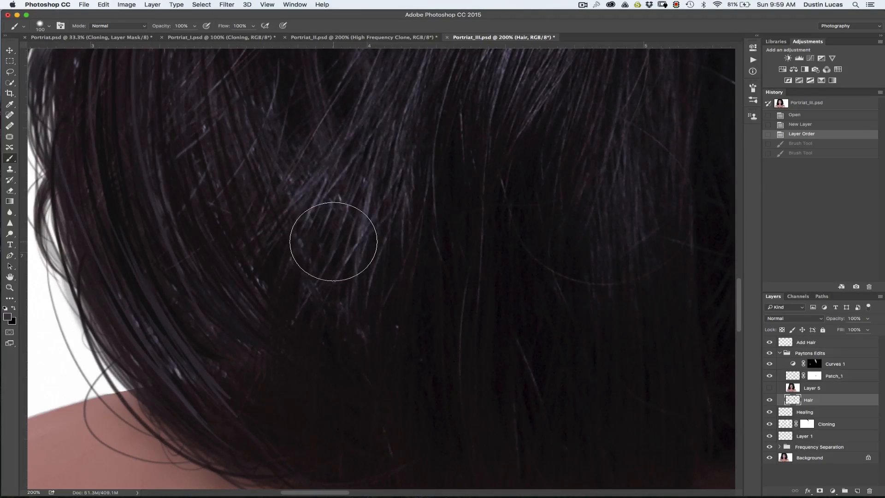
- Toggle the Curves 1 layer and the whole edits group to compare their effect on the lower hair
key("super+minus")
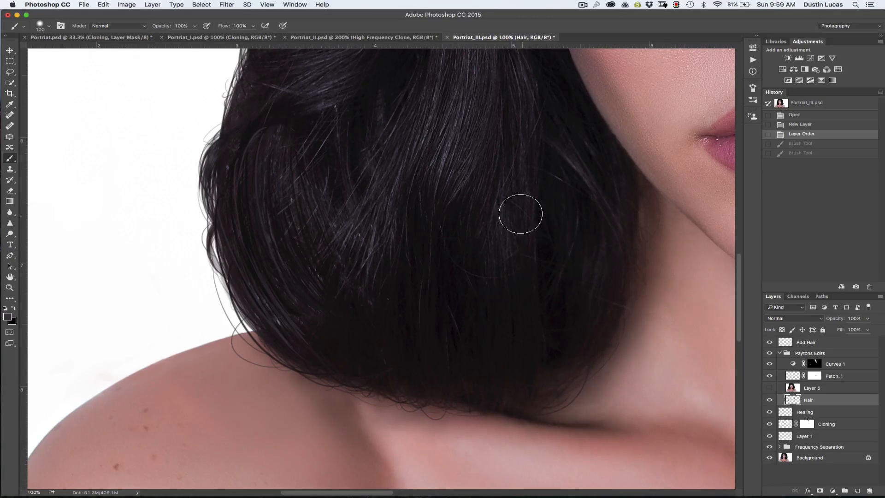
left_click(769, 353)
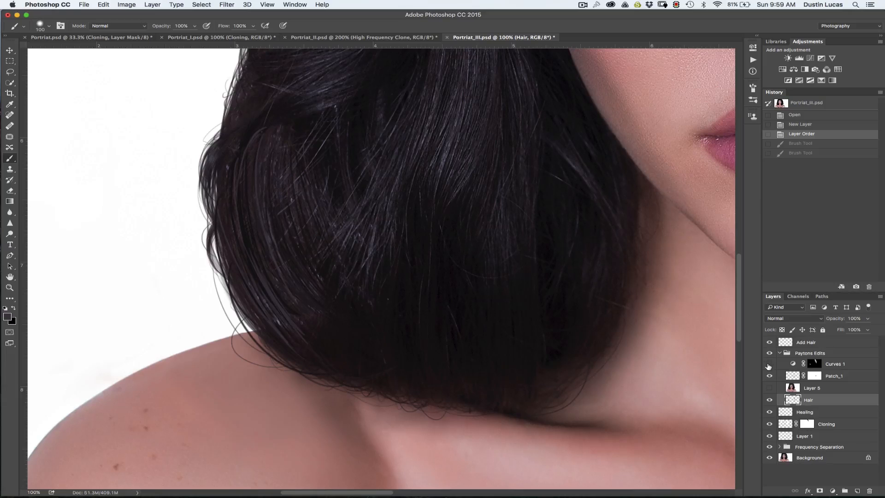
left_click(769, 365)
left_click(770, 353)
left_click(769, 354)
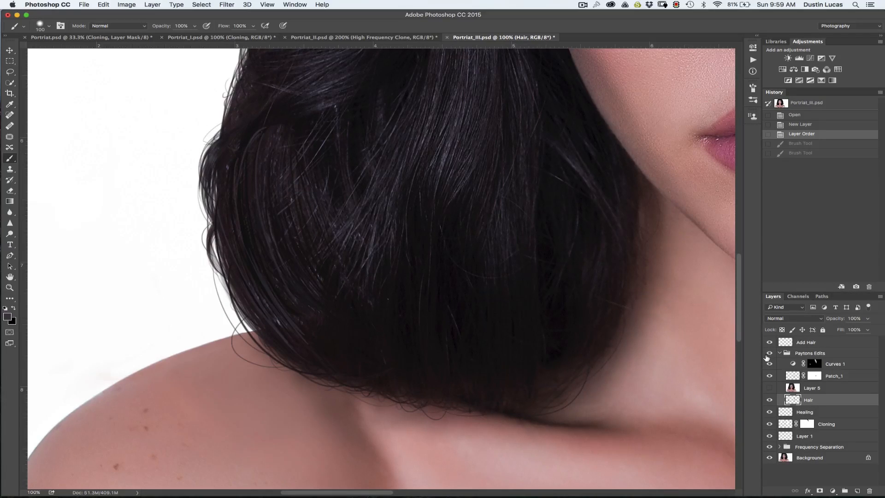
left_click(767, 355)
- Show the hidden full-portrait layer above Hair in the edits group, and toggle Patch_1 to compare the whole portrait
key("super+minus")
left_click_drag(599, 279, 484, 334)
left_click_drag(678, 235, 677, 450)
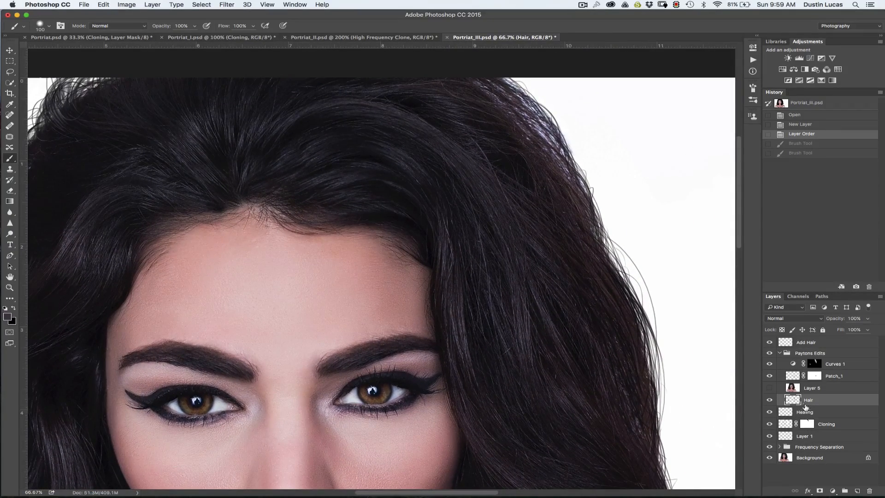
key("super+minus")
key("super+0")
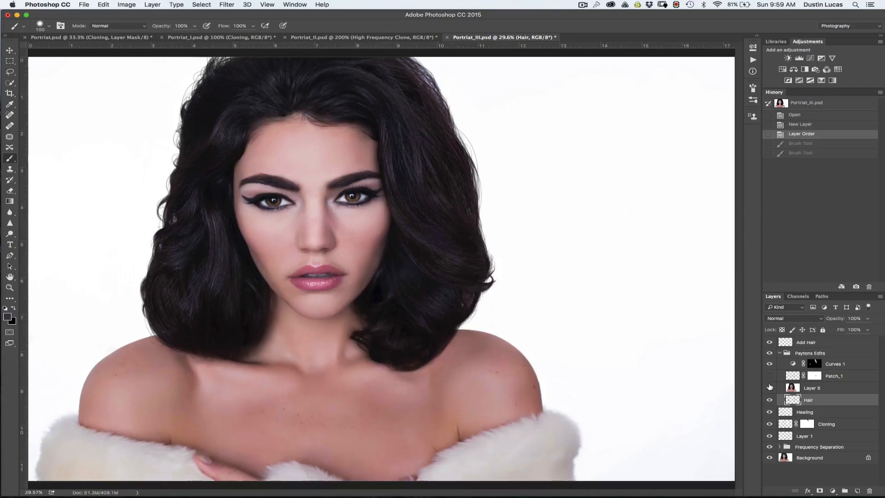
left_click(770, 388)
left_click(770, 388)
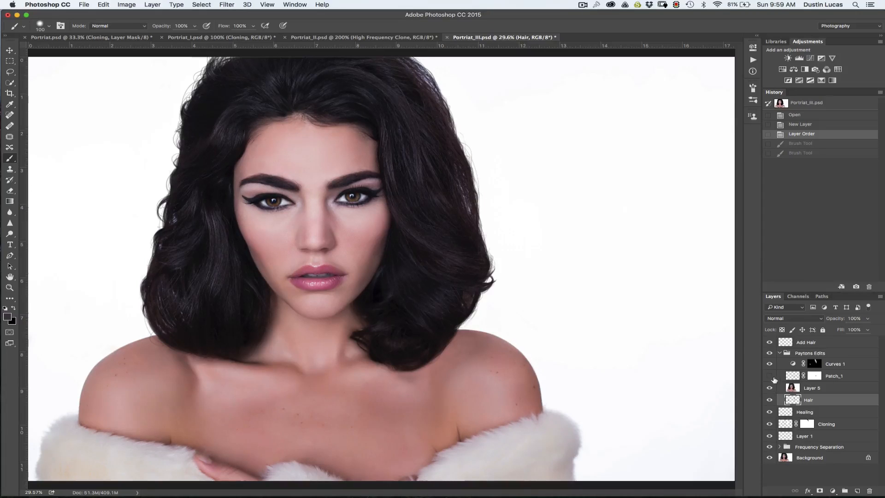
left_click(770, 377)
left_click(770, 377)
left_click(770, 377)
- Toggle the Hair and Patch_1 layers to compare the hair beside the mouth and its flipped-out ends at 100%
key("super+plus")
key("super+plus")
key("super+plus")
key("super+plus")
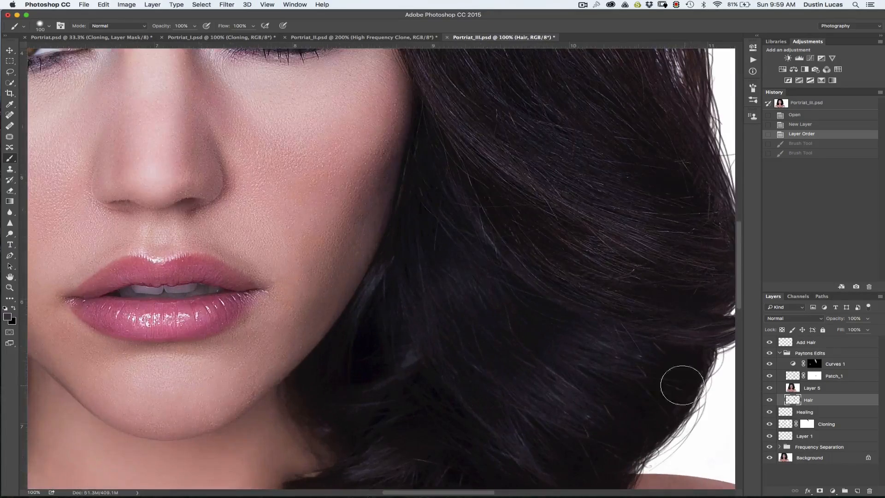
left_click_drag(647, 381, 594, 353)
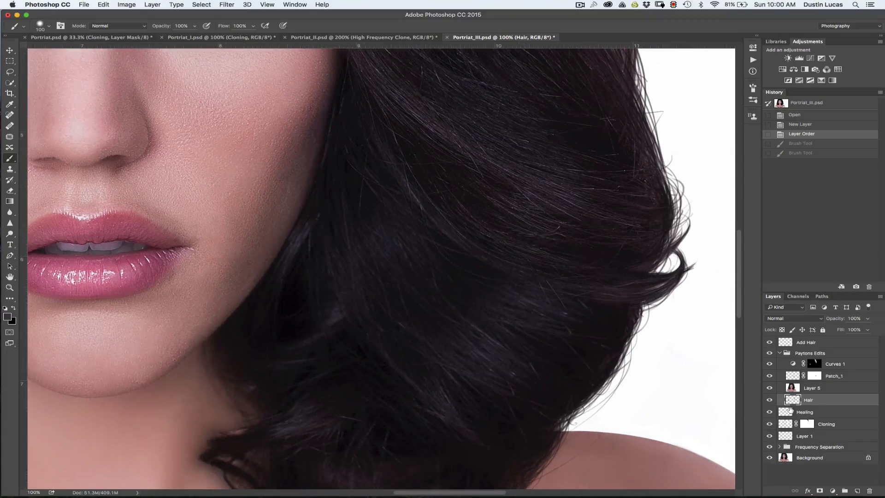
left_click(769, 400)
left_click(770, 400)
left_click(769, 376)
left_click(769, 376)
left_click(767, 377)
left_click(767, 377)
- Collapse the edits group and delete the Add Hair layer
key("super+minus")
key("super+minus")
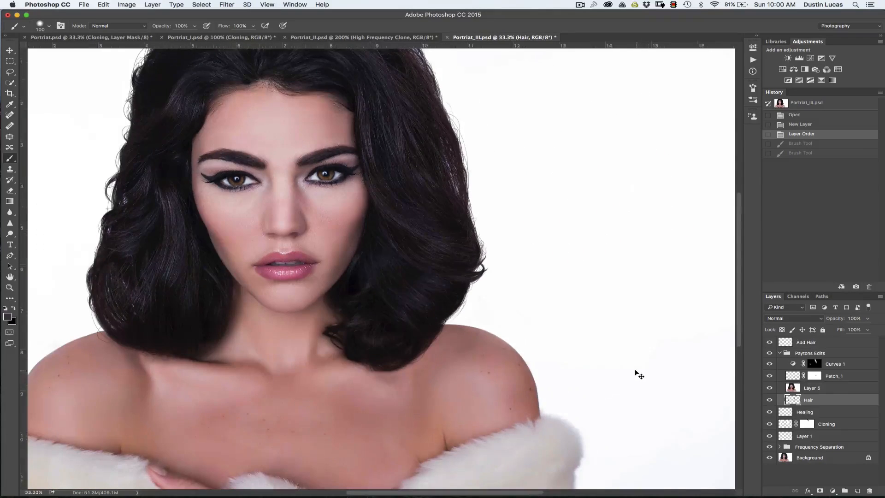
key("super+minus")
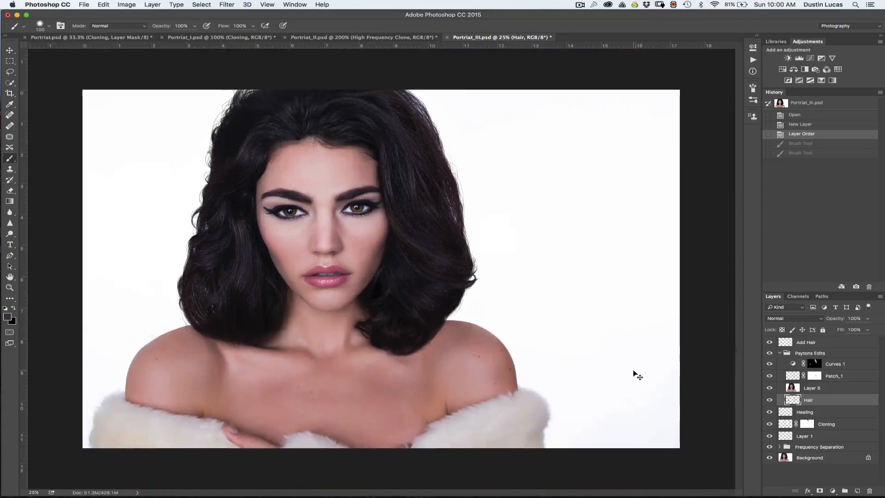
left_click(783, 354)
left_click(779, 353)
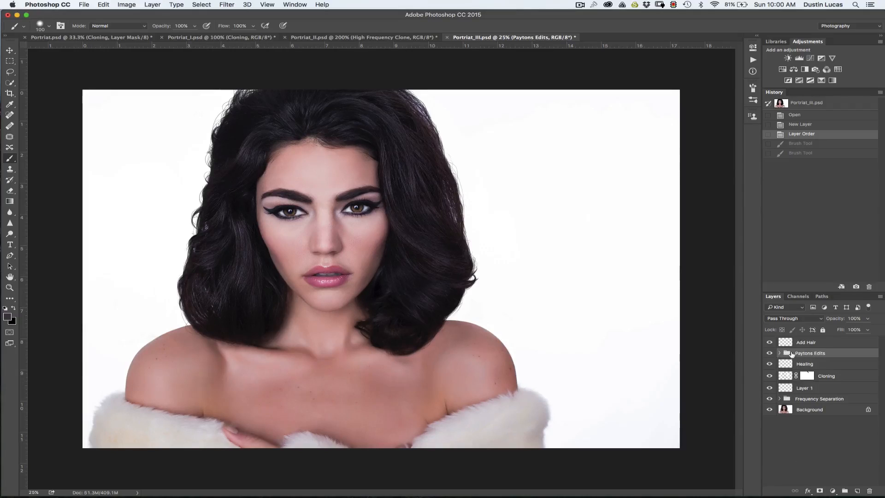
left_click_drag(811, 342, 870, 486)
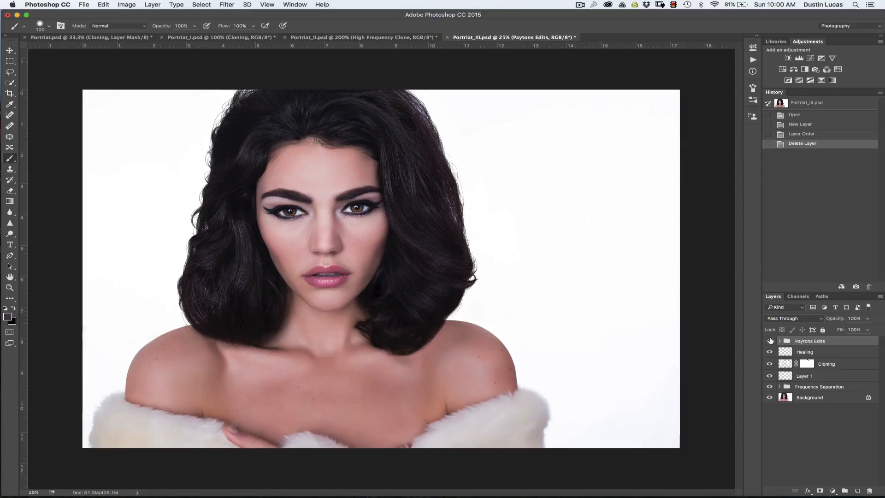
- Toggle the edits group's visibility to compare the hair's outline across the whole portrait
left_click(769, 342)
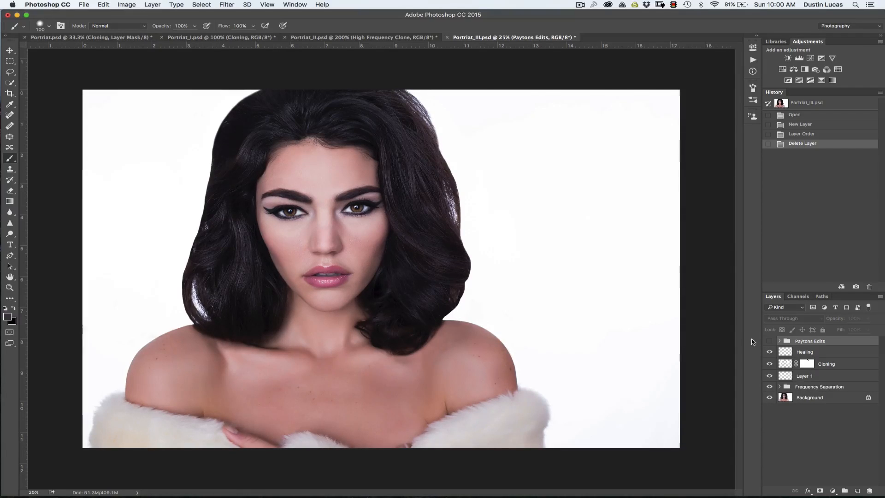
left_click(769, 341)
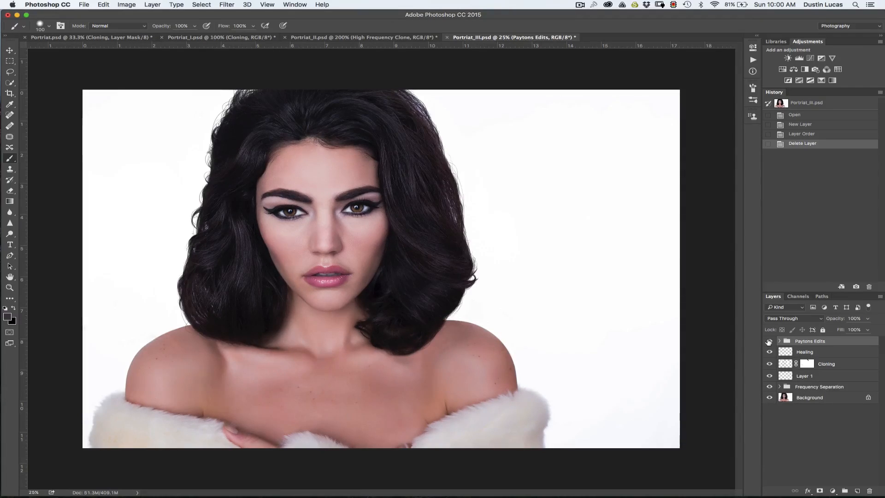
left_click(769, 342)
left_click(769, 341)
- Hide all layers above Background and show them again to compare the upper hair's edge with the original photo
key("super+plus")
key("super+plus")
key("super+plus")
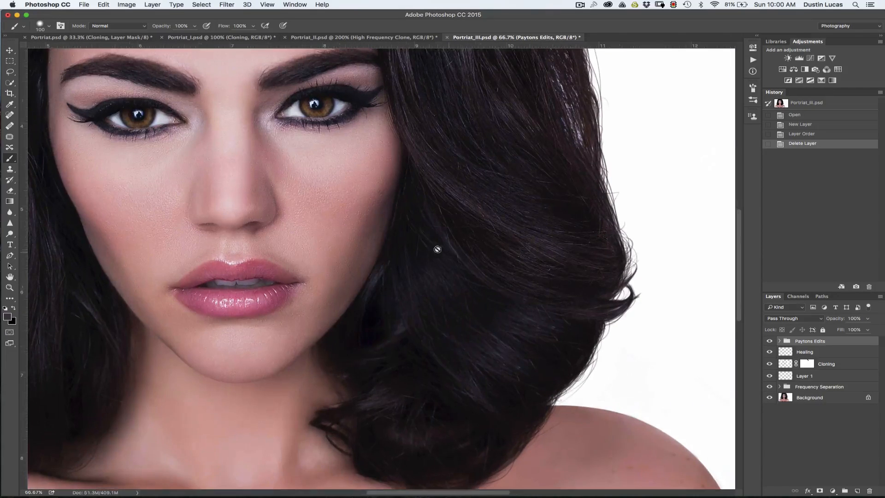
left_click_drag(326, 282, 471, 322)
left_click_drag(196, 187, 435, 257)
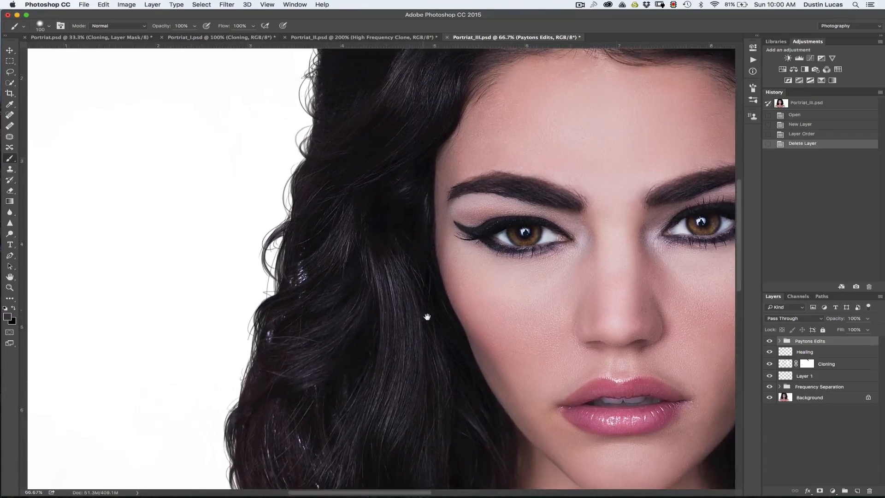
left_click_drag(426, 316, 487, 438)
left_click_drag(427, 286, 421, 322)
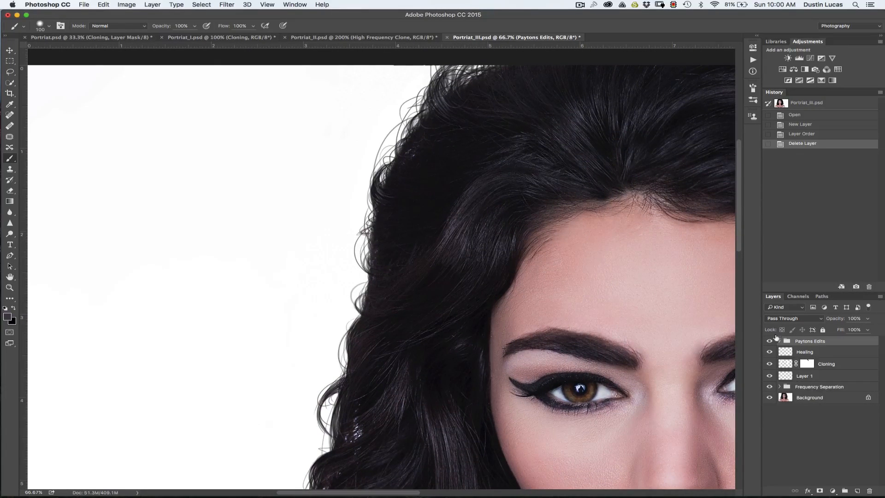
mouse_move(770, 349)
left_mouse_down()
mouse_move(768, 388)
mouse_move(778, 391)
left_mouse_up()
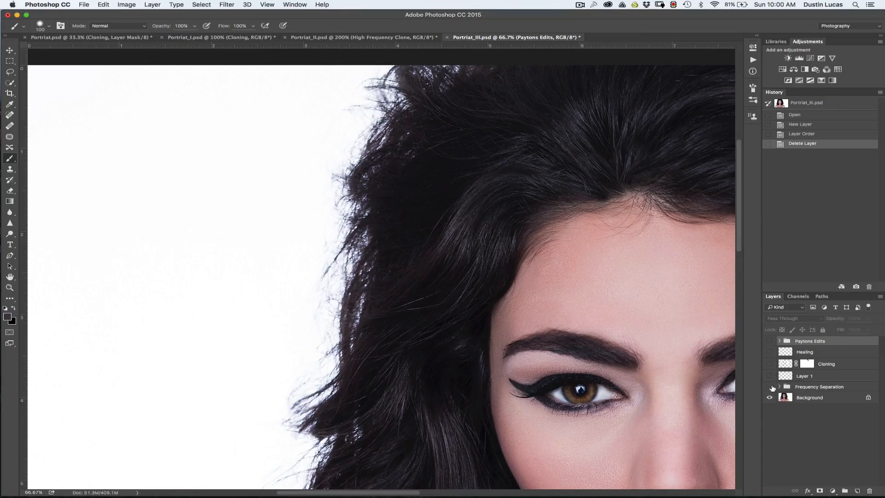
left_click_drag(770, 373, 769, 342)
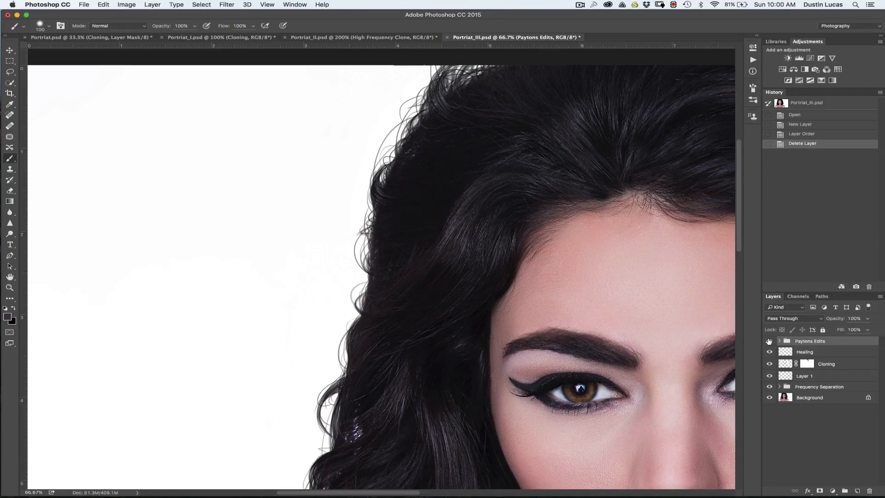
- Toggle the edits group's visibility to compare the upper hair's edge with and without strands, and fit the whole portrait in view
left_click(770, 341)
left_click(770, 341)
left_click(769, 343)
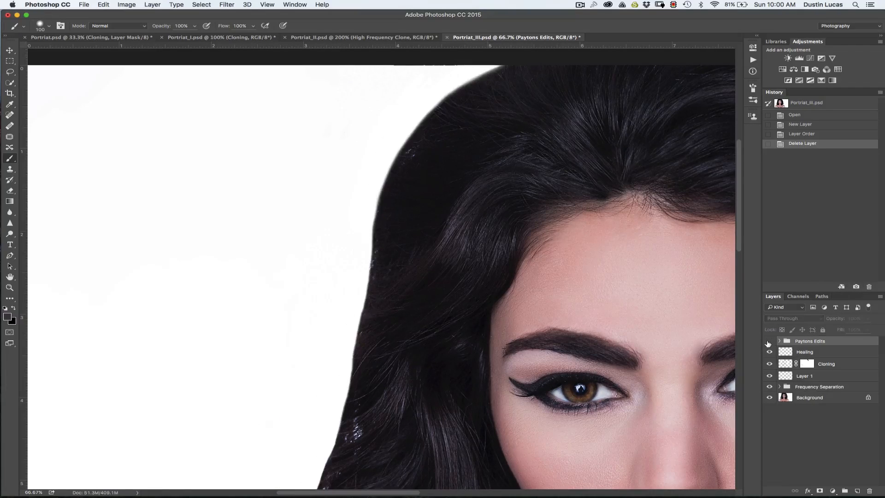
left_click(766, 342)
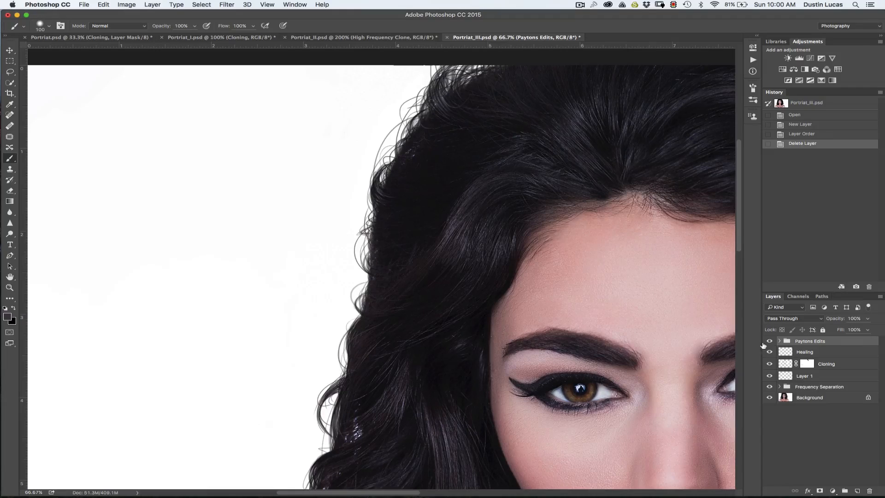
left_click(770, 342)
left_click(770, 342)
key("super+0")
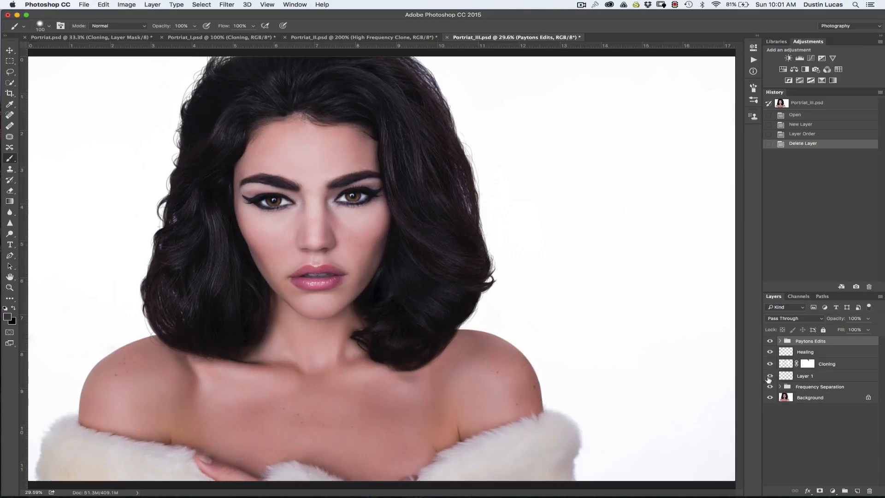
- Expand the Frequency Separation group and toggle visibility of its layers from Layer 3 down to Shoulder to review their retouching
left_click(780, 388)
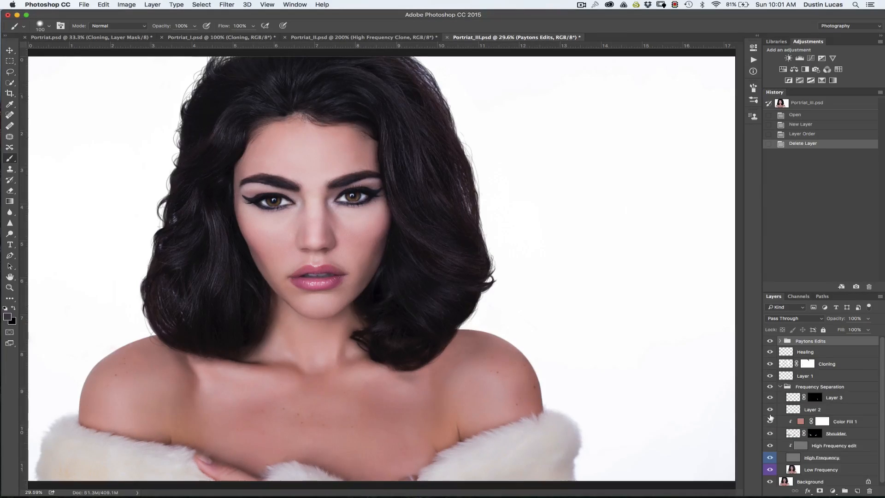
left_click(770, 399)
left_click(770, 409)
left_click(770, 422)
left_click_drag(770, 396, 765, 435)
- With the edits group hidden, hide and show Layer 3, Layer 2, Color Fill 1 and Shoulder to compare the skin, and show the edits group again
left_click(770, 341)
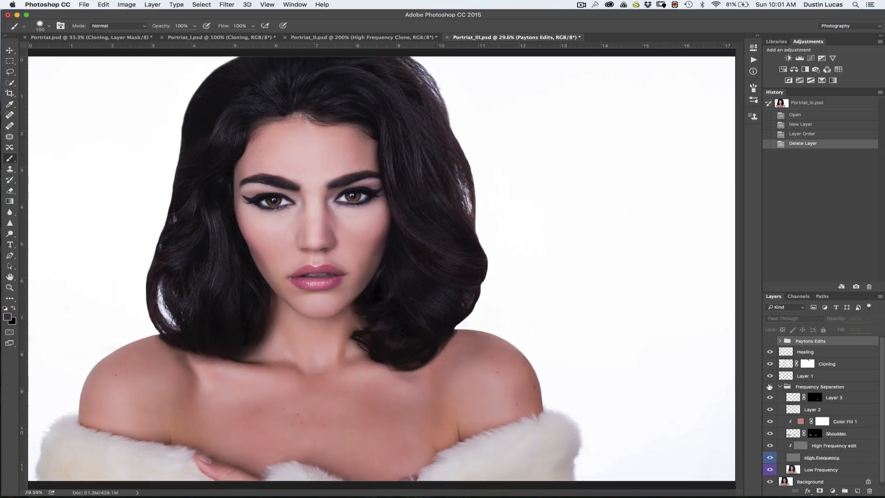
left_click_drag(768, 433, 769, 399)
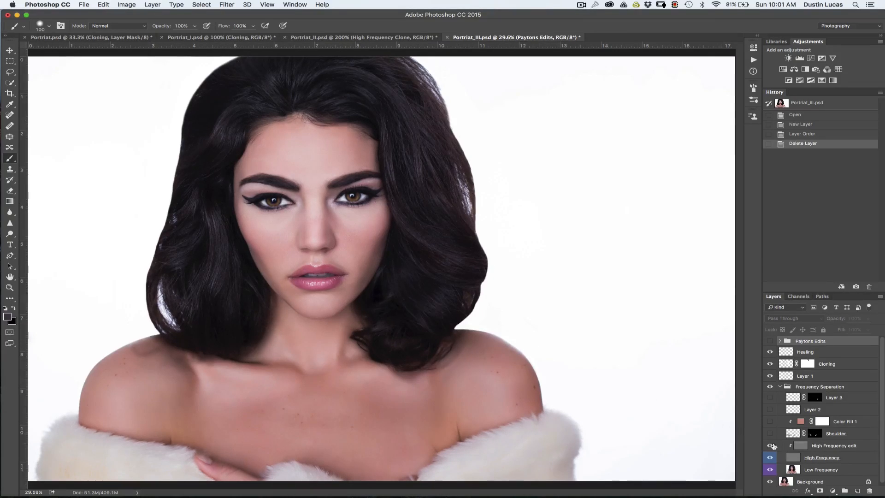
left_click_drag(770, 436, 770, 398)
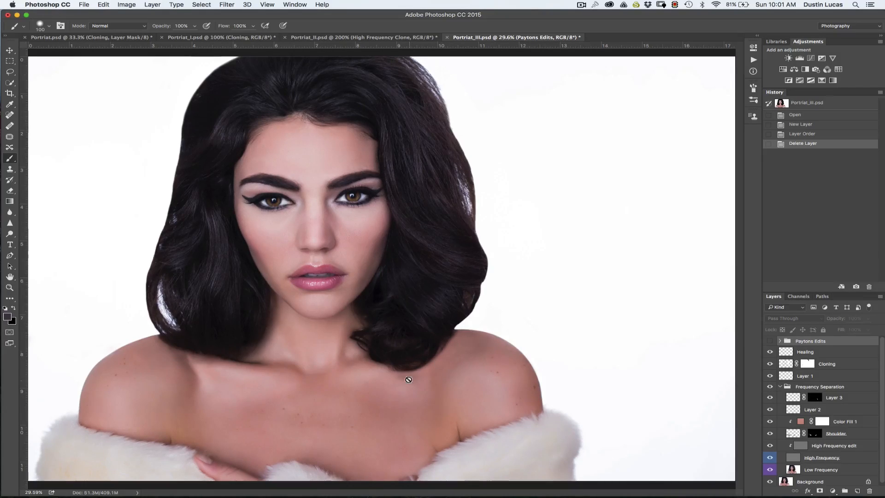
left_click(769, 342)
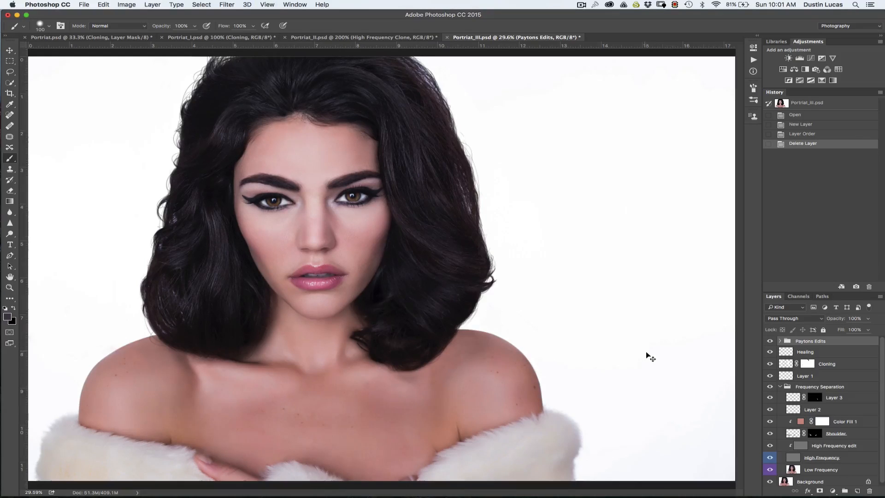
key("super+minus")
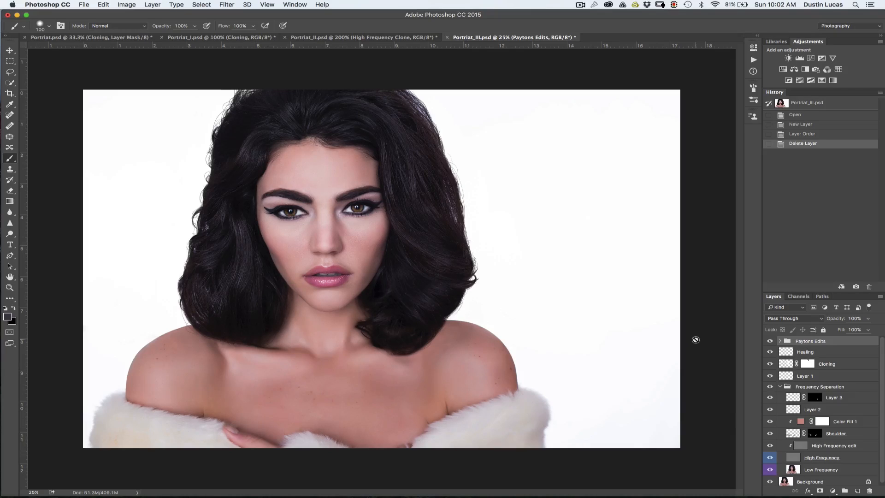
key("super+equal")
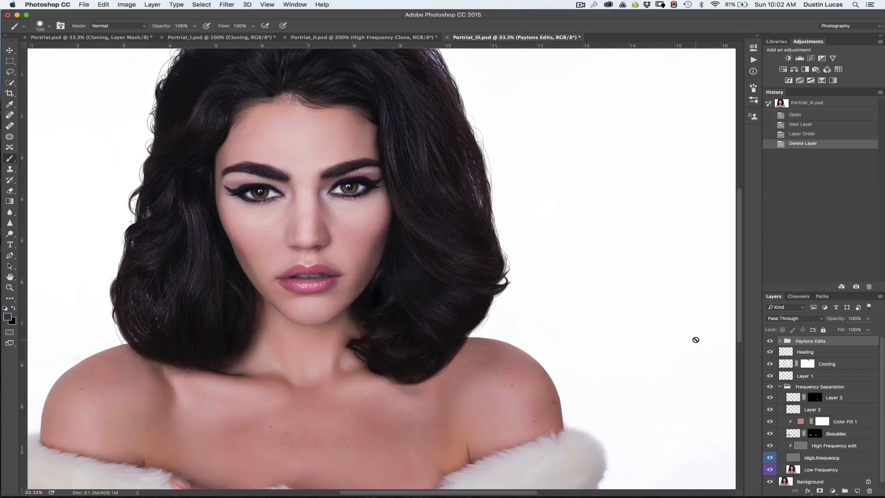
key("super+minus")
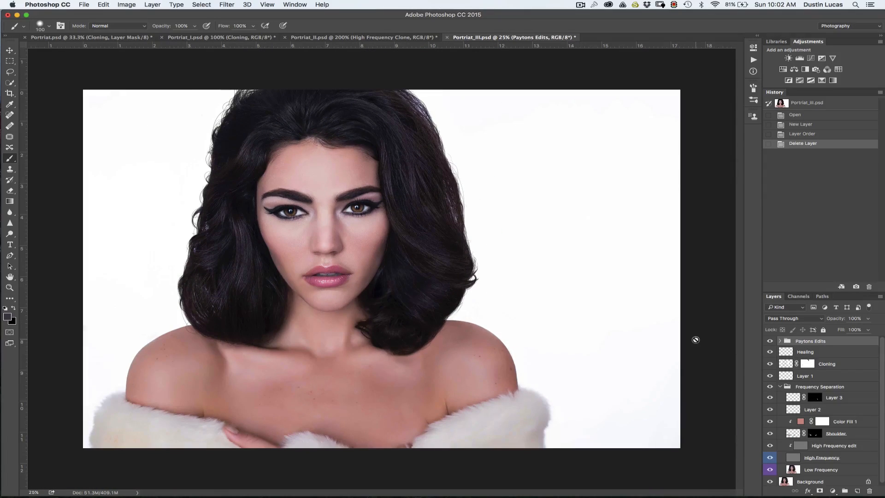